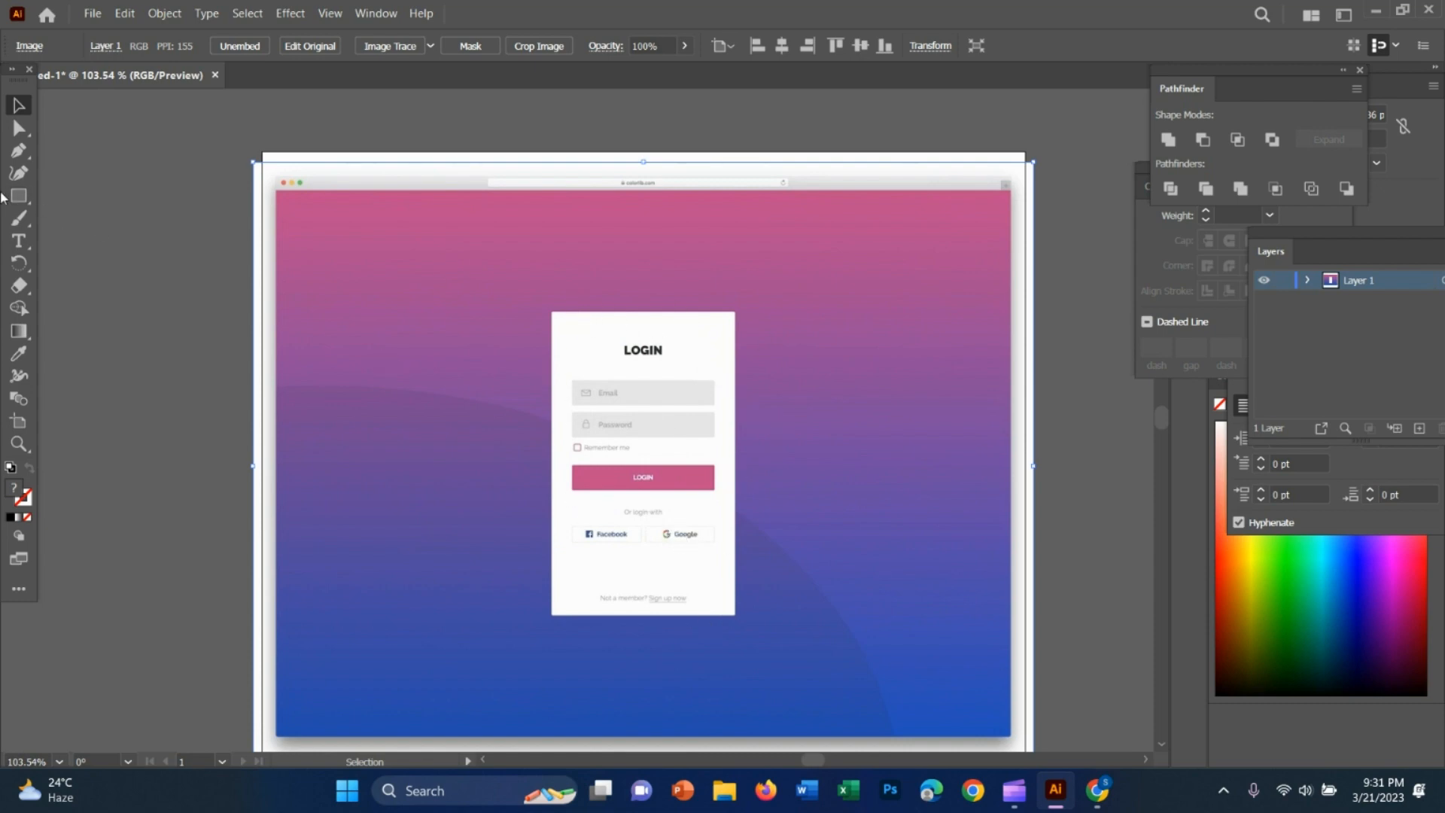
Draw a rectangle over the reference login card and fit its top and side edges to the card
{"action": "left_click", "coordinate": [20, 196]}
{"action": "left_click_drag", "start_coordinate": [551, 312], "coordinate": [735, 615]}
{"action": "key", "text": "z"}
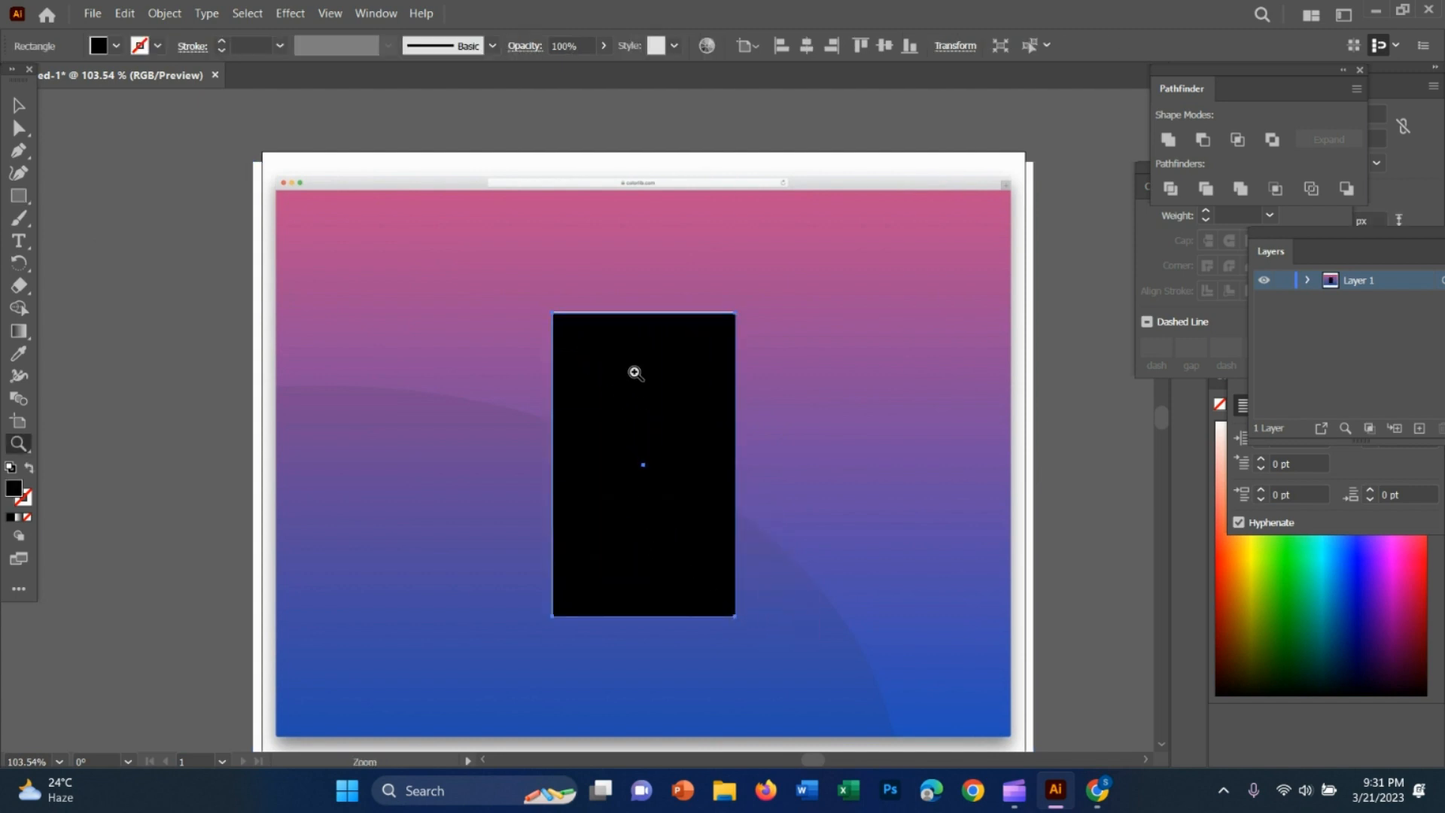
{"action": "left_click_drag", "start_coordinate": [634, 370], "coordinate": [858, 430]}
{"action": "key", "text": "v"}
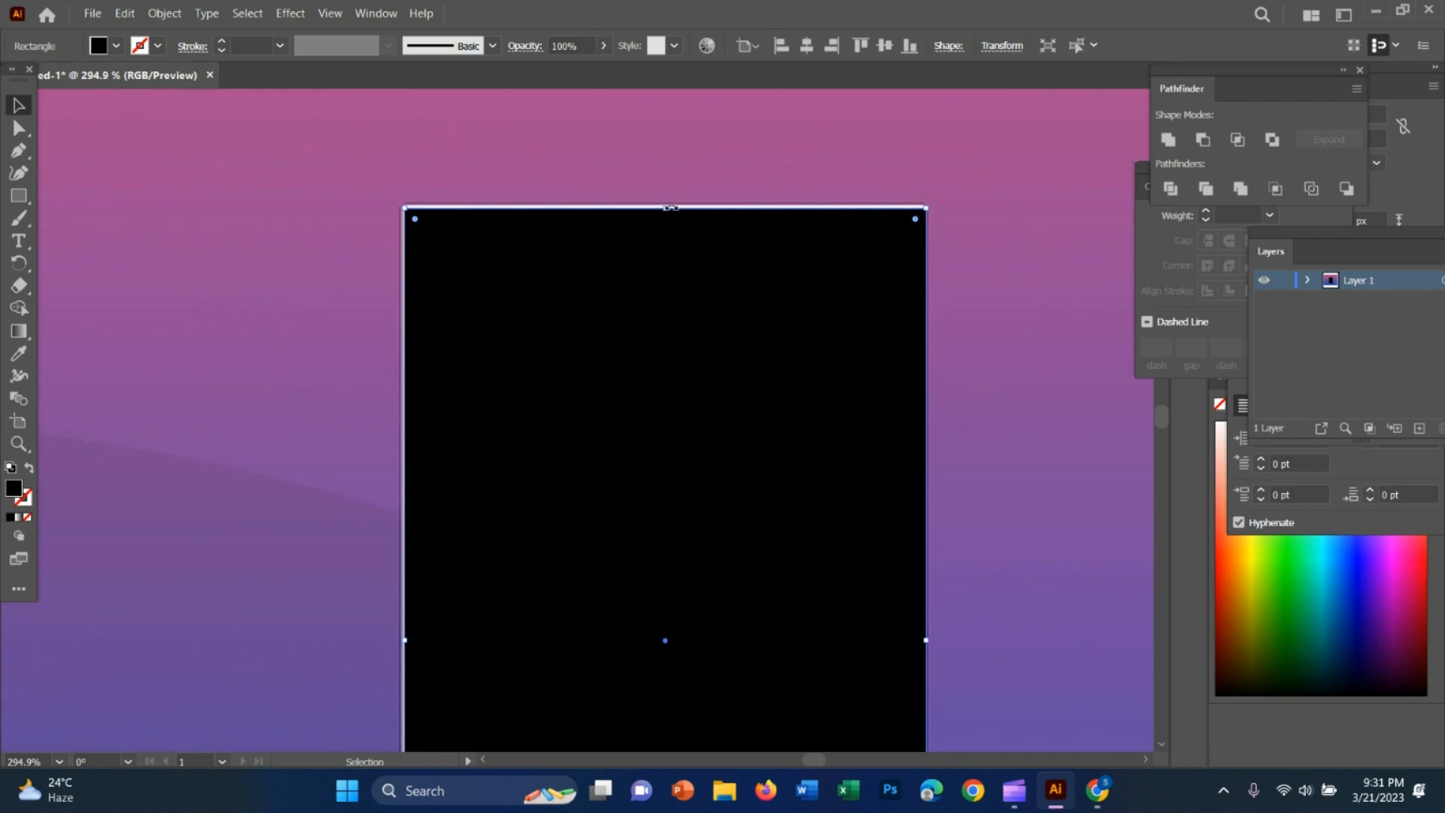
{"action": "left_click_drag", "start_coordinate": [670, 206], "coordinate": [669, 209]}
{"action": "scroll", "coordinate": [715, 324], "scroll_direction": "down", "scroll_amount": 4}
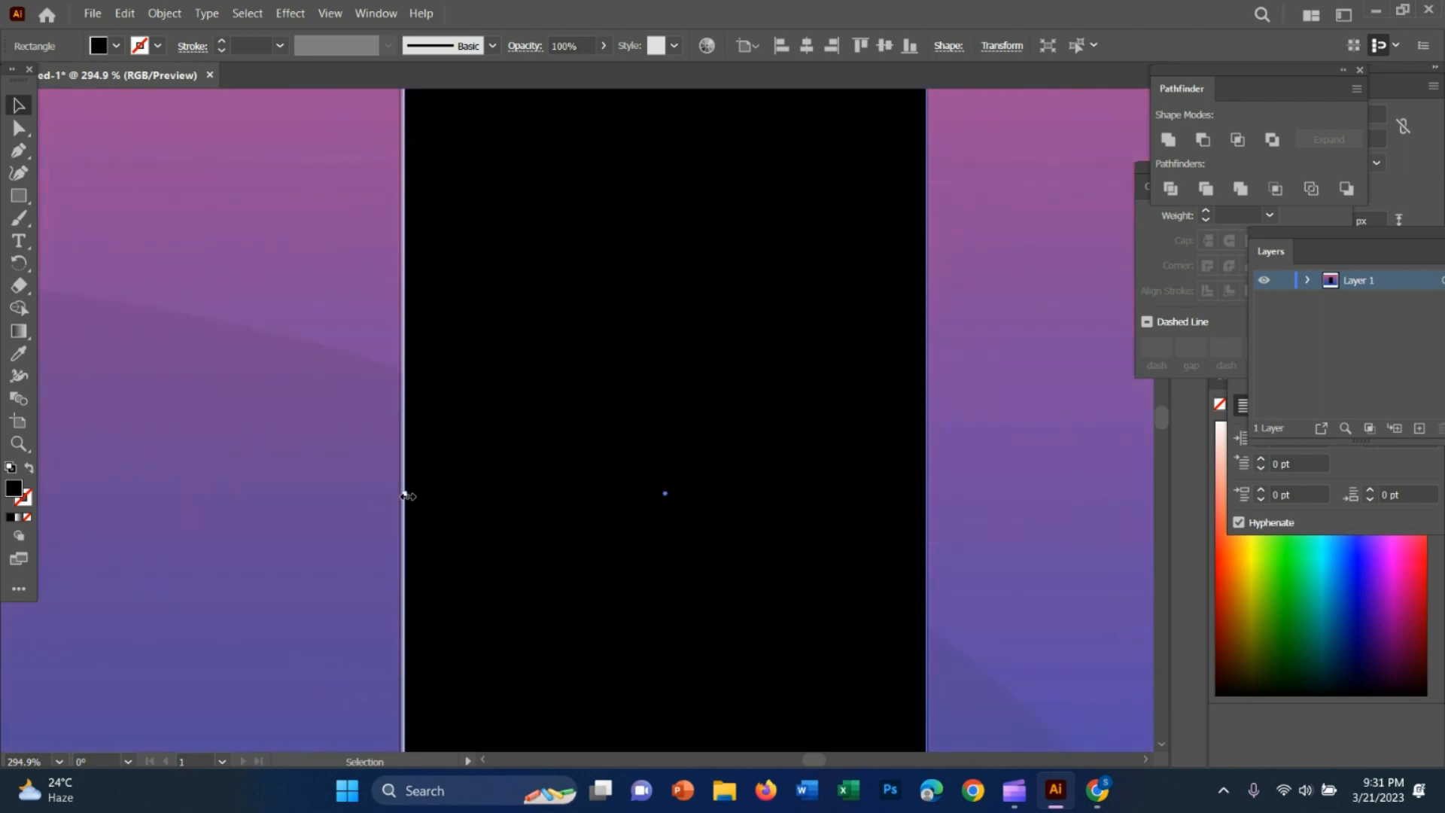
{"action": "left_click_drag", "start_coordinate": [407, 496], "coordinate": [401, 495]}
{"action": "scroll", "coordinate": [796, 440], "scroll_direction": "down", "scroll_amount": 4}
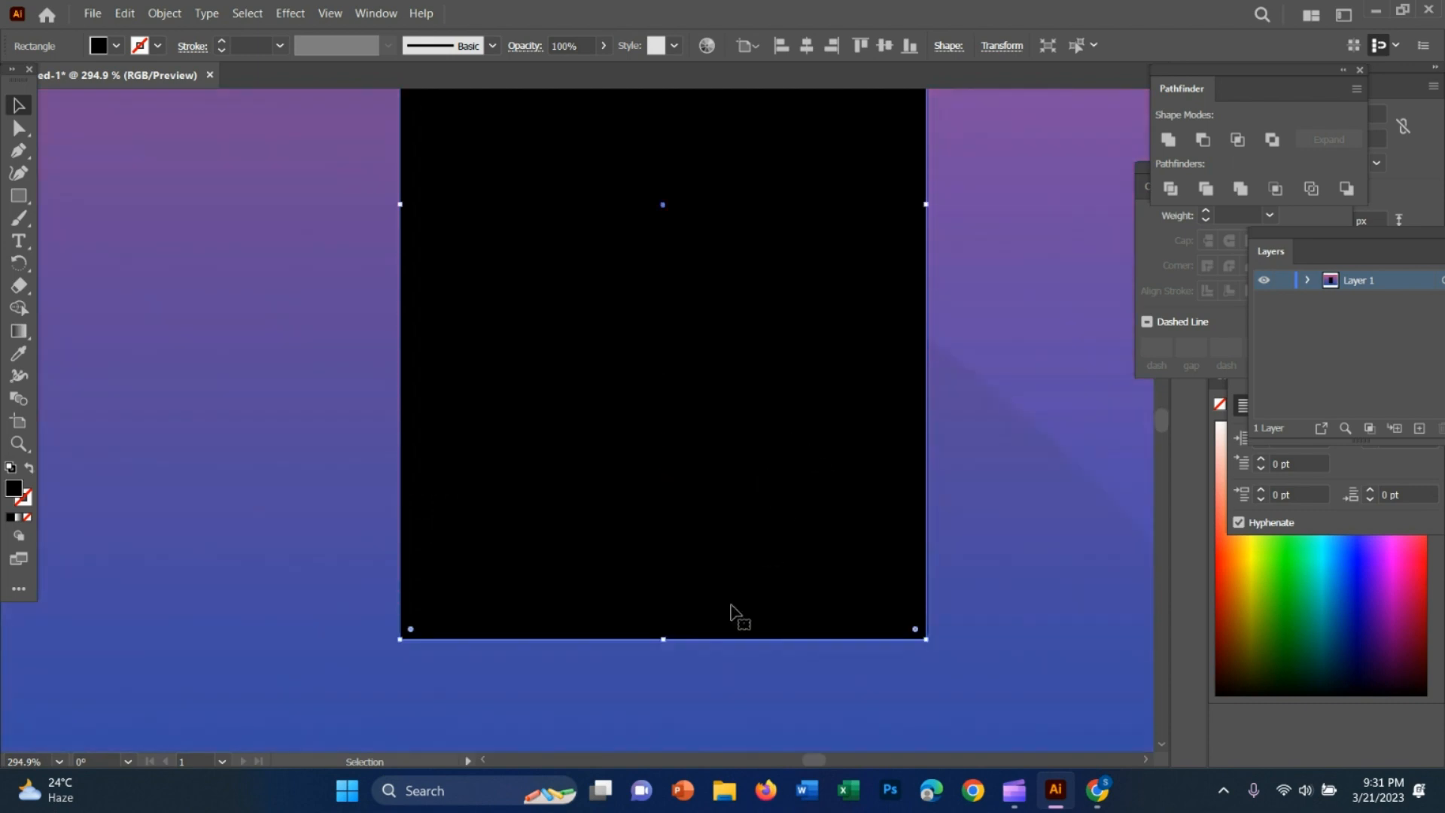
Fill the card rectangle with white and move it beside the reference login card, to its left
{"action": "key", "text": "z"}
{"action": "left_click_drag", "start_coordinate": [945, 533], "coordinate": [719, 458]}
{"action": "left_click", "coordinate": [18, 105]}
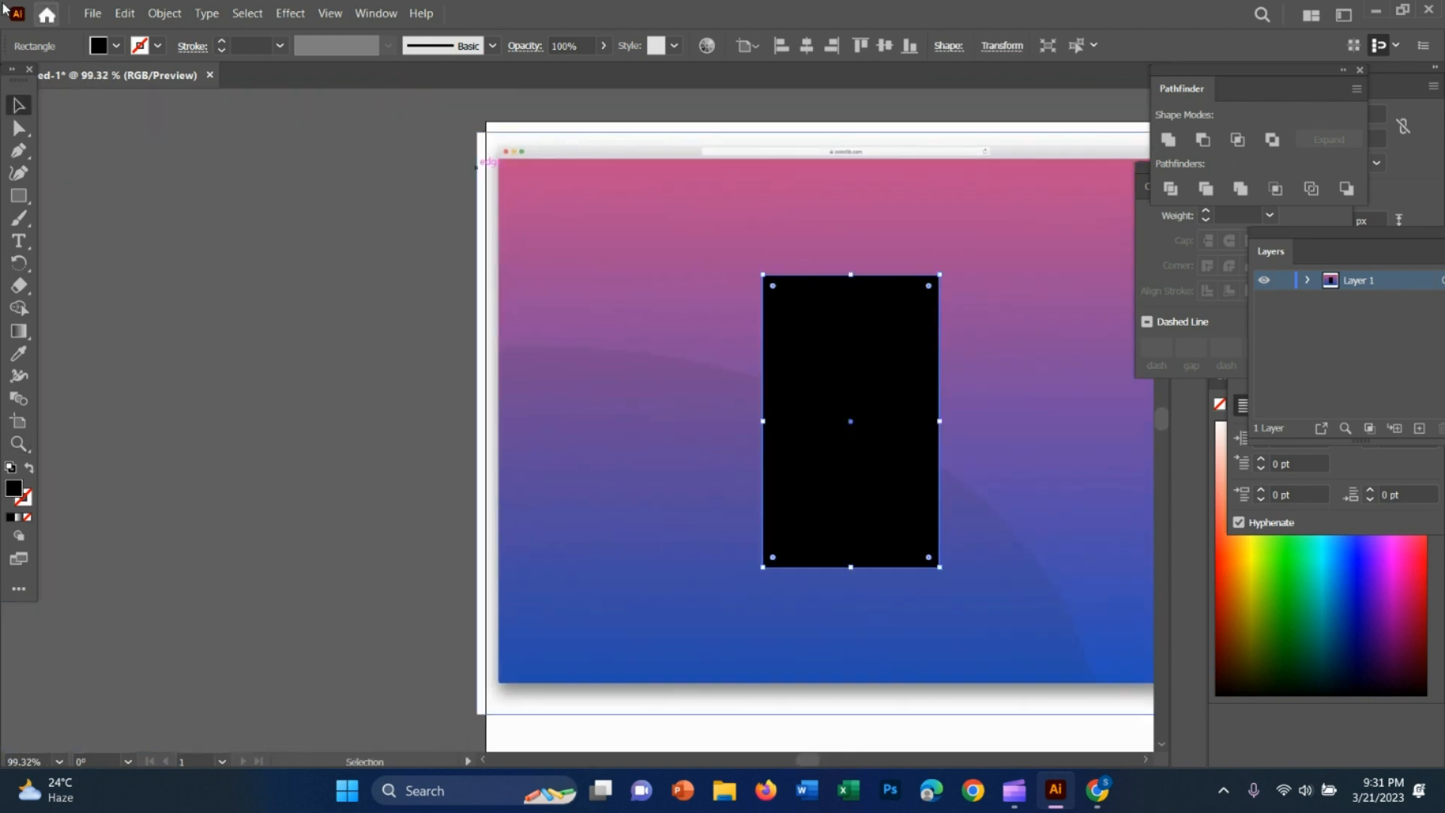
{"action": "left_click", "coordinate": [116, 45]}
{"action": "left_click", "coordinate": [38, 79]}
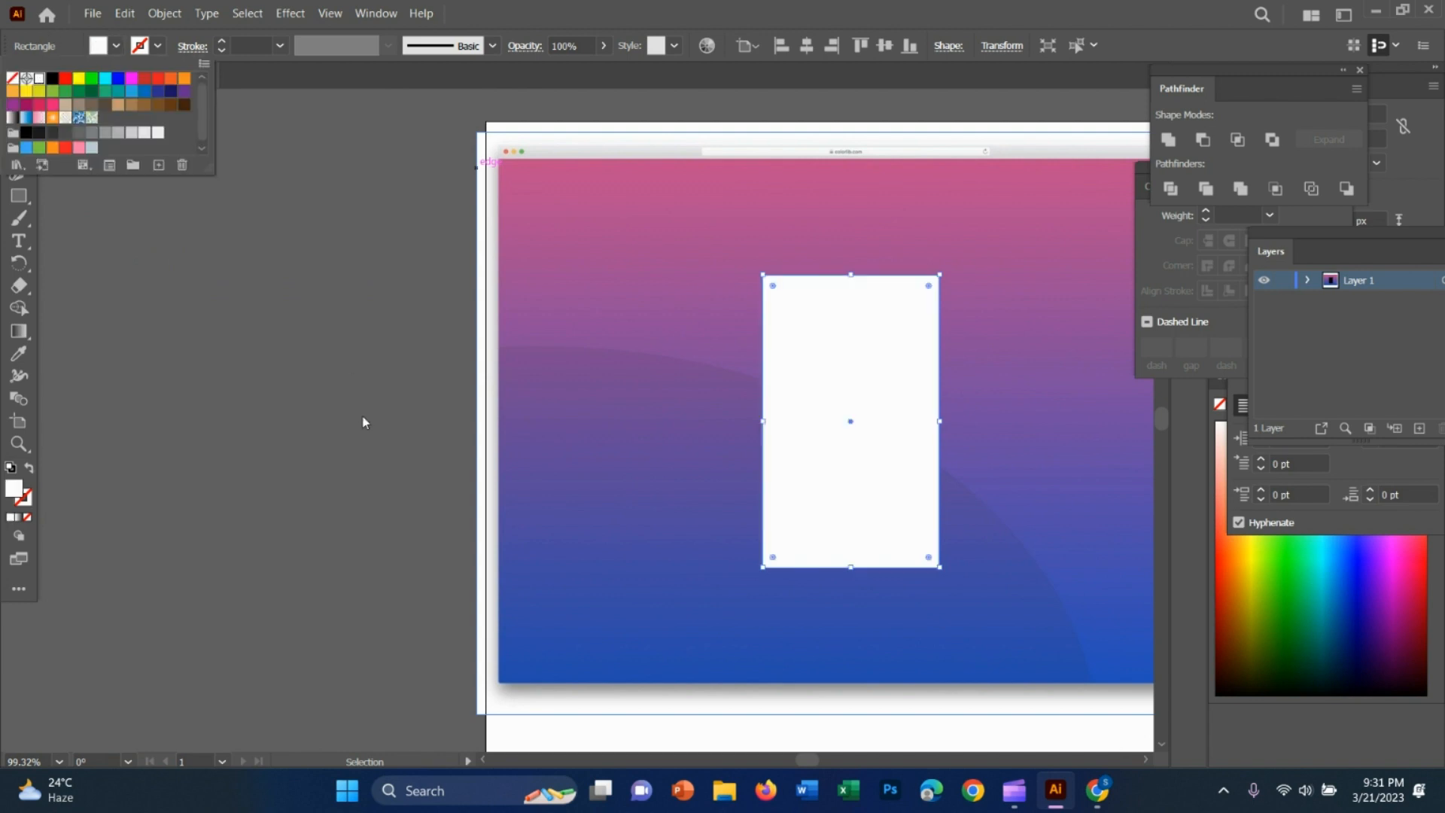
{"action": "left_click", "coordinate": [816, 384]}
{"action": "left_click_drag", "start_coordinate": [828, 474], "coordinate": [637, 474]}
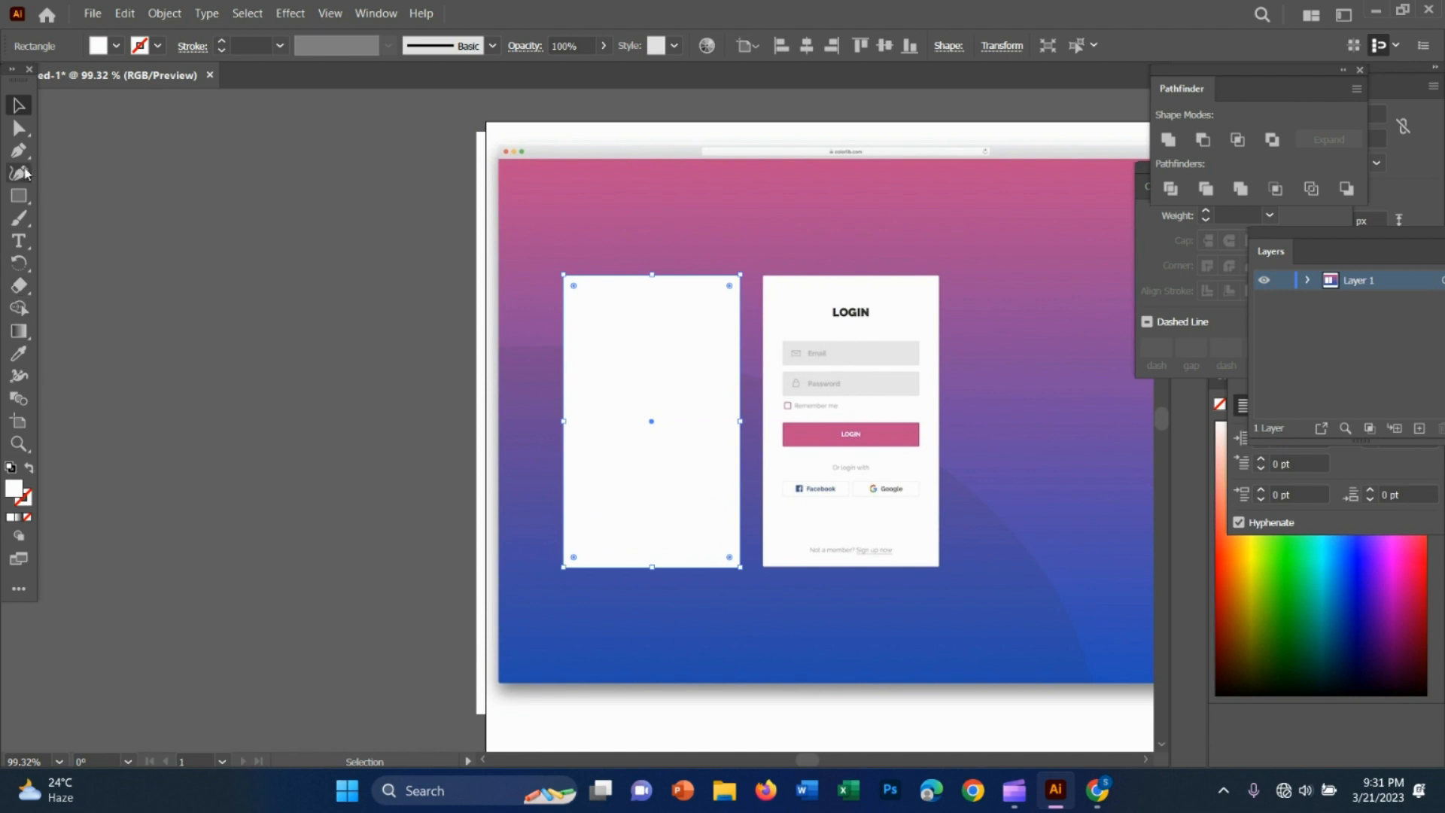
Draw a rectangle over the reference Email field and nudge it into line with the field
{"action": "left_click", "coordinate": [19, 195]}
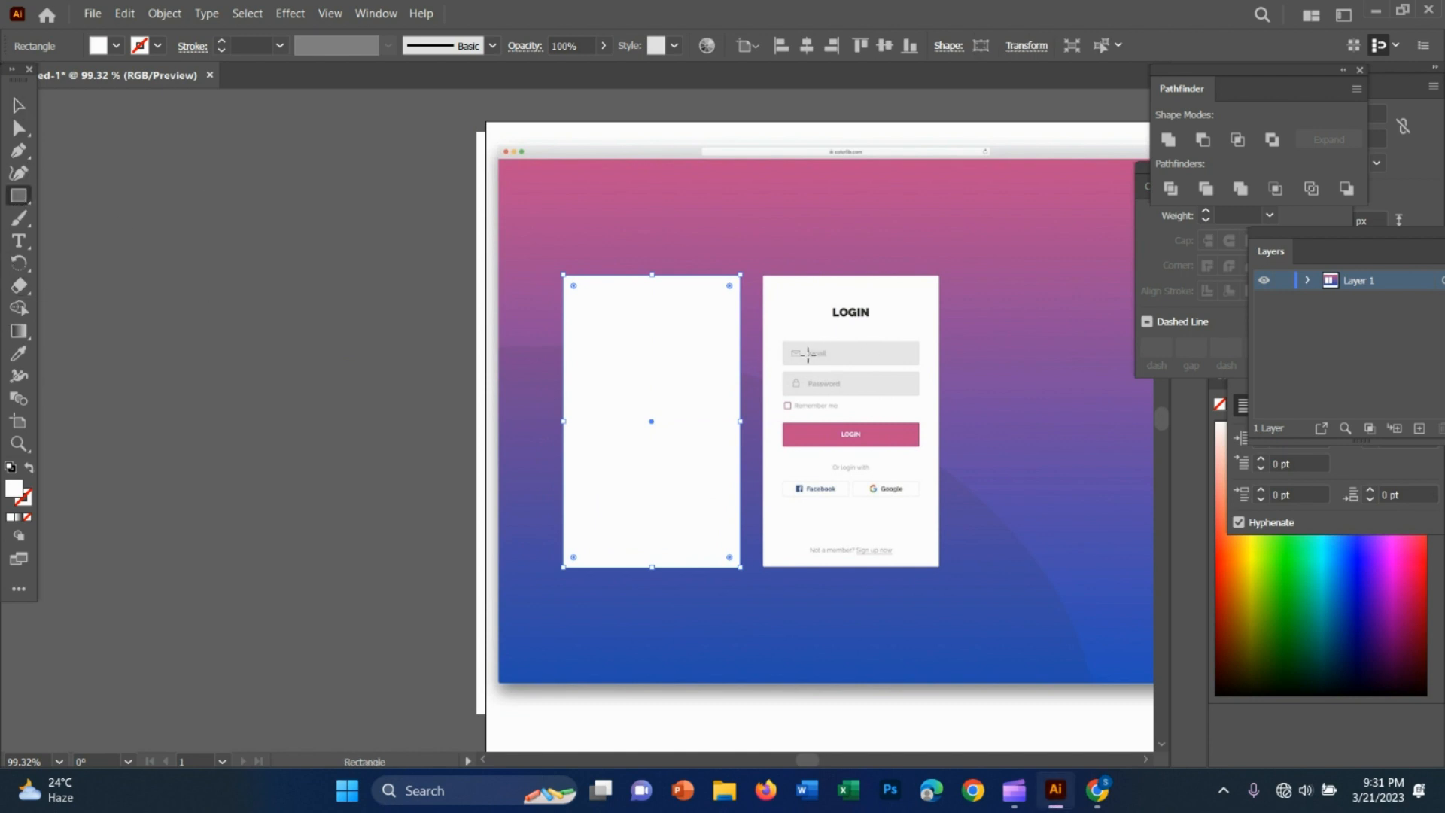
{"action": "left_click_drag", "start_coordinate": [784, 341], "coordinate": [918, 366]}
{"action": "scroll", "coordinate": [865, 391], "scroll_direction": "up", "scroll_amount": 5}
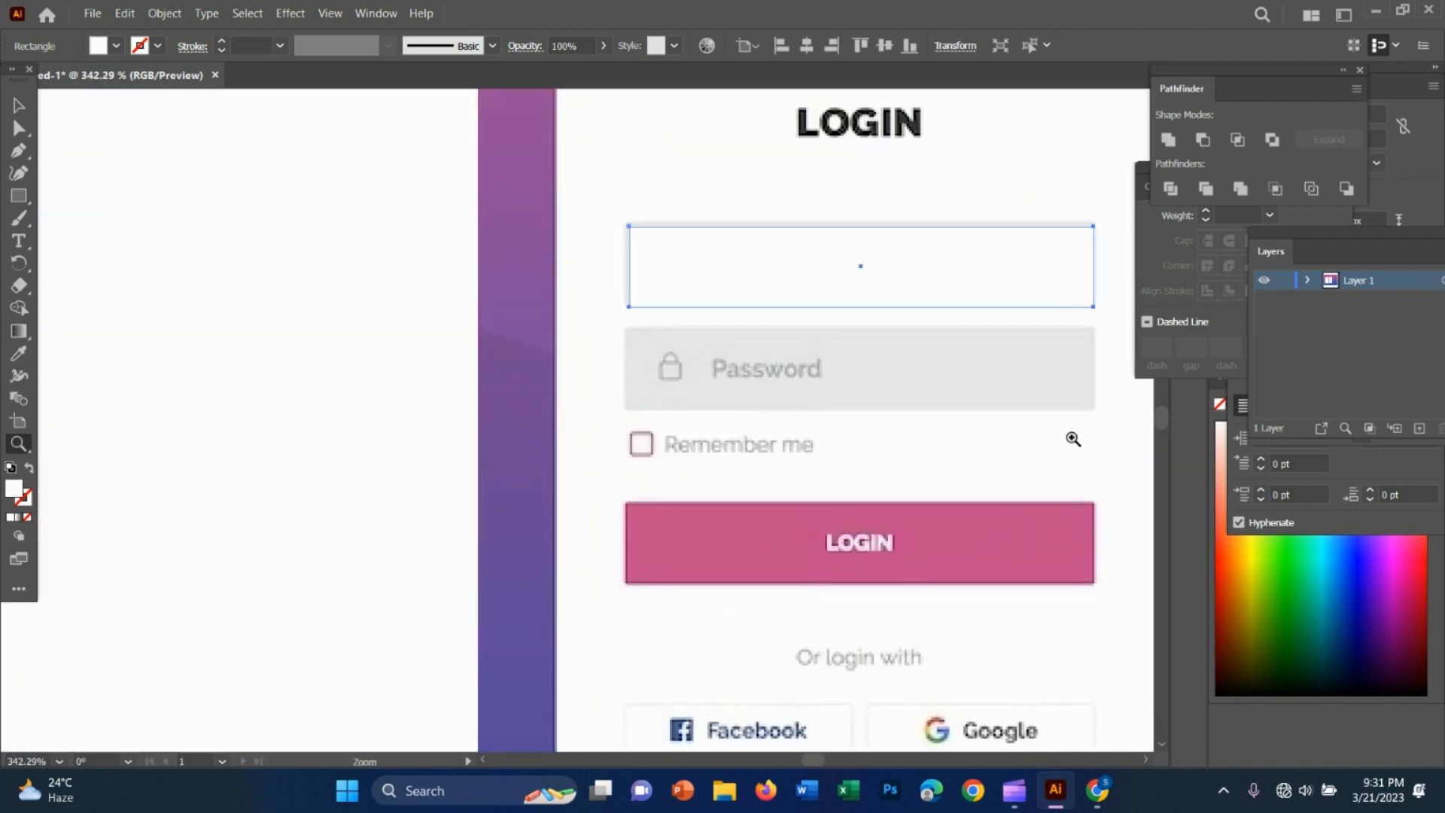
{"action": "left_click", "coordinate": [19, 105]}
{"action": "left_click_drag", "start_coordinate": [812, 256], "coordinate": [818, 253]}
Set the Email field rectangle's opacity to 15% and move it onto the blank white card
{"action": "left_click", "coordinate": [580, 45]}
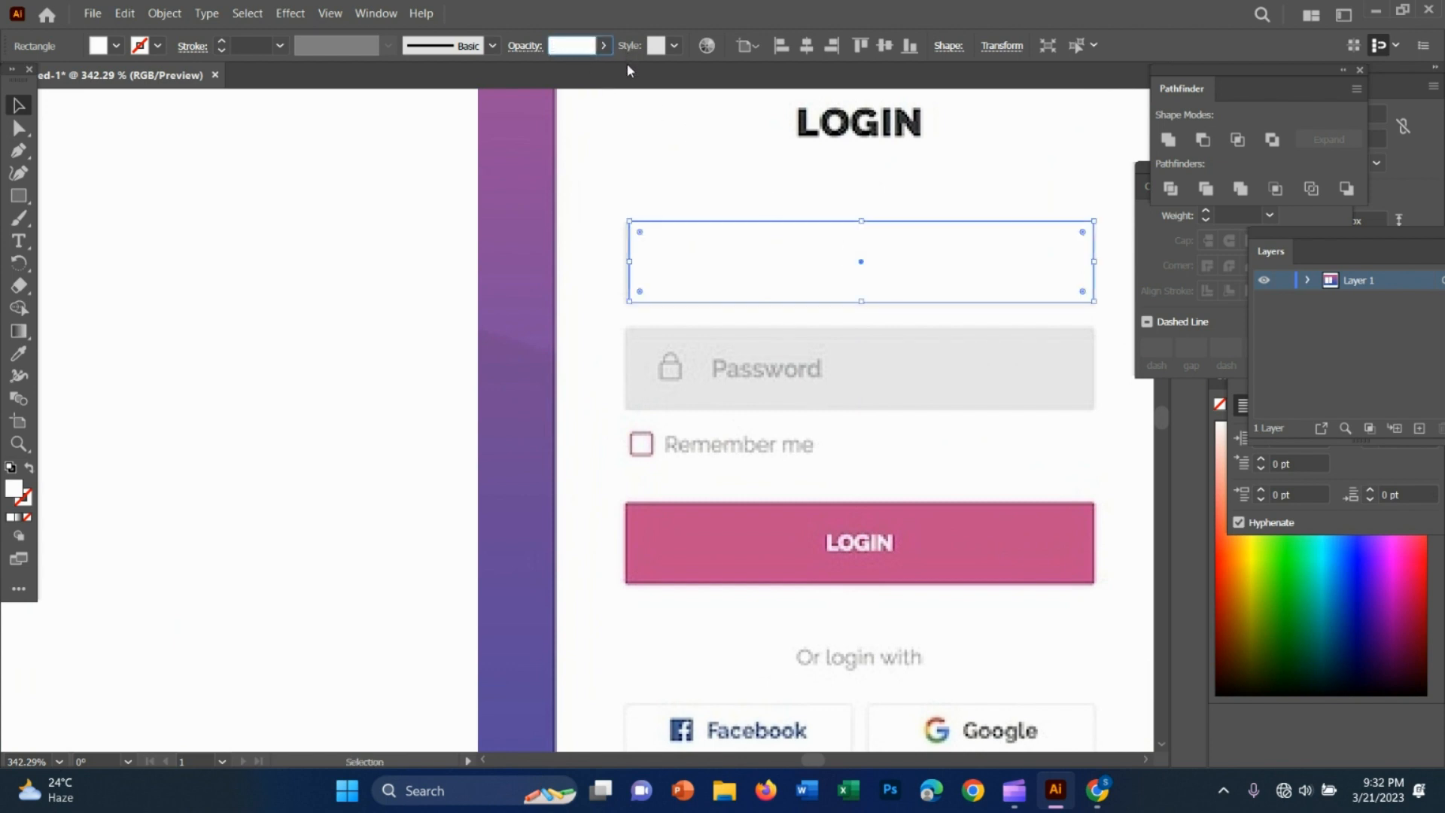
{"action": "type", "text": "15"}
{"action": "key", "text": "Return"}
{"action": "left_click", "coordinate": [817, 283]}
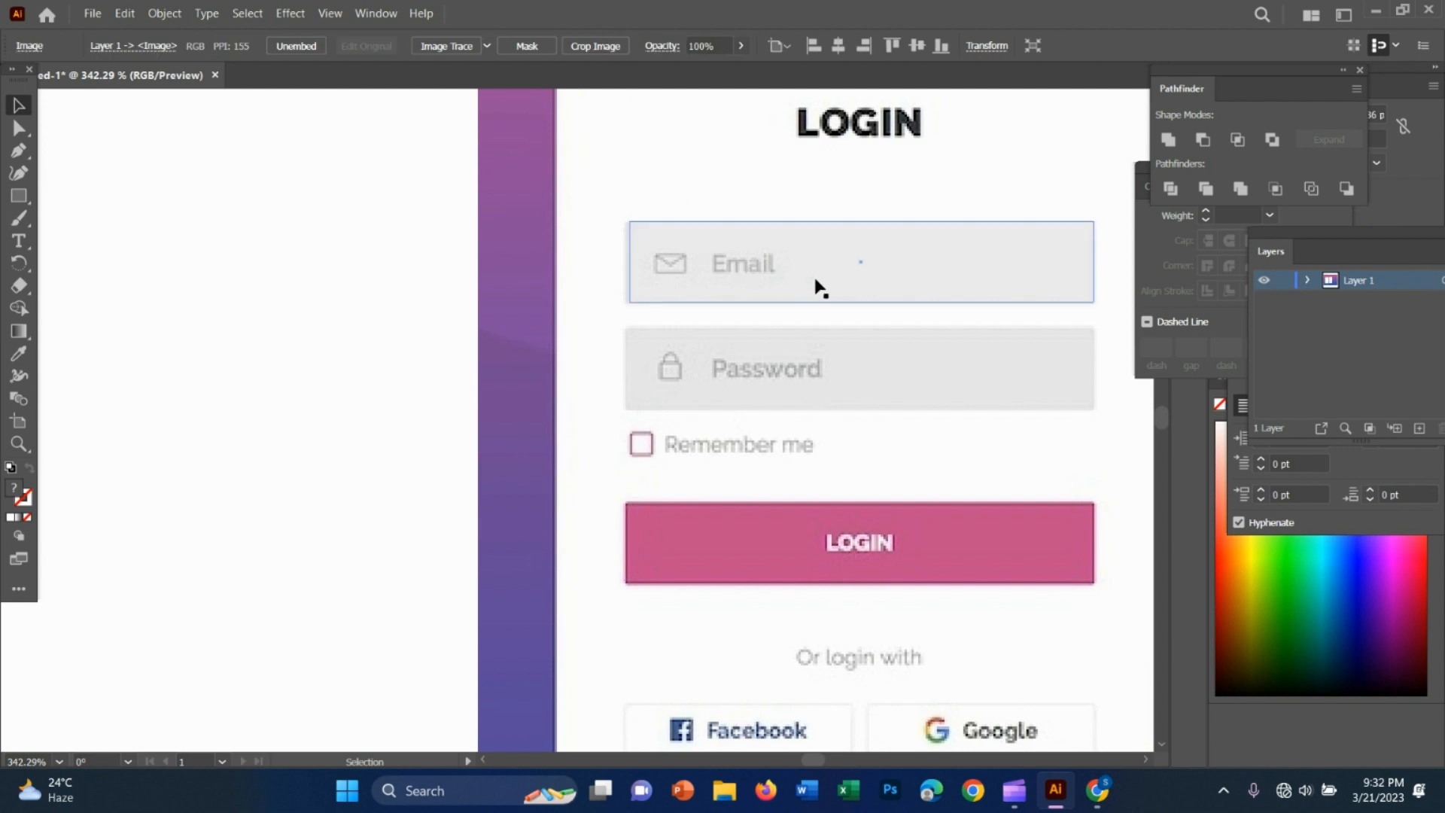
{"action": "left_click_drag", "start_coordinate": [812, 273], "coordinate": [199, 263]}
{"action": "key", "text": "s"}
{"action": "left_click_drag", "start_coordinate": [775, 394], "coordinate": [557, 352]}
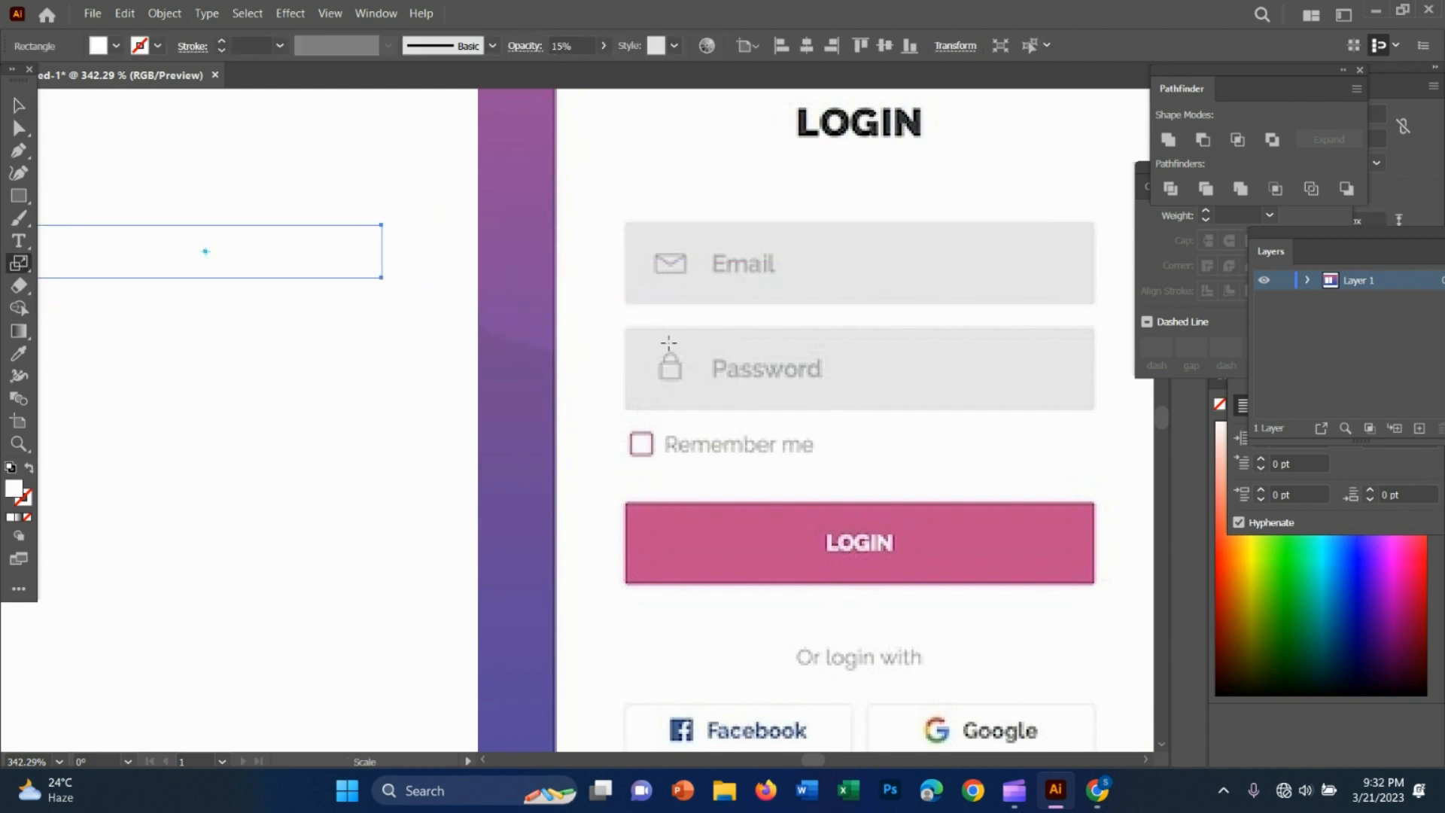
{"action": "key", "text": "ctrl+z"}
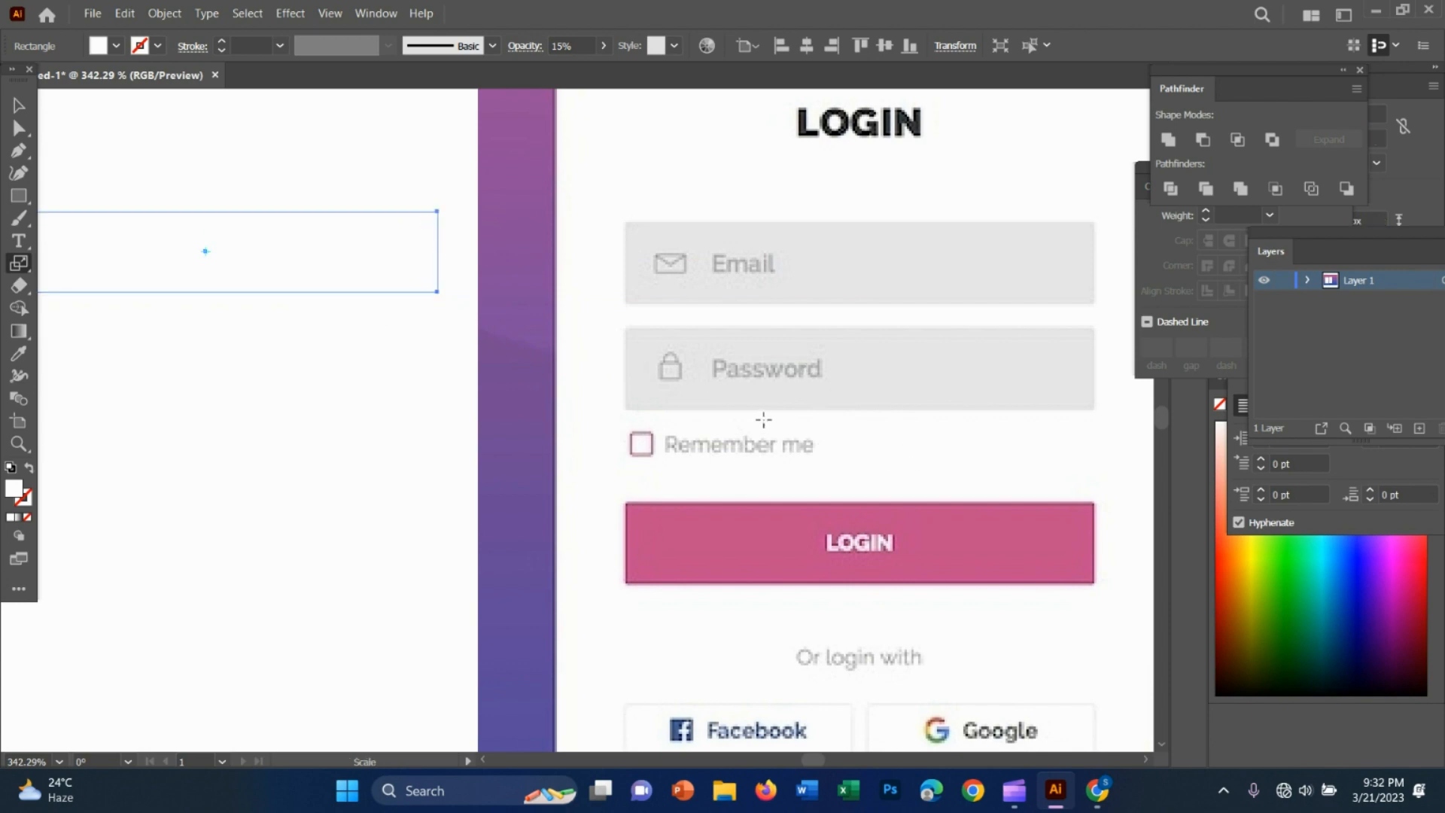
Set the field rectangle's opacity to 20%, and place a duplicate of it directly below on the white card
{"action": "key", "text": "z"}
{"action": "left_click_drag", "start_coordinate": [751, 413], "coordinate": [693, 422]}
{"action": "key", "text": "v"}
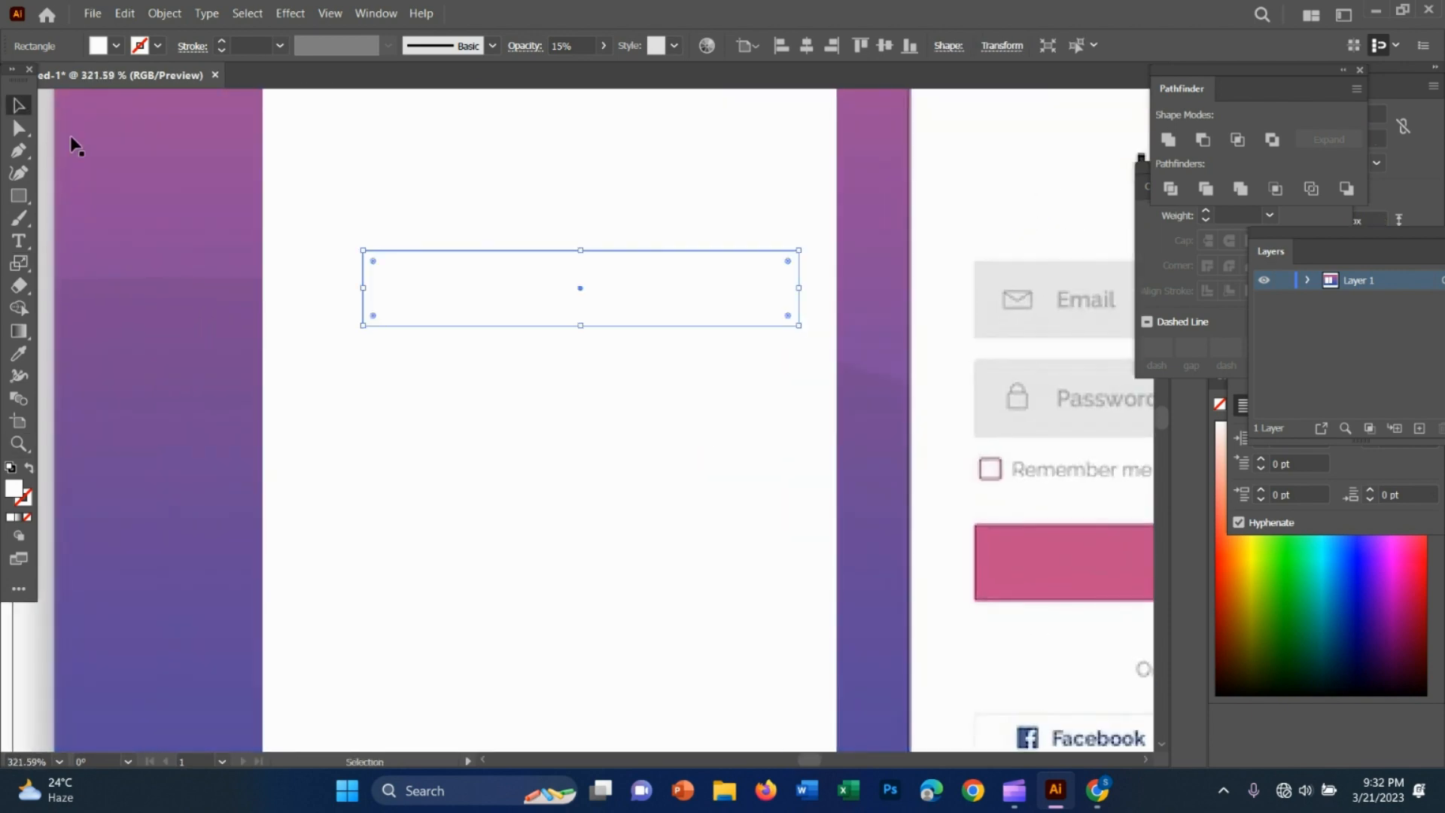
{"action": "left_click", "coordinate": [591, 46]}
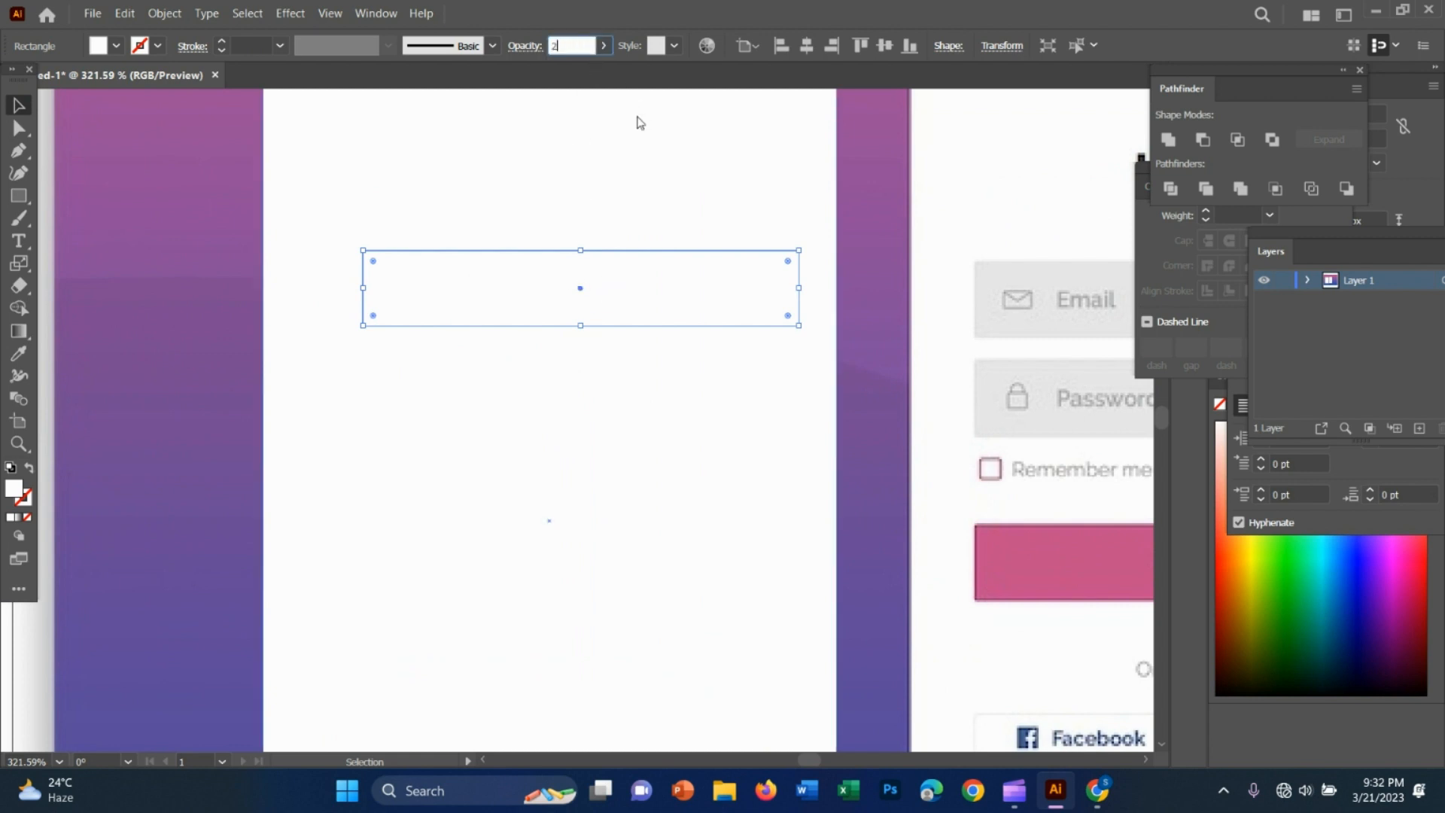
{"action": "type", "text": "20"}
{"action": "left_click", "coordinate": [445, 223]}
{"action": "left_click", "coordinate": [593, 256]}
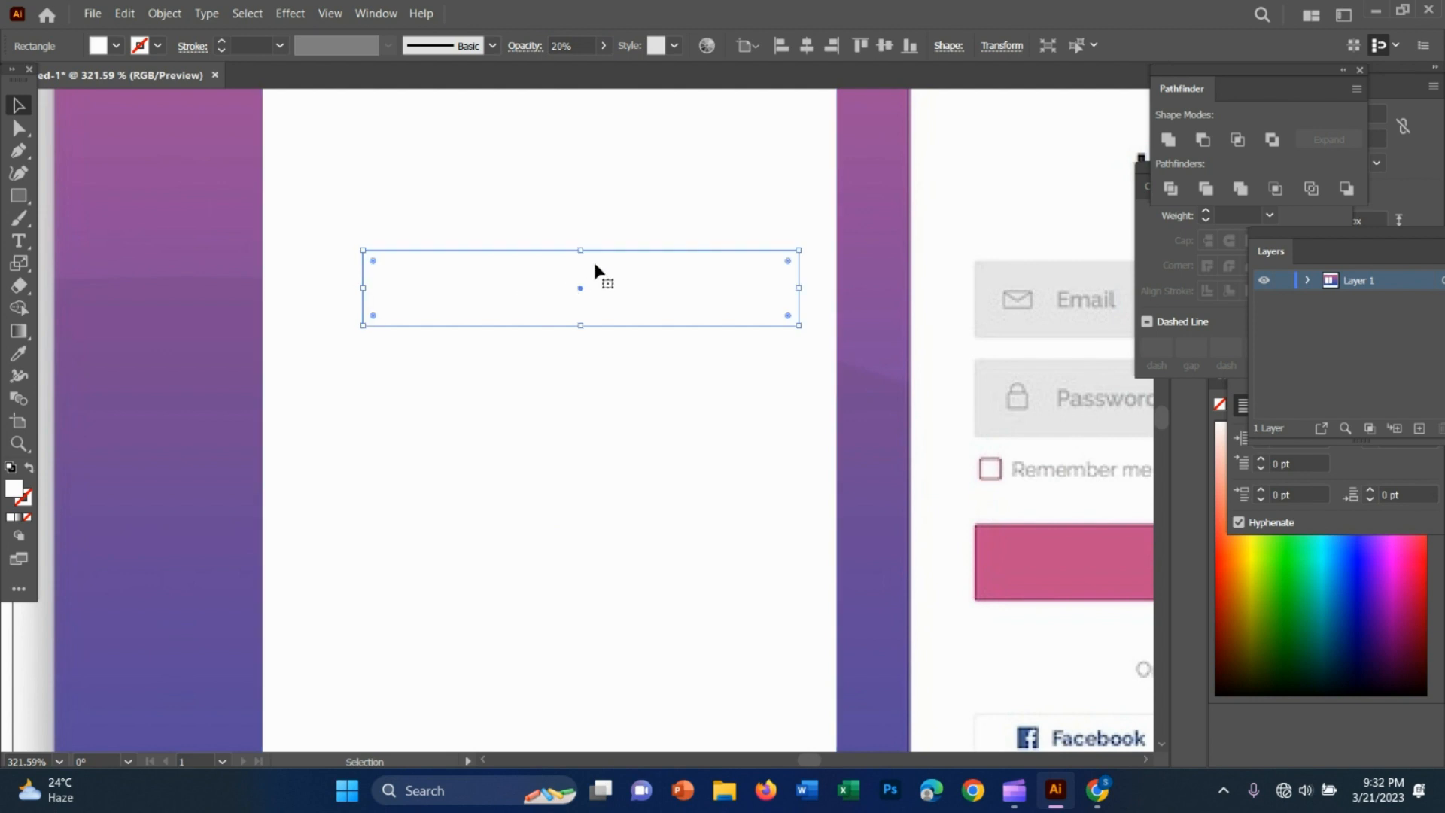
{"action": "left_click_drag", "start_coordinate": [595, 257], "coordinate": [538, 364]}
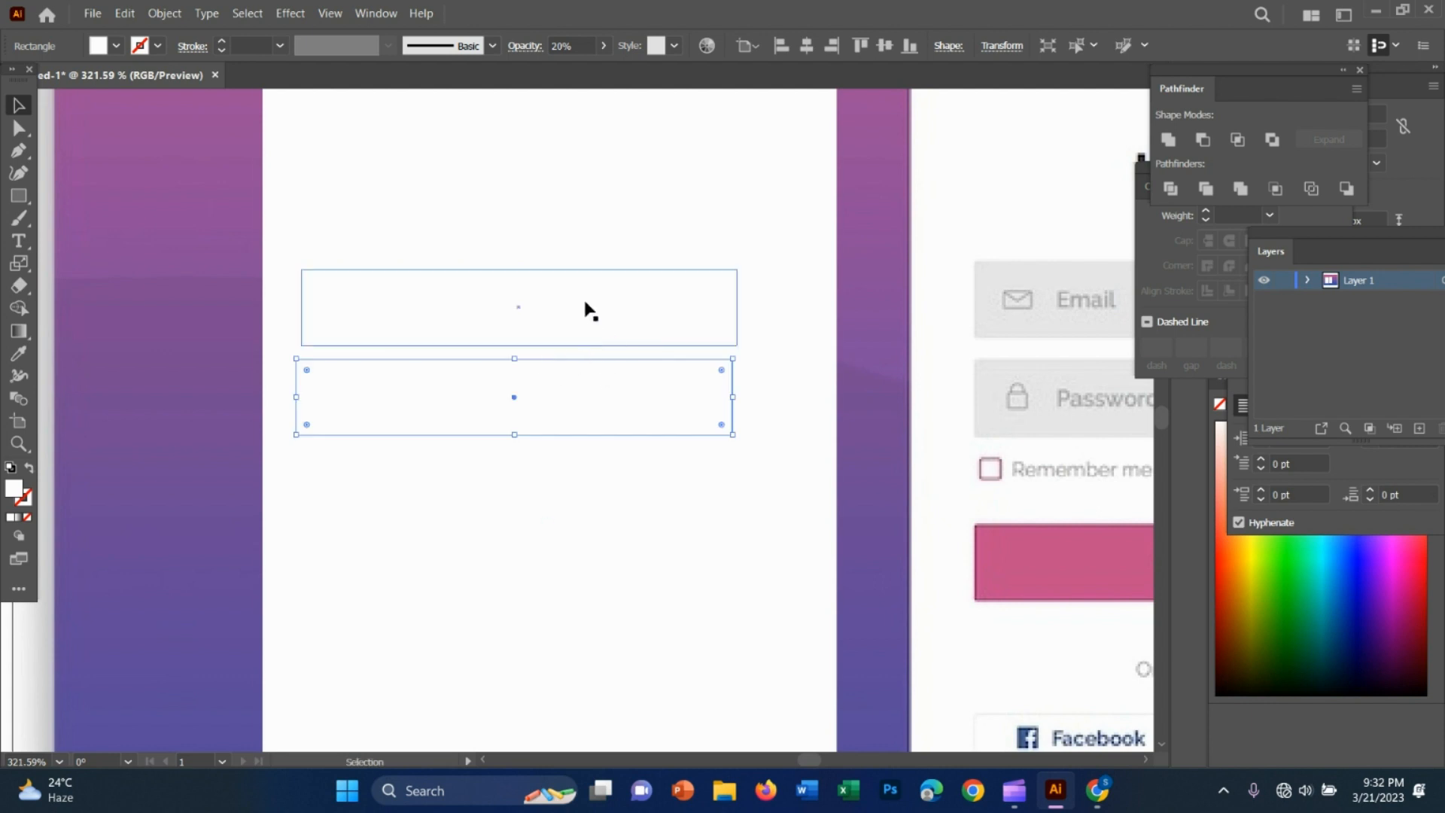
Give the upper field rectangle the grey of the reference Email field with the Eyedropper
{"action": "left_click", "coordinate": [590, 337]}
{"action": "left_click", "coordinate": [577, 46]}
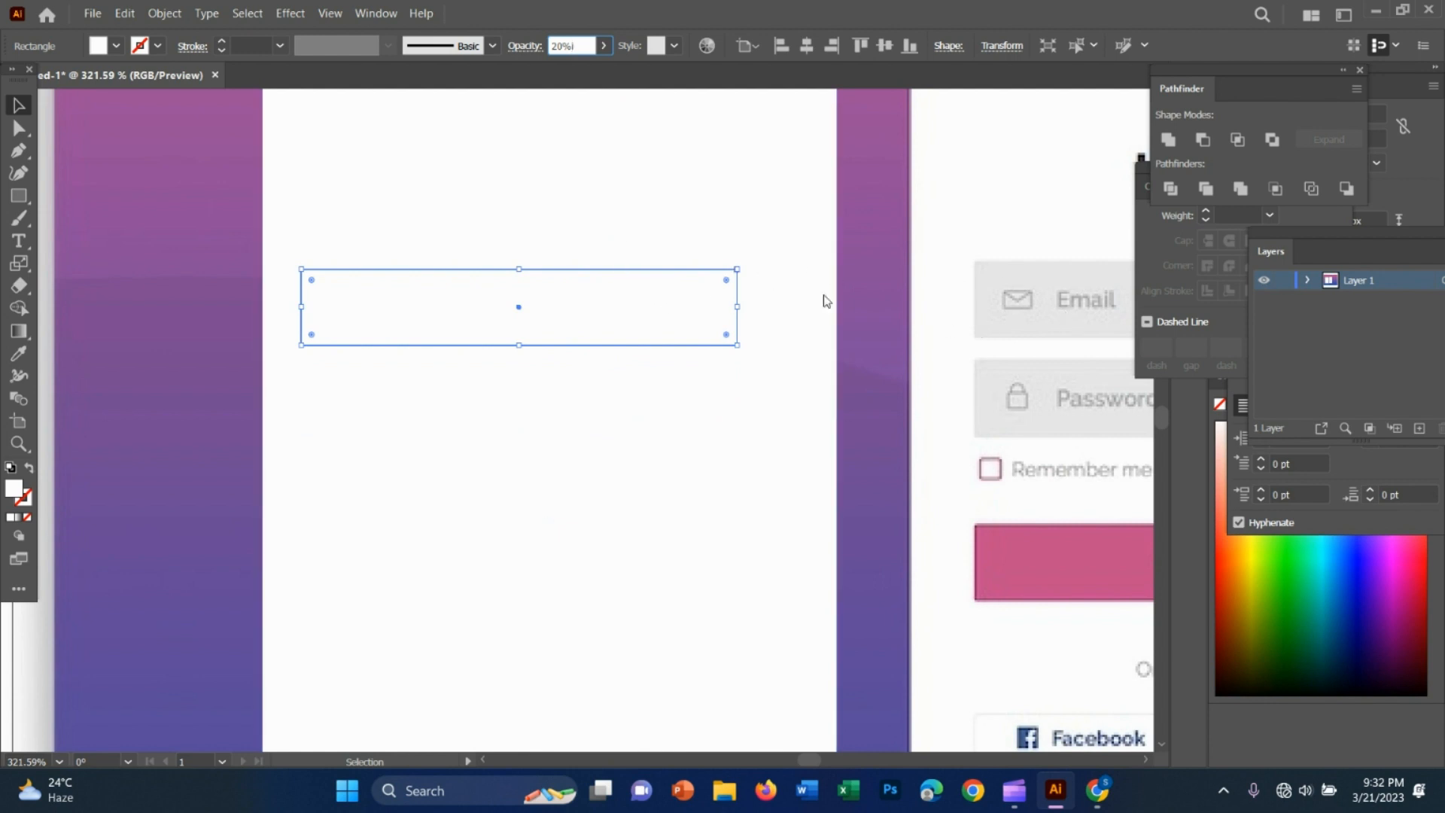
{"action": "left_click", "coordinate": [21, 108]}
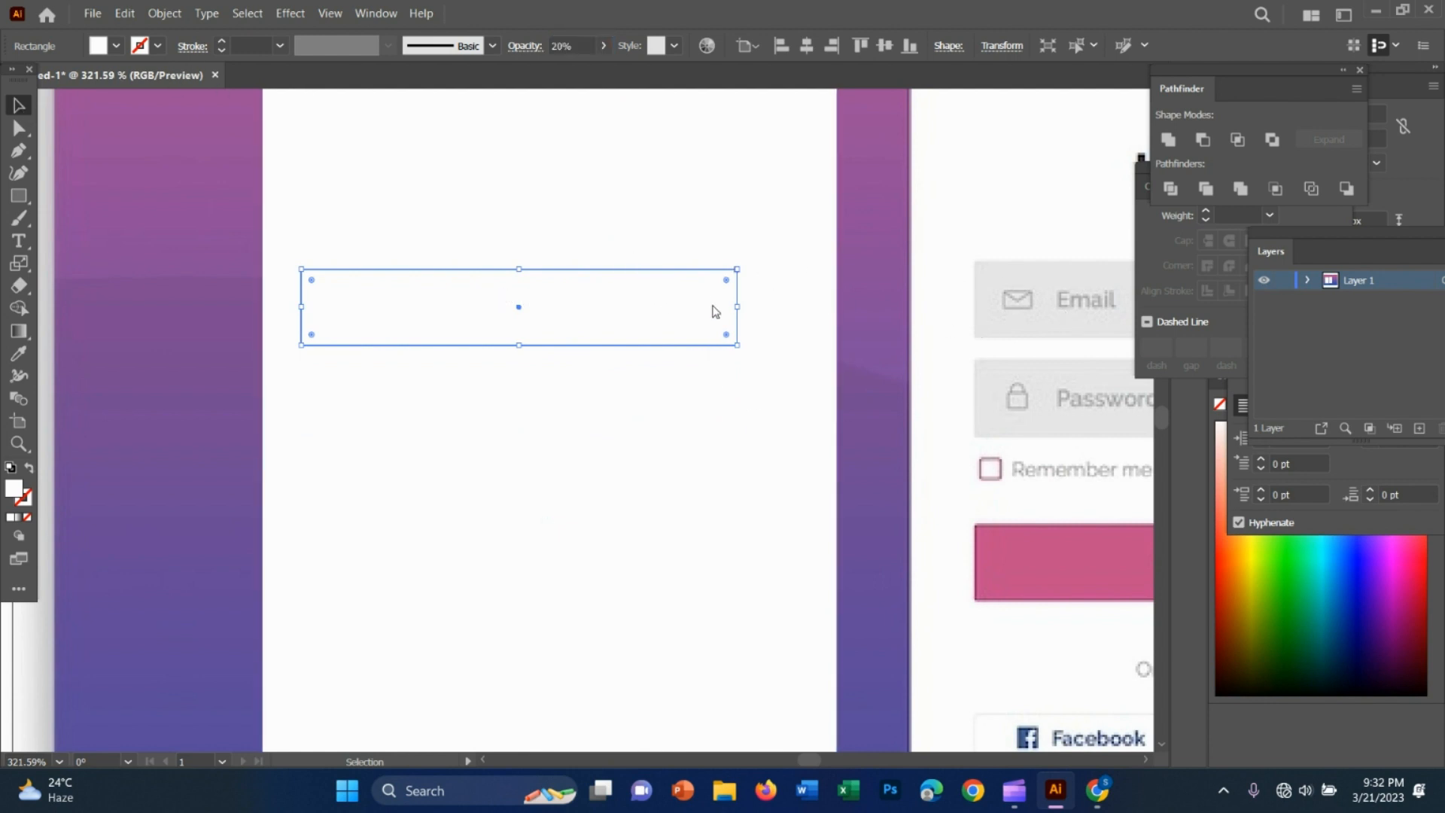
{"action": "key", "text": "i"}
{"action": "left_click", "coordinate": [1007, 280]}
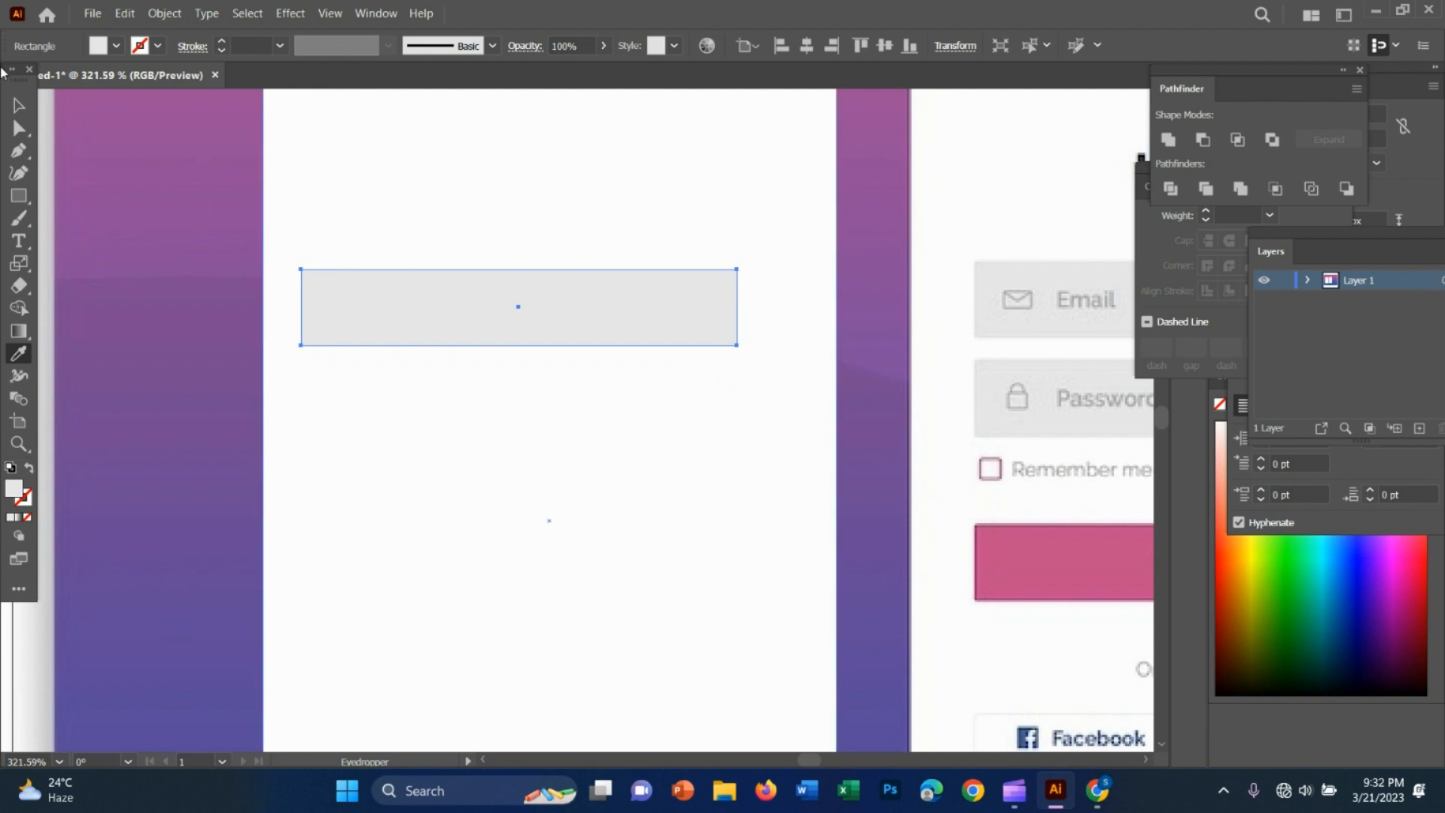
Give the lower field rectangle the grey sampled from the reference Password field
{"action": "key", "text": "v"}
{"action": "left_click_drag", "start_coordinate": [595, 317], "coordinate": [590, 406], "text": "alt"}
{"action": "key", "text": "i"}
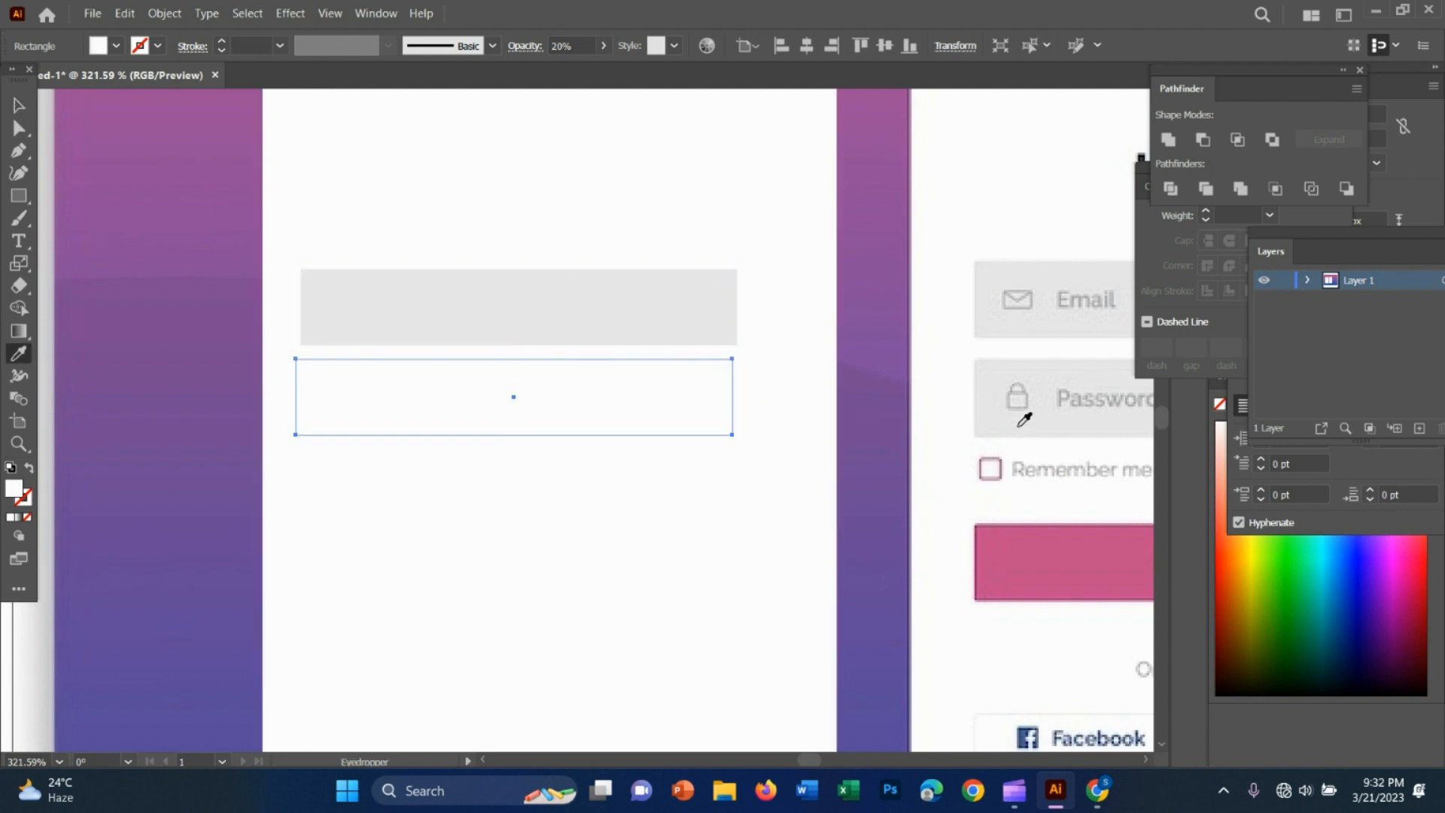
{"action": "left_click", "coordinate": [1001, 418]}
{"action": "key", "text": "v"}
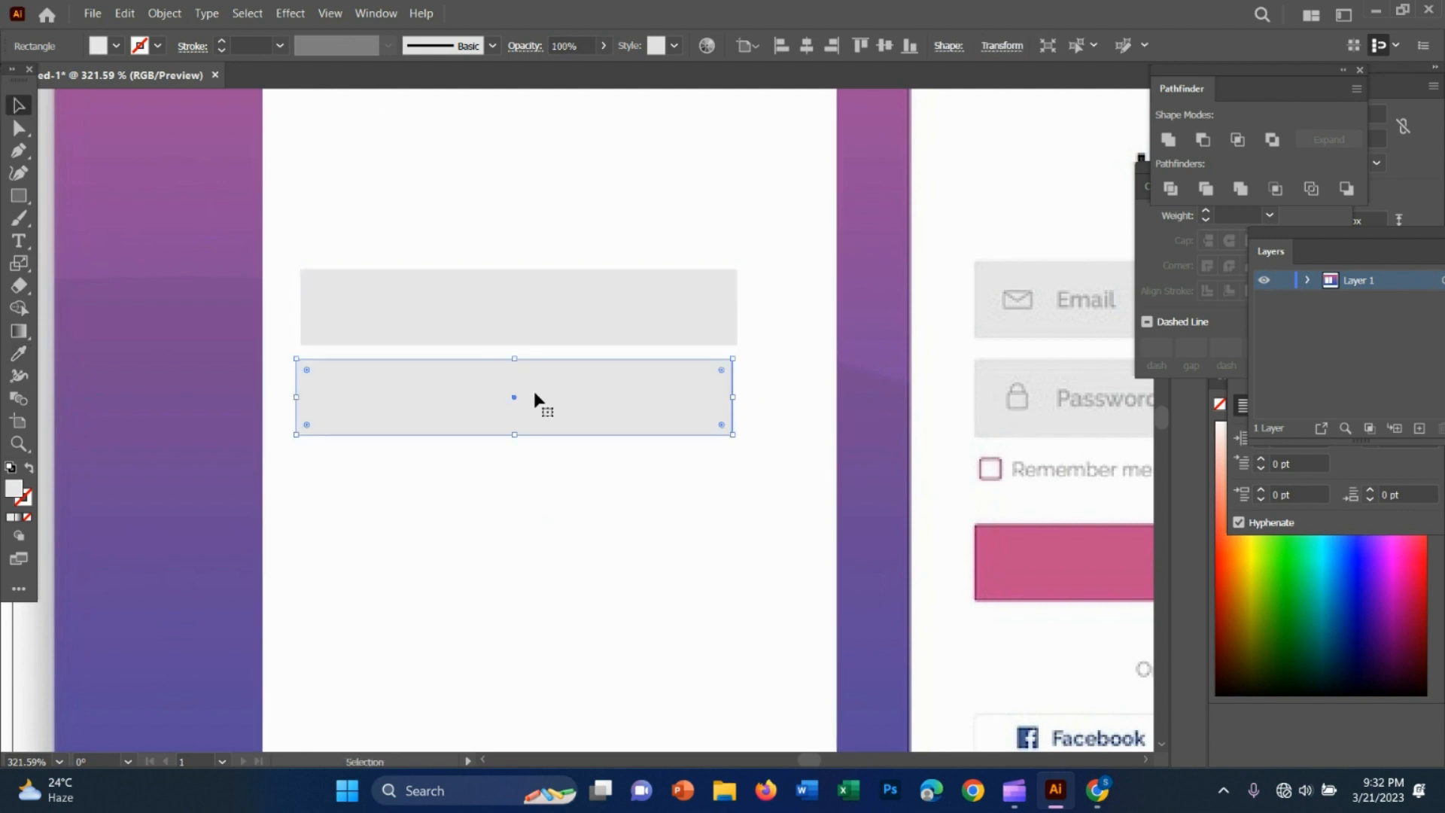
Align the lower grey field rectangle's side edges with those of the upper one
{"action": "mouse_move", "coordinate": [535, 393]}
{"action": "left_mouse_down"}
{"action": "mouse_move", "coordinate": [519, 413]}
{"action": "mouse_move", "coordinate": [532, 415]}
{"action": "left_mouse_up"}
{"action": "left_click", "coordinate": [509, 474]}
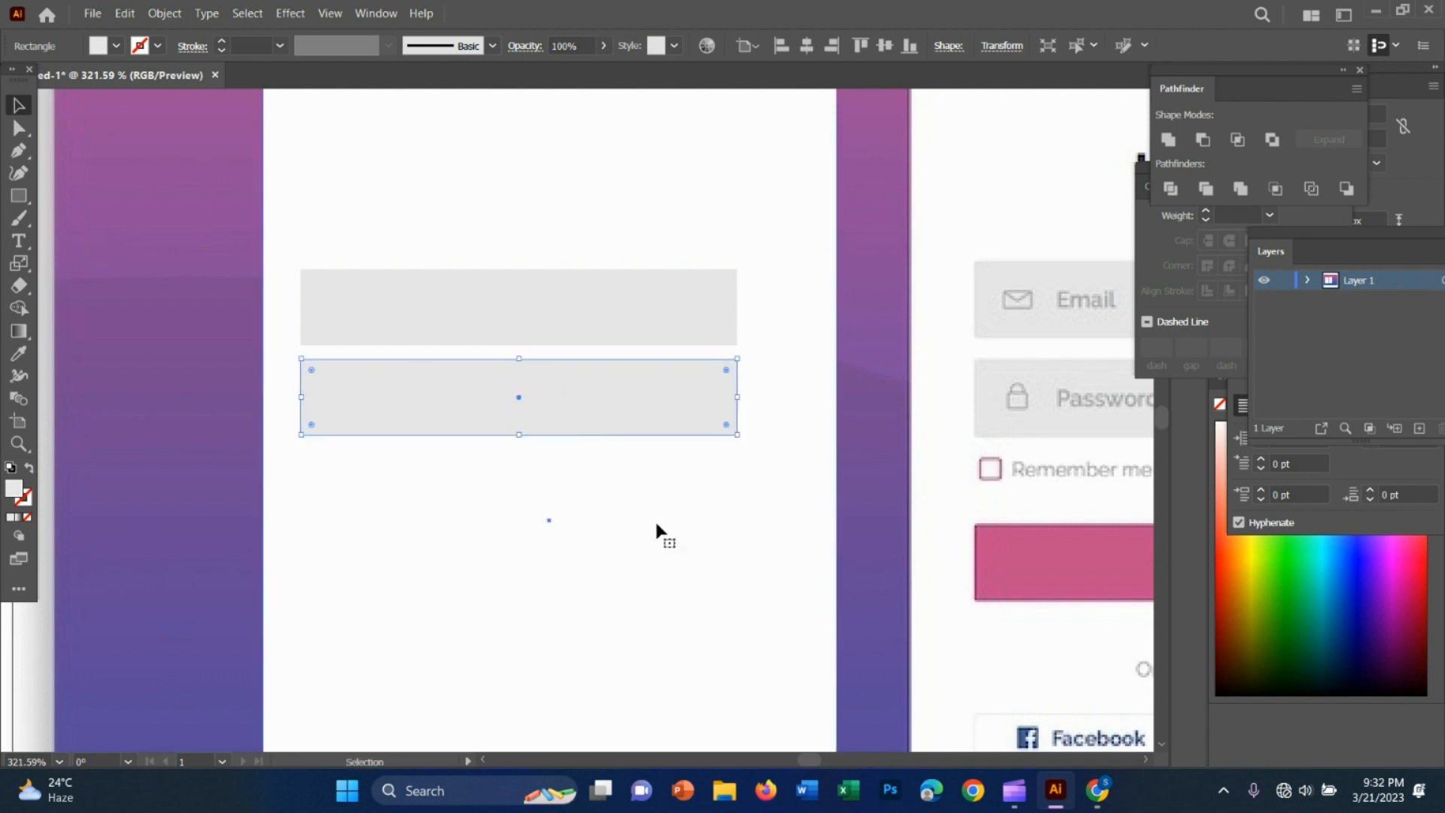
{"action": "left_click", "coordinate": [656, 522]}
Shift both grey field rectangles about 6 px to the right so they sit centred on the white card
{"action": "key", "text": "z"}
{"action": "left_click_drag", "start_coordinate": [844, 556], "coordinate": [691, 516]}
{"action": "left_click_drag", "start_coordinate": [779, 567], "coordinate": [850, 563]}
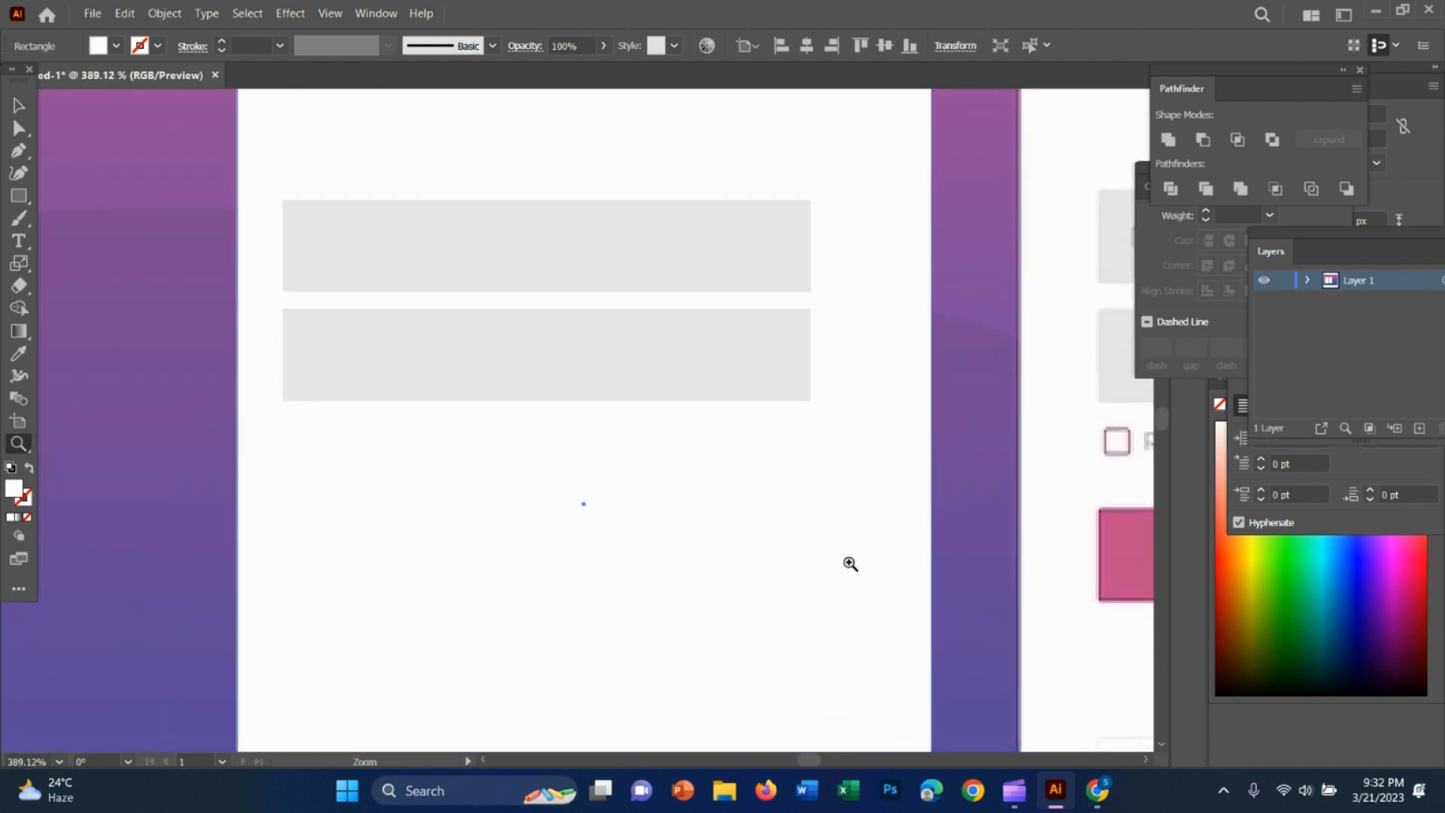
{"action": "key", "text": "v"}
{"action": "left_click_drag", "start_coordinate": [567, 256], "coordinate": [599, 258]}
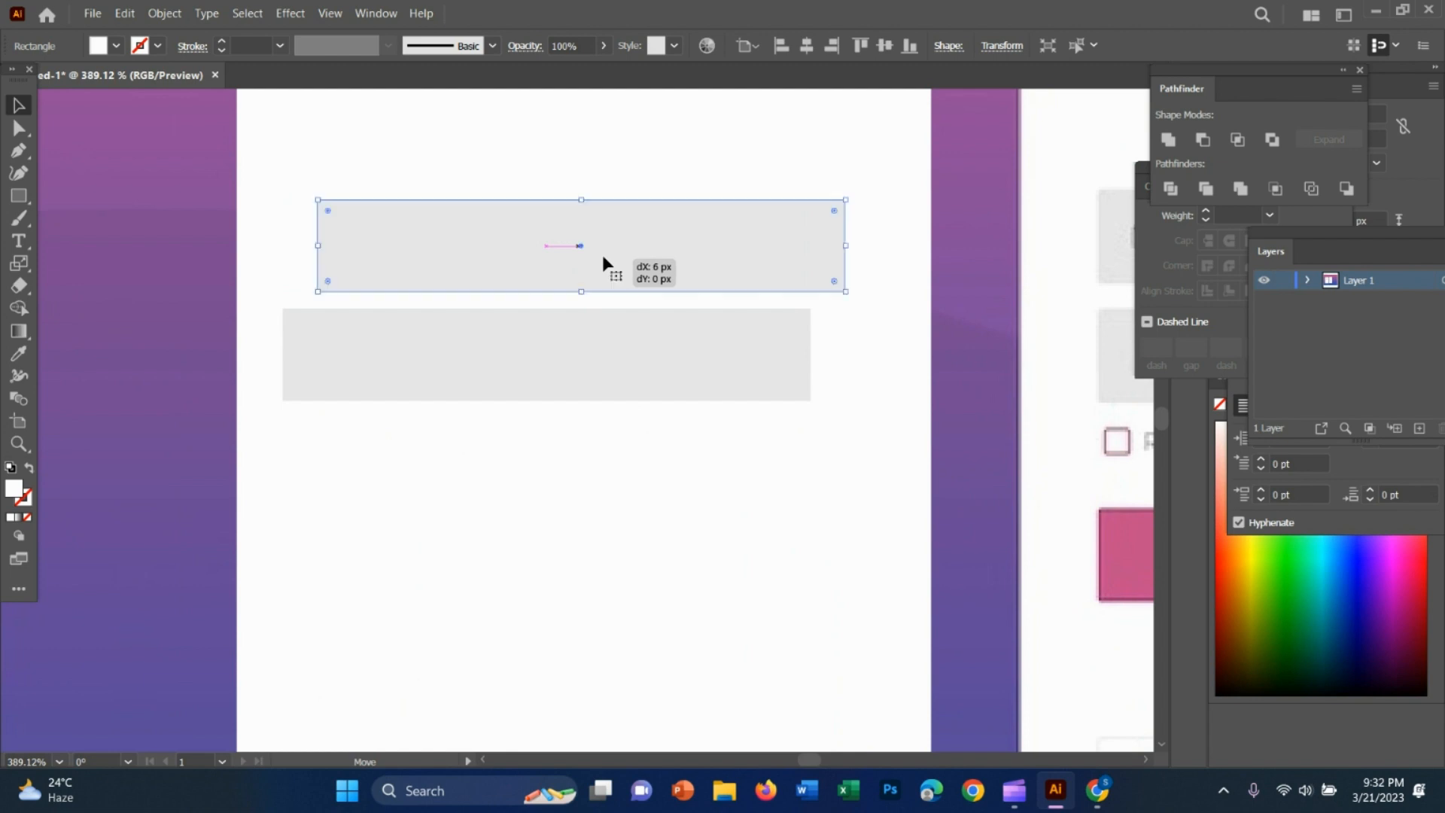
{"action": "left_click", "coordinate": [599, 369]}
{"action": "left_click_drag", "start_coordinate": [599, 369], "coordinate": [629, 357]}
Draw a rectangle over the reference LOGIN button and adjust its position and left edge to match the button
{"action": "left_click", "coordinate": [816, 551]}
{"action": "key", "text": "z"}
{"action": "left_click_drag", "start_coordinate": [816, 544], "coordinate": [688, 522]}
{"action": "key", "text": "space"}
{"action": "left_click_drag", "start_coordinate": [832, 595], "coordinate": [532, 537]}
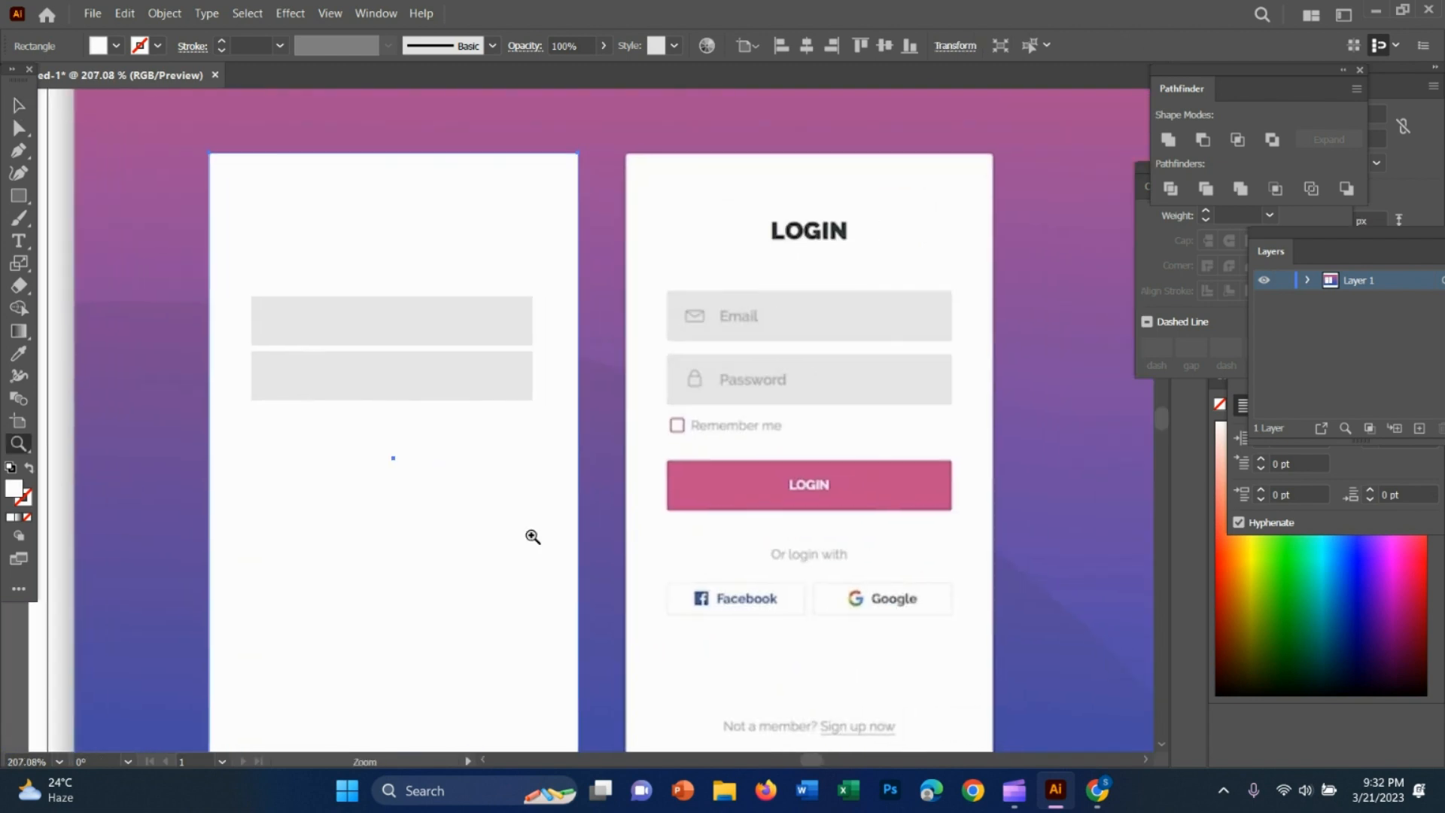
{"action": "left_click", "coordinate": [19, 195]}
{"action": "mouse_move", "coordinate": [669, 462]}
{"action": "left_mouse_down"}
{"action": "mouse_move", "coordinate": [880, 519]}
{"action": "mouse_move", "coordinate": [952, 516]}
{"action": "left_mouse_up"}
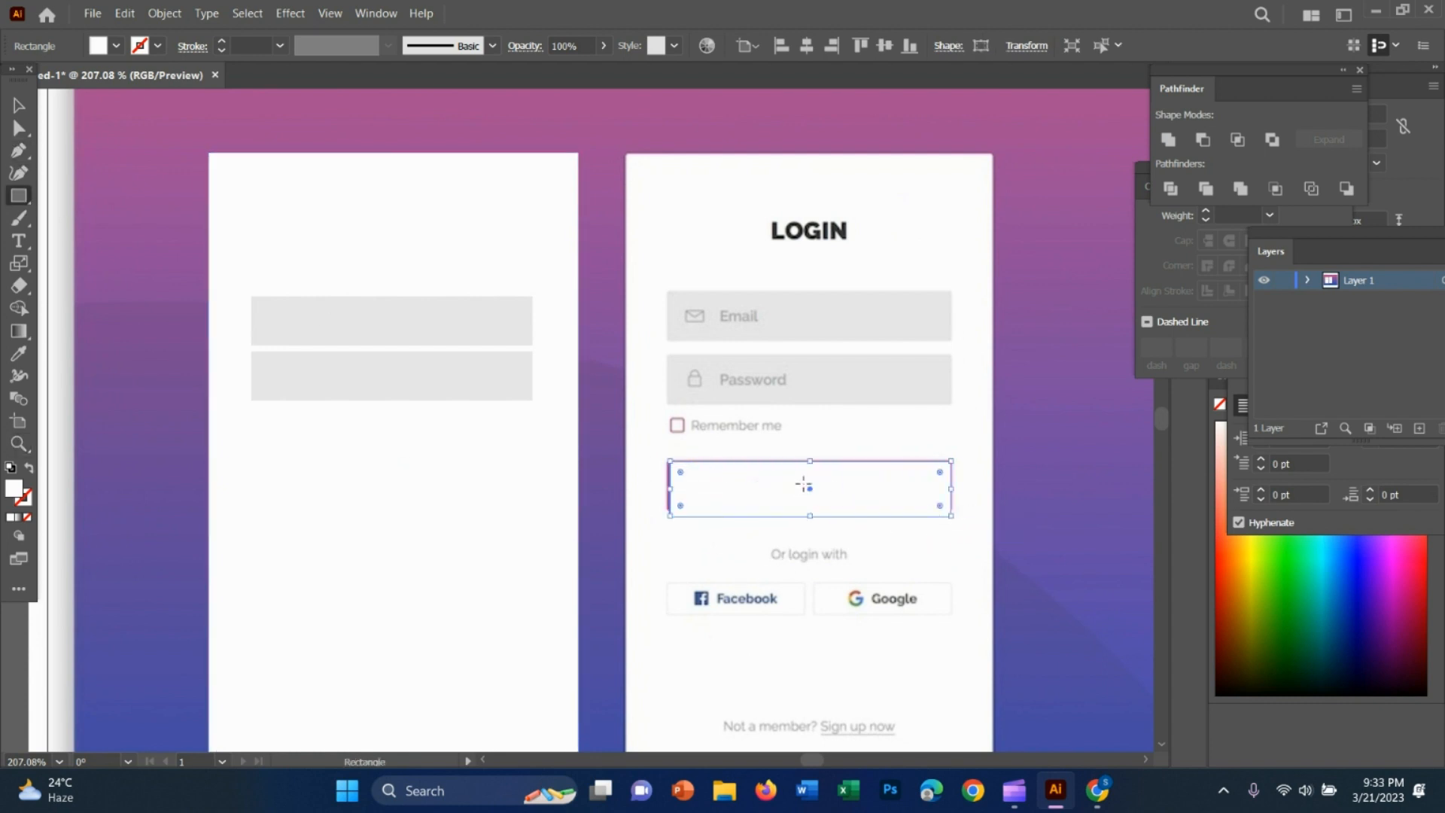
{"action": "key", "text": "v"}
{"action": "left_click_drag", "start_coordinate": [800, 490], "coordinate": [799, 498]}
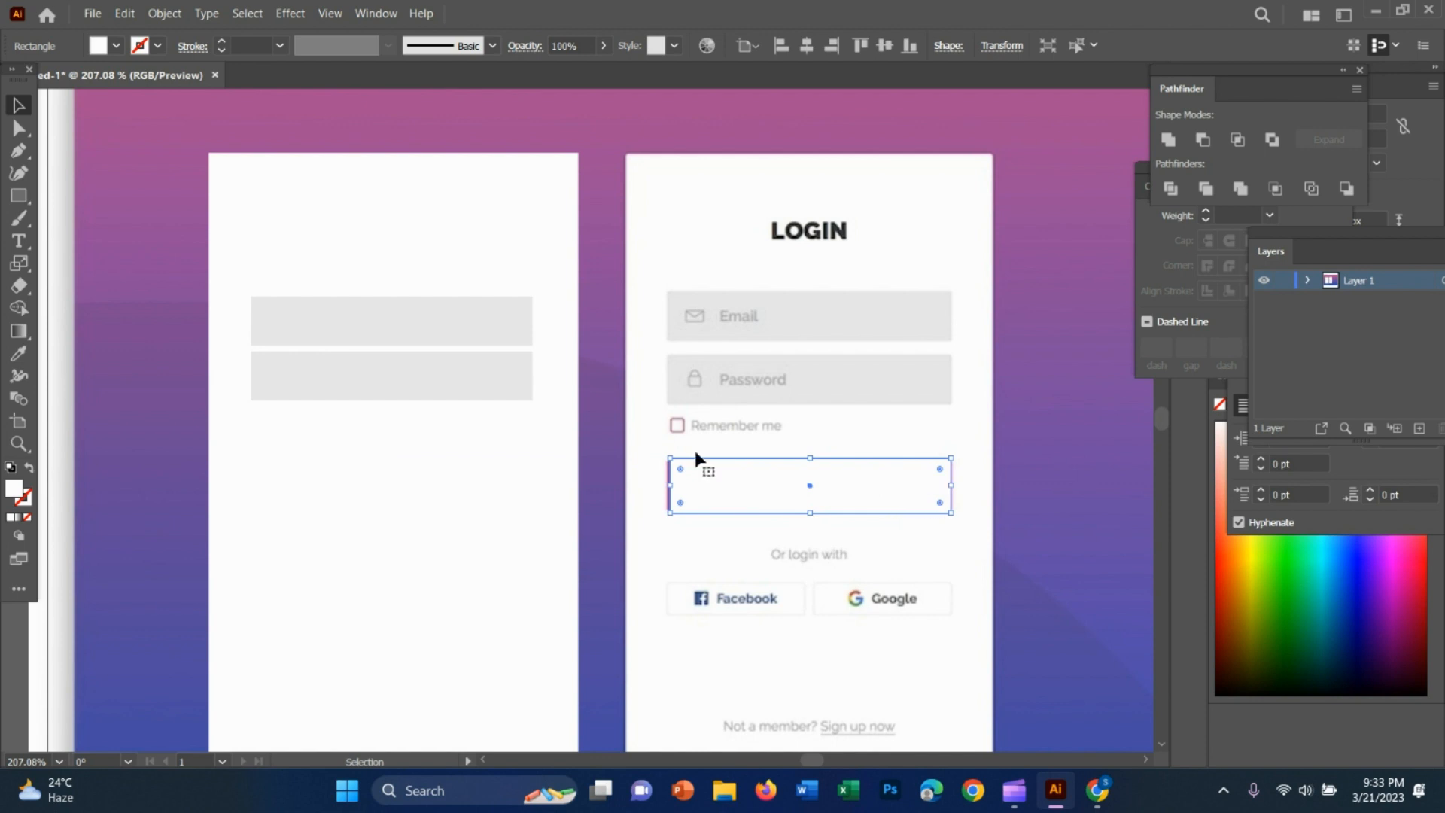
{"action": "left_click_drag", "start_coordinate": [669, 483], "coordinate": [667, 483]}
Move the button rectangle below the grey fields on the white card and fill it with the reference LOGIN button's pink
{"action": "left_click_drag", "start_coordinate": [771, 515], "coordinate": [386, 484]}
{"action": "key", "text": "i"}
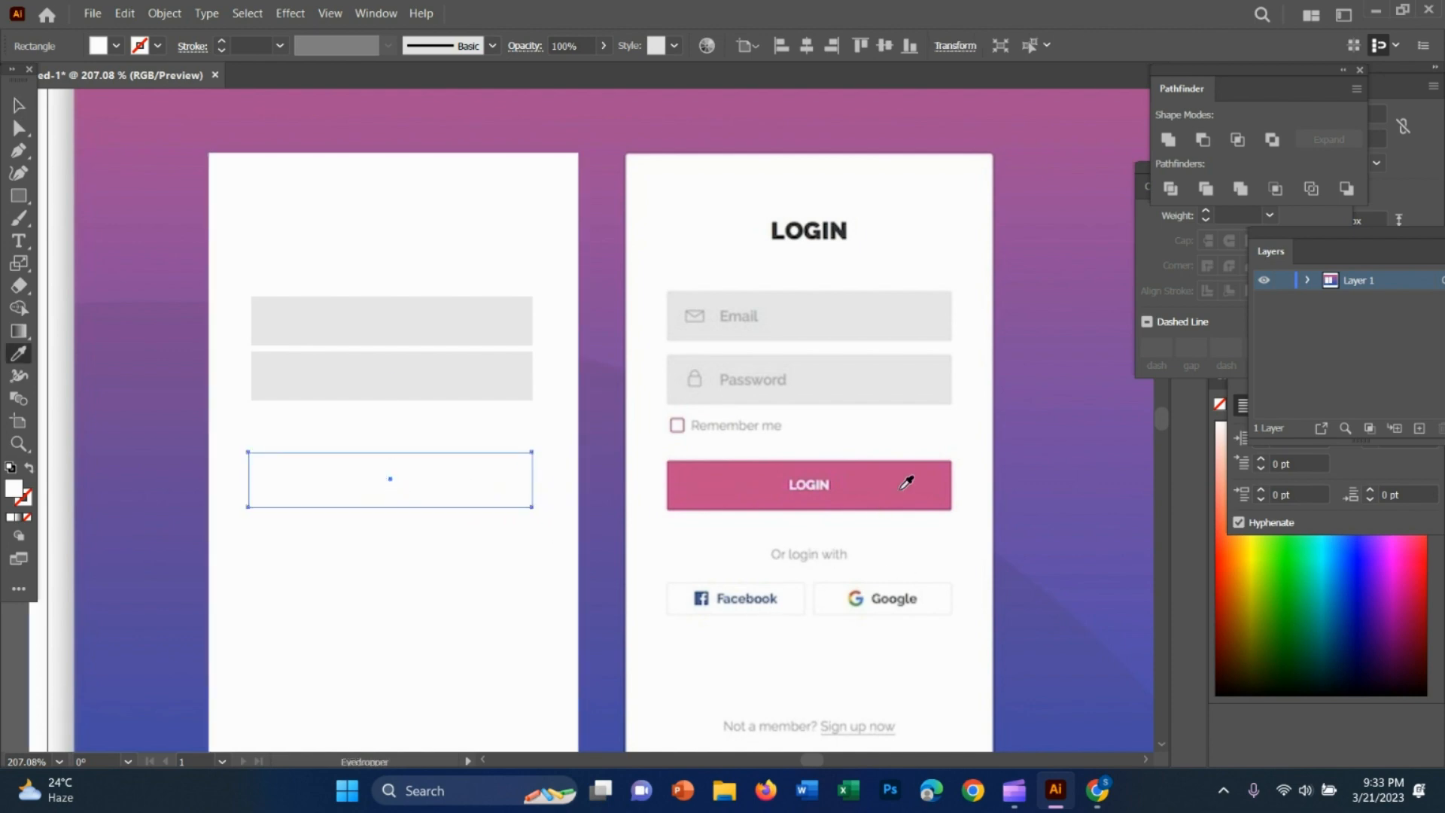
{"action": "left_click", "coordinate": [903, 482]}
{"action": "key", "text": "v"}
{"action": "left_click", "coordinate": [966, 543]}
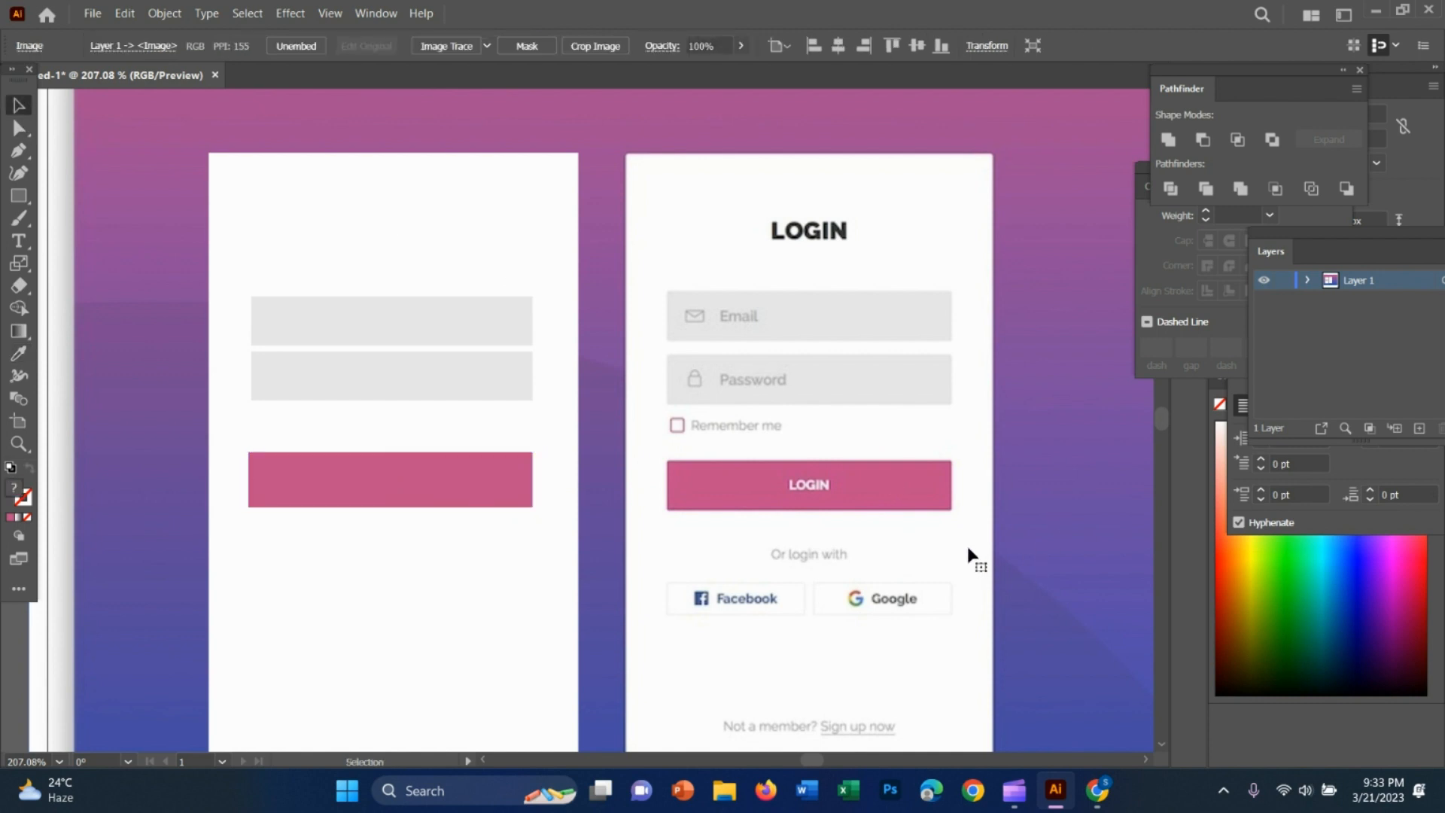
Draw a small checkbox square between the lower grey field and the pink button, and swap its fill and stroke
{"action": "left_click", "coordinate": [19, 196]}
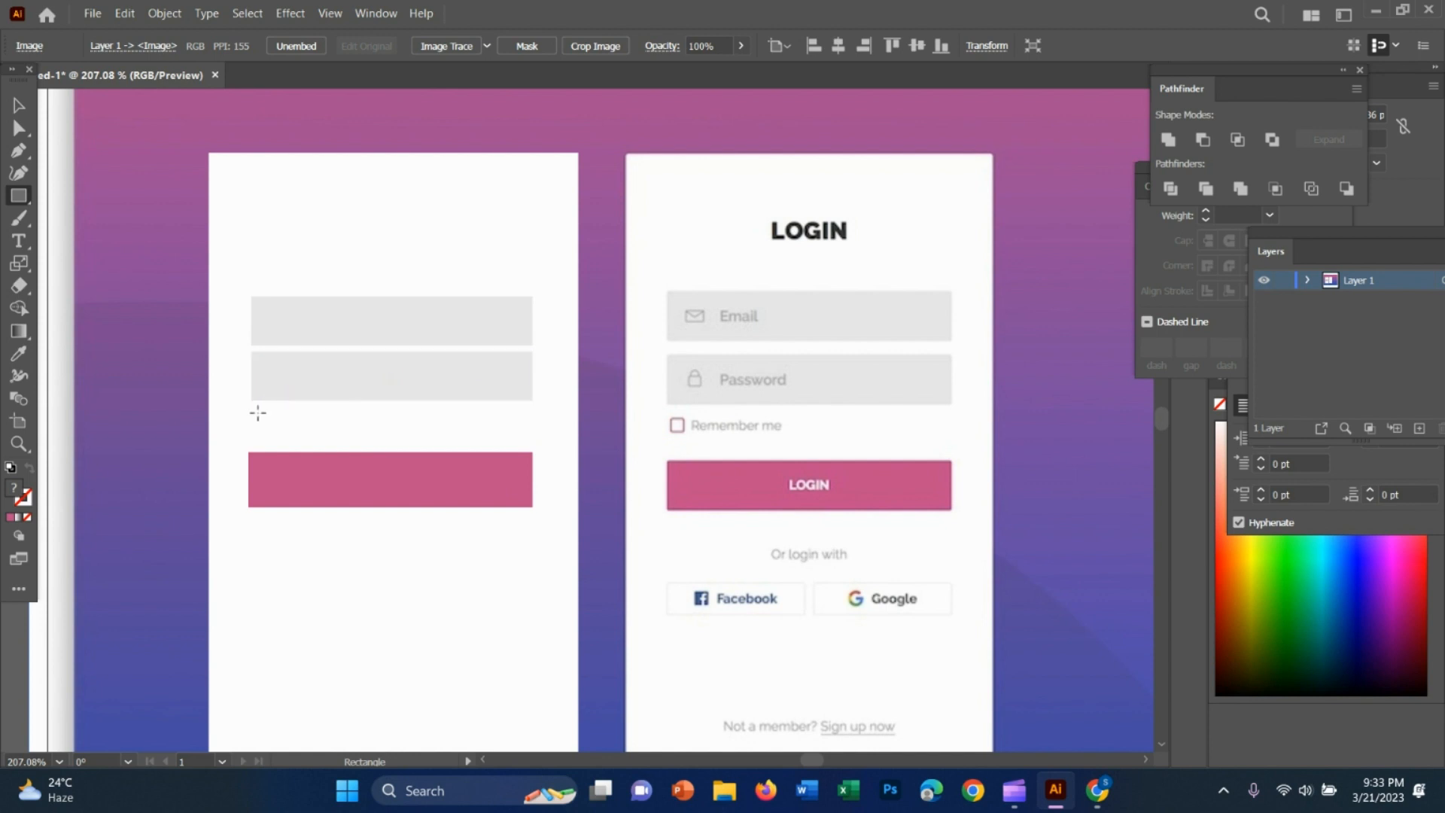
{"action": "left_click_drag", "start_coordinate": [254, 413], "coordinate": [575, 474]}
{"action": "left_click", "coordinate": [30, 465]}
Set the stroke weight of the small checkbox square above the pink button to 0.25 pt
{"action": "key", "text": "z"}
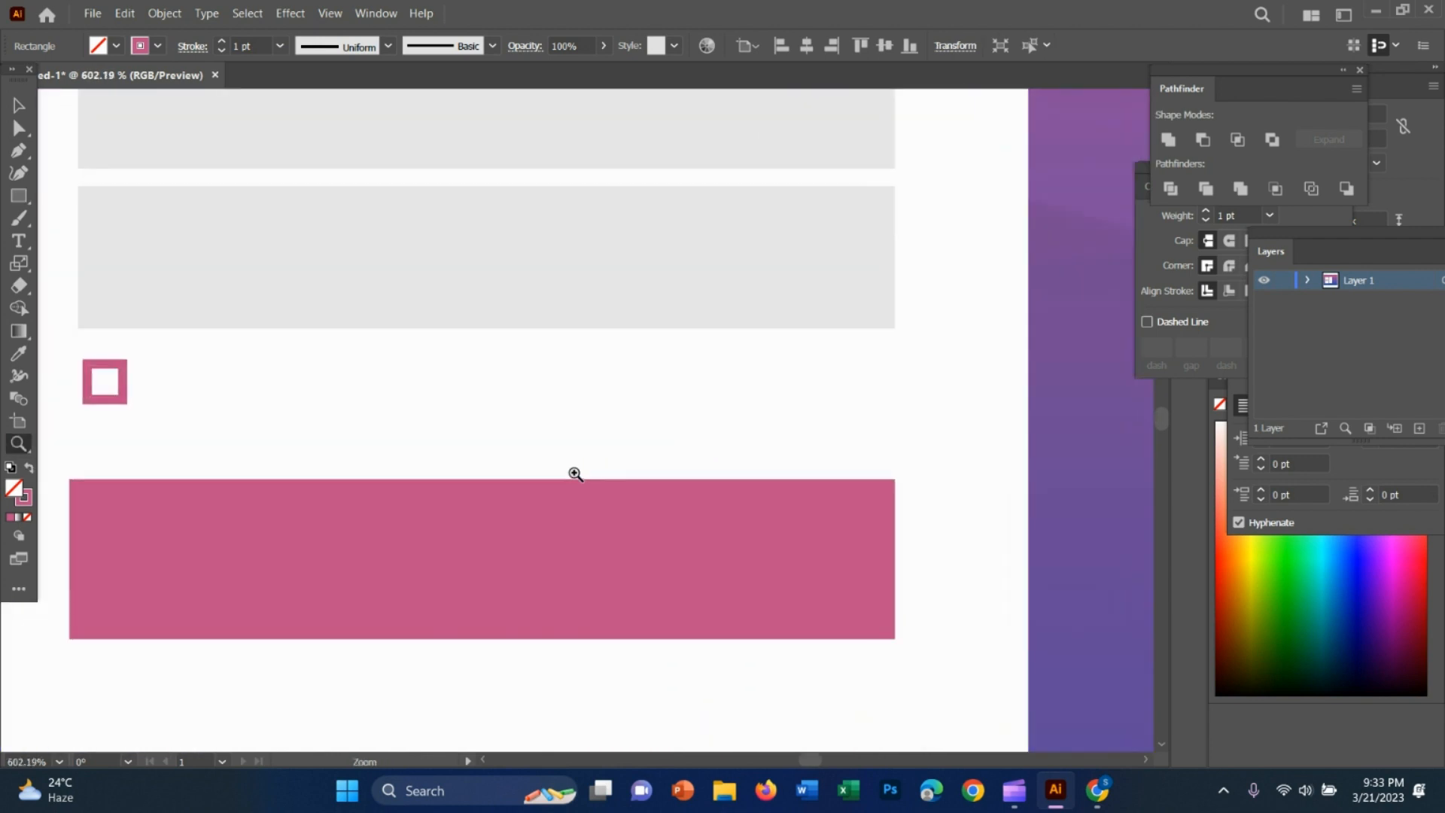
{"action": "left_click", "coordinate": [219, 42]}
{"action": "left_click", "coordinate": [219, 42]}
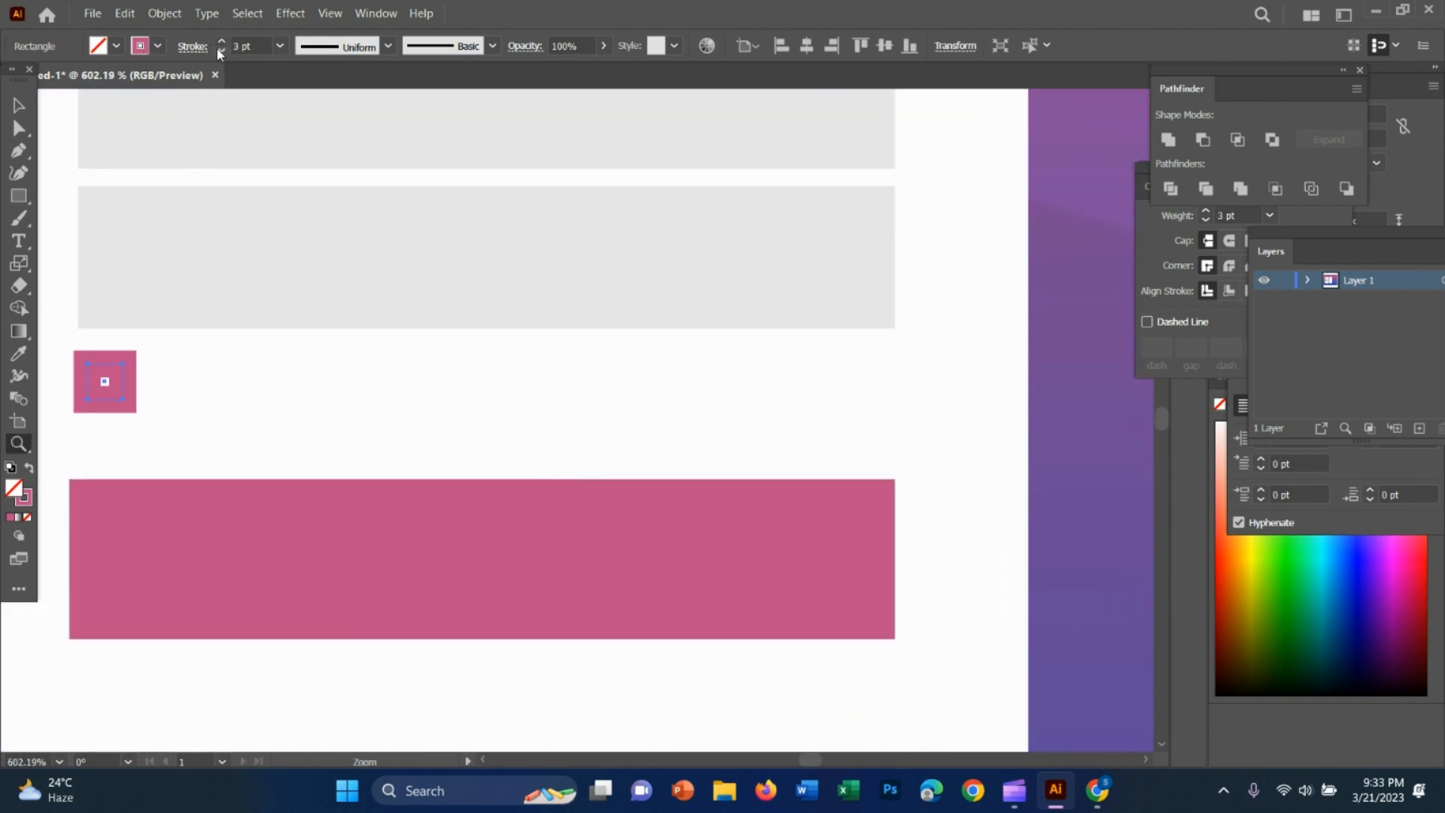
{"action": "left_click", "coordinate": [221, 50]}
{"action": "left_click", "coordinate": [220, 50]}
{"action": "left_click", "coordinate": [220, 50]}
{"action": "left_click", "coordinate": [220, 50]}
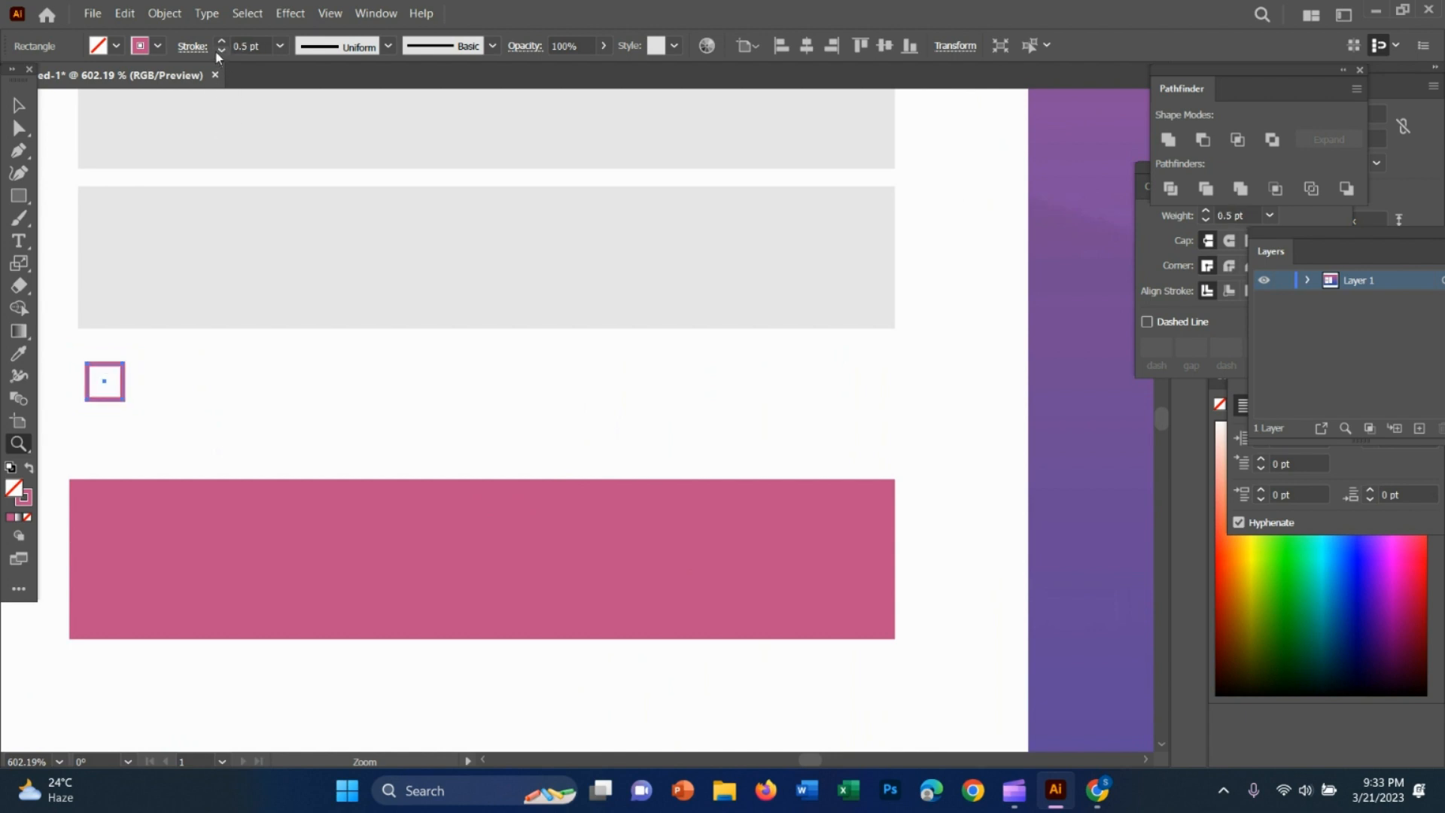
{"action": "left_click", "coordinate": [220, 50]}
{"action": "left_click", "coordinate": [219, 51]}
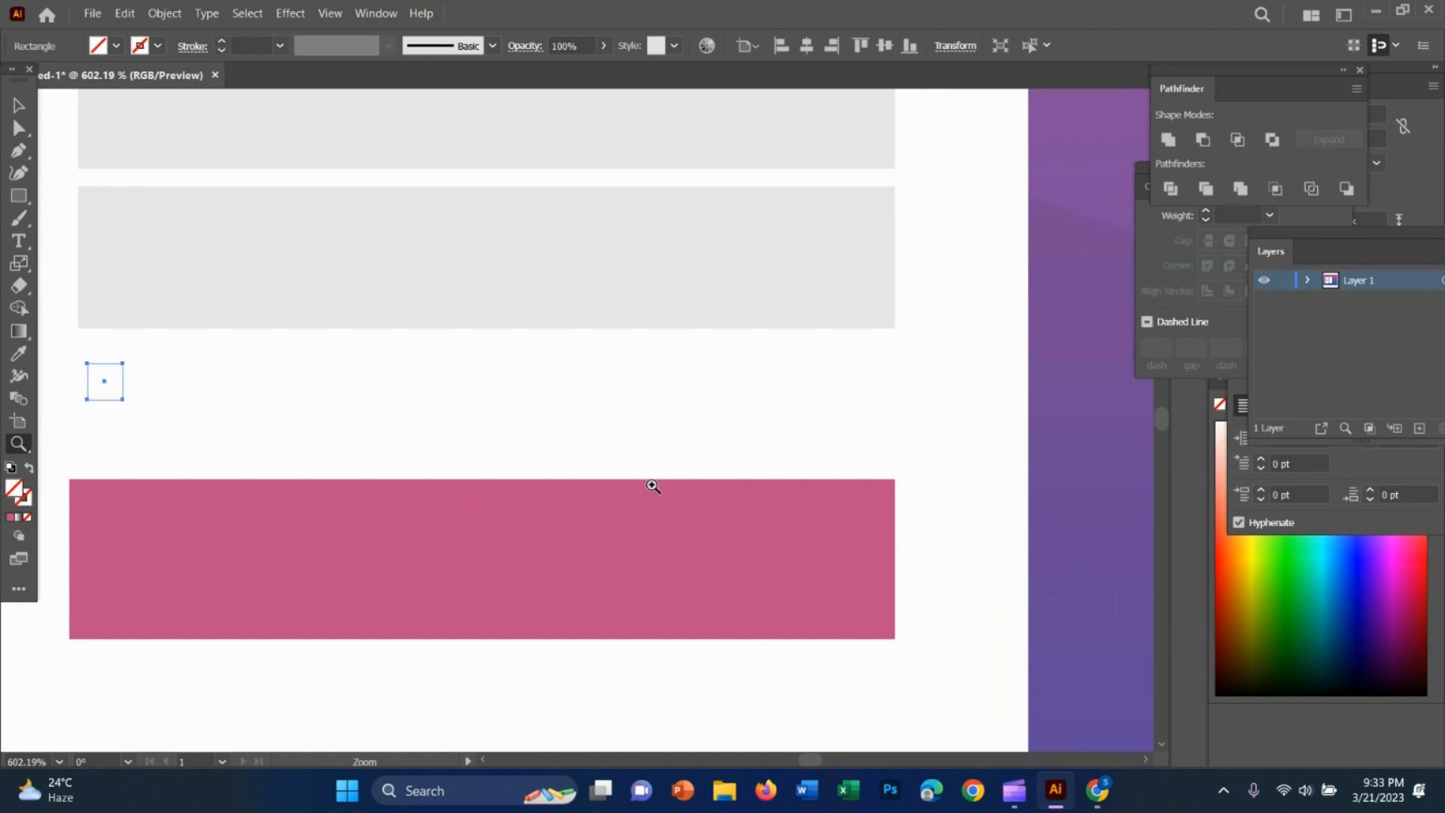
{"action": "left_click", "coordinate": [218, 42]}
{"action": "left_click_drag", "start_coordinate": [787, 406], "coordinate": [579, 375]}
{"action": "left_click", "coordinate": [18, 106]}
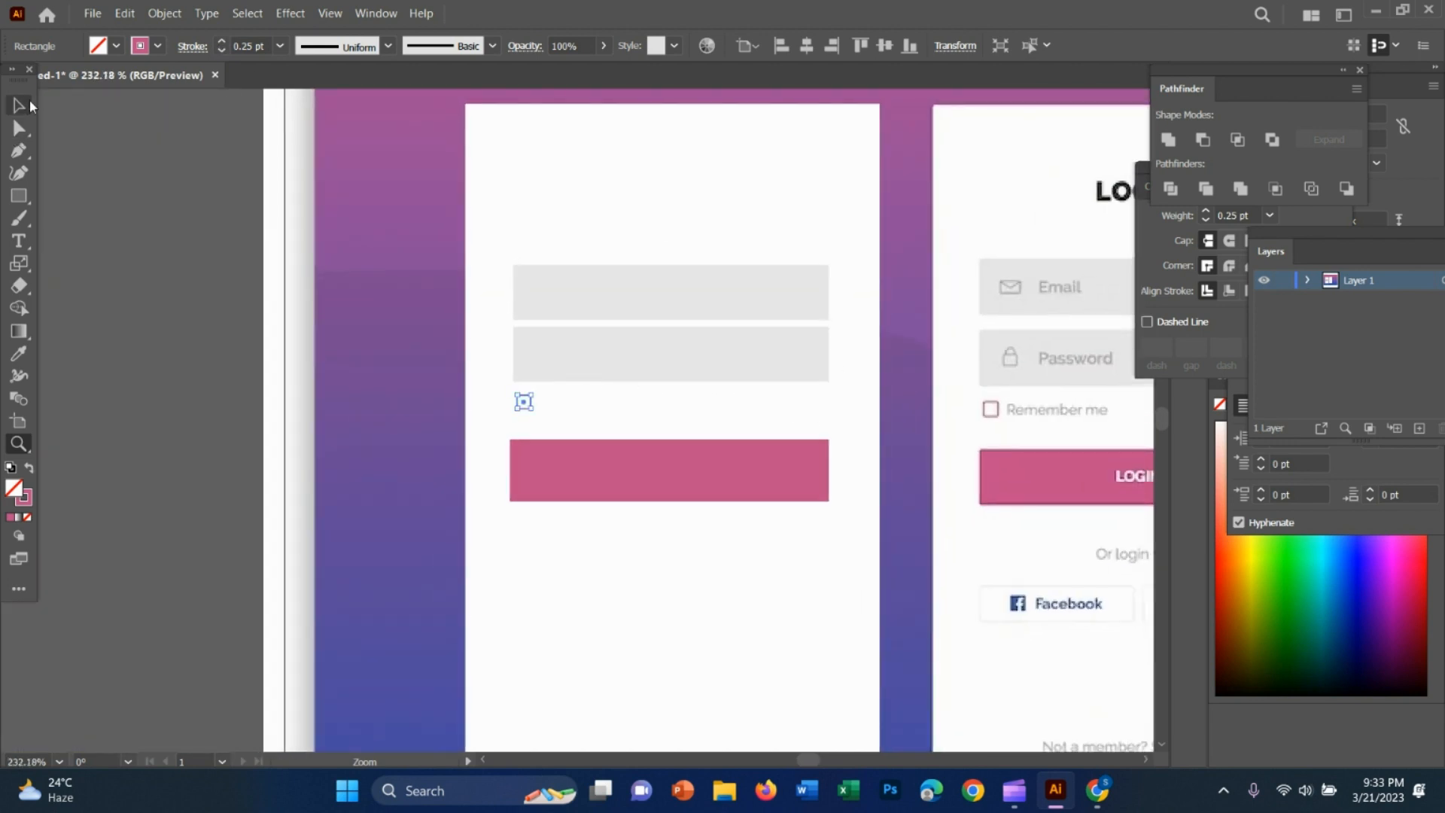
{"action": "left_click", "coordinate": [818, 632]}
Draw a white rectangle over the reference Facebook button and move it onto the recreated card below the pink button
{"action": "key", "text": "z"}
{"action": "left_click_drag", "start_coordinate": [1025, 548], "coordinate": [839, 553]}
{"action": "left_click_drag", "start_coordinate": [1074, 617], "coordinate": [1054, 555]}
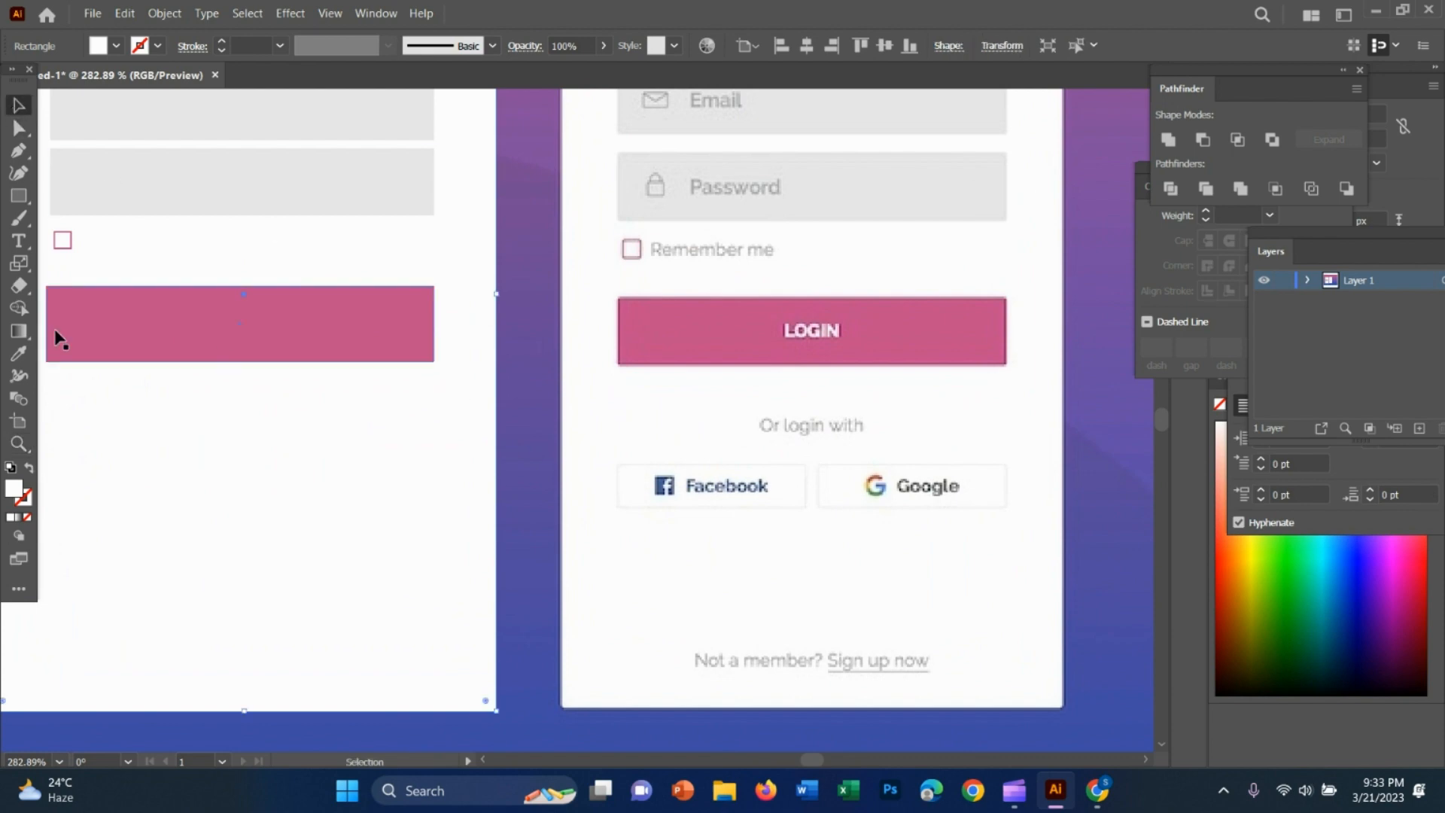
{"action": "key", "text": "m"}
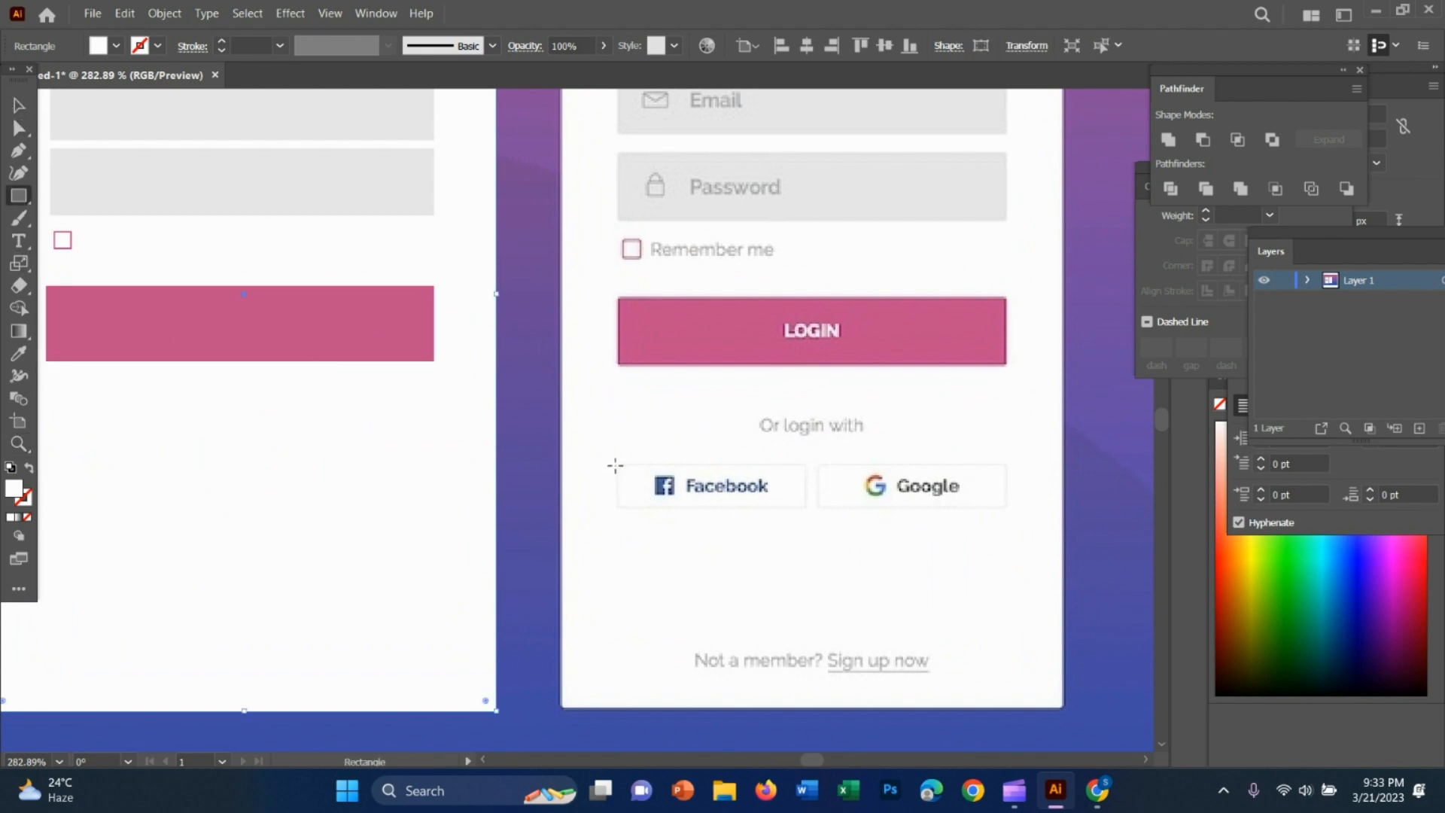
{"action": "left_click_drag", "start_coordinate": [624, 464], "coordinate": [812, 511]}
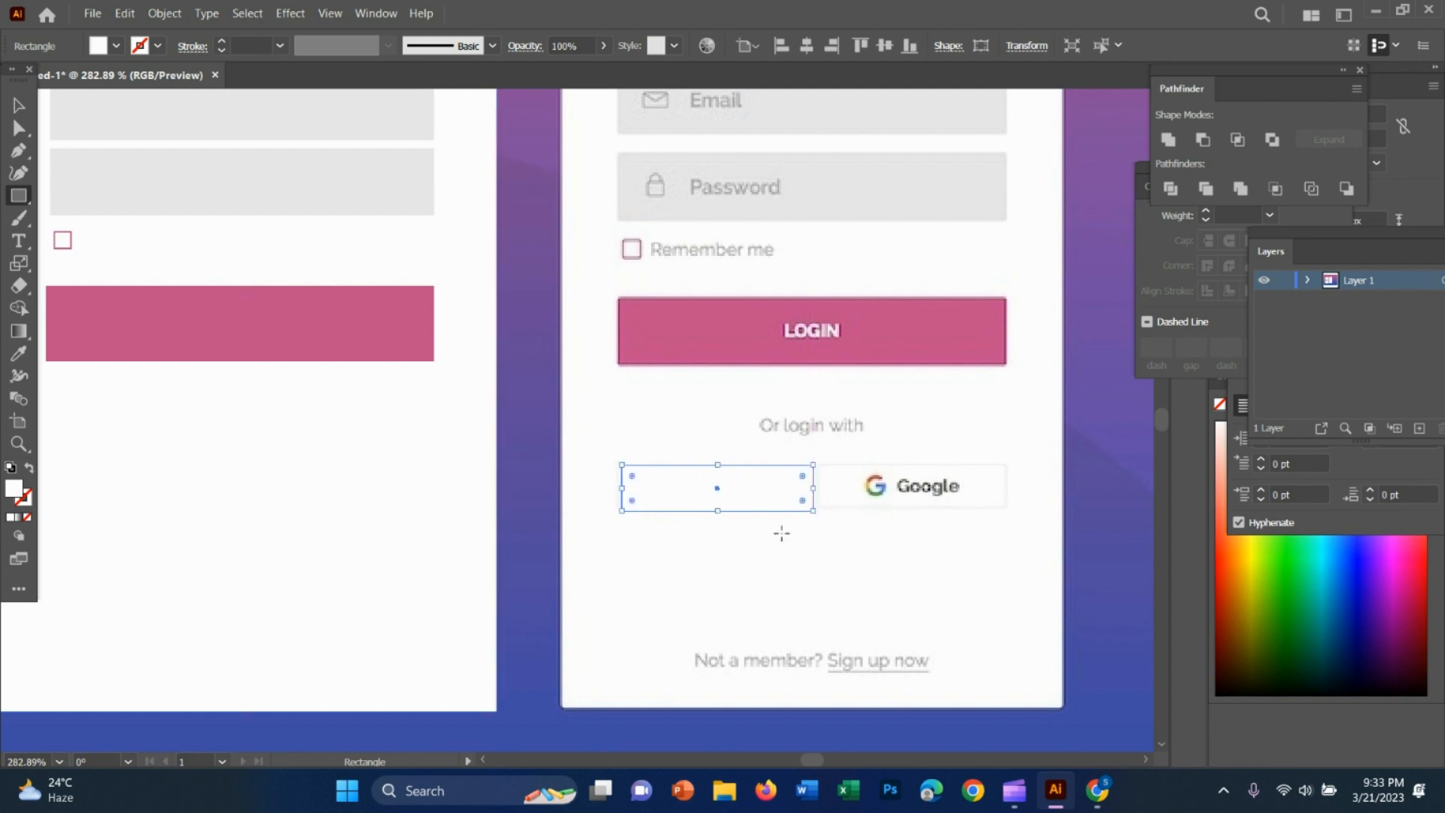
{"action": "scroll", "coordinate": [782, 534], "scroll_direction": "down", "scroll_amount": 2}
{"action": "key", "text": "v"}
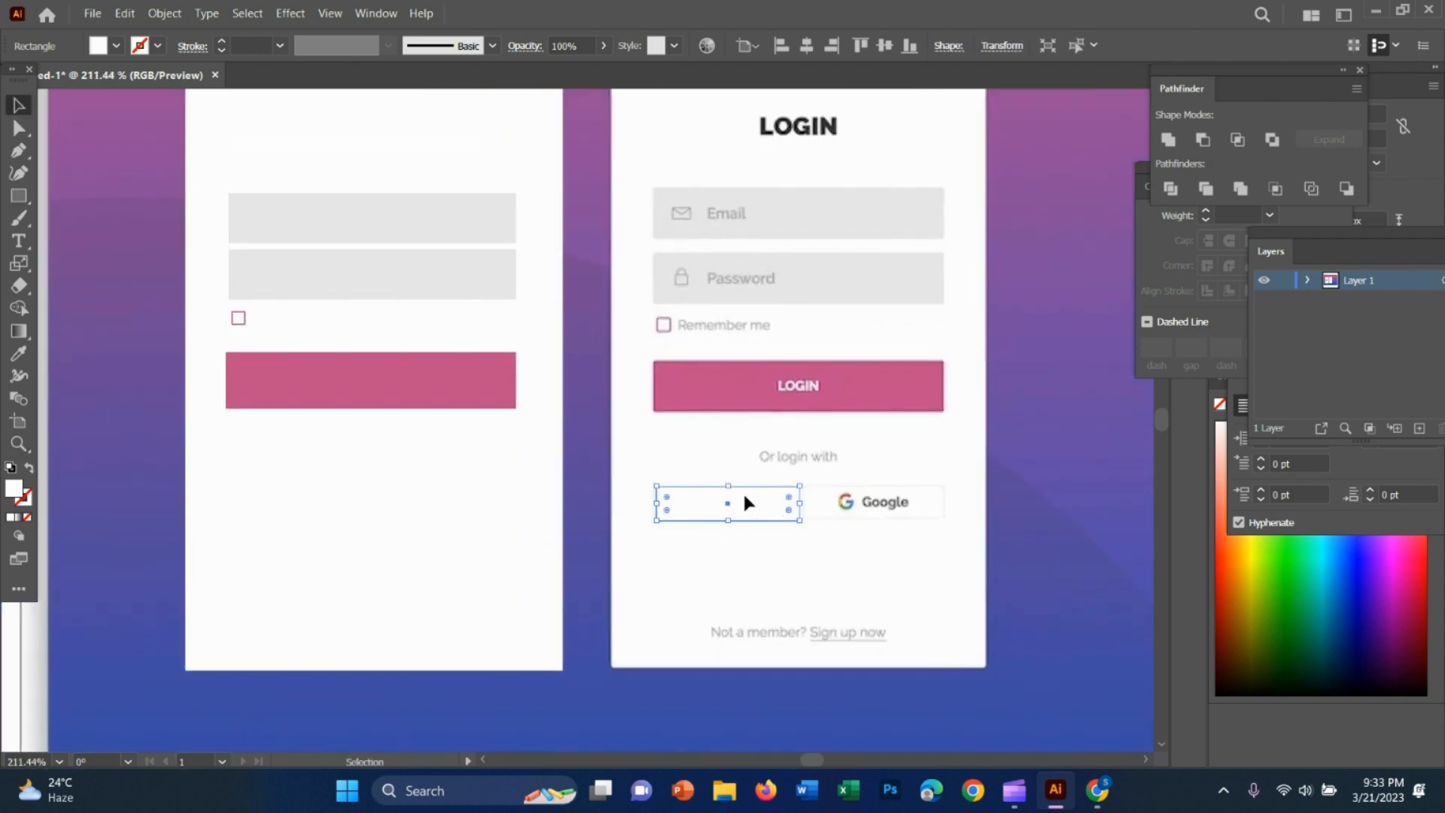
{"action": "left_click_drag", "start_coordinate": [743, 497], "coordinate": [473, 516]}
Position a white button rectangle in the right half of the recreated card, below the pink button
{"action": "left_click", "coordinate": [251, 472]}
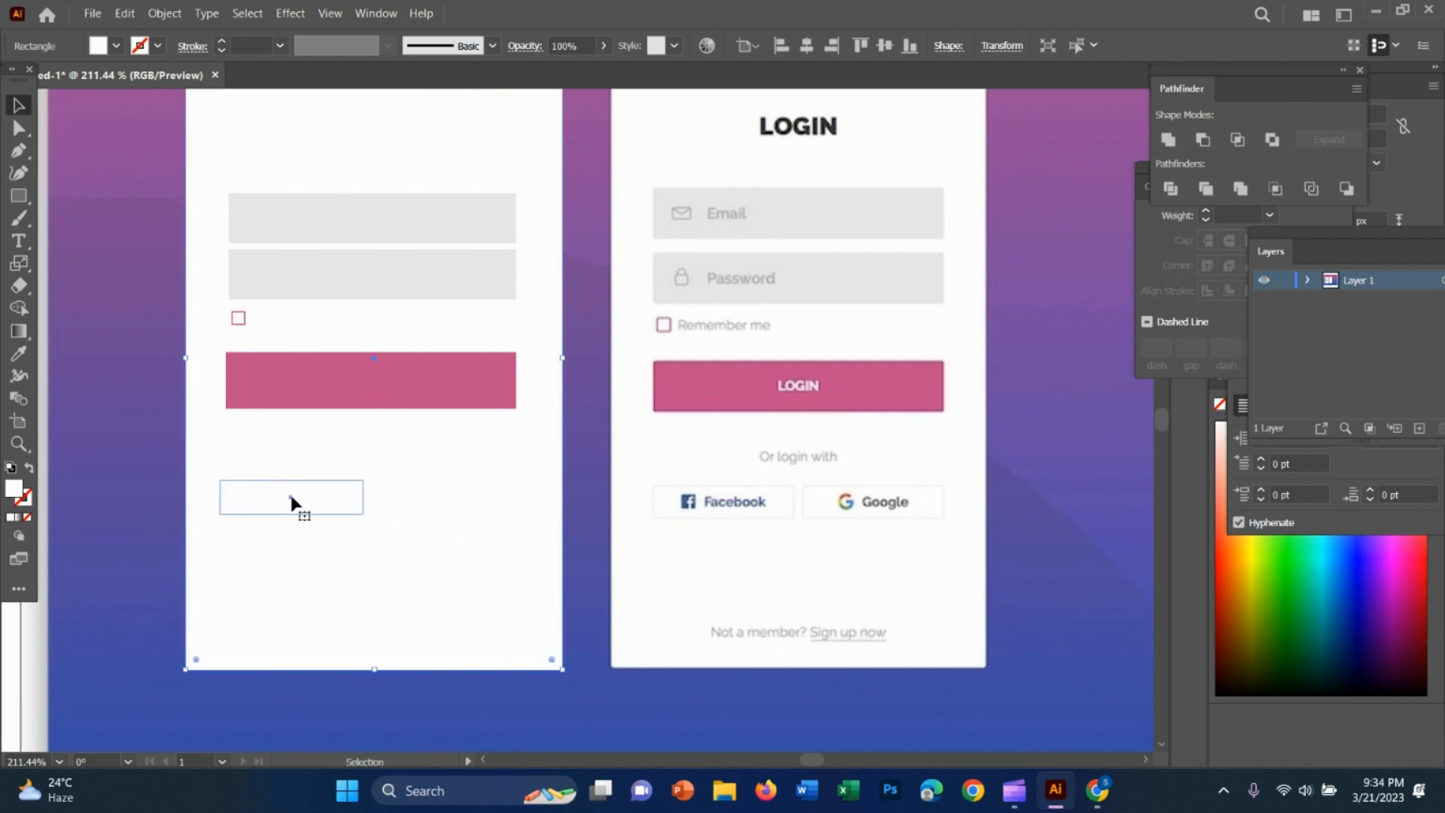
{"action": "left_click", "coordinate": [292, 494]}
{"action": "double_click", "coordinate": [421, 495]}
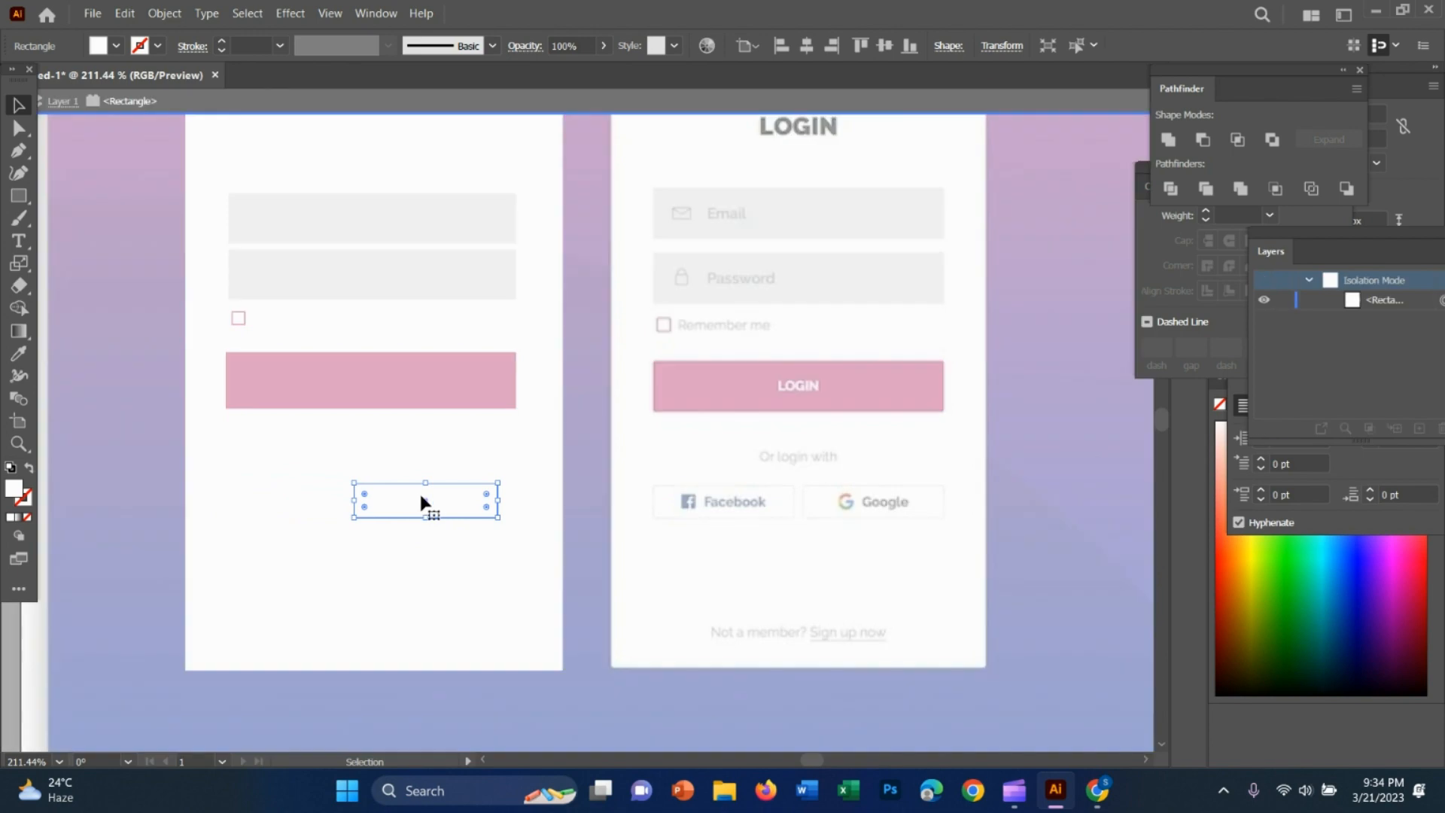
{"action": "double_click", "coordinate": [238, 461]}
{"action": "left_click_drag", "start_coordinate": [442, 497], "coordinate": [463, 499]}
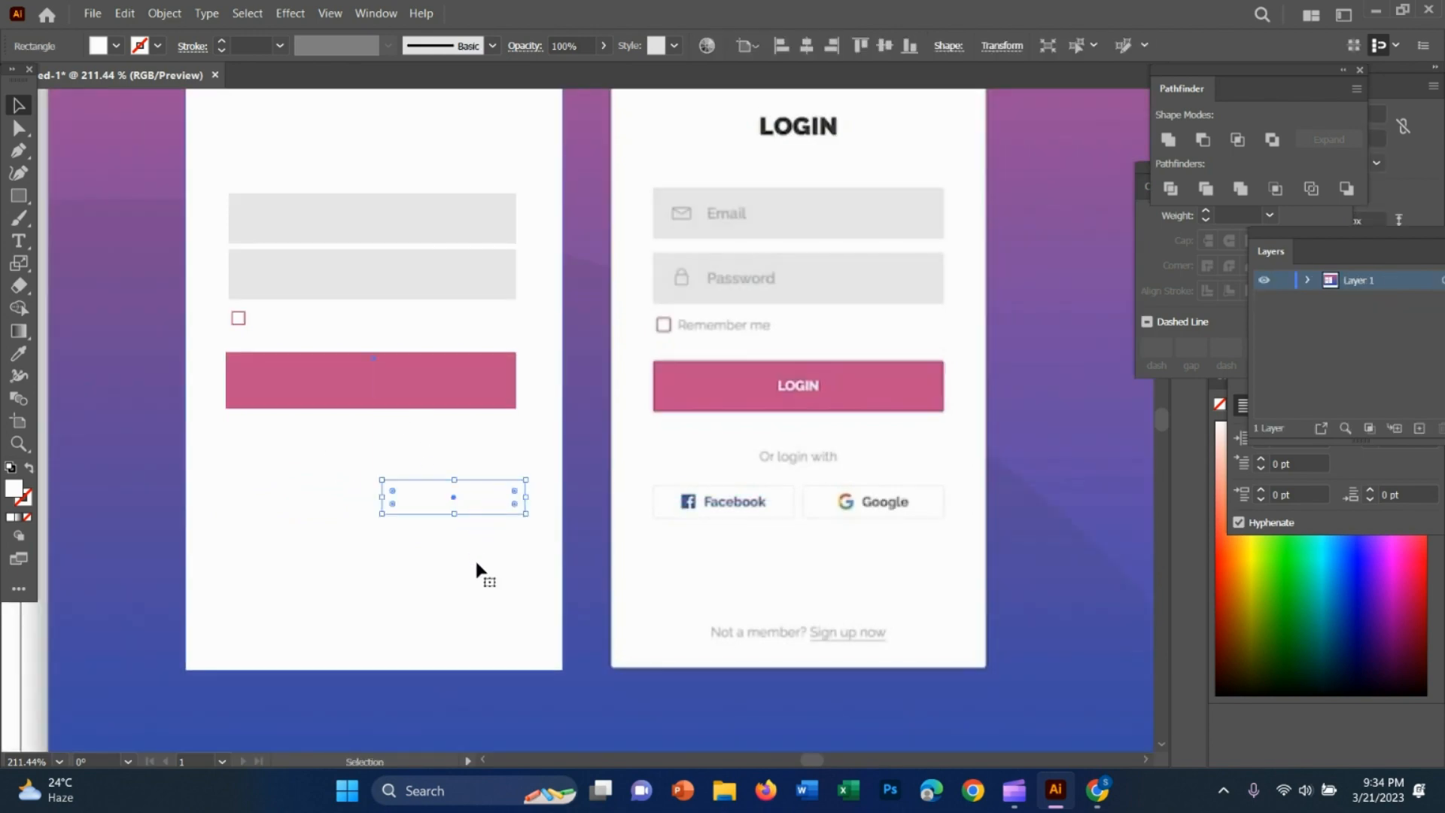
{"action": "left_click", "coordinate": [312, 493]}
{"action": "left_click", "coordinate": [419, 506]}
{"action": "left_click", "coordinate": [341, 557]}
Add the heading text "LOGIN" above the grey fields on the recreated card and position it near the card's horizontal centre
{"action": "key", "text": "z"}
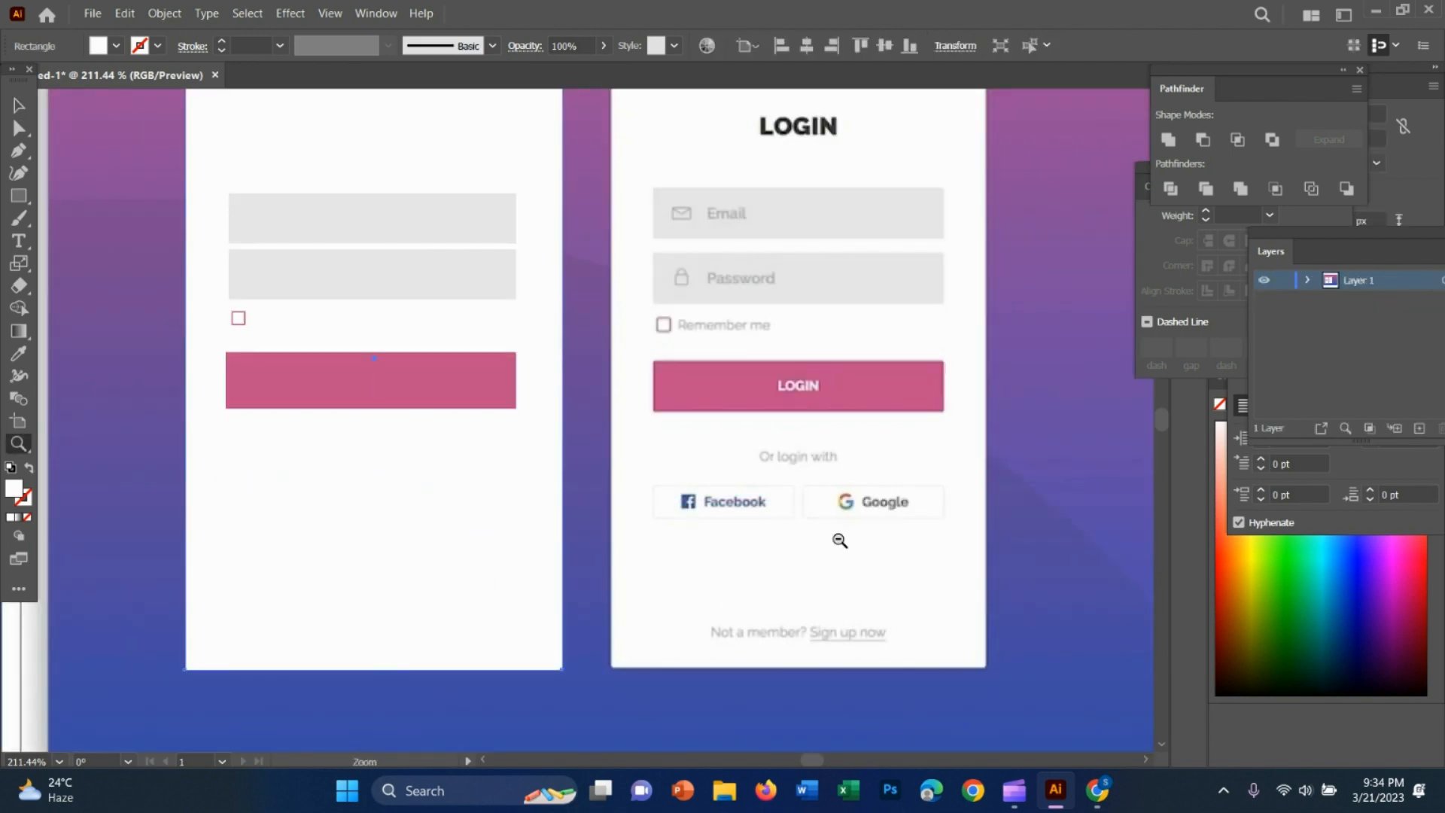
{"action": "left_click", "coordinate": [847, 543], "text": "alt"}
{"action": "left_click_drag", "start_coordinate": [837, 373], "coordinate": [846, 373]}
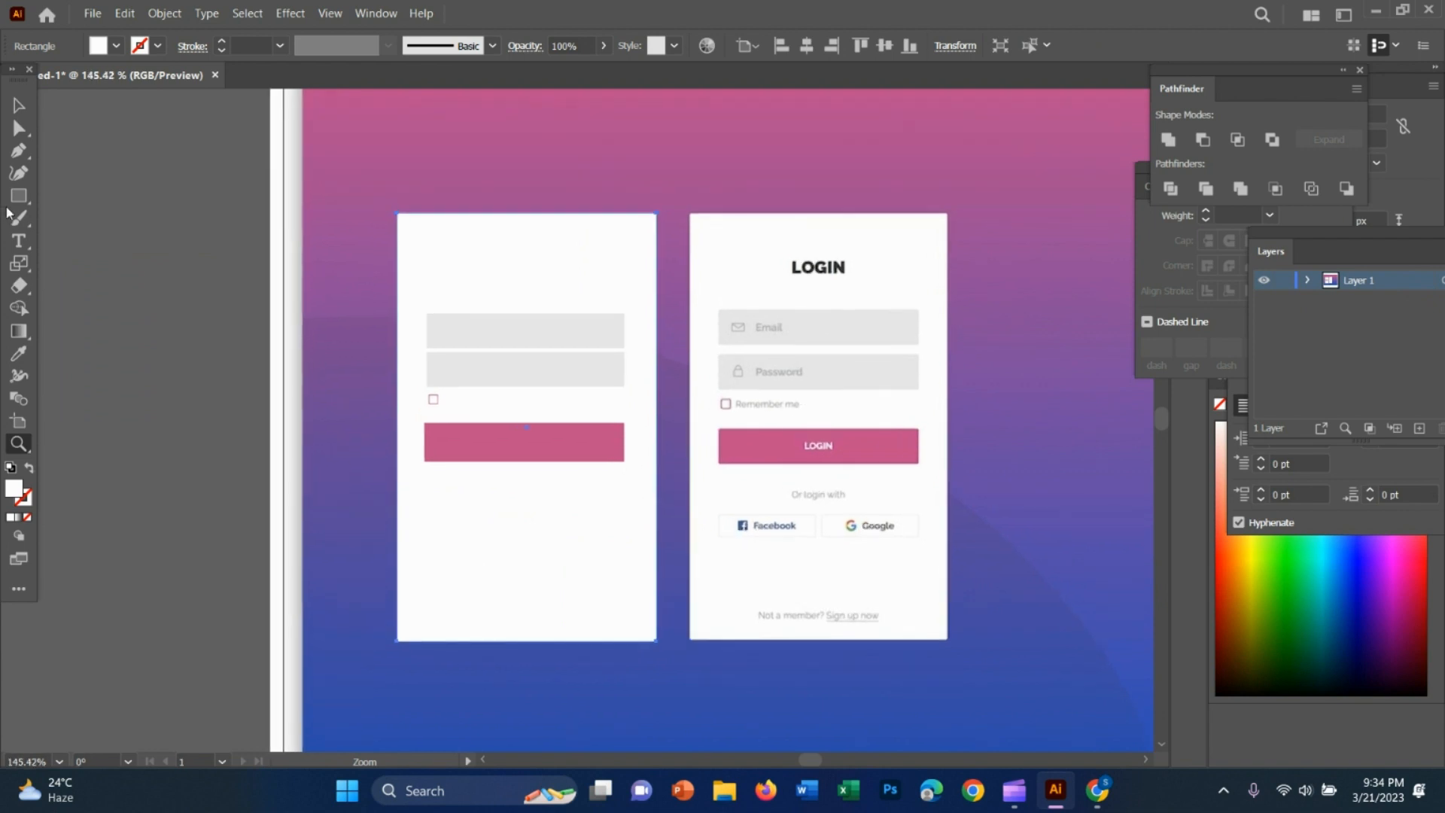
{"action": "key", "text": "t"}
{"action": "left_click", "coordinate": [483, 263]}
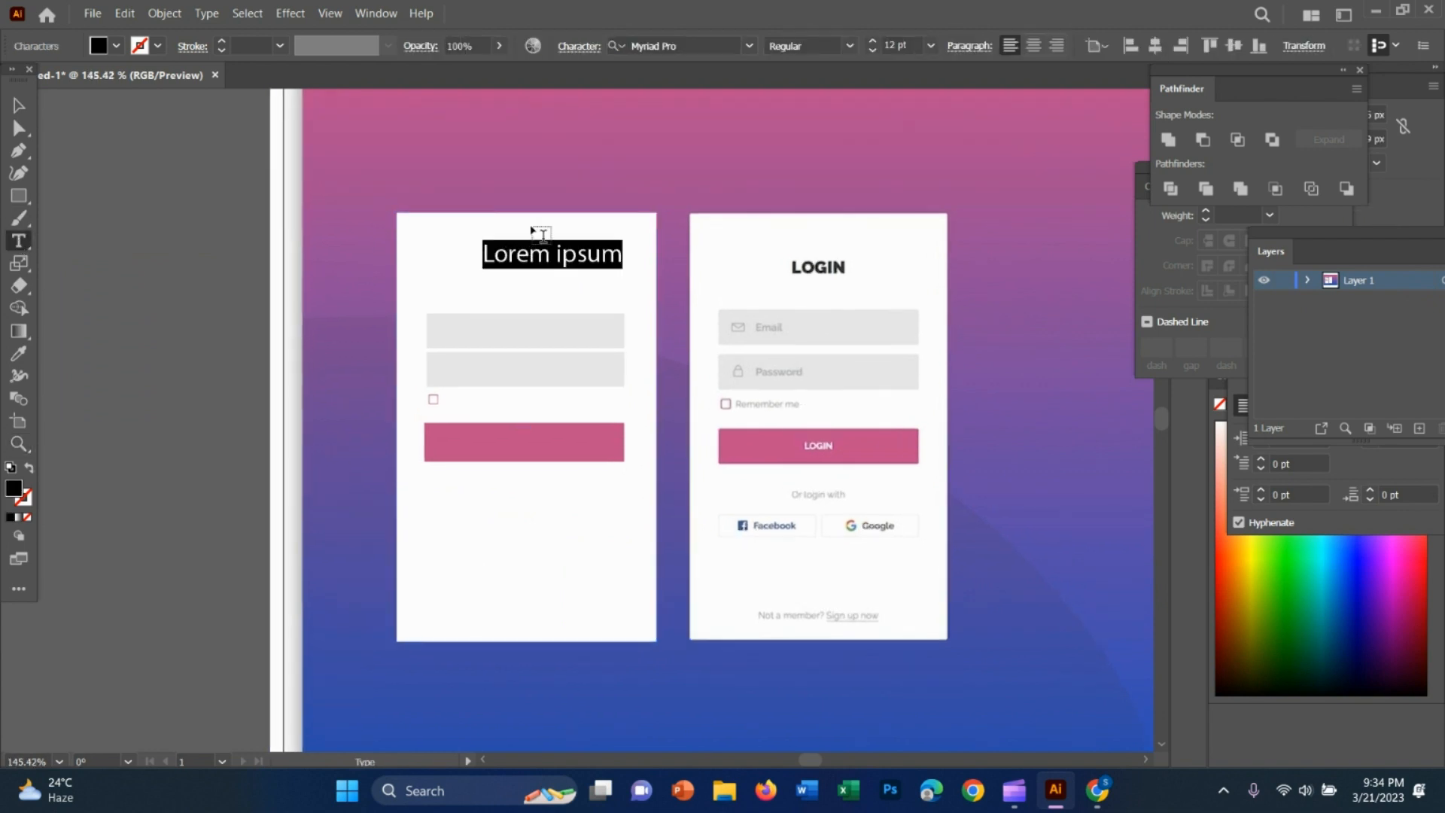
{"action": "key", "text": "BackSpace"}
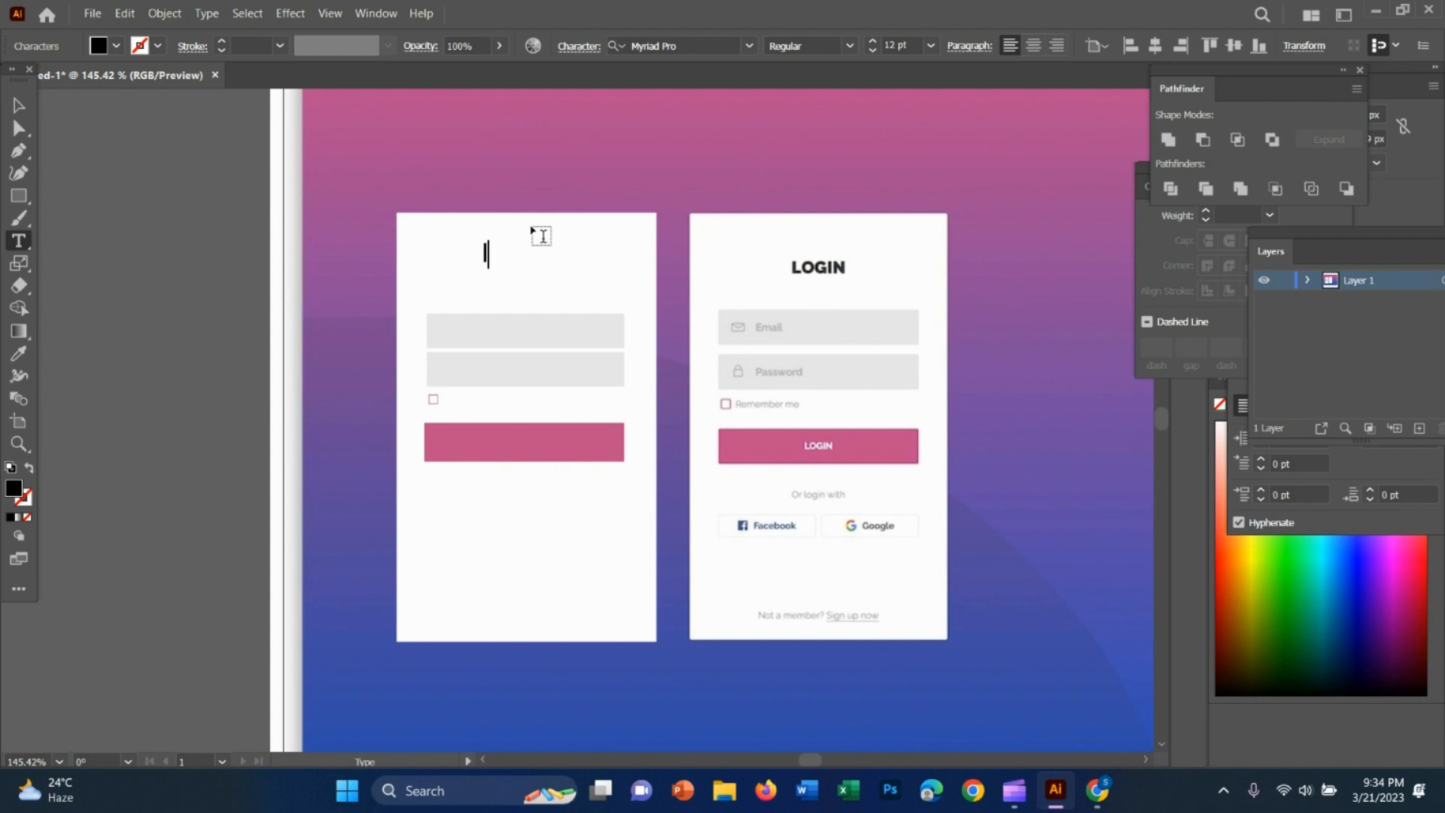
{"action": "type", "text": "LOGIN"}
{"action": "left_click", "coordinate": [18, 105]}
{"action": "left_click_drag", "start_coordinate": [517, 274], "coordinate": [515, 282]}
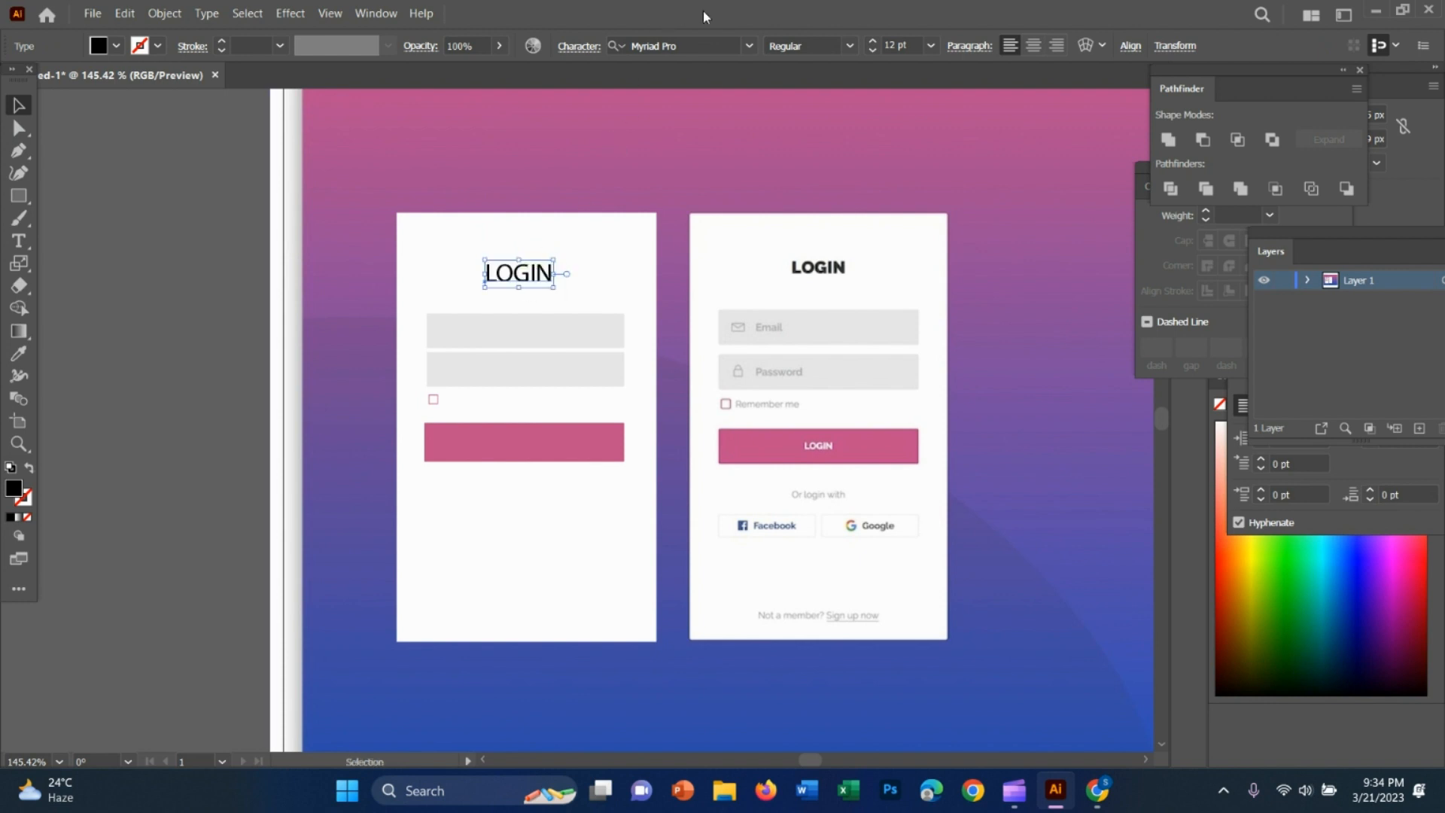
Set the LOGIN heading's font to Eras Bold ITC
{"action": "left_click", "coordinate": [750, 46]}
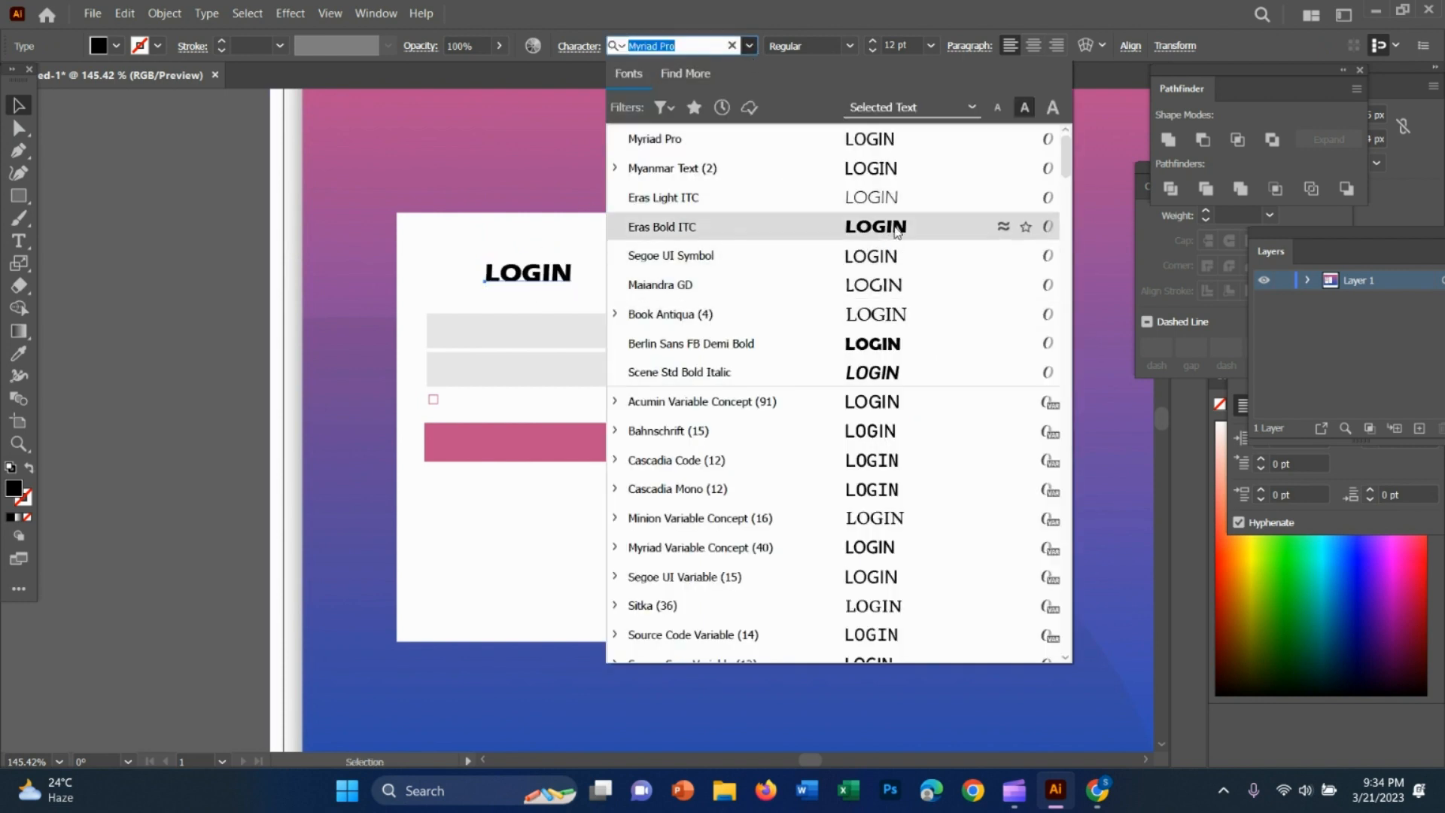
{"action": "left_click", "coordinate": [895, 229]}
{"action": "left_click", "coordinate": [943, 274]}
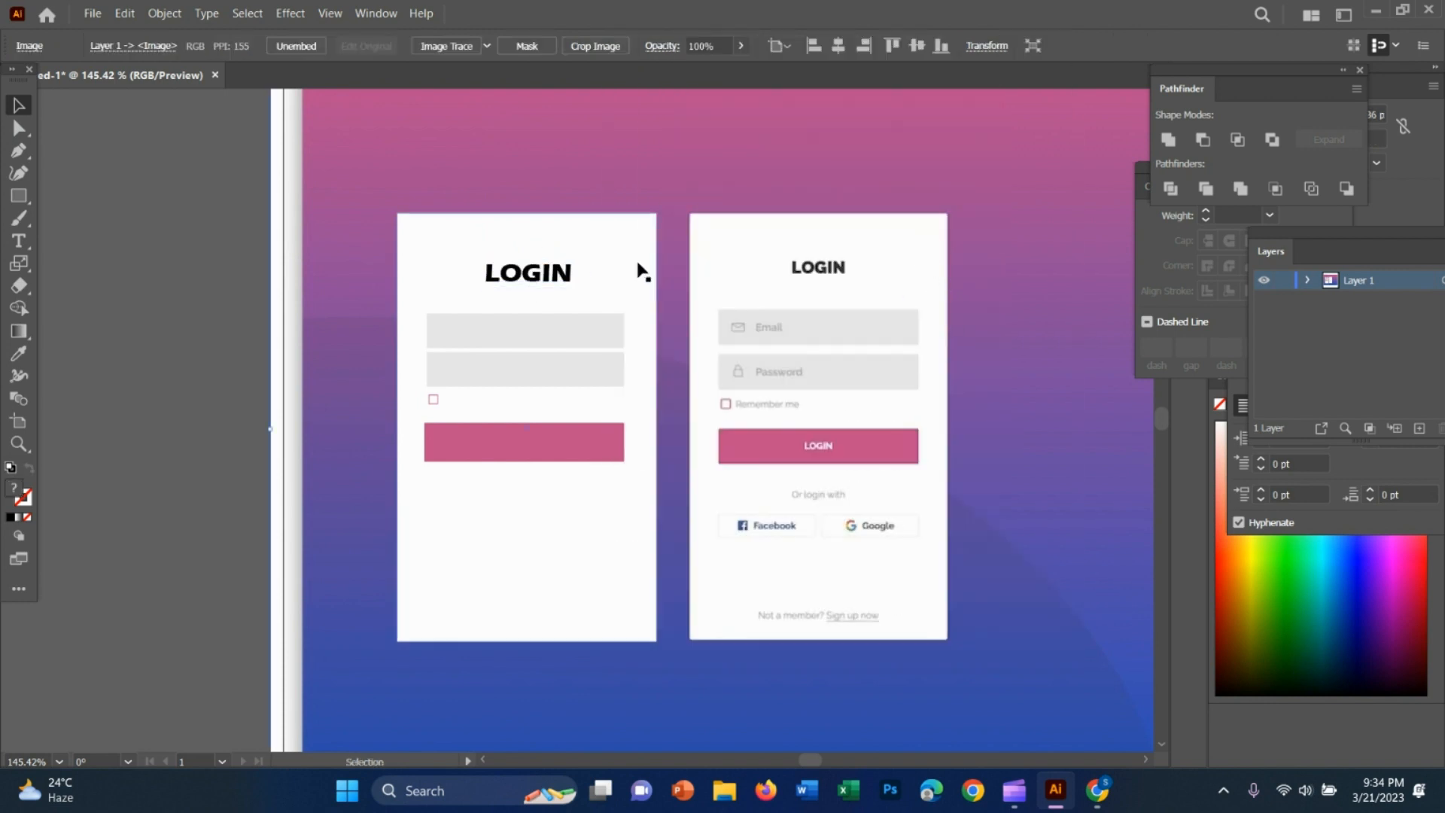
Change the LOGIN heading's font to Berlin Sans FB Demi Bold to resemble the reference heading
{"action": "left_click", "coordinate": [561, 274]}
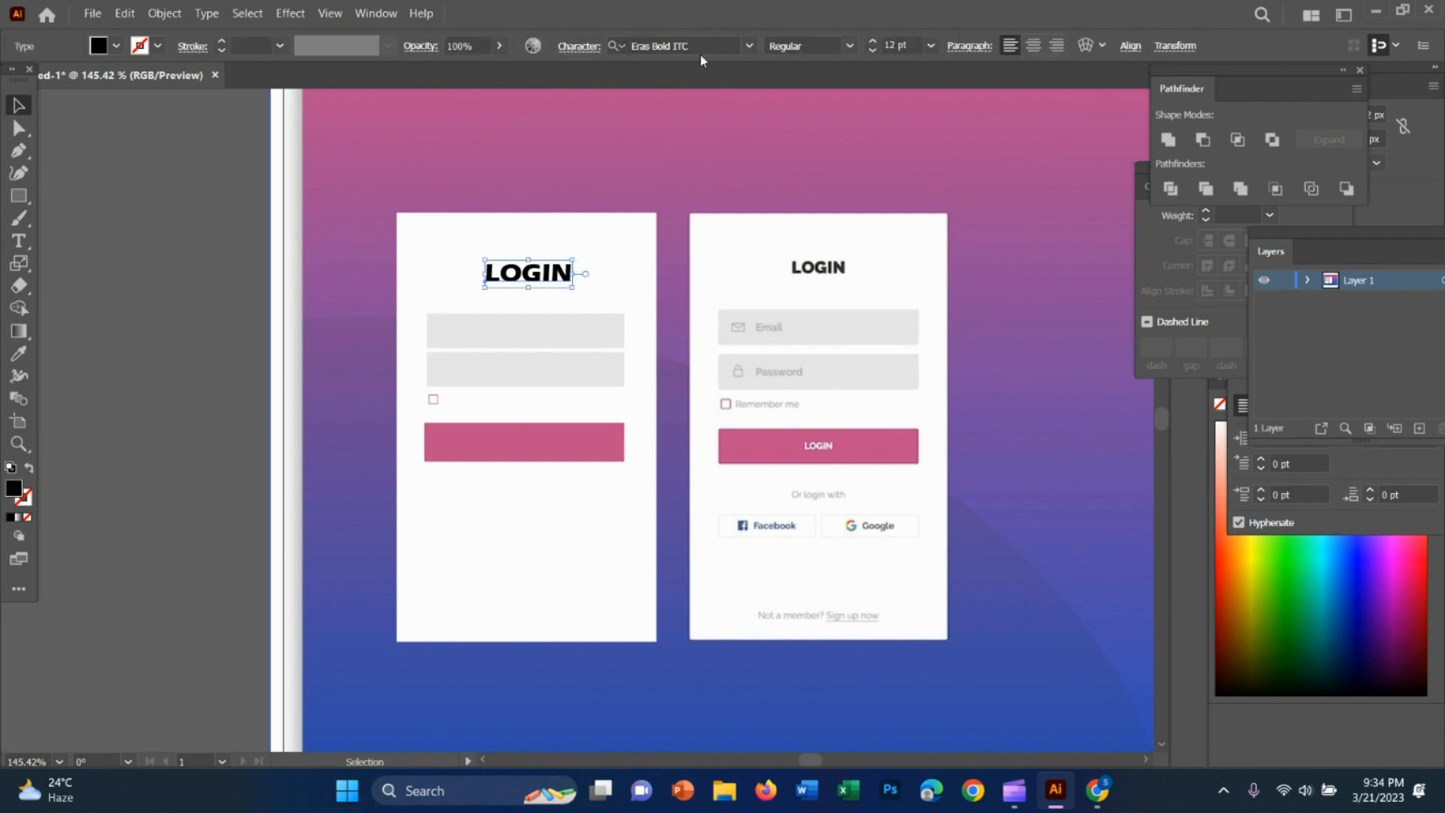
{"action": "left_click", "coordinate": [748, 46]}
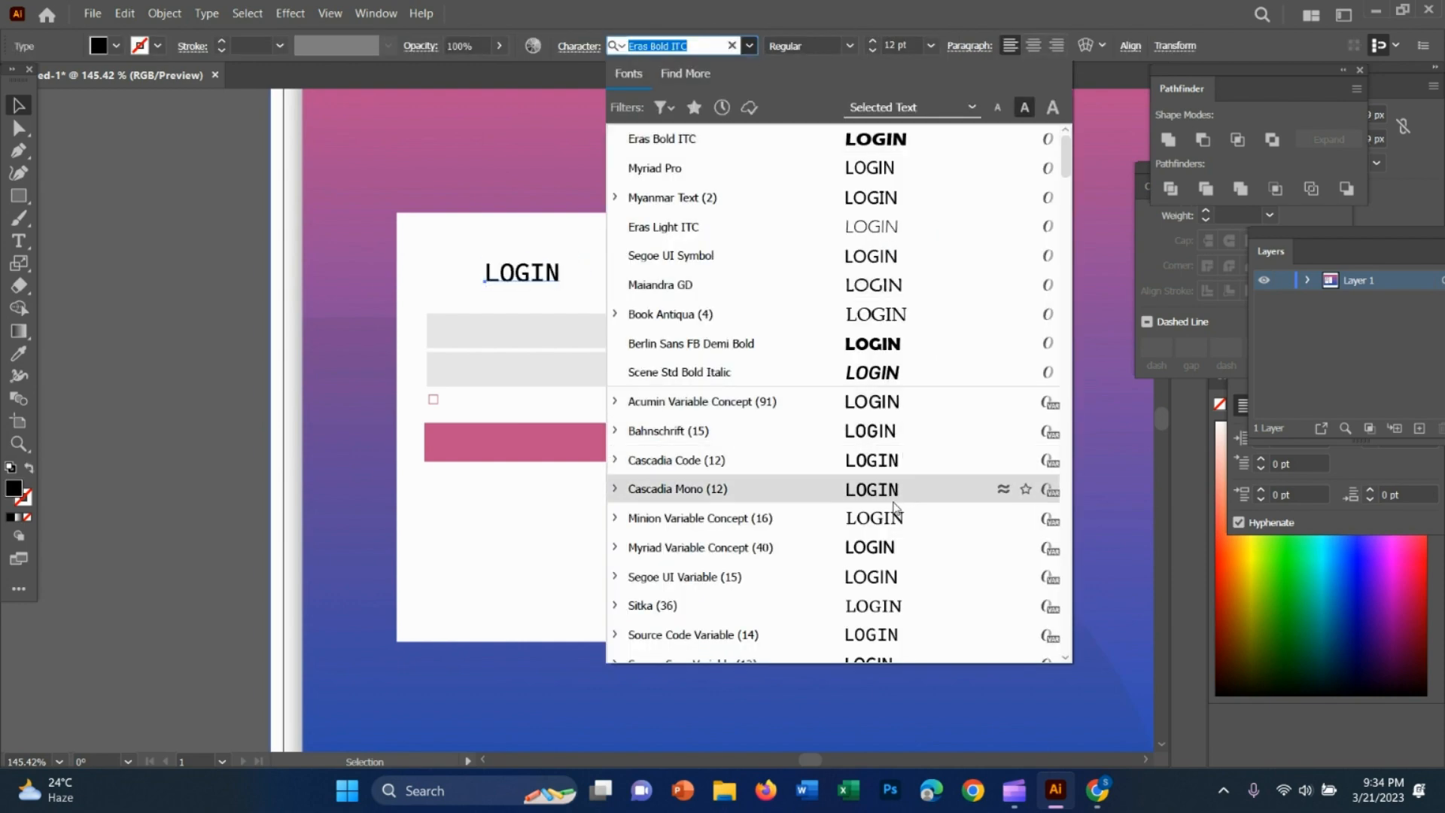
{"action": "scroll", "coordinate": [895, 509], "scroll_direction": "down", "scroll_amount": 4}
{"action": "scroll", "coordinate": [897, 566], "scroll_direction": "down", "scroll_amount": 2}
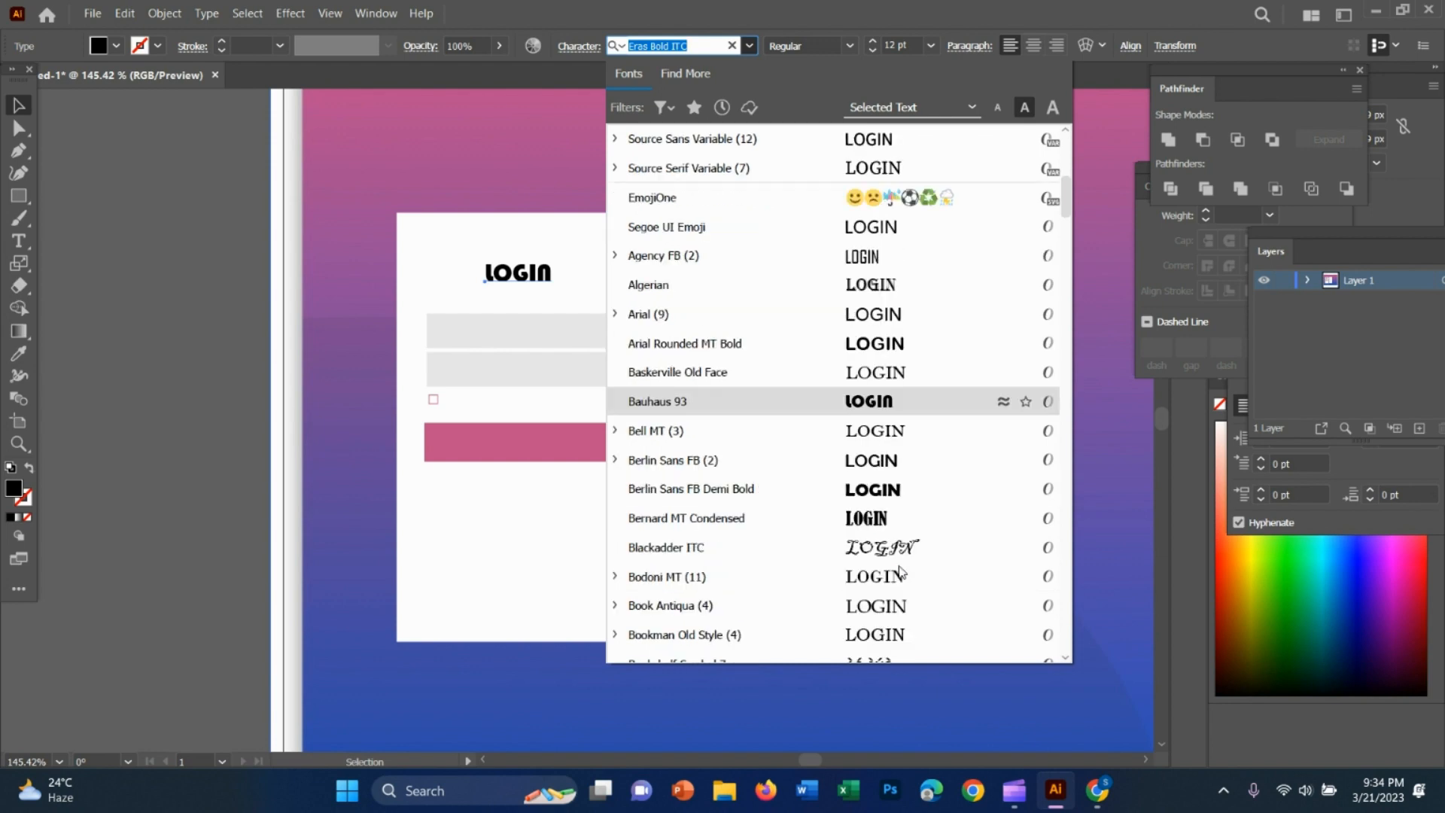
{"action": "left_click", "coordinate": [891, 489]}
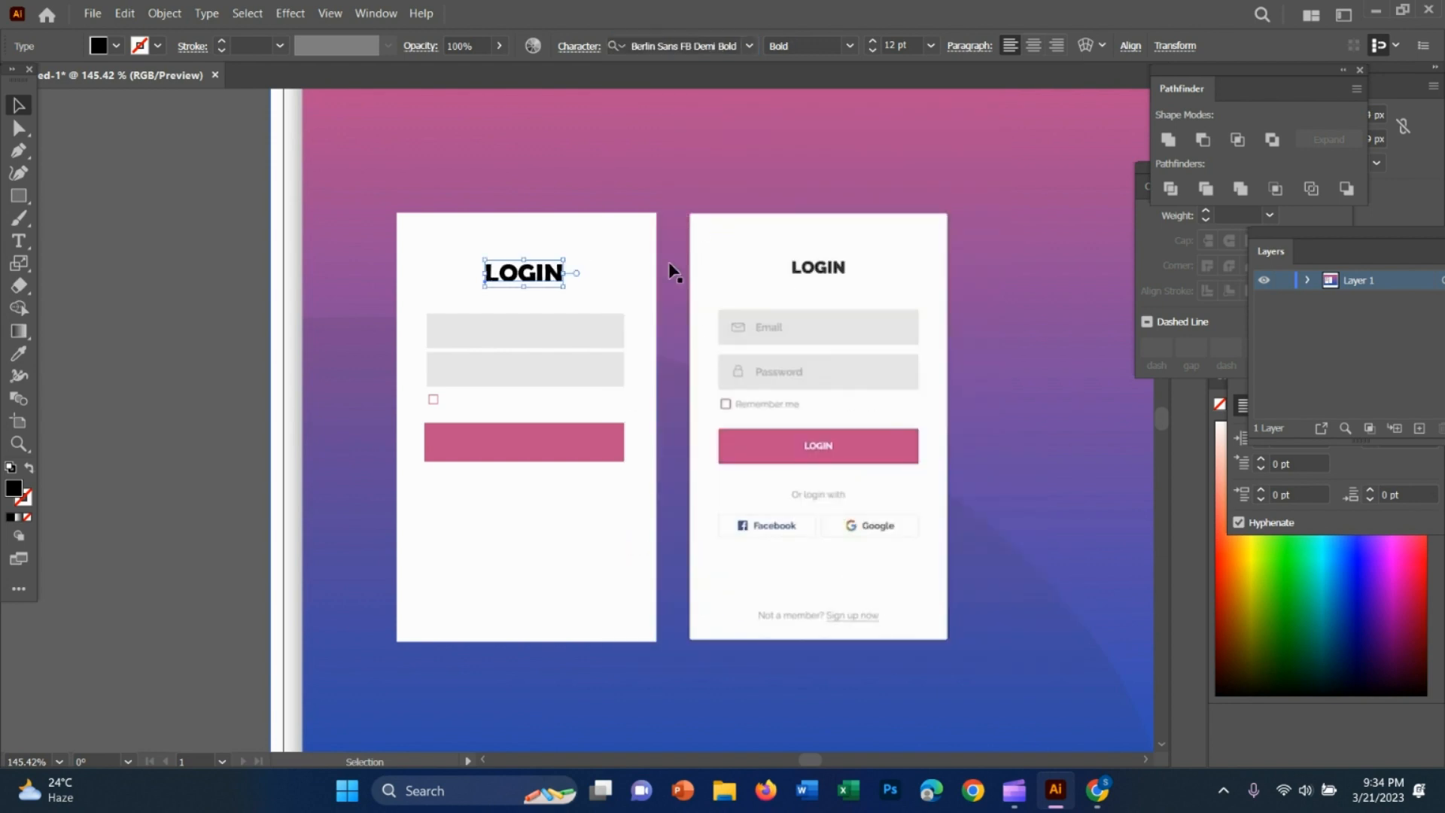
{"action": "left_click", "coordinate": [645, 311]}
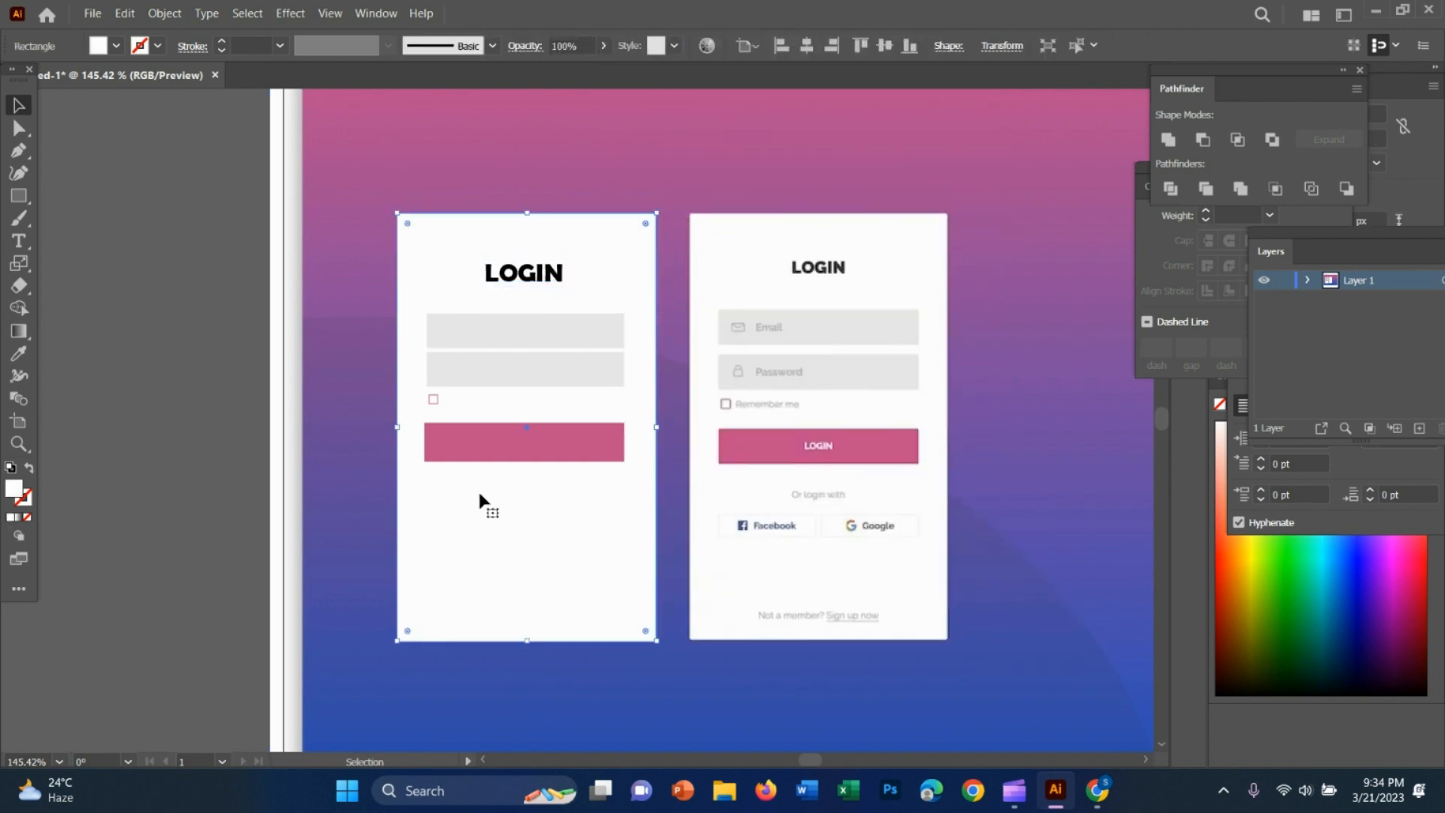
Add the text "email" over the upper grey field of the recreated card
{"action": "left_click", "coordinate": [19, 241]}
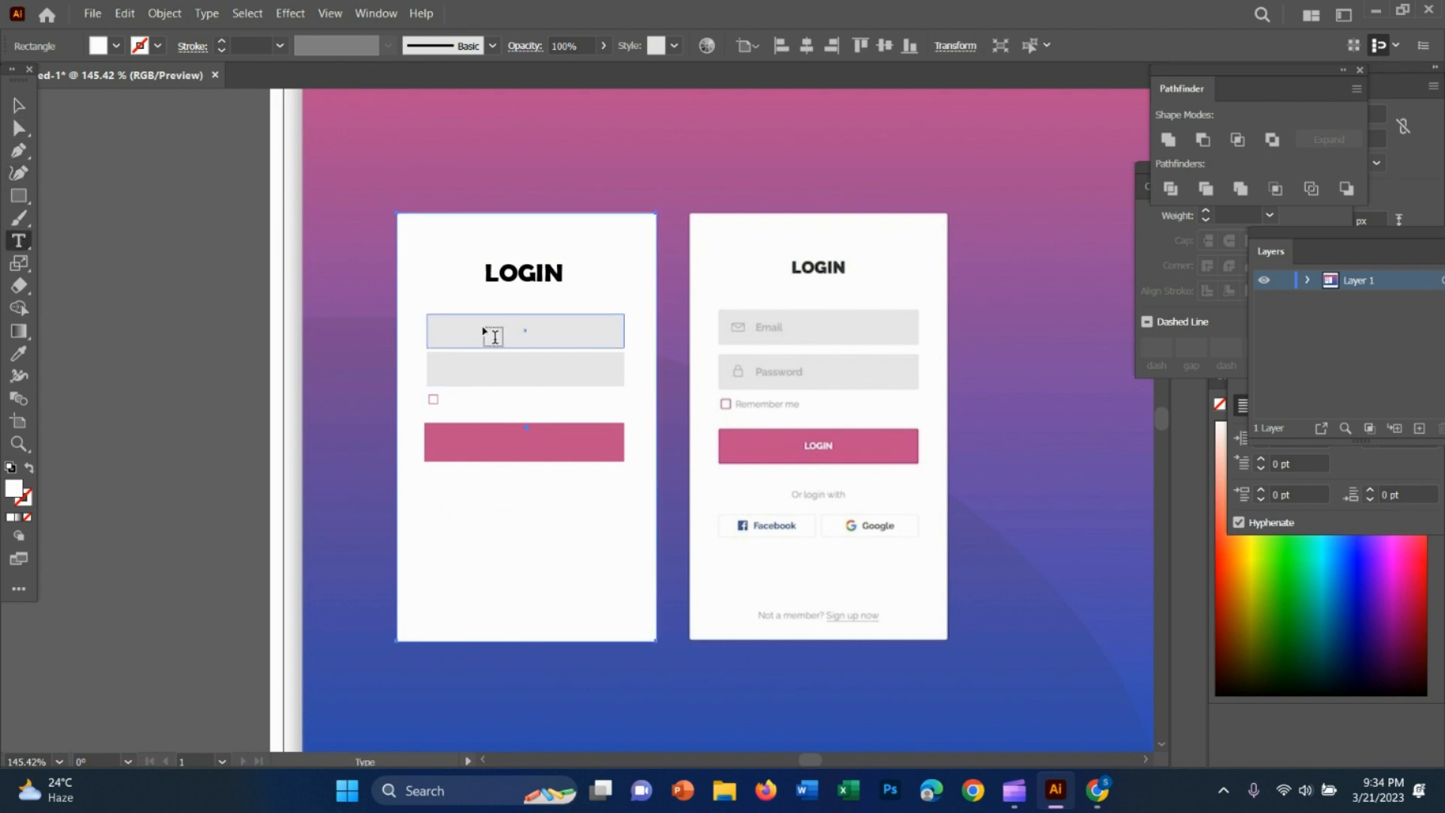
{"action": "left_click", "coordinate": [458, 330]}
{"action": "key", "text": "BackSpace"}
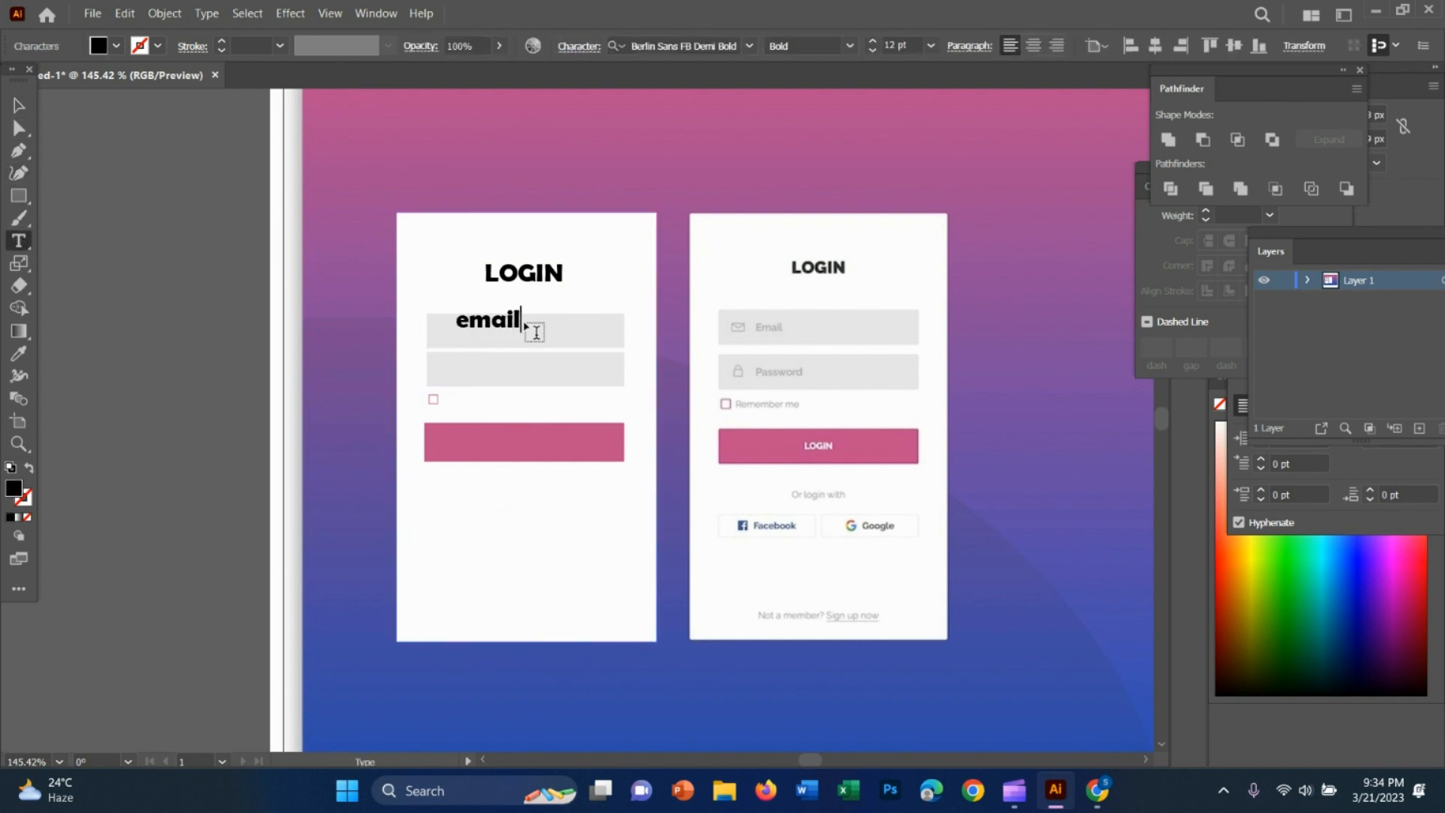
{"action": "left_click", "coordinate": [18, 106]}
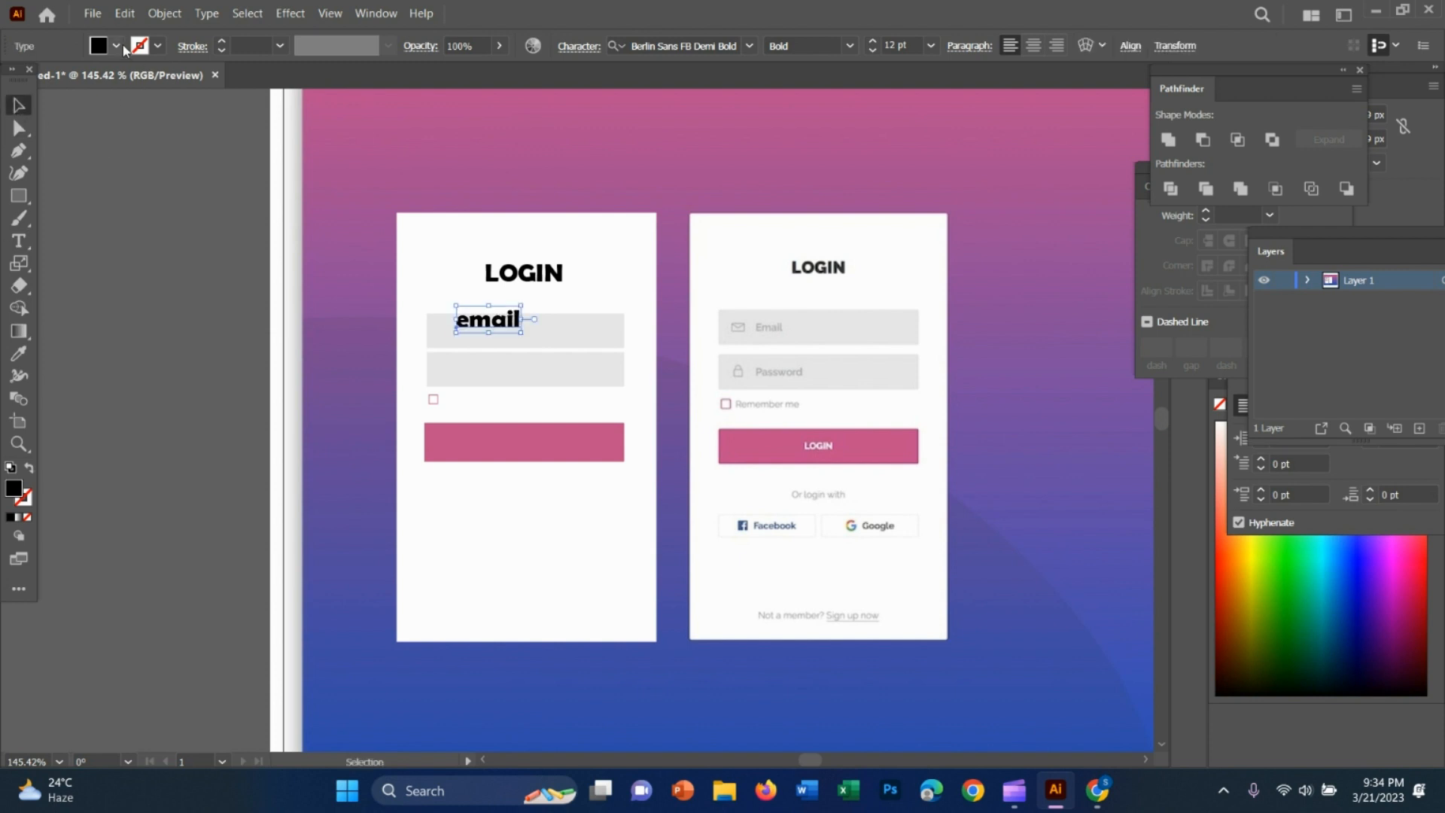
Fill the email text with a medium-light grey swatch and move it down inside the upper grey field
{"action": "left_click", "coordinate": [117, 46]}
{"action": "left_click", "coordinate": [68, 136]}
{"action": "left_click", "coordinate": [183, 348]}
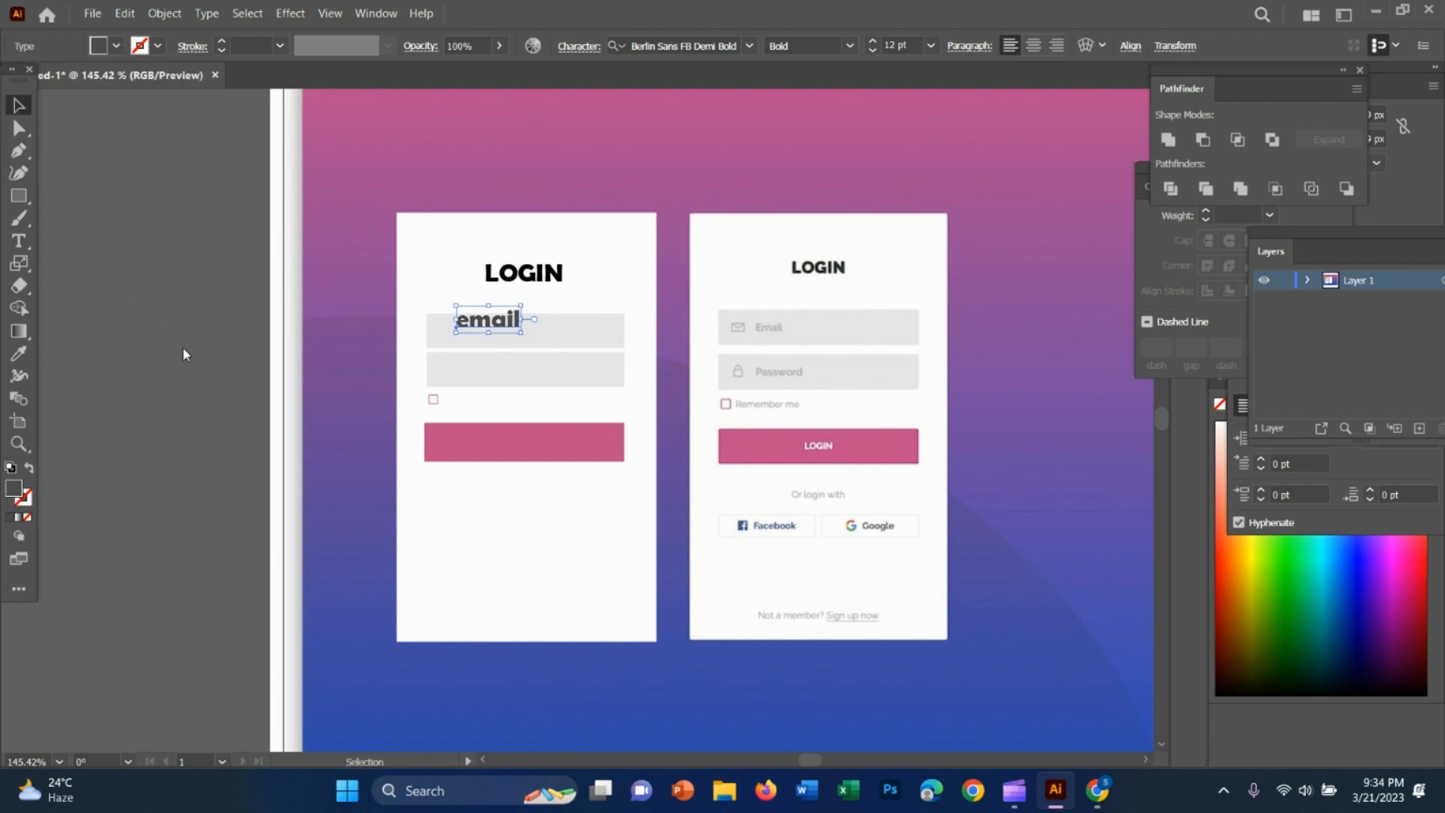
{"action": "left_click_drag", "start_coordinate": [471, 321], "coordinate": [472, 337]}
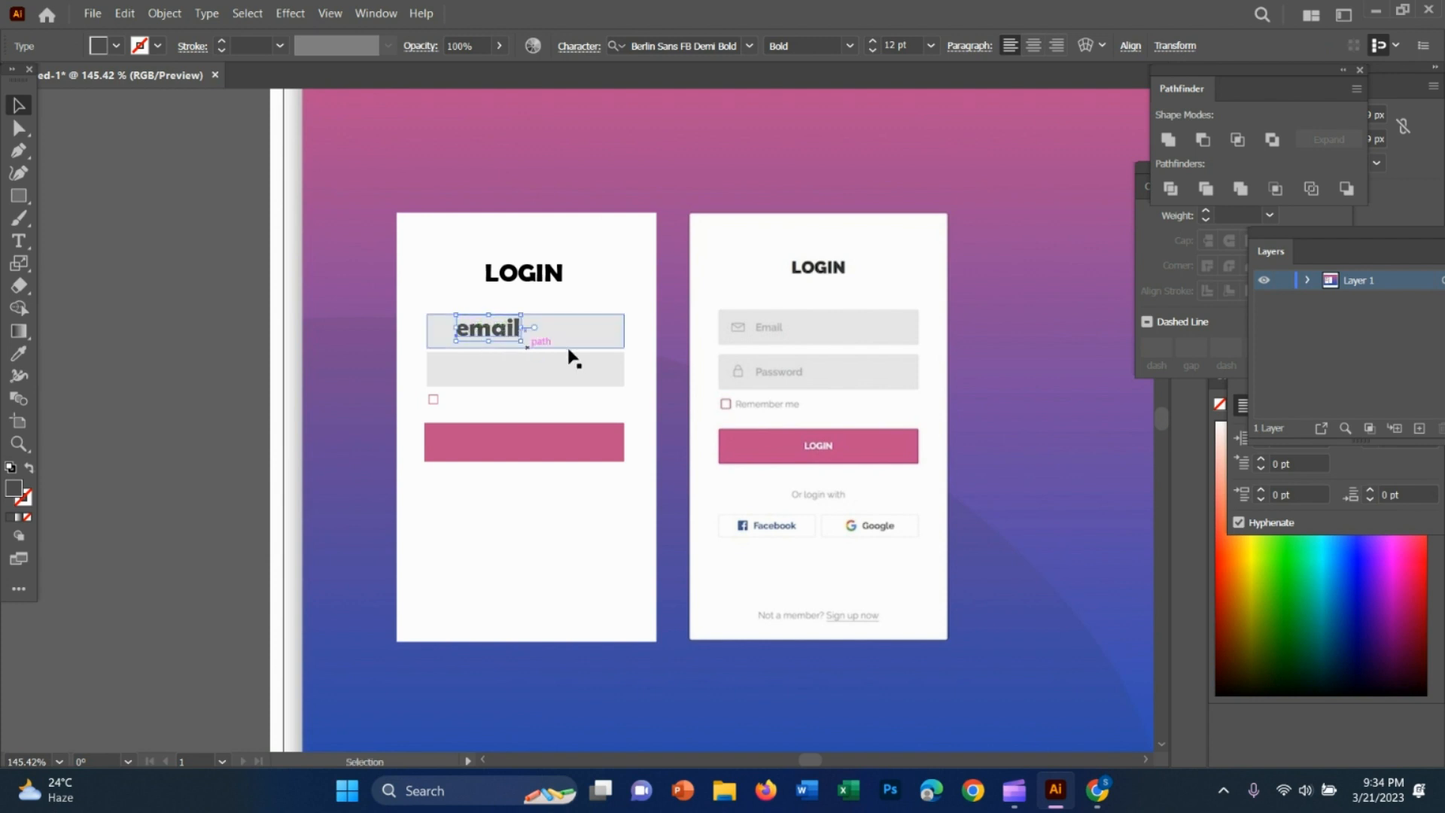
{"action": "left_click", "coordinate": [116, 45]}
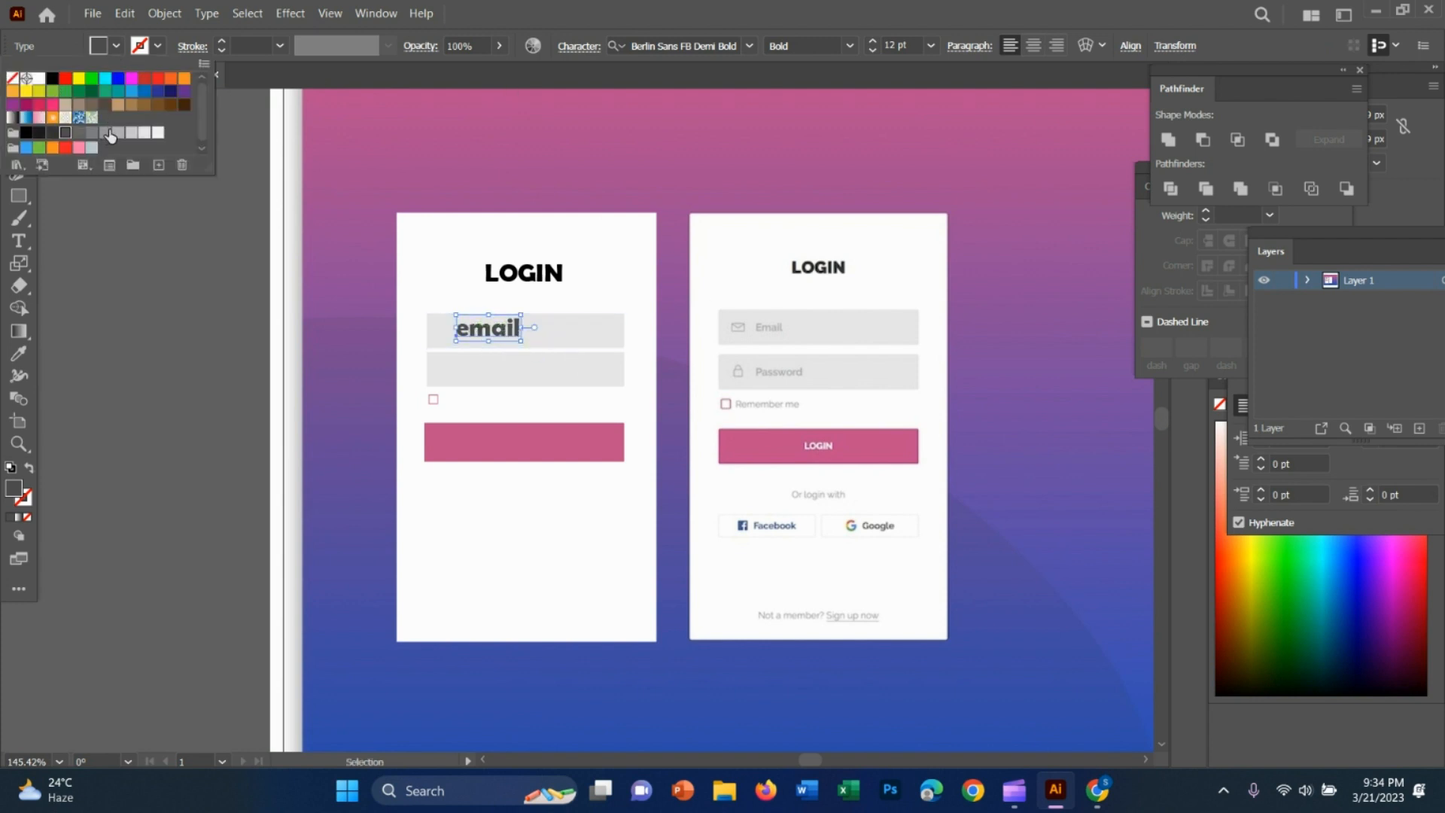
{"action": "left_click", "coordinate": [118, 133]}
{"action": "left_click", "coordinate": [146, 134]}
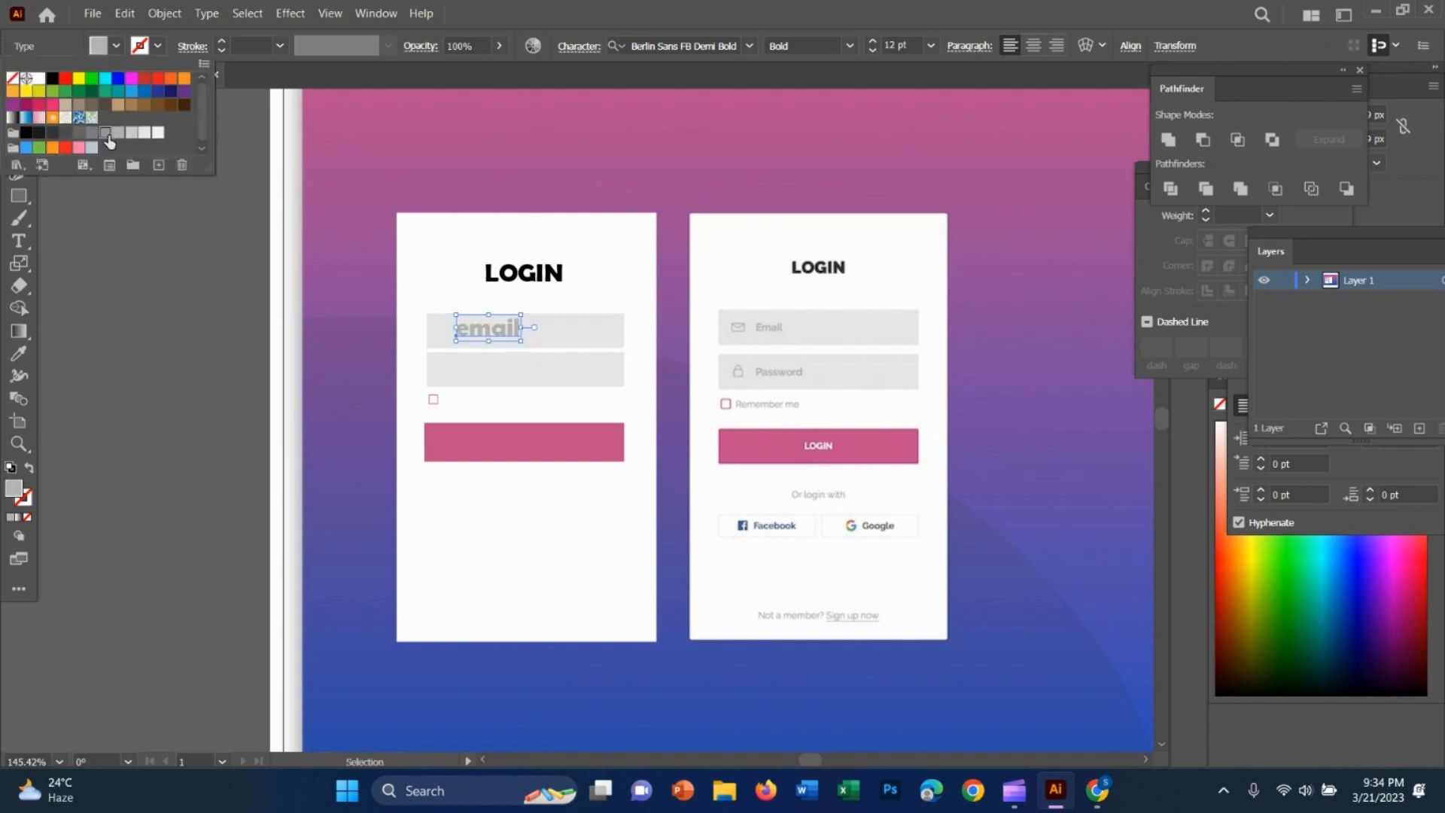
{"action": "left_click", "coordinate": [141, 210]}
{"action": "left_click", "coordinate": [252, 430]}
Scale the email text down to about 8.36 pt within the upper grey field
{"action": "left_click_drag", "start_coordinate": [492, 343], "coordinate": [745, 423]}
{"action": "key", "text": "z"}
{"action": "left_click", "coordinate": [19, 106]}
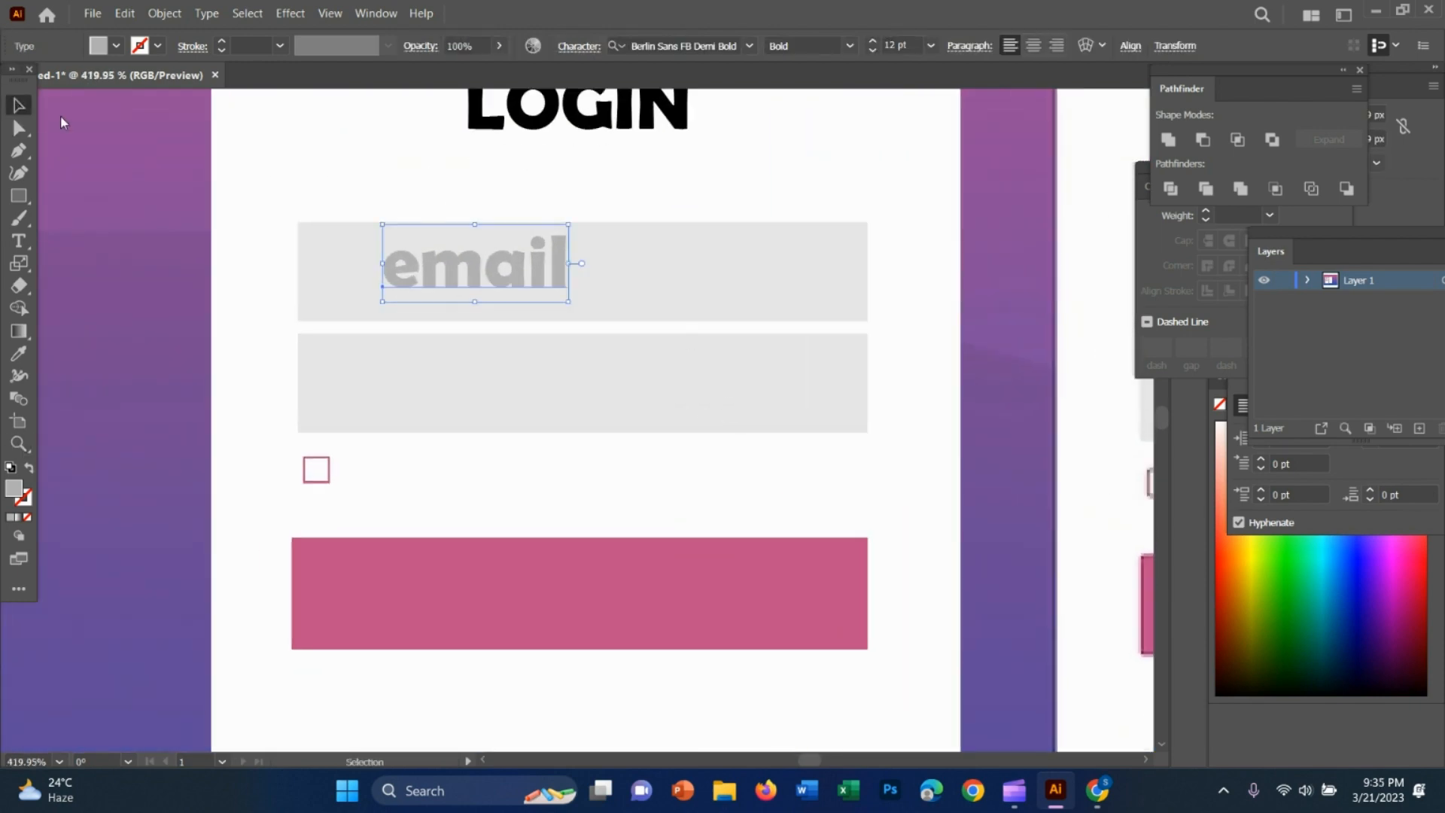
{"action": "left_click_drag", "start_coordinate": [561, 302], "coordinate": [447, 271]}
Replace the lowercase first letter of the email text with a capital so it reads "Email"
{"action": "left_click", "coordinate": [19, 241]}
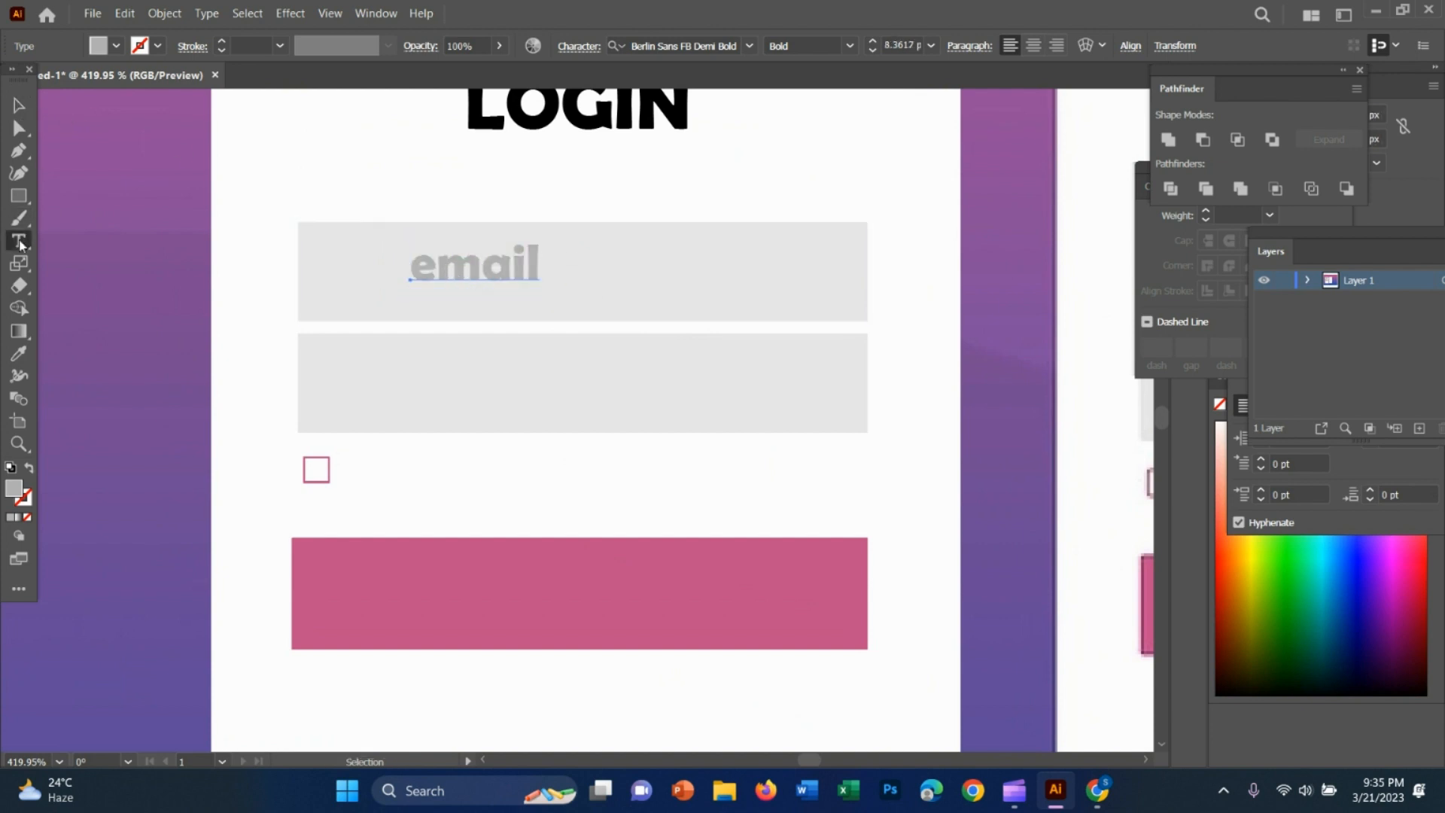
{"action": "left_click", "coordinate": [455, 261]}
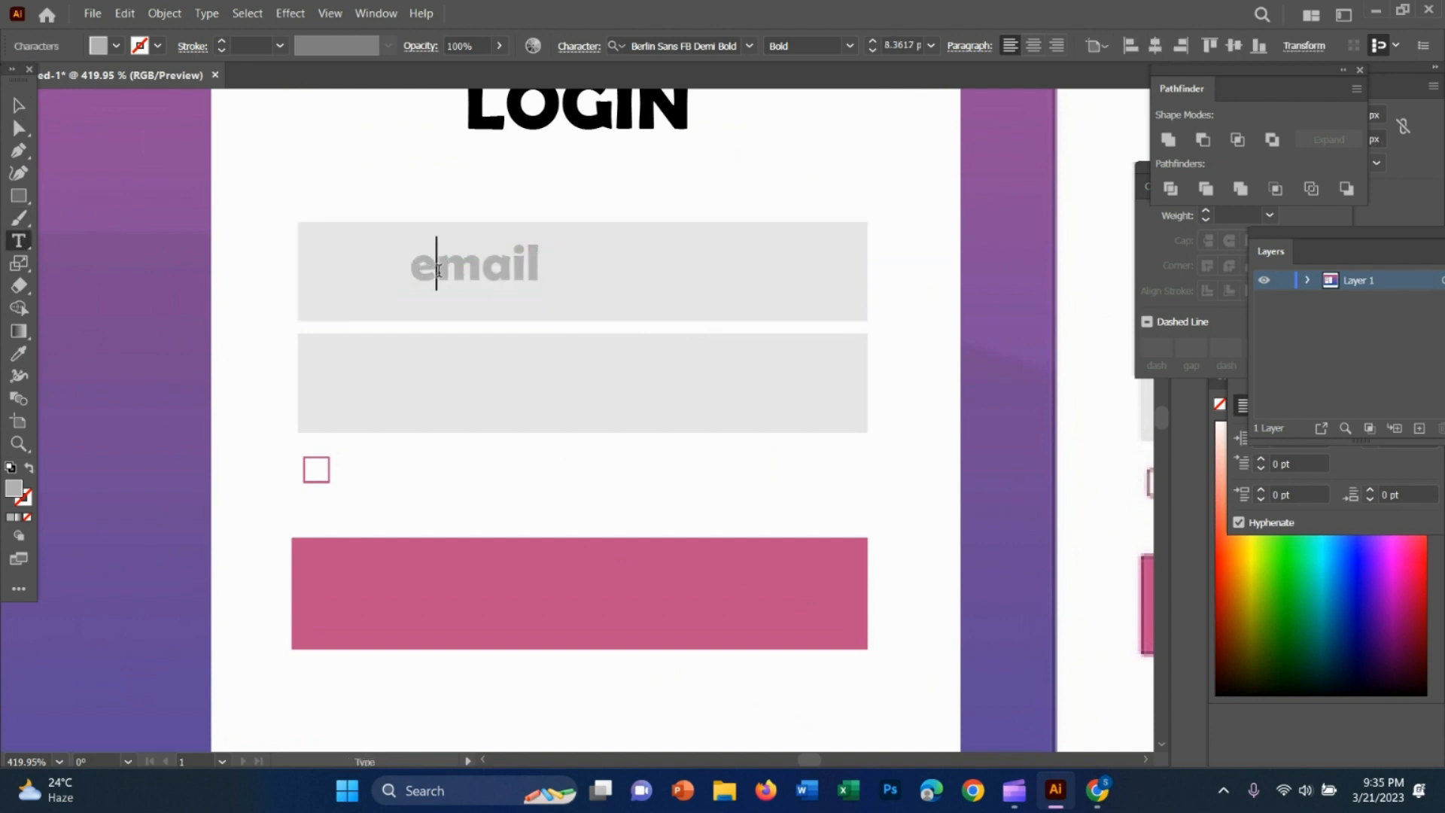
{"action": "key", "text": "BackSpace"}
{"action": "type", "text": "E"}
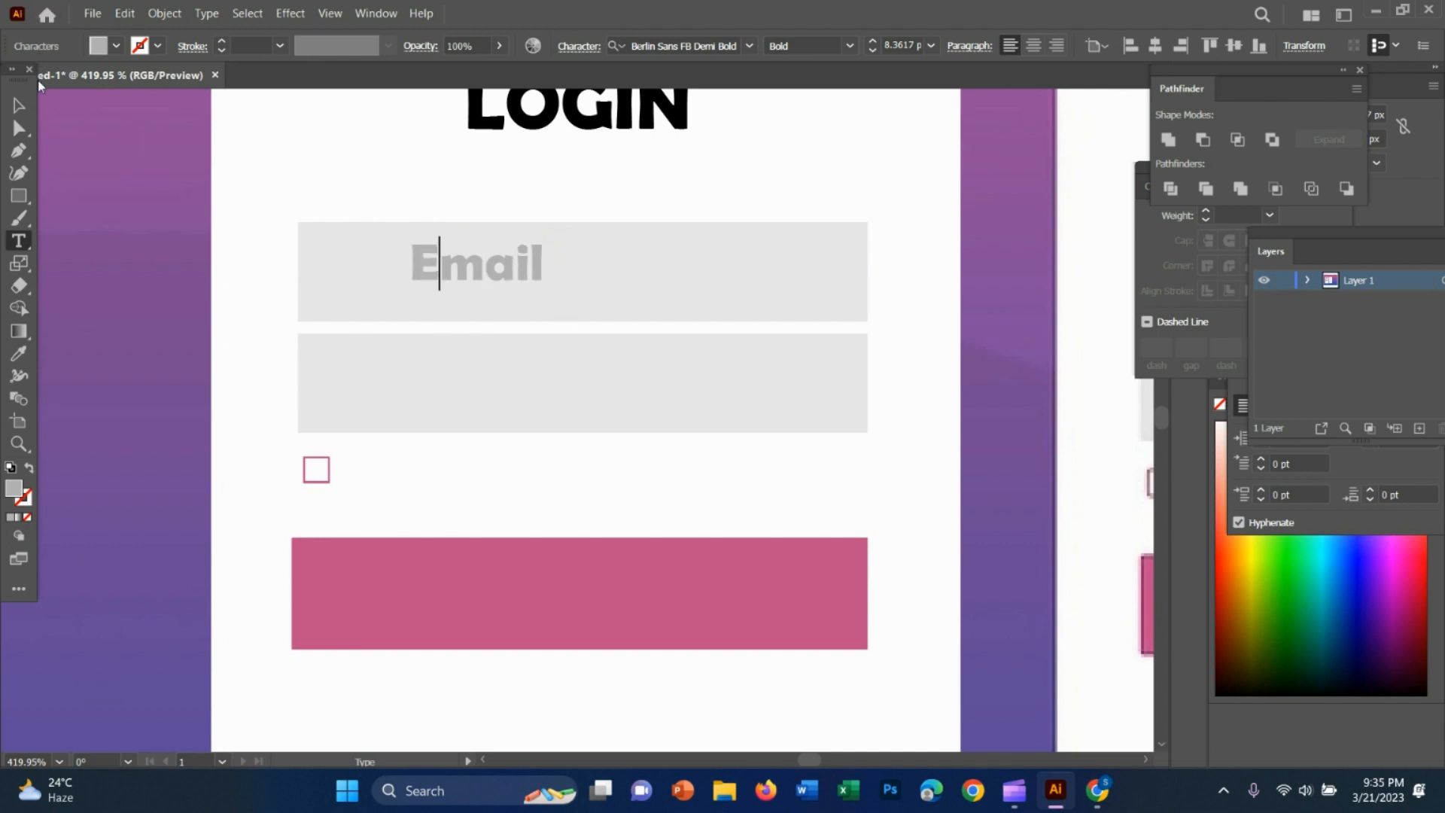
Apply the Berlin Sans FB Demi Bold font to the Email text in the upper grey field
{"action": "left_click", "coordinate": [19, 106]}
{"action": "key", "text": "z"}
{"action": "left_click_drag", "start_coordinate": [758, 479], "coordinate": [592, 293]}
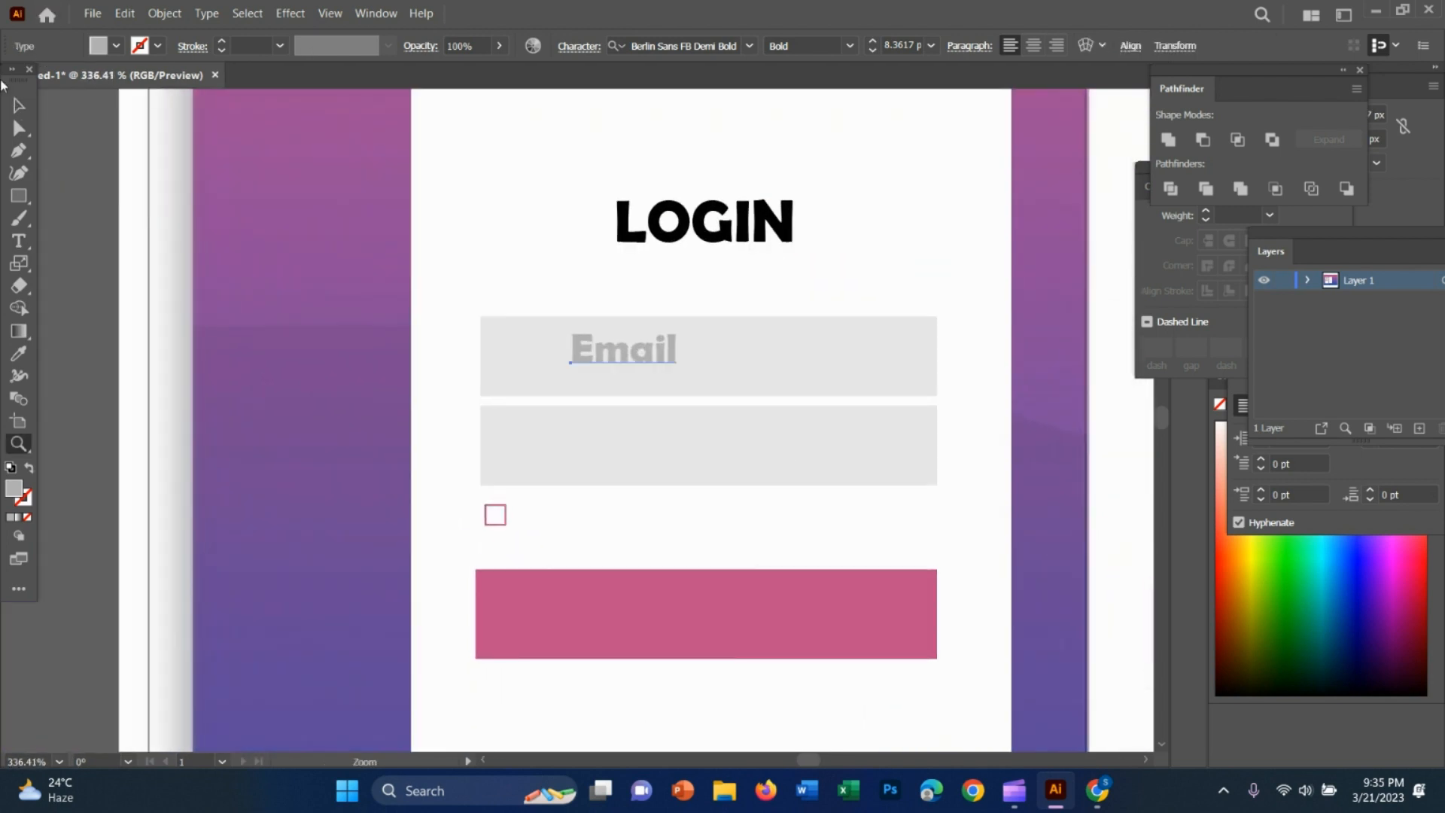
{"action": "left_click", "coordinate": [18, 106]}
{"action": "left_click", "coordinate": [598, 353]}
{"action": "left_click", "coordinate": [750, 48]}
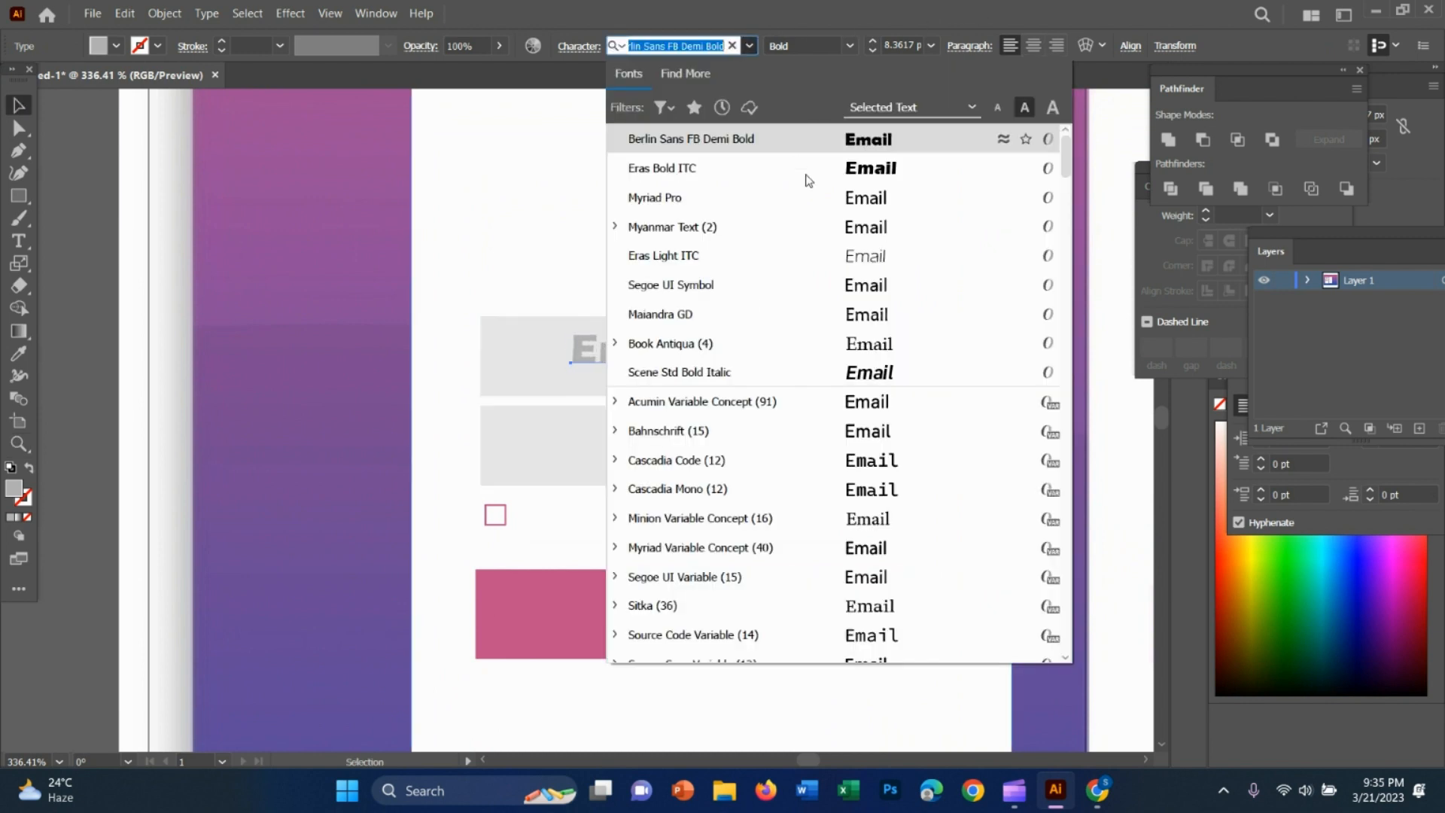
{"action": "left_click", "coordinate": [864, 145]}
Adjust the vertical position of the Email text so it sits midway in the upper grey field
{"action": "left_click_drag", "start_coordinate": [650, 347], "coordinate": [650, 358]}
{"action": "left_click", "coordinate": [788, 286]}
{"action": "key", "text": "z"}
{"action": "left_click_drag", "start_coordinate": [785, 385], "coordinate": [725, 385]}
{"action": "left_click_drag", "start_coordinate": [856, 414], "coordinate": [918, 410]}
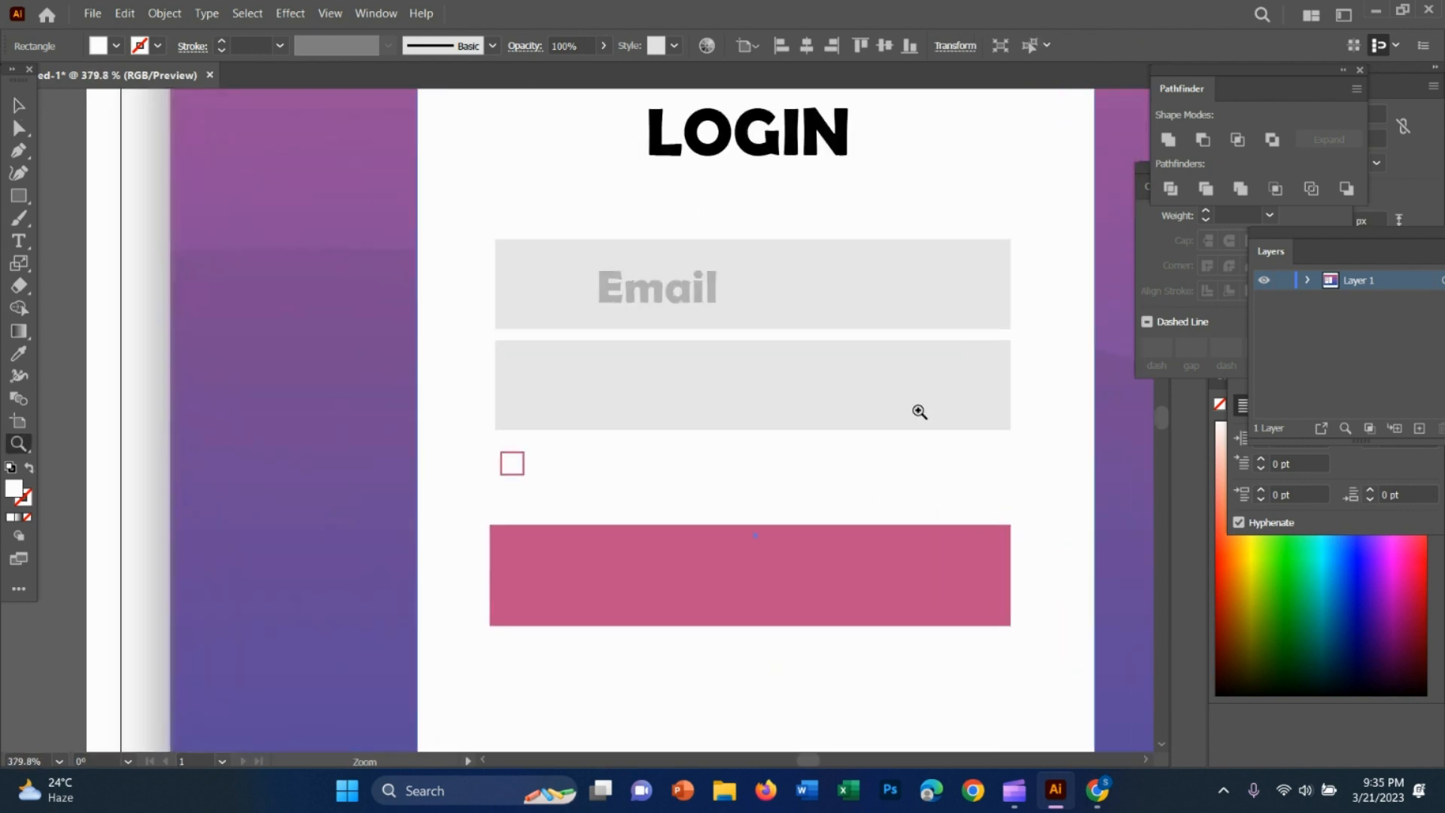
{"action": "key", "text": "v"}
{"action": "left_click_drag", "start_coordinate": [667, 297], "coordinate": [670, 295]}
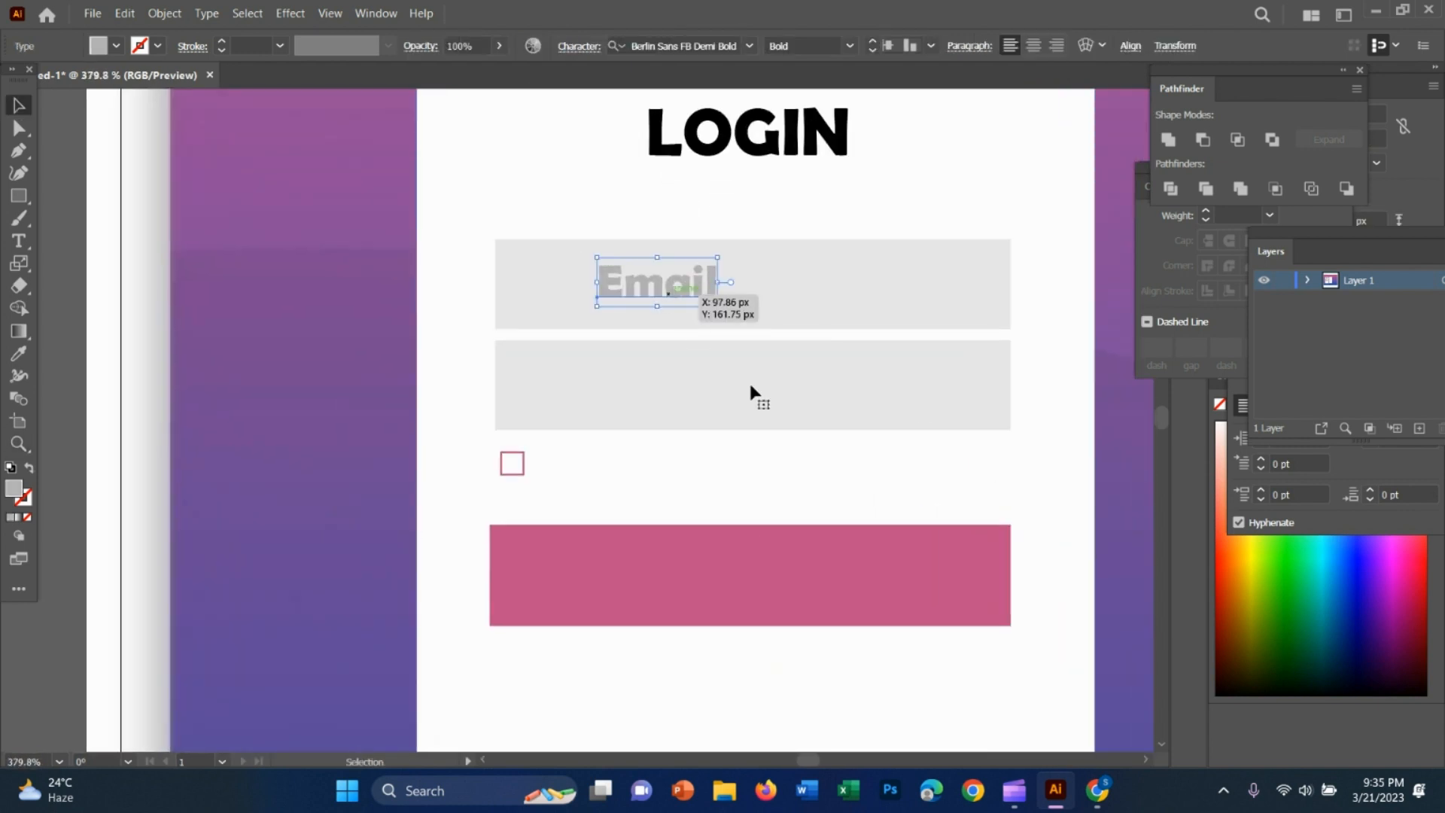
Scale the Email text down to about 6.45 pt in the upper grey field
{"action": "key", "text": "z"}
{"action": "left_click_drag", "start_coordinate": [867, 451], "coordinate": [700, 410]}
{"action": "left_click_drag", "start_coordinate": [918, 482], "coordinate": [724, 443]}
{"action": "left_click_drag", "start_coordinate": [591, 345], "coordinate": [738, 353]}
{"action": "key", "text": "v"}
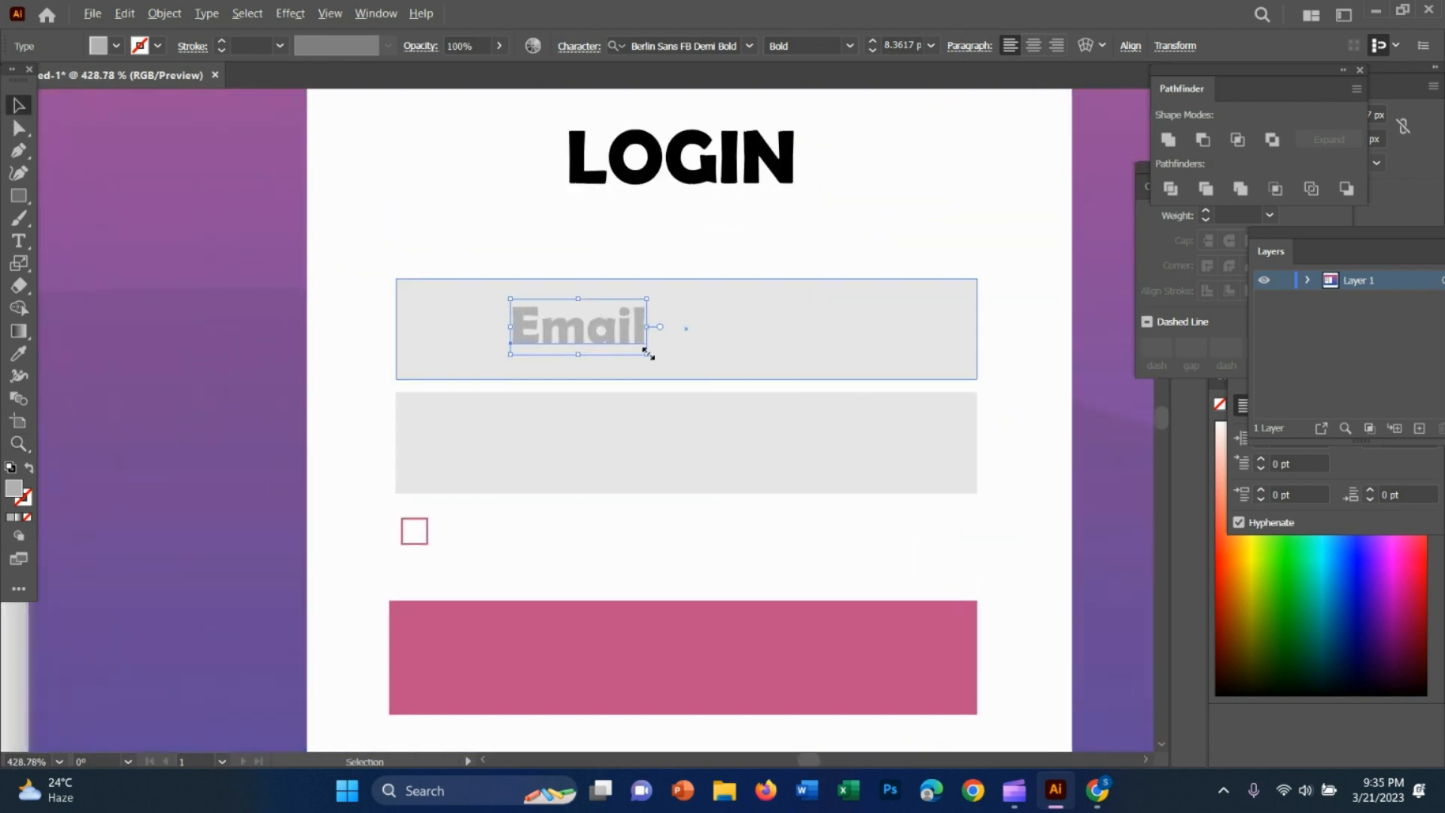
{"action": "left_click_drag", "start_coordinate": [647, 354], "coordinate": [631, 347]}
{"action": "left_click", "coordinate": [826, 251]}
Change the font of the Email text to Myriad Pro
{"action": "key", "text": "z"}
{"action": "left_click_drag", "start_coordinate": [836, 426], "coordinate": [681, 422]}
{"action": "left_click_drag", "start_coordinate": [850, 476], "coordinate": [526, 426]}
{"action": "left_click_drag", "start_coordinate": [775, 377], "coordinate": [820, 391]}
{"action": "left_click_drag", "start_coordinate": [398, 389], "coordinate": [557, 438]}
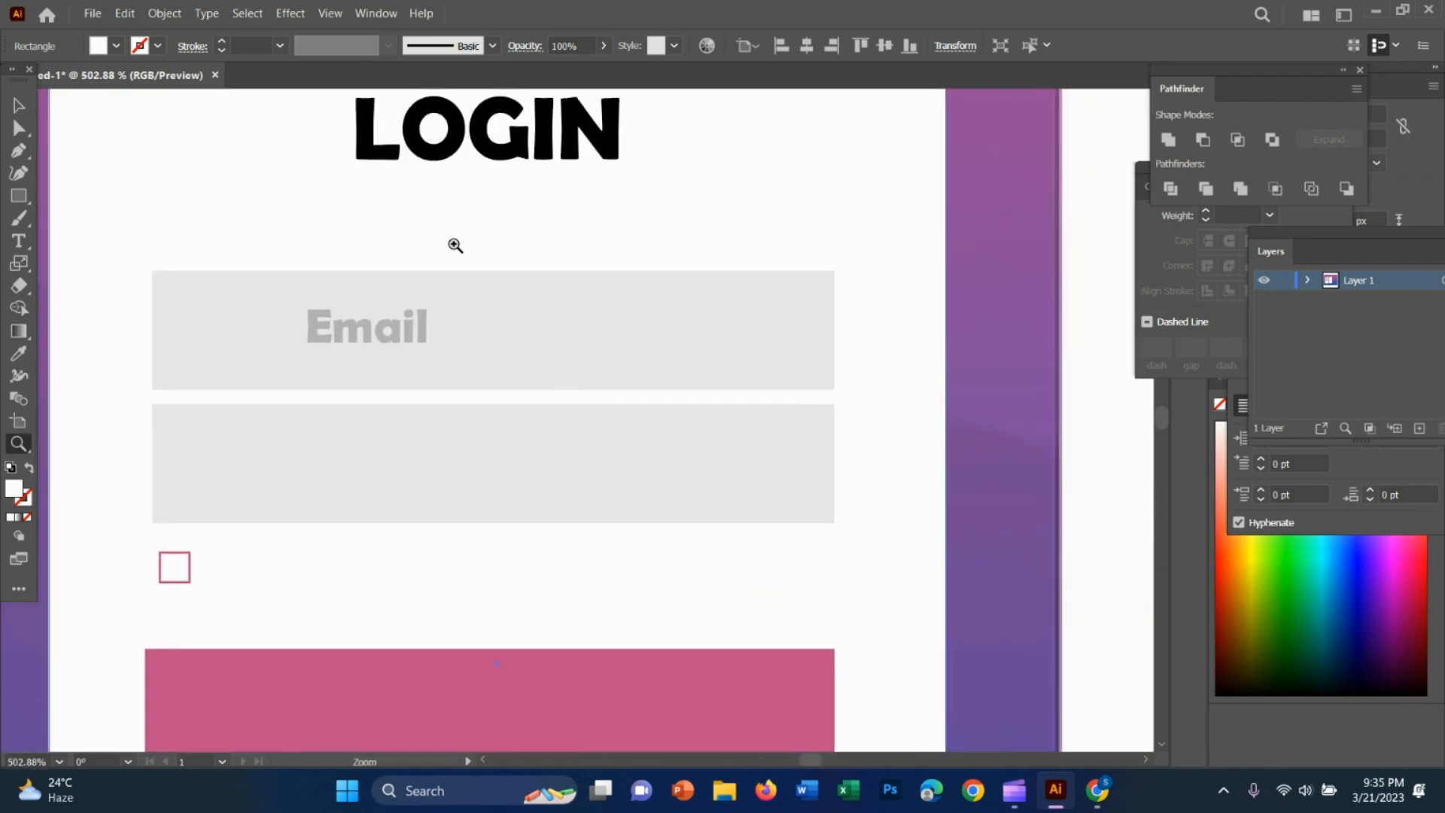
{"action": "left_click", "coordinate": [9, 107]}
{"action": "left_click", "coordinate": [354, 331]}
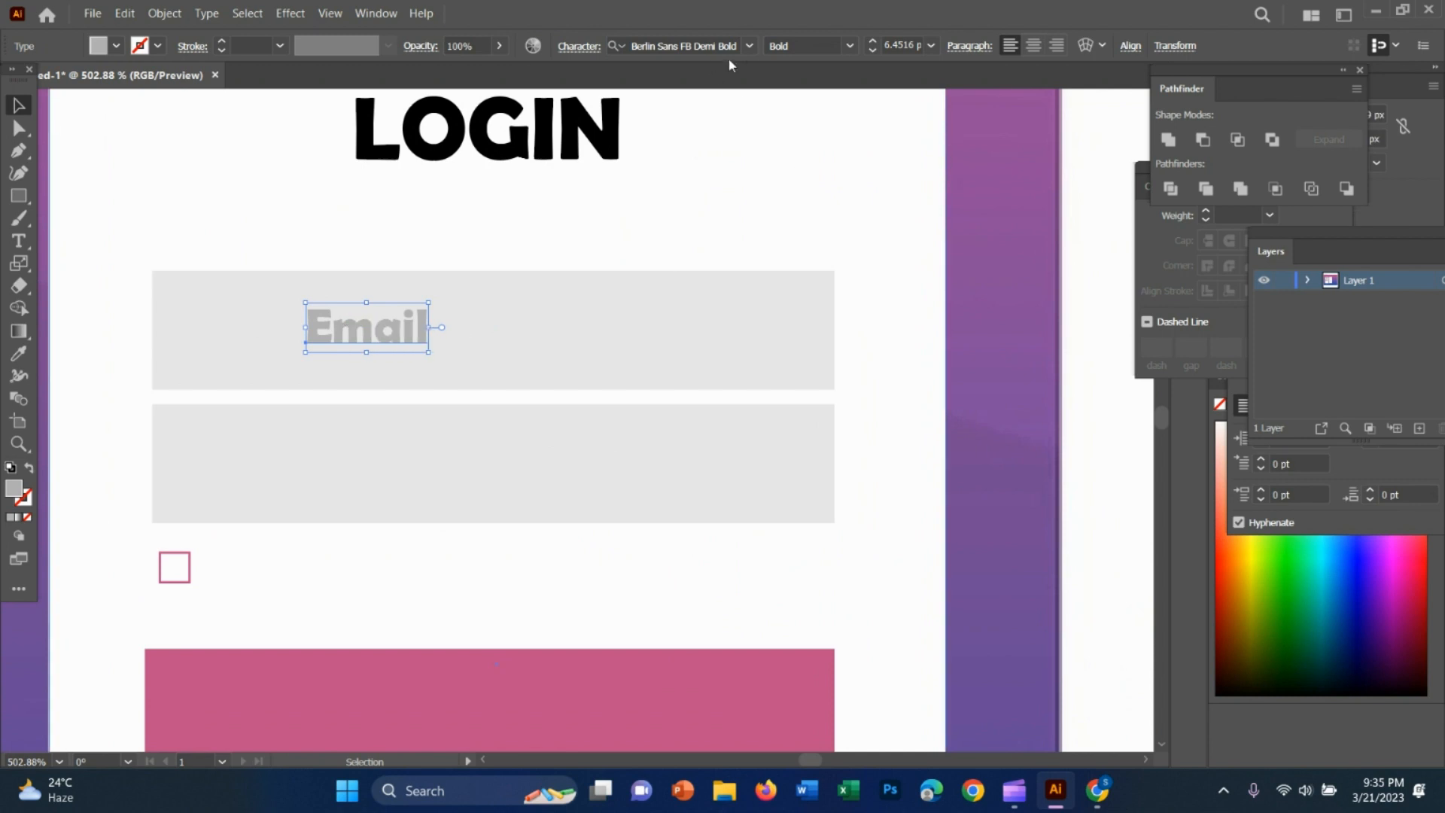
{"action": "left_click", "coordinate": [750, 46]}
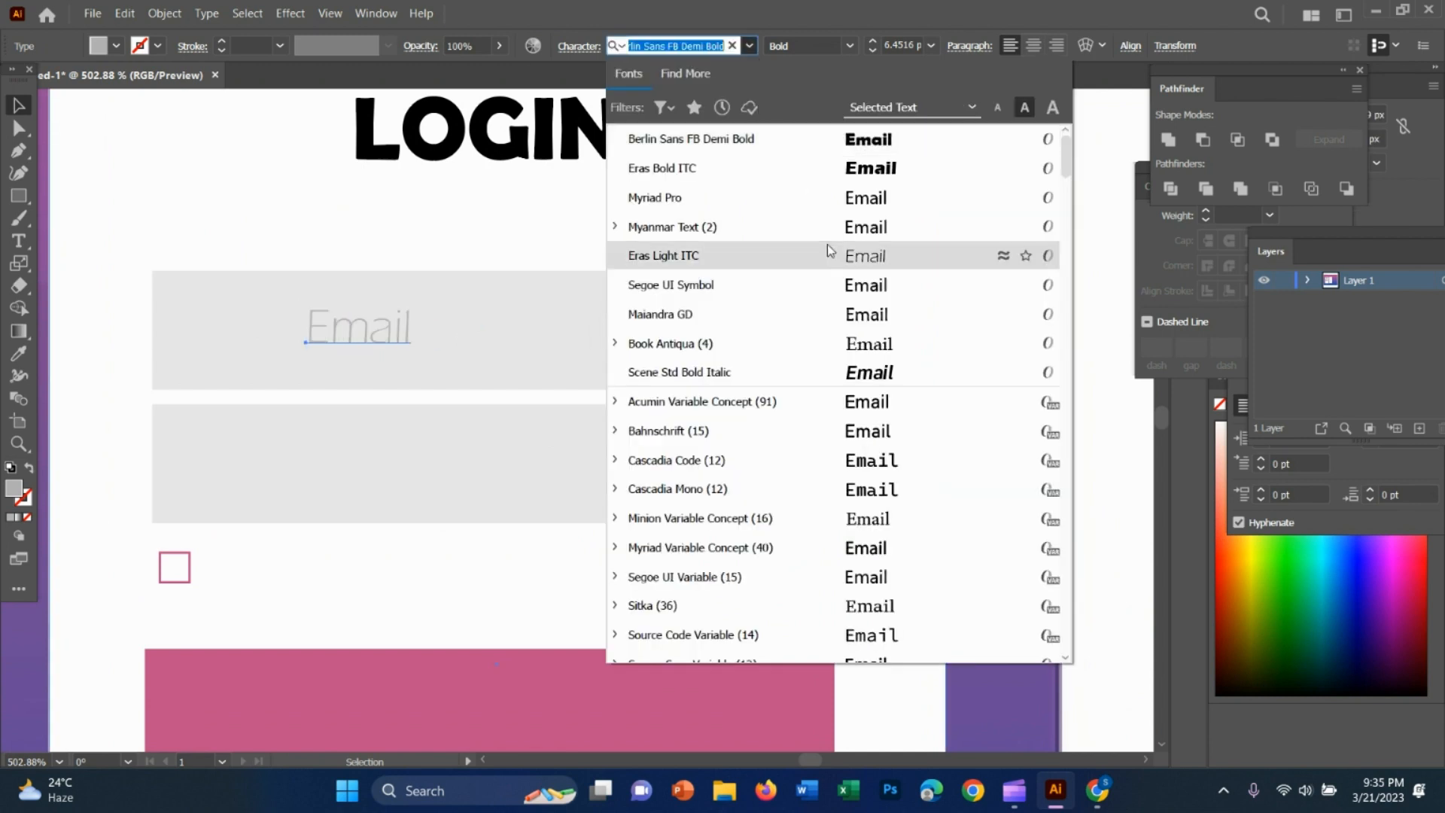
{"action": "left_click", "coordinate": [832, 198]}
{"action": "left_click", "coordinate": [716, 349]}
Duplicate the Email label into the lower grey field and change the copy's text to "Password"
{"action": "scroll", "coordinate": [546, 377], "scroll_direction": "down", "scroll_amount": 3}
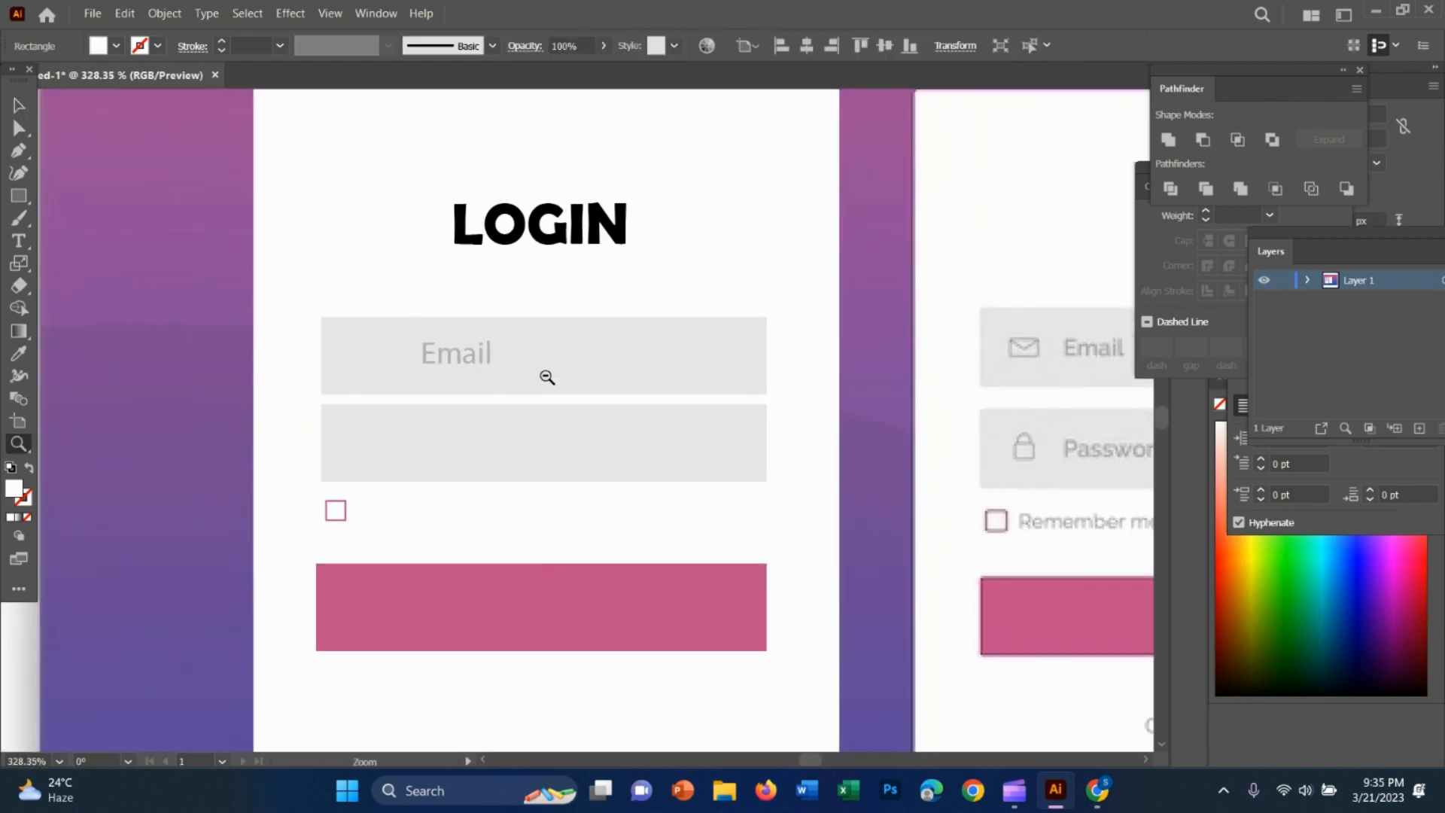
{"action": "left_click_drag", "start_coordinate": [468, 374], "coordinate": [462, 449]}
{"action": "left_click", "coordinate": [19, 245]}
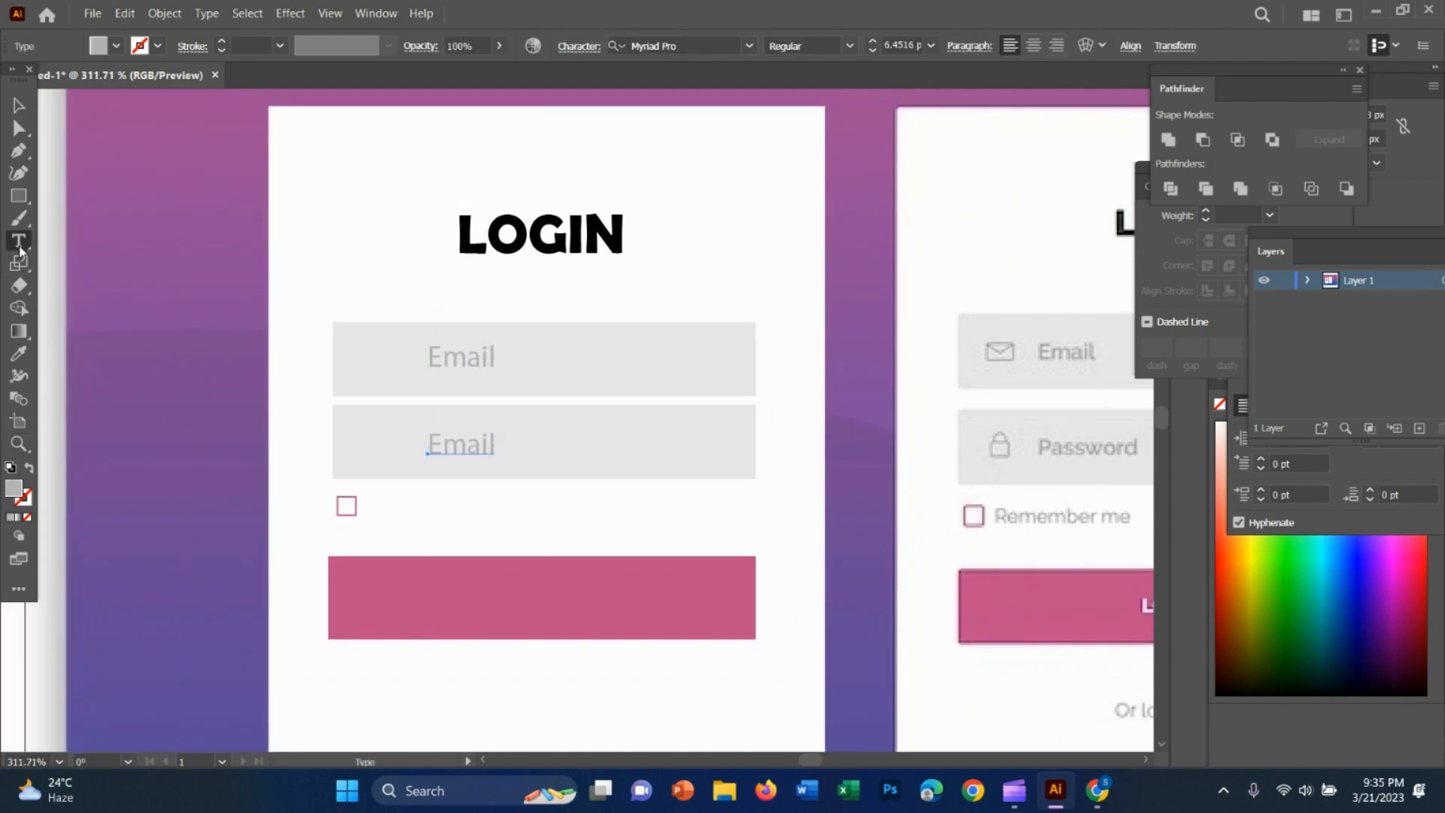
{"action": "left_click", "coordinate": [461, 449]}
{"action": "left_click_drag", "start_coordinate": [495, 438], "coordinate": [426, 444]}
{"action": "key", "text": "BackSpace"}
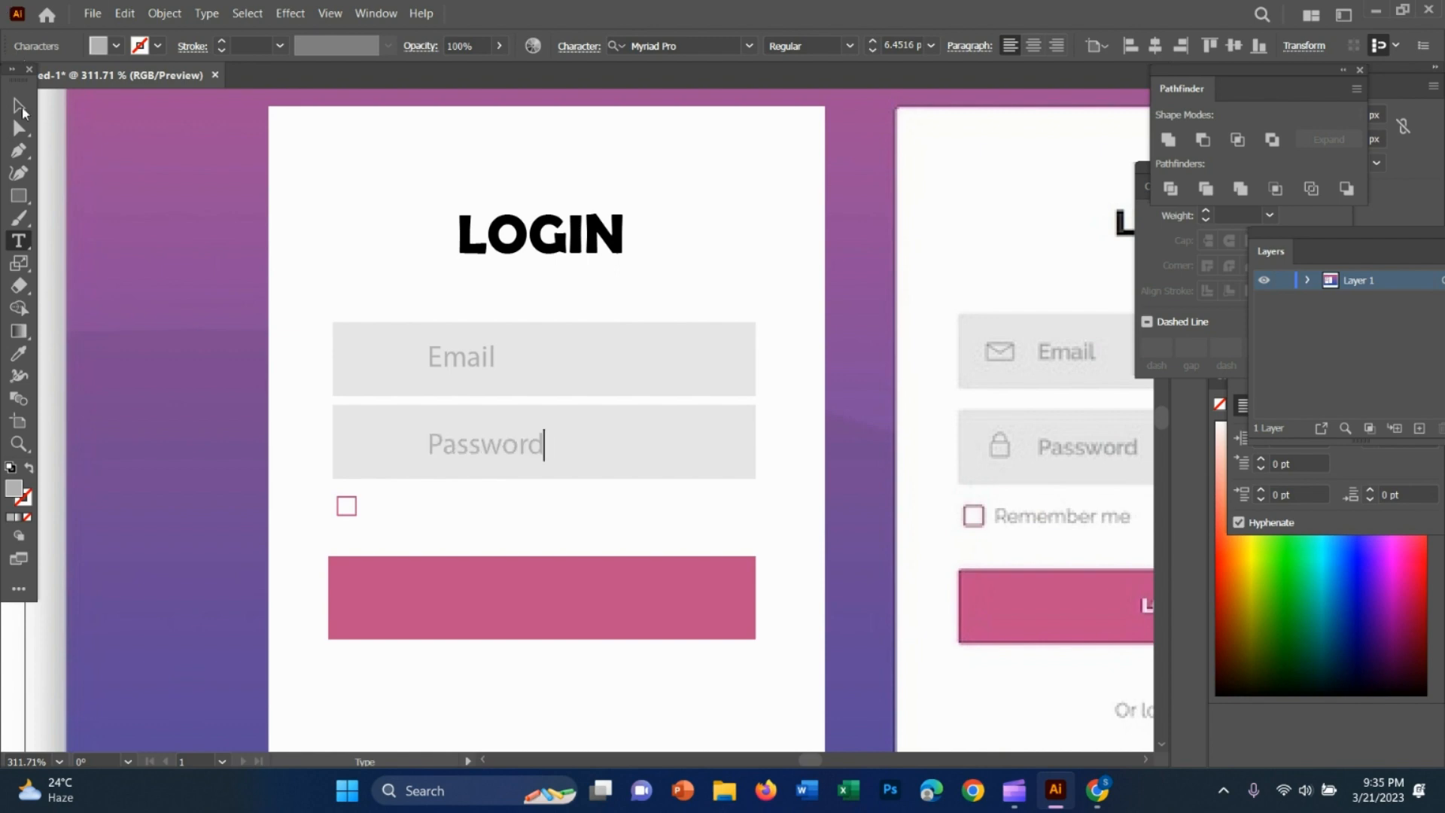
{"action": "key", "text": "Escape"}
{"action": "left_click_drag", "start_coordinate": [494, 463], "coordinate": [480, 443]}
Compare the recreated card with the reference login form beside it to find the missing elements
{"action": "left_click", "coordinate": [662, 312]}
{"action": "key", "text": "z"}
{"action": "left_click_drag", "start_coordinate": [730, 496], "coordinate": [671, 526]}
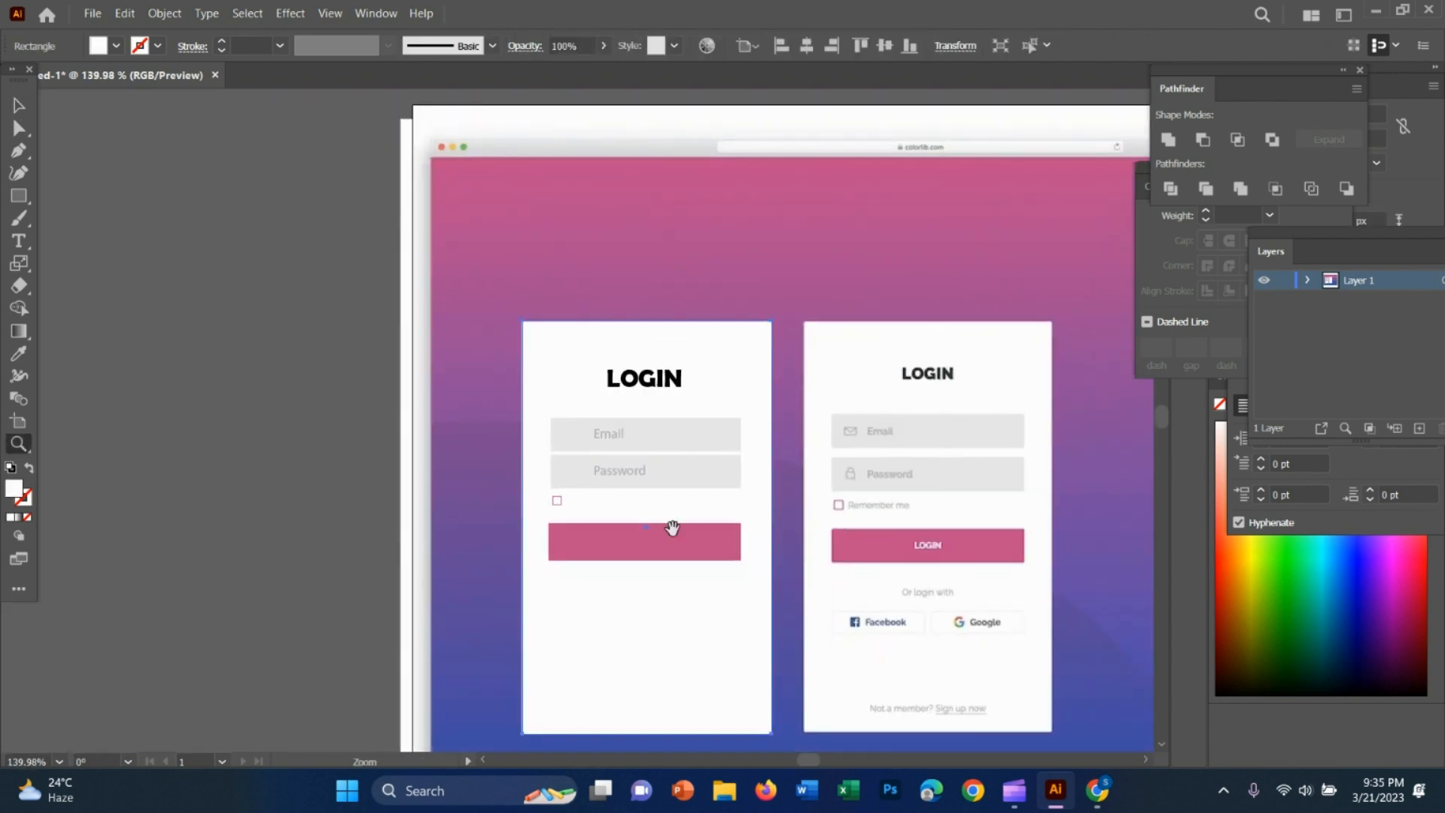
{"action": "left_click_drag", "start_coordinate": [775, 565], "coordinate": [632, 539]}
{"action": "key", "text": "v"}
{"action": "key", "text": "z"}
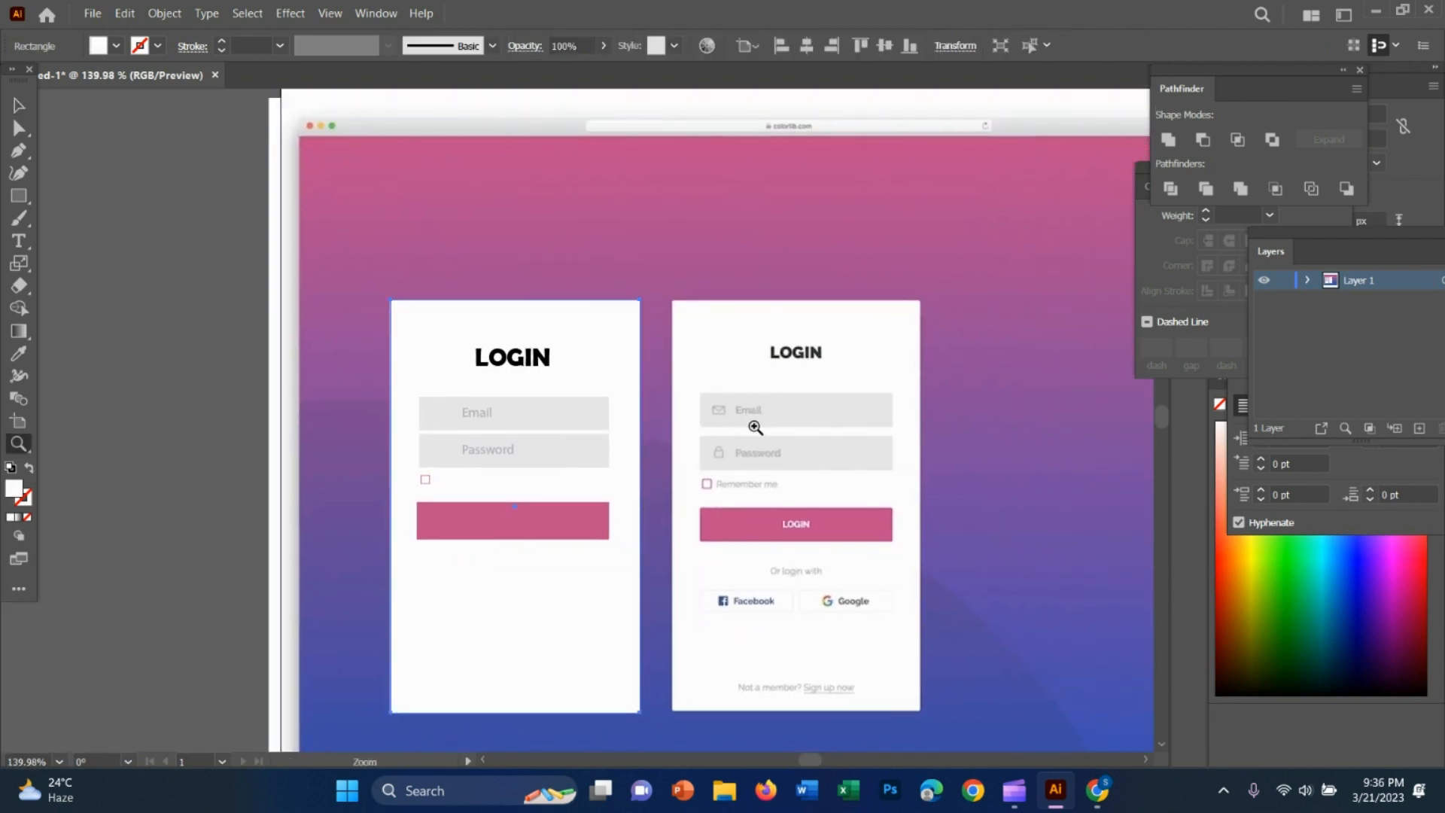
{"action": "left_click", "coordinate": [751, 423]}
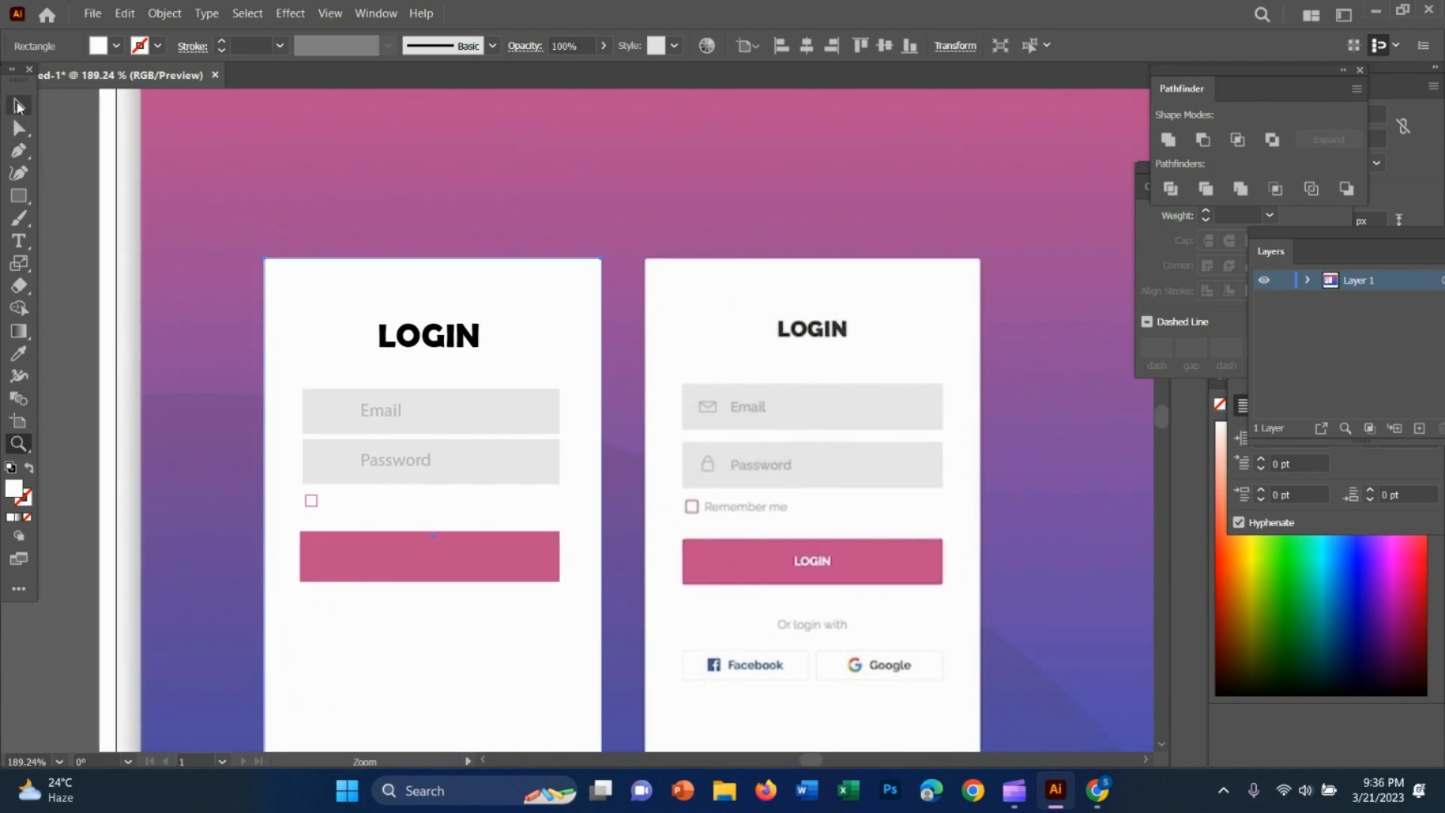
{"action": "key", "text": "v"}
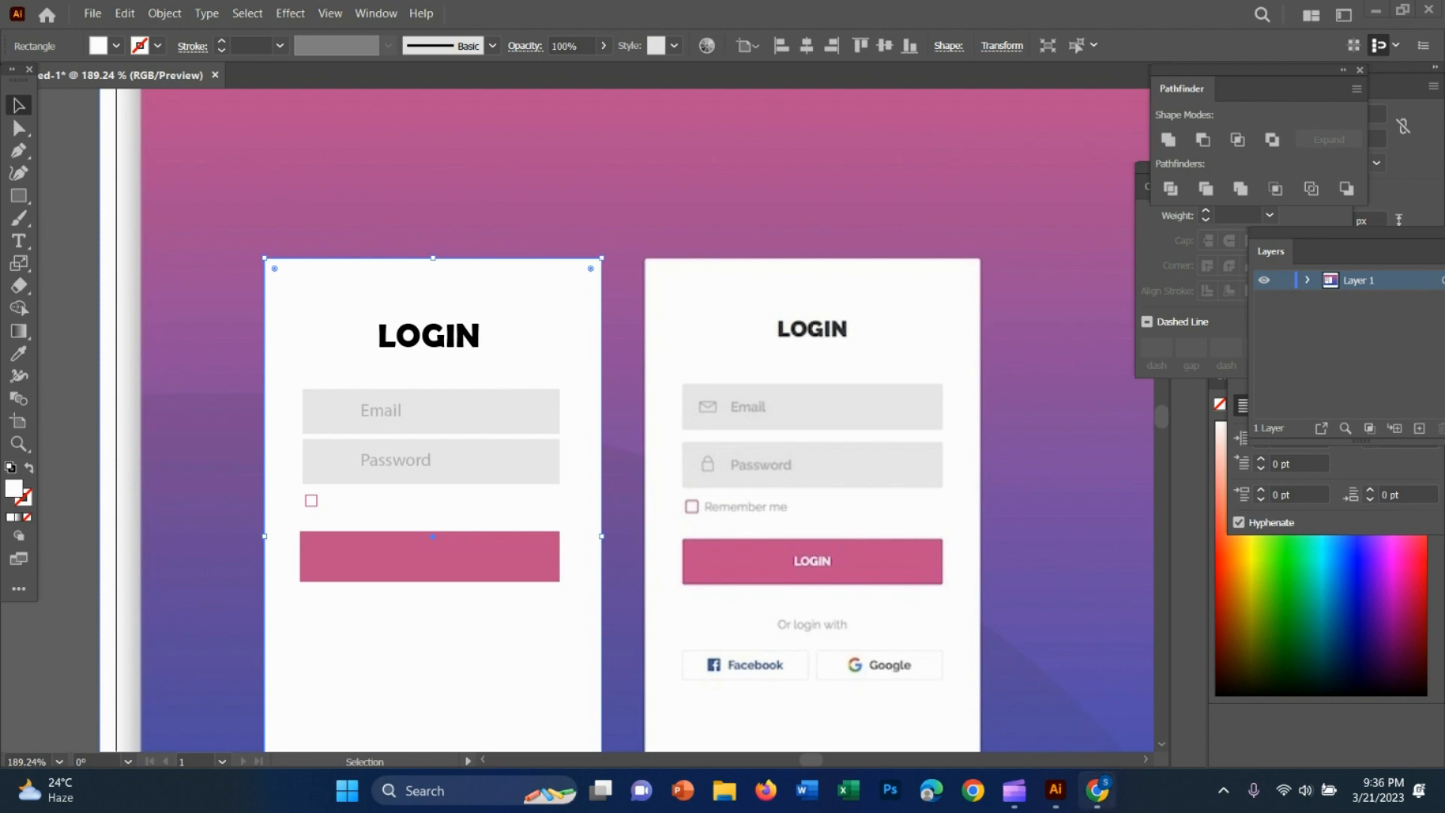
Switch to Chrome and run a Google search for "email vector"
{"action": "key", "text": "alt+Tab"}
{"action": "left_click", "coordinate": [480, 16]}
{"action": "type", "text": "e"}
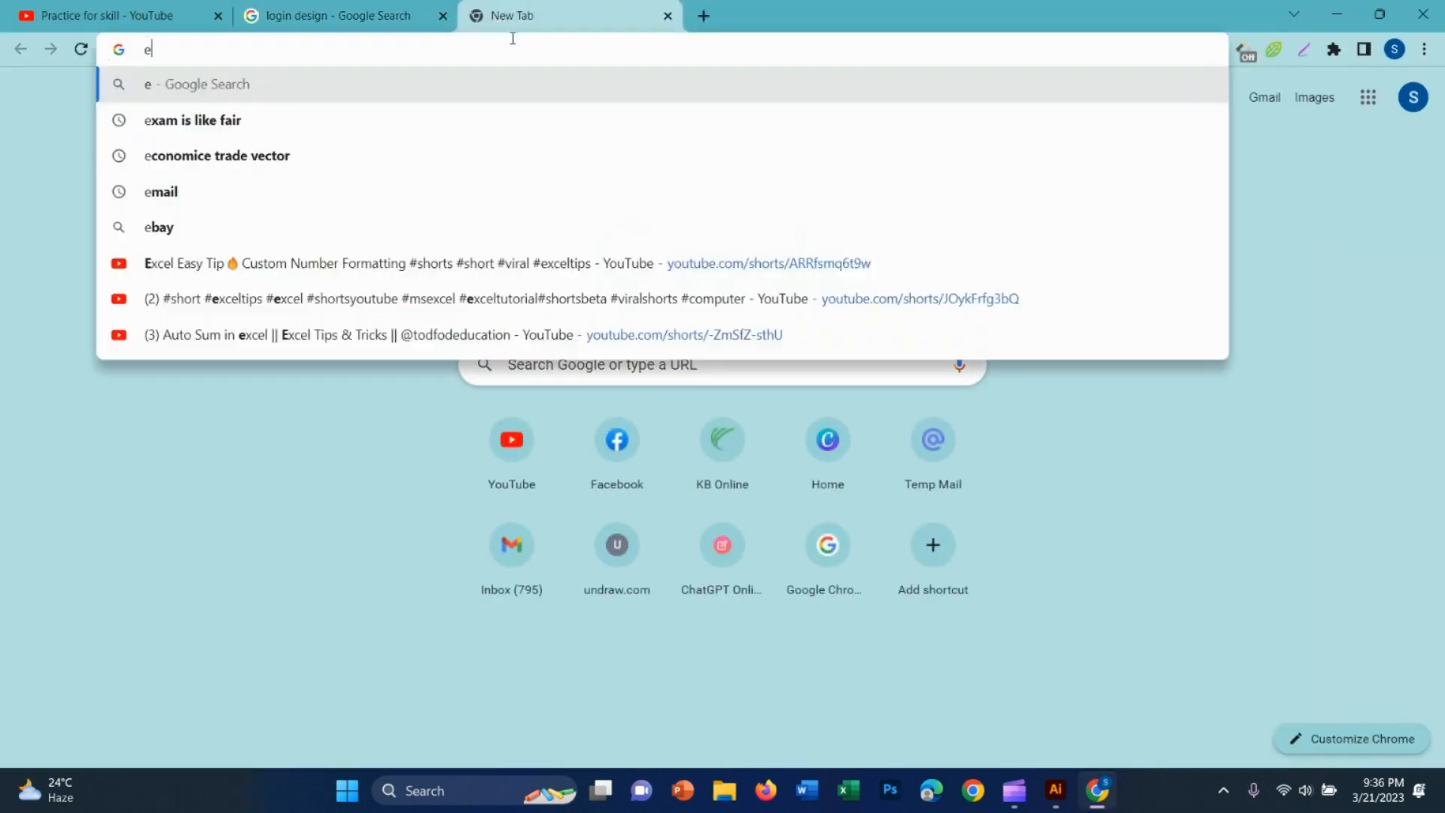
{"action": "type", "text": "mail vector"}
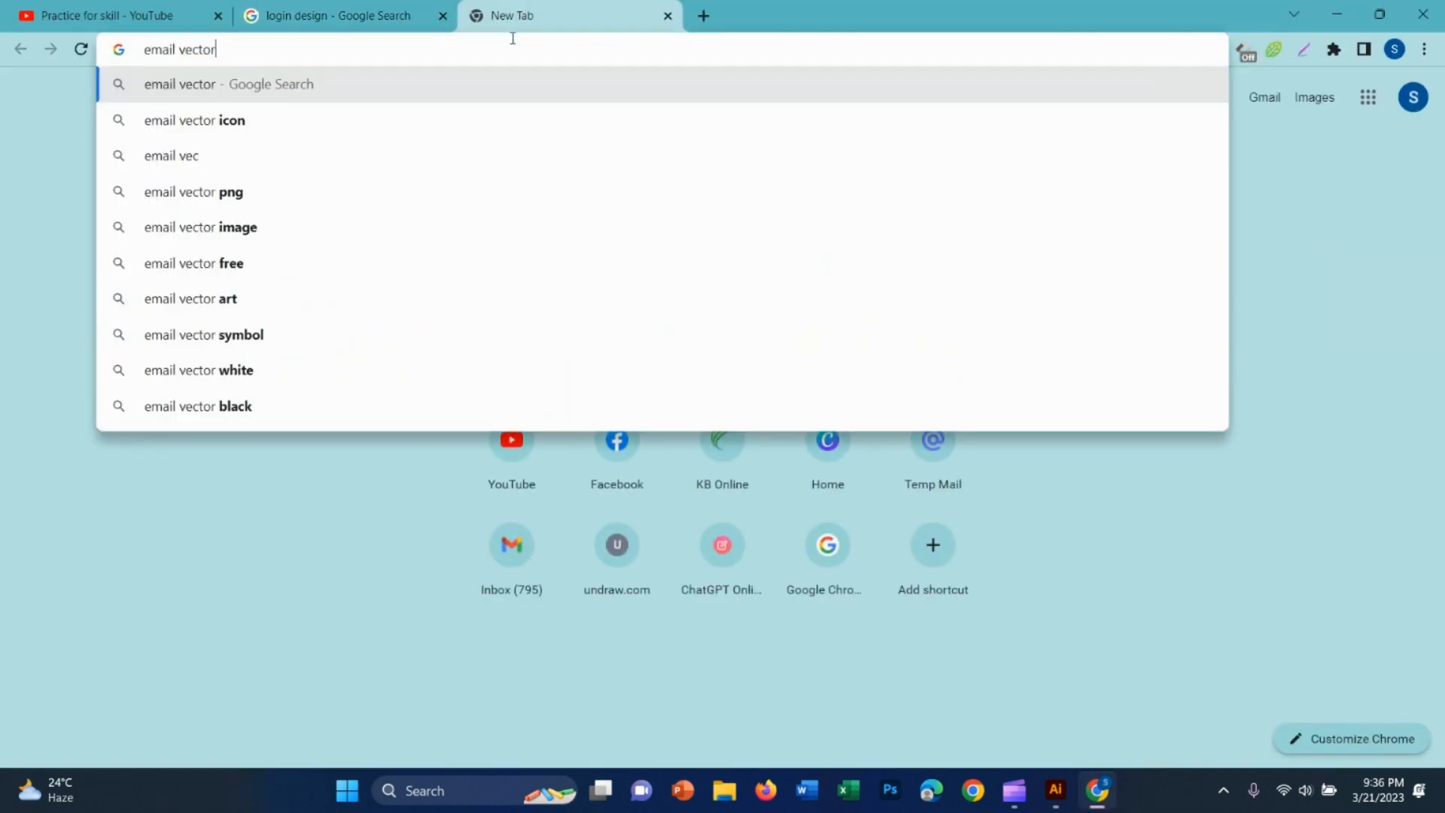
{"action": "key", "text": "Return"}
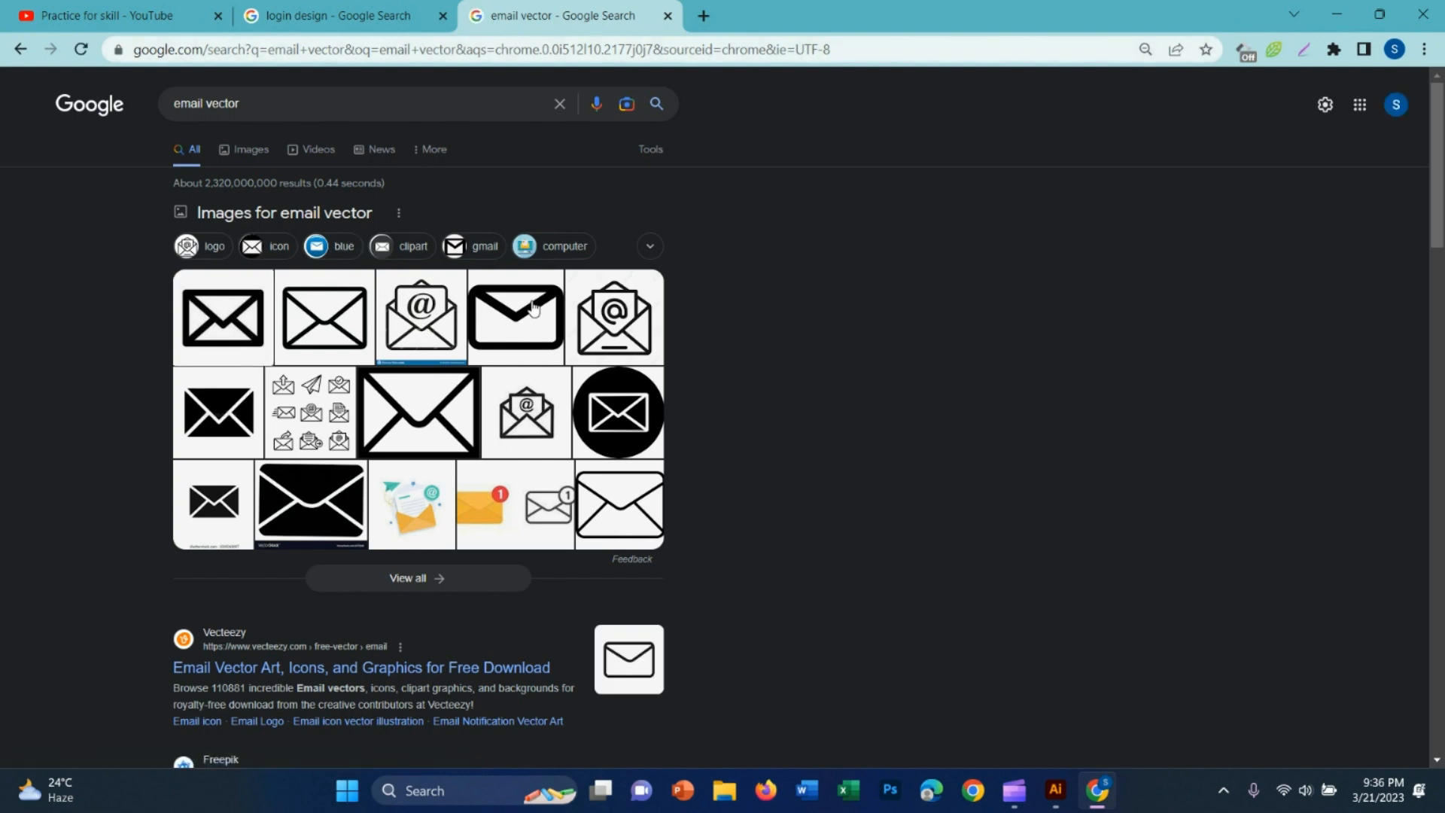
Copy the Pngtree outlined envelope image from the search results and paste it into the Illustrator document
{"action": "left_click", "coordinate": [335, 330]}
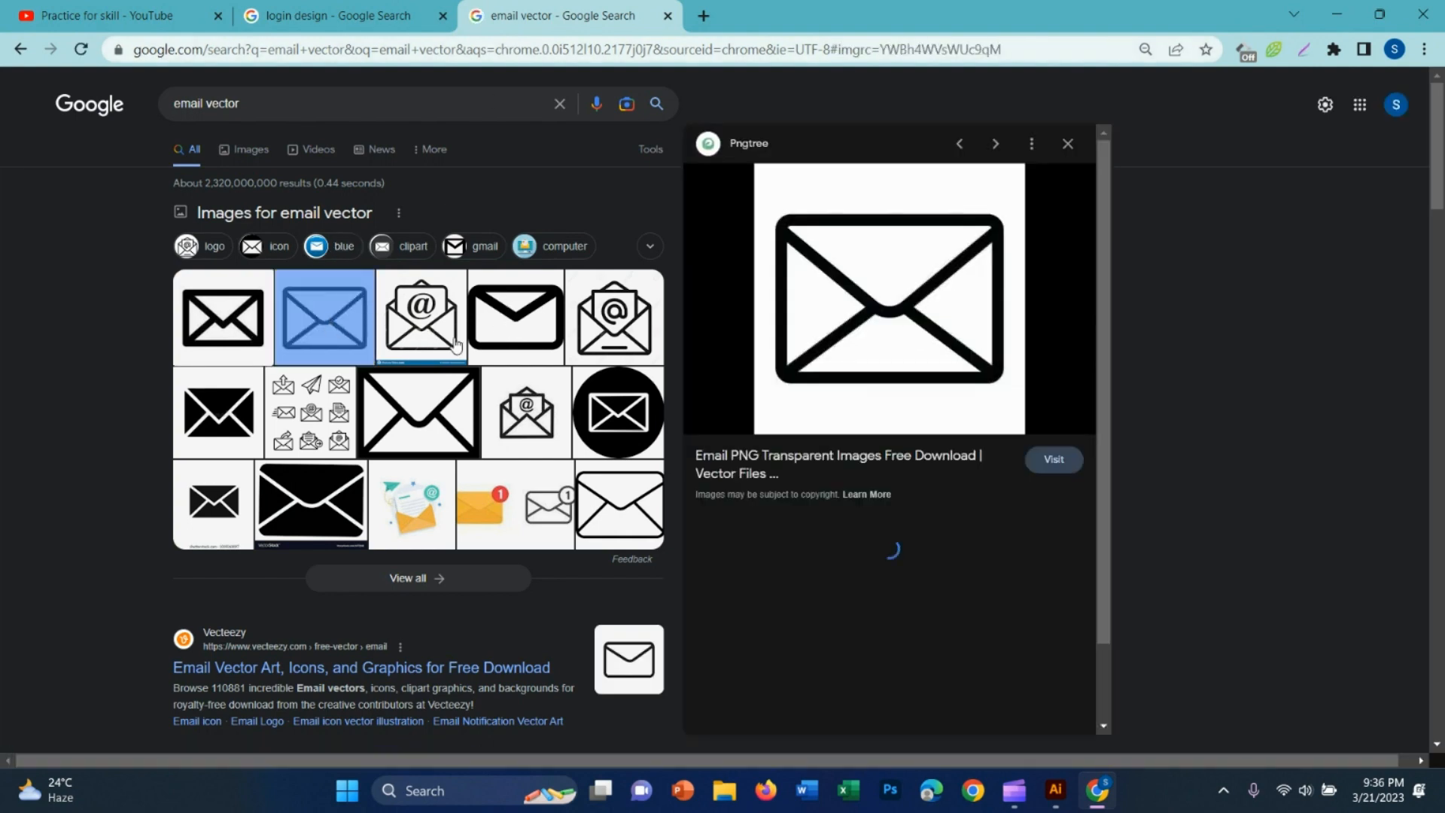
{"action": "right_click", "coordinate": [819, 286]}
{"action": "left_click", "coordinate": [912, 505]}
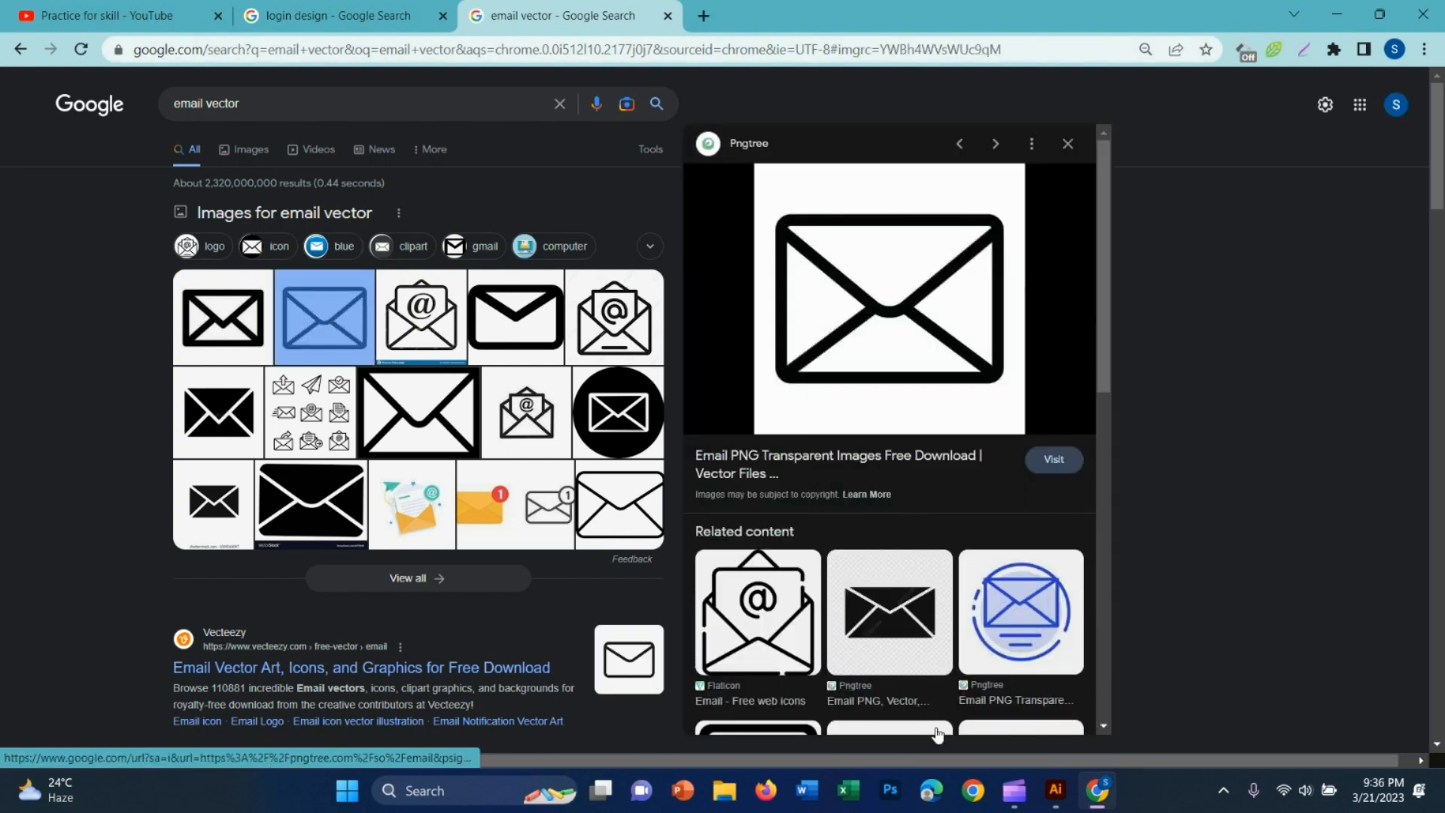
{"action": "left_click", "coordinate": [1052, 797]}
{"action": "key", "text": "ctrl+v"}
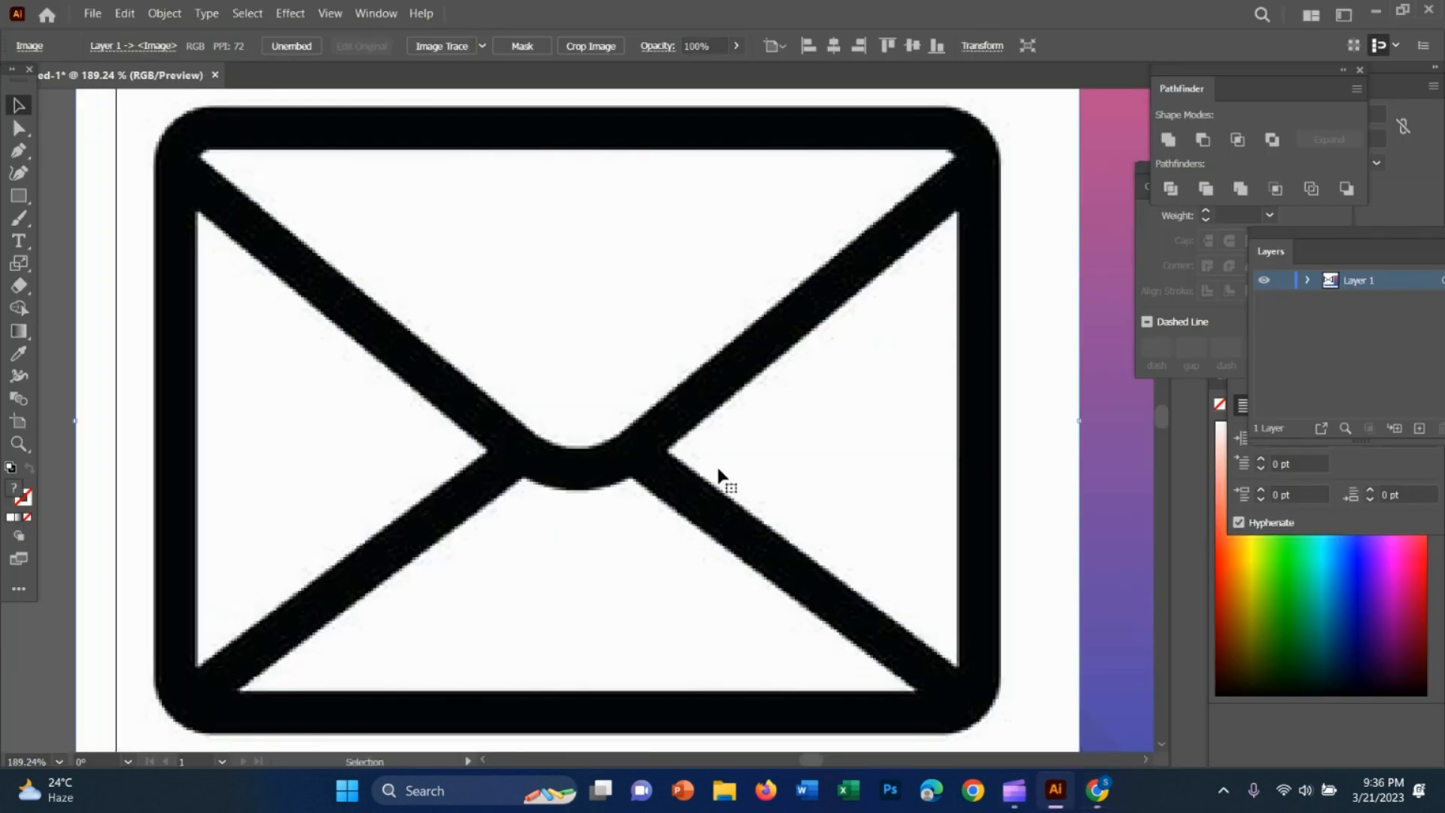
Scale the pasted envelope image down proportionally about its centre to about 137 pt wide
{"action": "key", "text": "z"}
{"action": "left_click_drag", "start_coordinate": [927, 639], "coordinate": [790, 629]}
{"action": "scroll", "coordinate": [1069, 666], "scroll_direction": "down", "scroll_amount": 1}
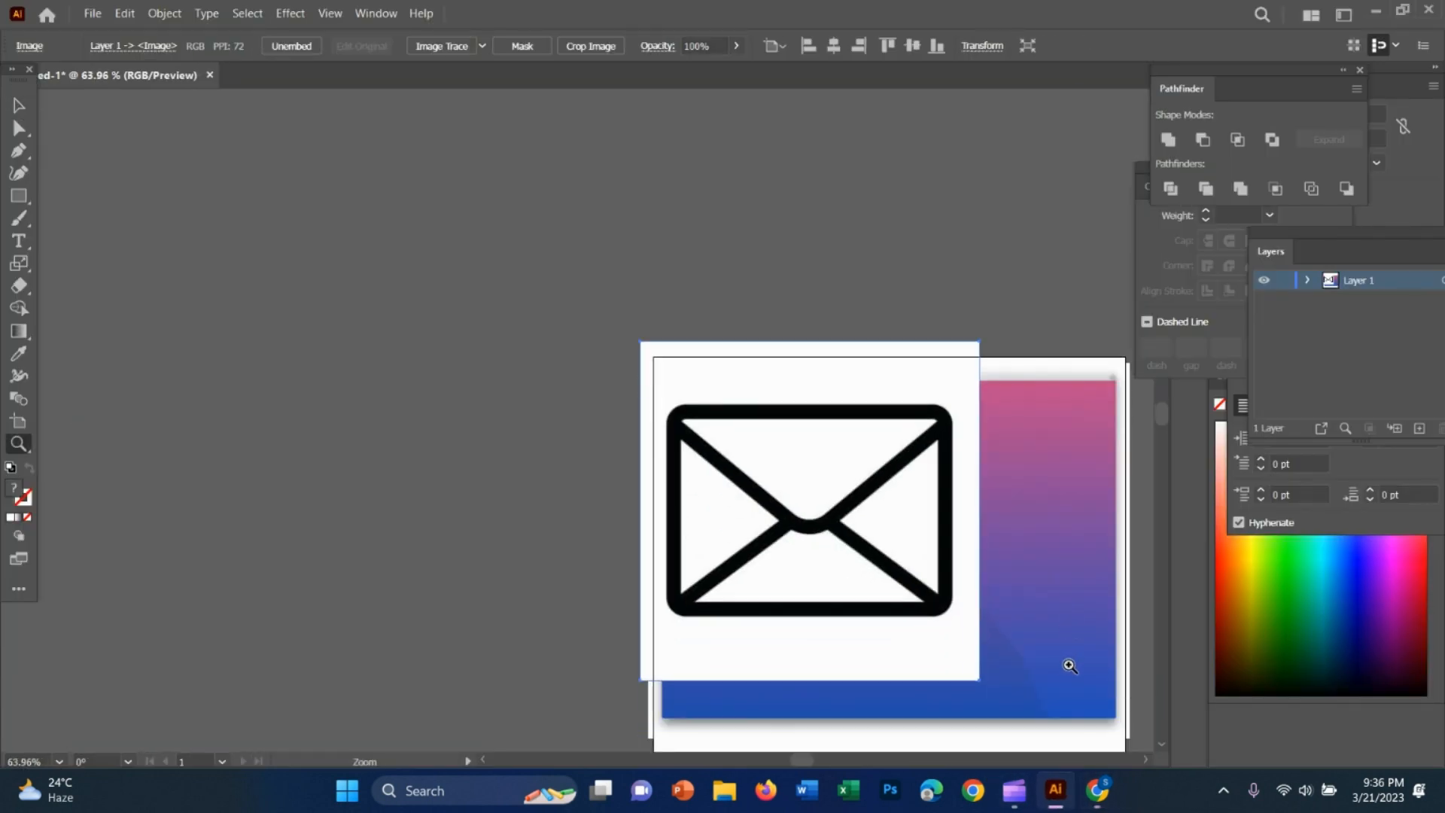
{"action": "key", "text": "v"}
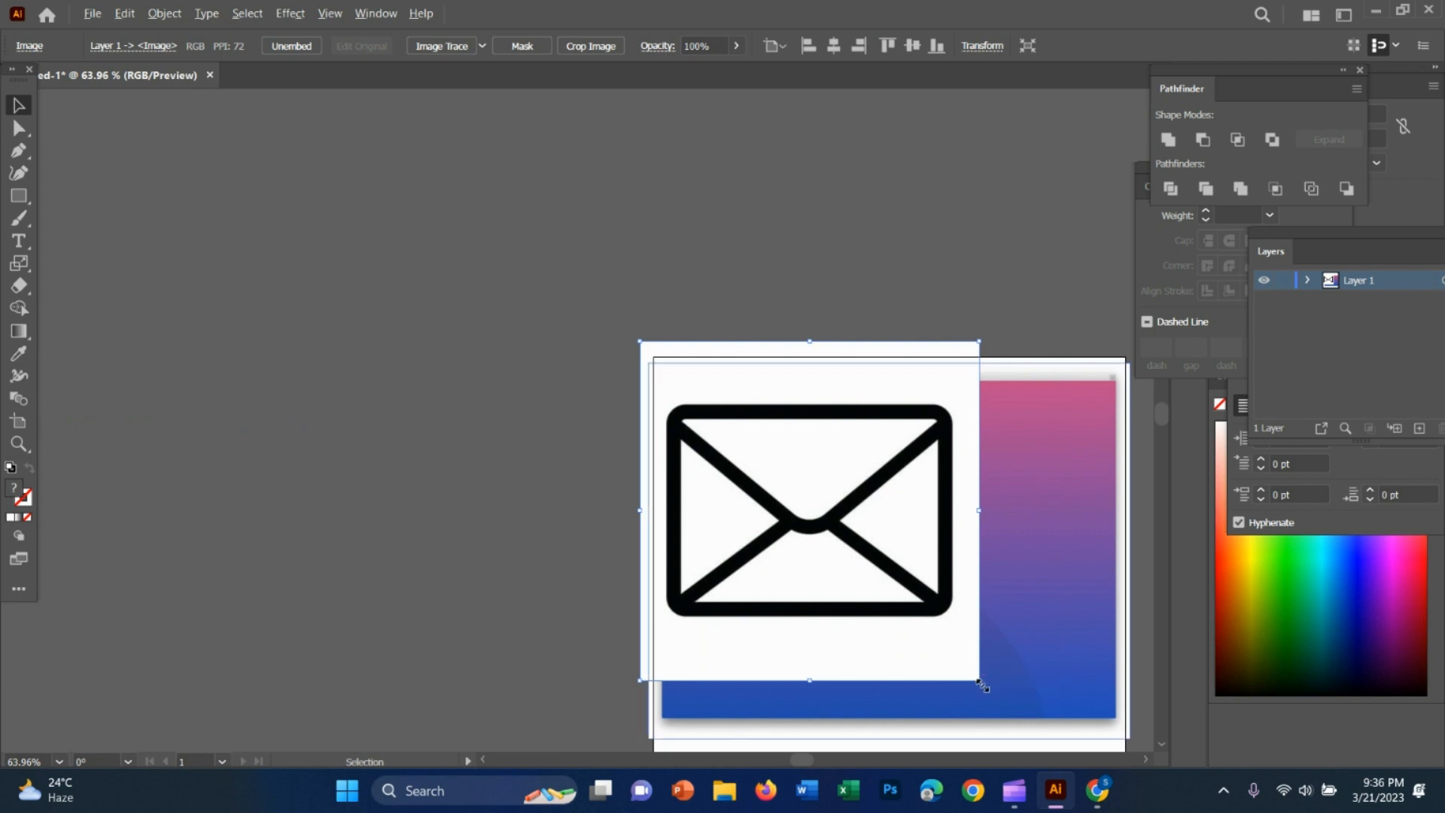
{"action": "left_click_drag", "start_coordinate": [979, 680], "coordinate": [877, 584]}
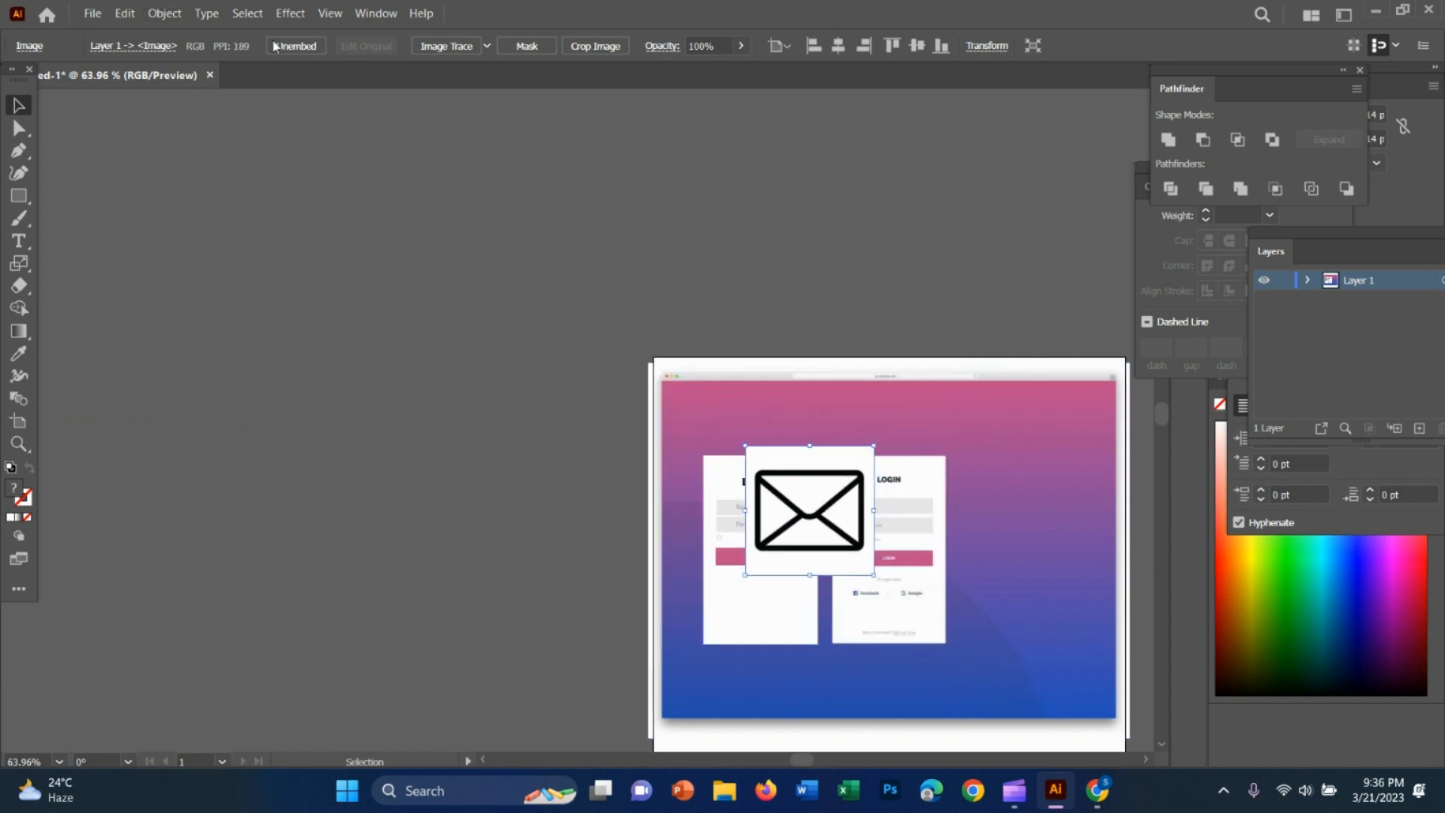
Image Trace the envelope with the Silhouettes preset and expand the result into vector shapes
{"action": "left_click", "coordinate": [487, 46]}
{"action": "left_click", "coordinate": [528, 275]}
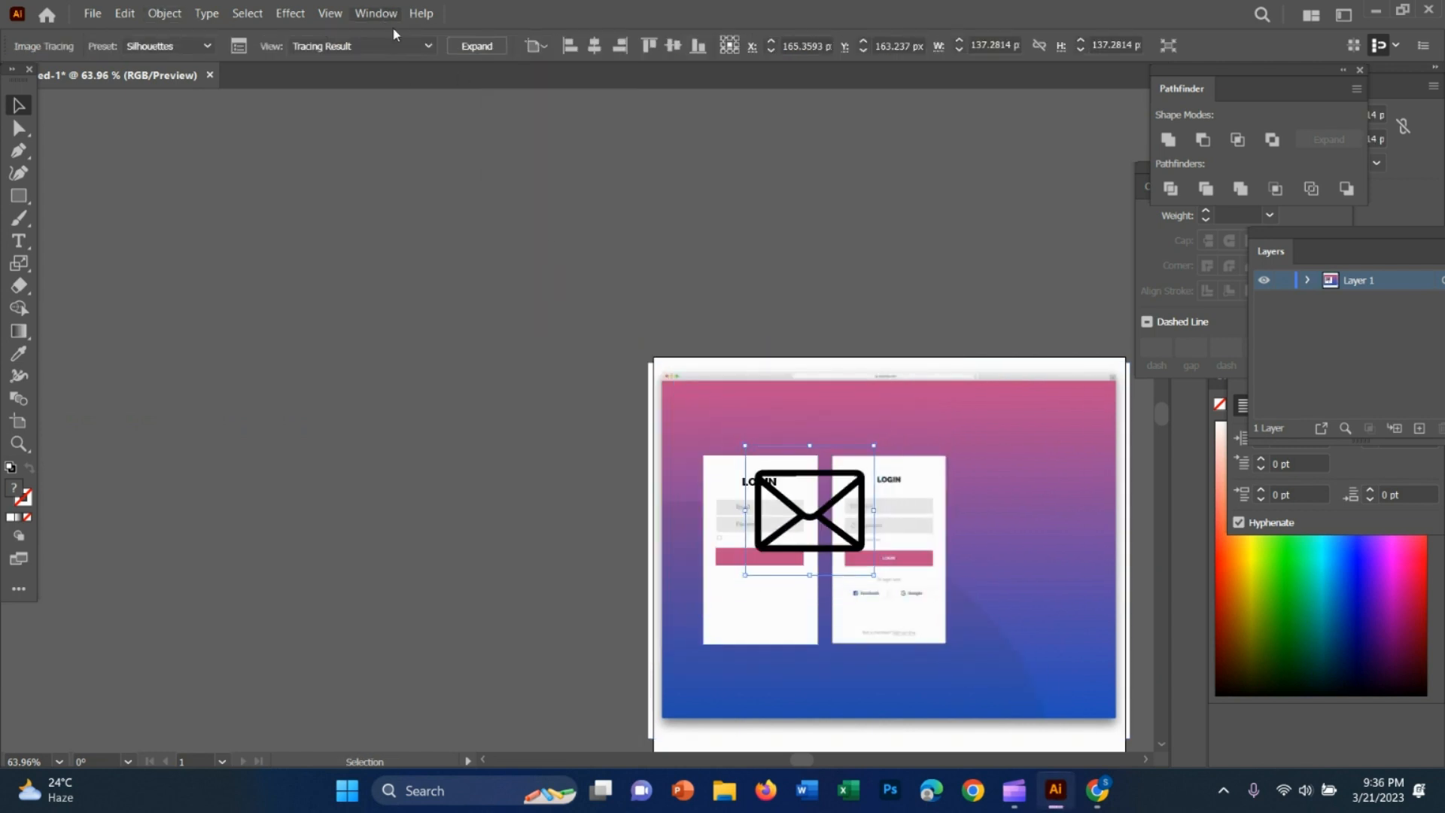
{"action": "left_click", "coordinate": [477, 46]}
Shrink the traced envelope and move it onto the upper grey field of the recreated card, before the Email text
{"action": "left_click_drag", "start_coordinate": [820, 482], "coordinate": [844, 492]}
{"action": "key", "text": "z"}
{"action": "left_click_drag", "start_coordinate": [869, 576], "coordinate": [1052, 603]}
{"action": "key", "text": "v"}
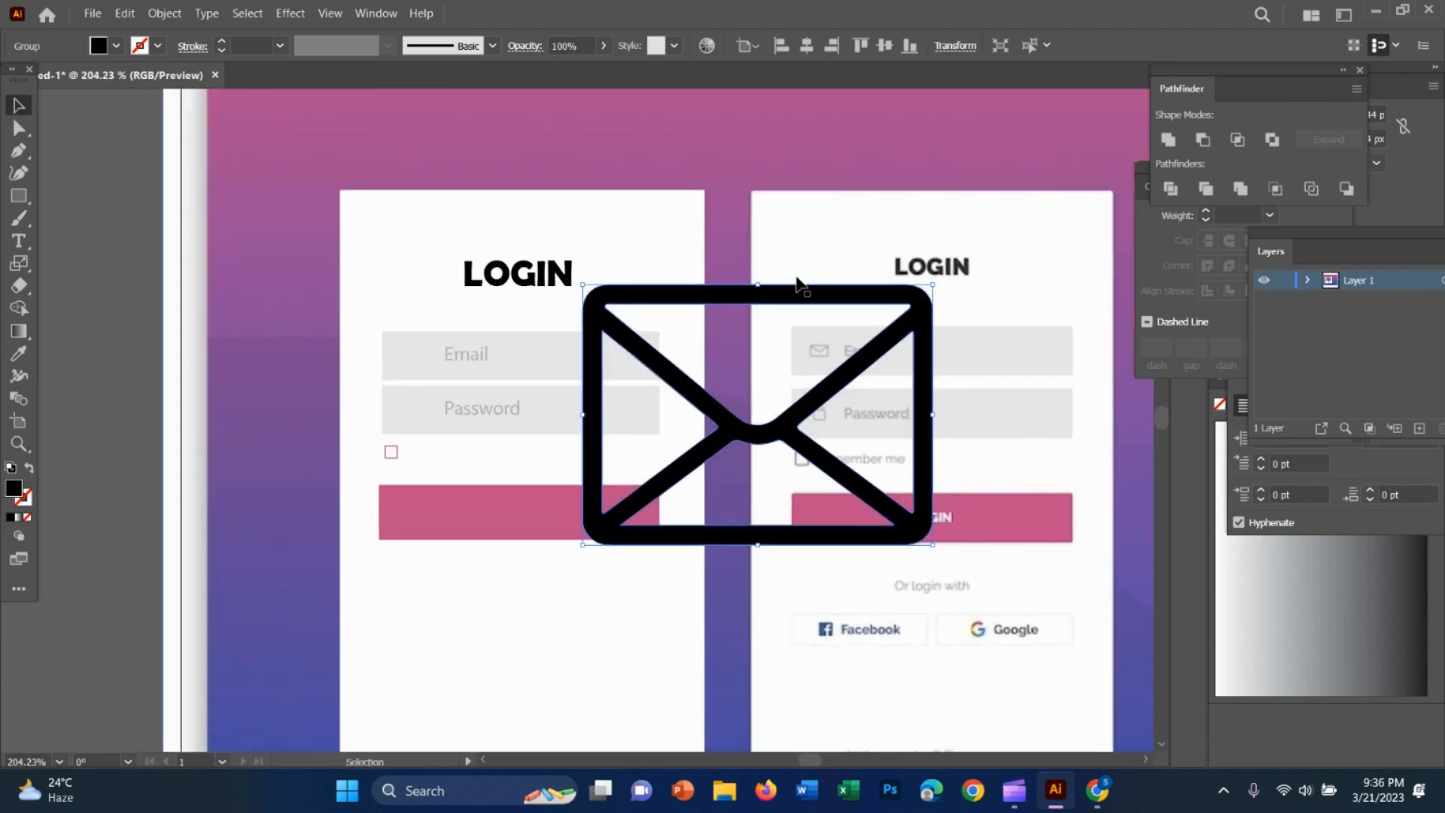
{"action": "left_click_drag", "start_coordinate": [796, 294], "coordinate": [578, 318]}
{"action": "left_click_drag", "start_coordinate": [714, 575], "coordinate": [628, 460]}
{"action": "left_click_drag", "start_coordinate": [526, 433], "coordinate": [705, 479]}
Reduce the envelope to a small icon about as tall as the Email text, leaving a gap between them
{"action": "key", "text": "z"}
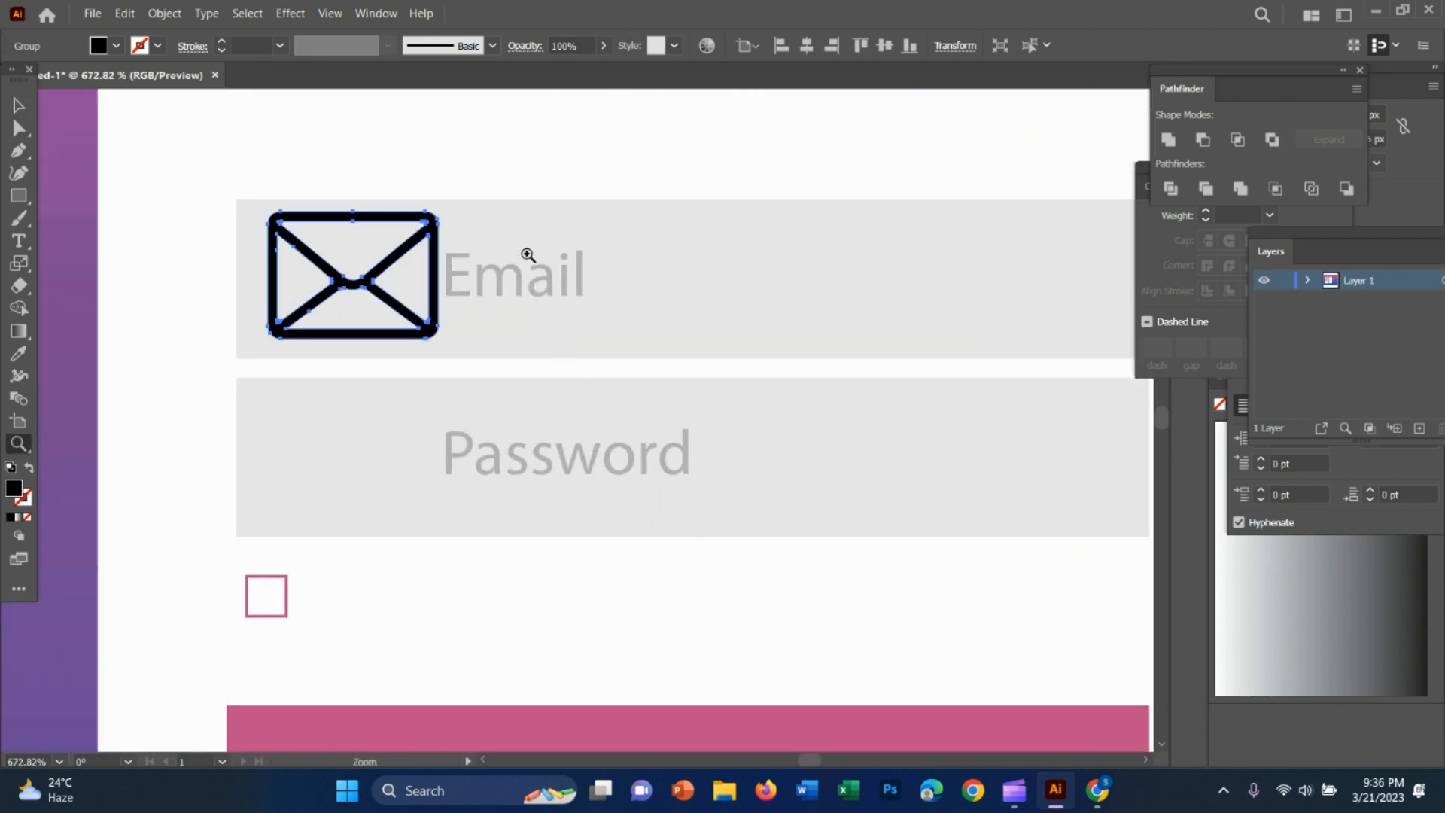
{"action": "key", "text": "v"}
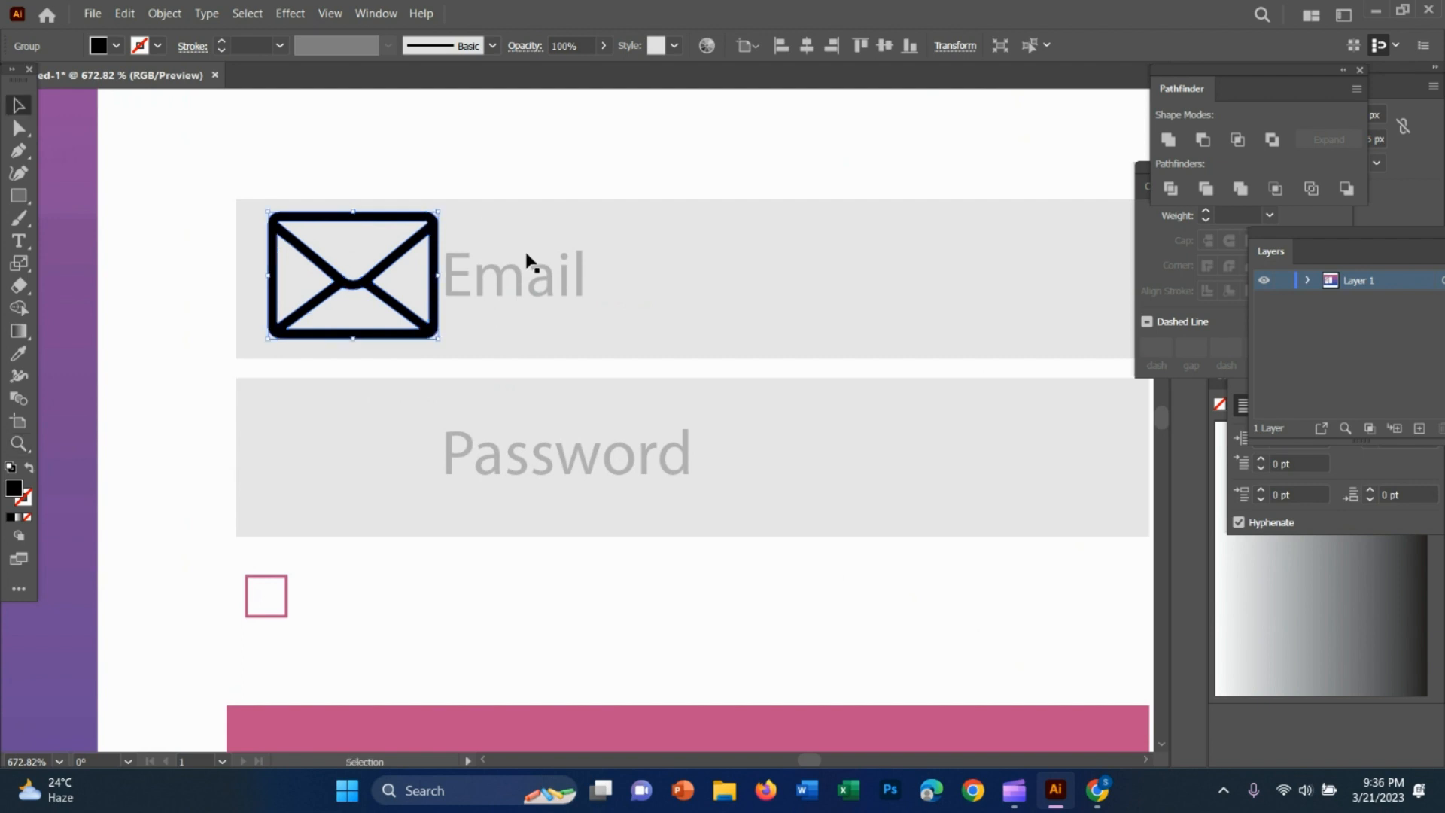
{"action": "left_click_drag", "start_coordinate": [437, 342], "coordinate": [410, 304]}
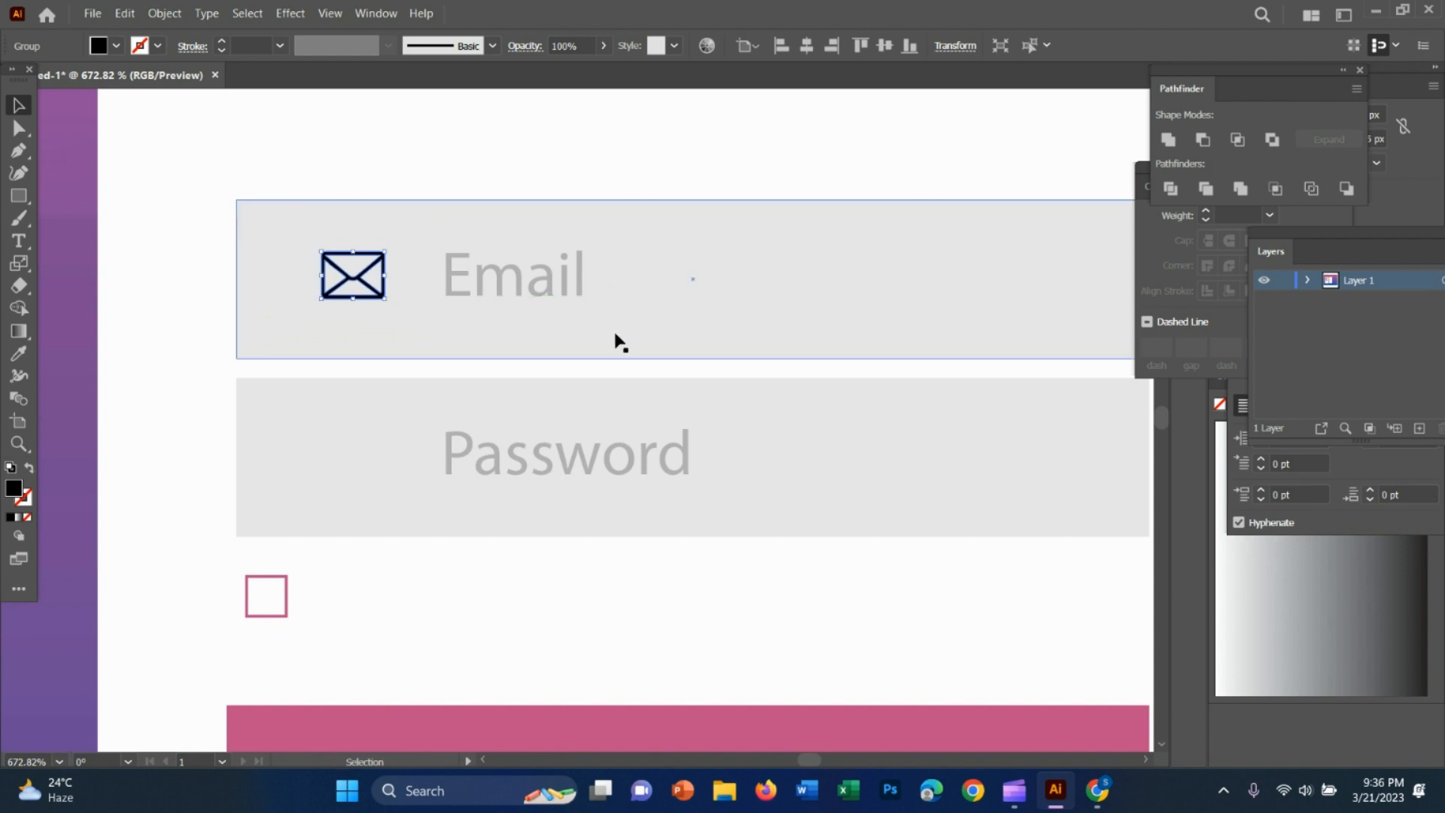
{"action": "left_click", "coordinate": [755, 325]}
Fill the envelope icon with the card's white using the Eyedropper
{"action": "left_click", "coordinate": [325, 265]}
{"action": "key", "text": "i"}
{"action": "left_click", "coordinate": [625, 165]}
{"action": "left_click", "coordinate": [21, 113]}
{"action": "left_click", "coordinate": [892, 232]}
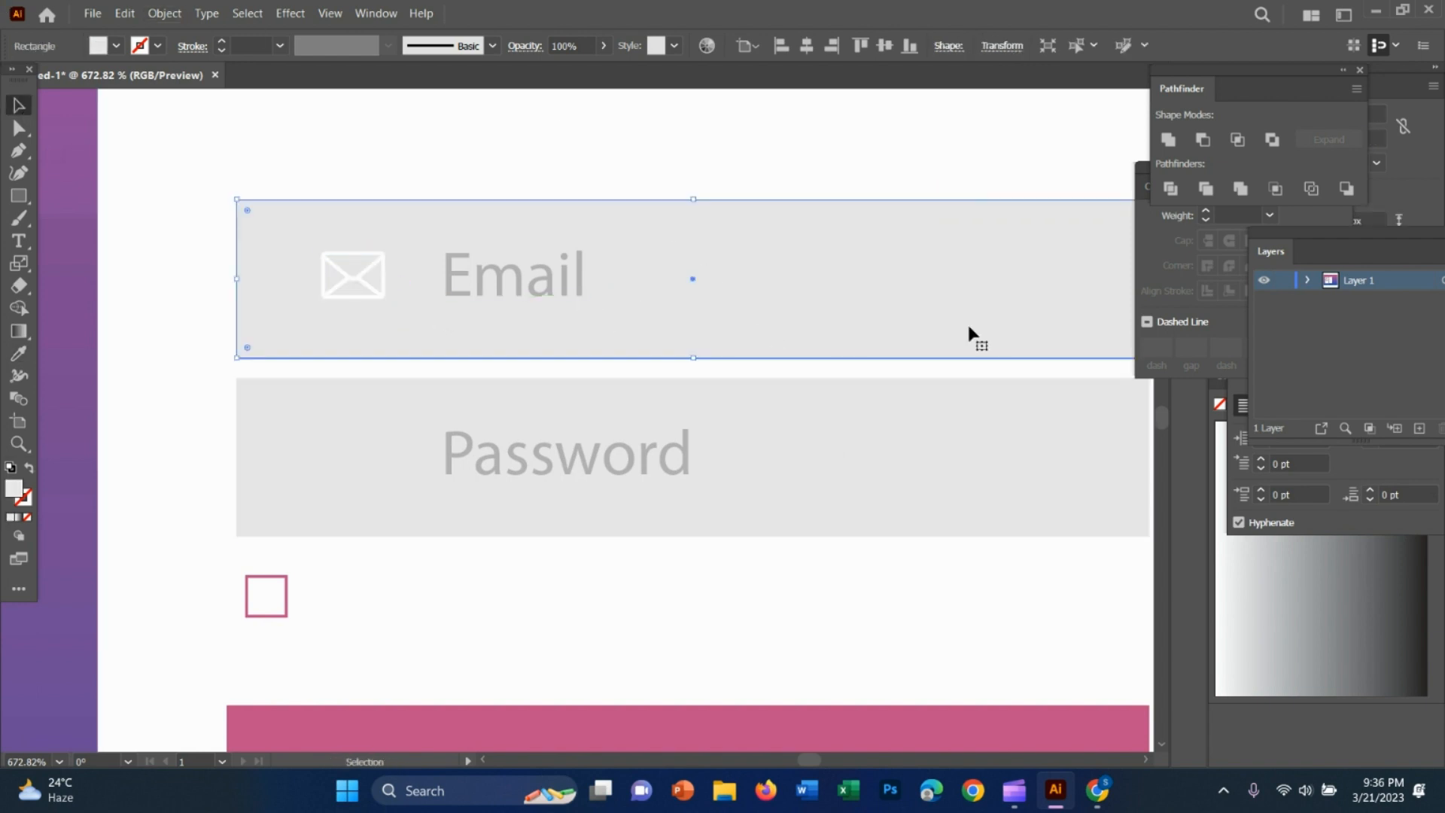
Compare the envelope icon's appearance with the one in the reference form's Email field
{"action": "key", "text": "z"}
{"action": "left_click_drag", "start_coordinate": [909, 316], "coordinate": [612, 252]}
{"action": "key", "text": "space"}
{"action": "left_click_drag", "start_coordinate": [966, 418], "coordinate": [535, 450]}
{"action": "left_click_drag", "start_coordinate": [334, 350], "coordinate": [597, 313]}
{"action": "left_click", "coordinate": [13, 106]}
{"action": "left_click", "coordinate": [297, 305]}
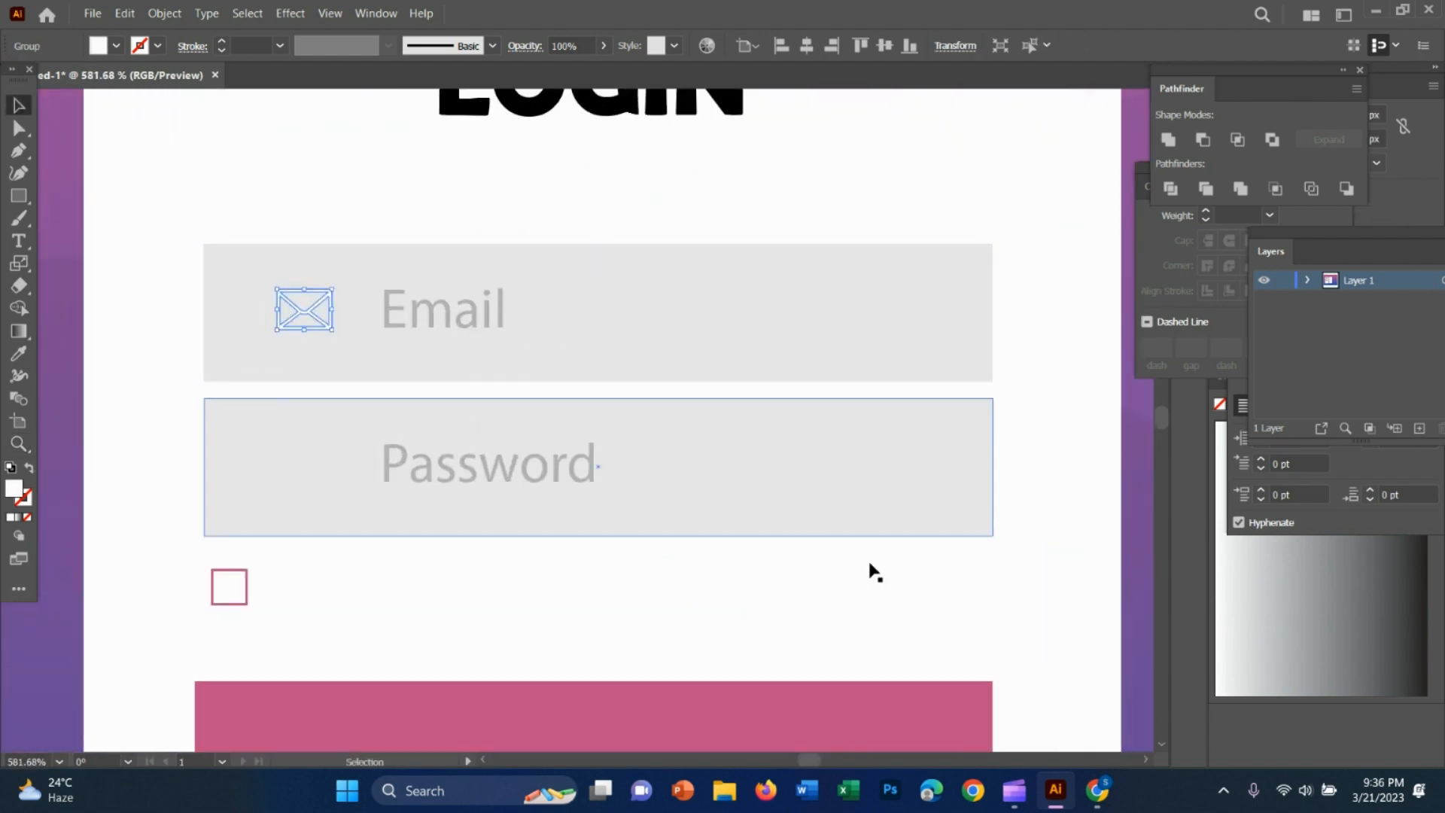
{"action": "key", "text": "z"}
{"action": "left_click_drag", "start_coordinate": [831, 540], "coordinate": [677, 484]}
{"action": "key", "text": "v"}
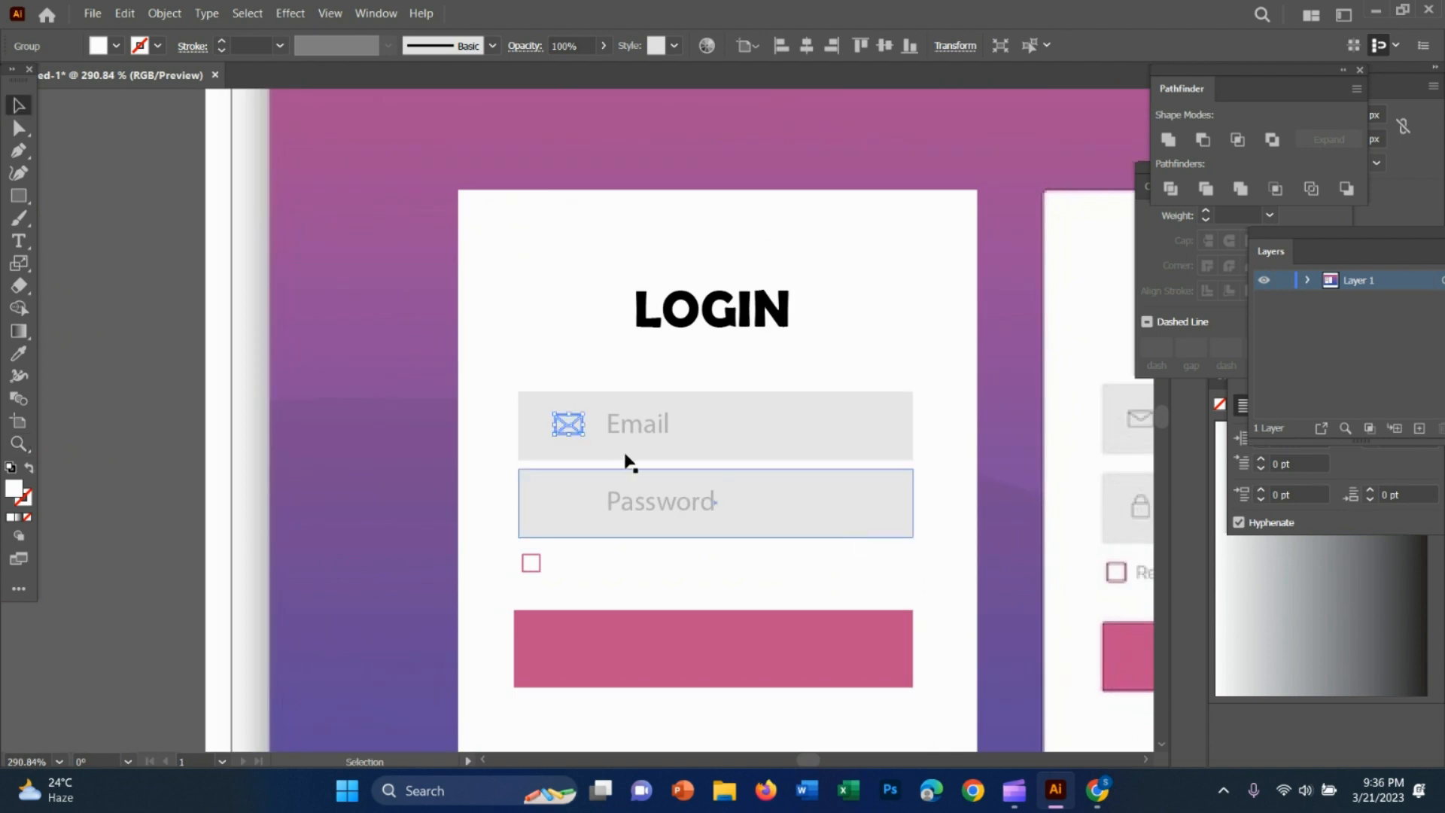
{"action": "key", "text": "space"}
{"action": "left_click_drag", "start_coordinate": [820, 535], "coordinate": [627, 522]}
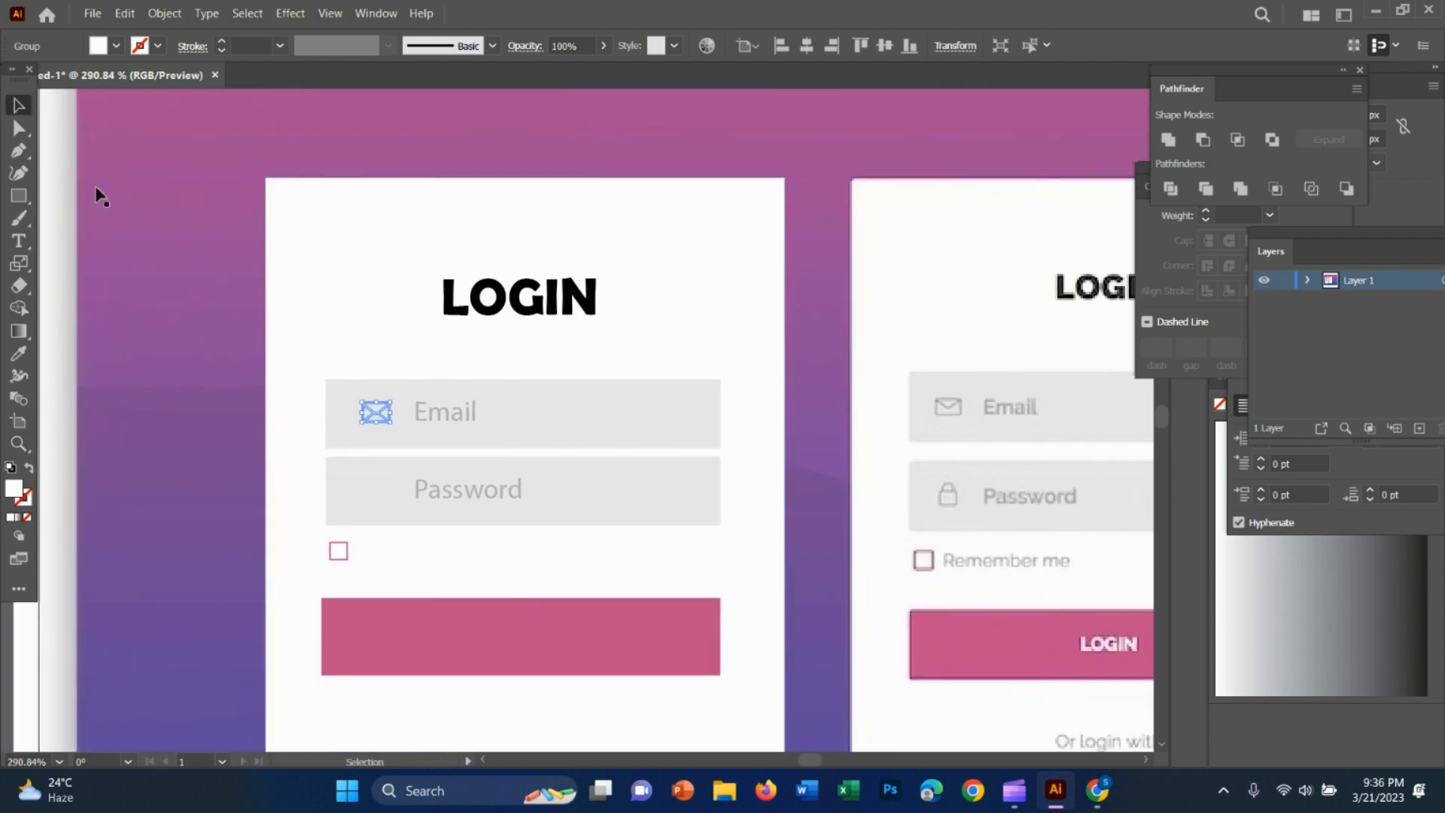
Recolour the envelope icon by sampling the reference form's envelope icon with the Eyedropper
{"action": "left_click", "coordinate": [582, 315]}
{"action": "left_click", "coordinate": [382, 413]}
{"action": "key", "text": "i"}
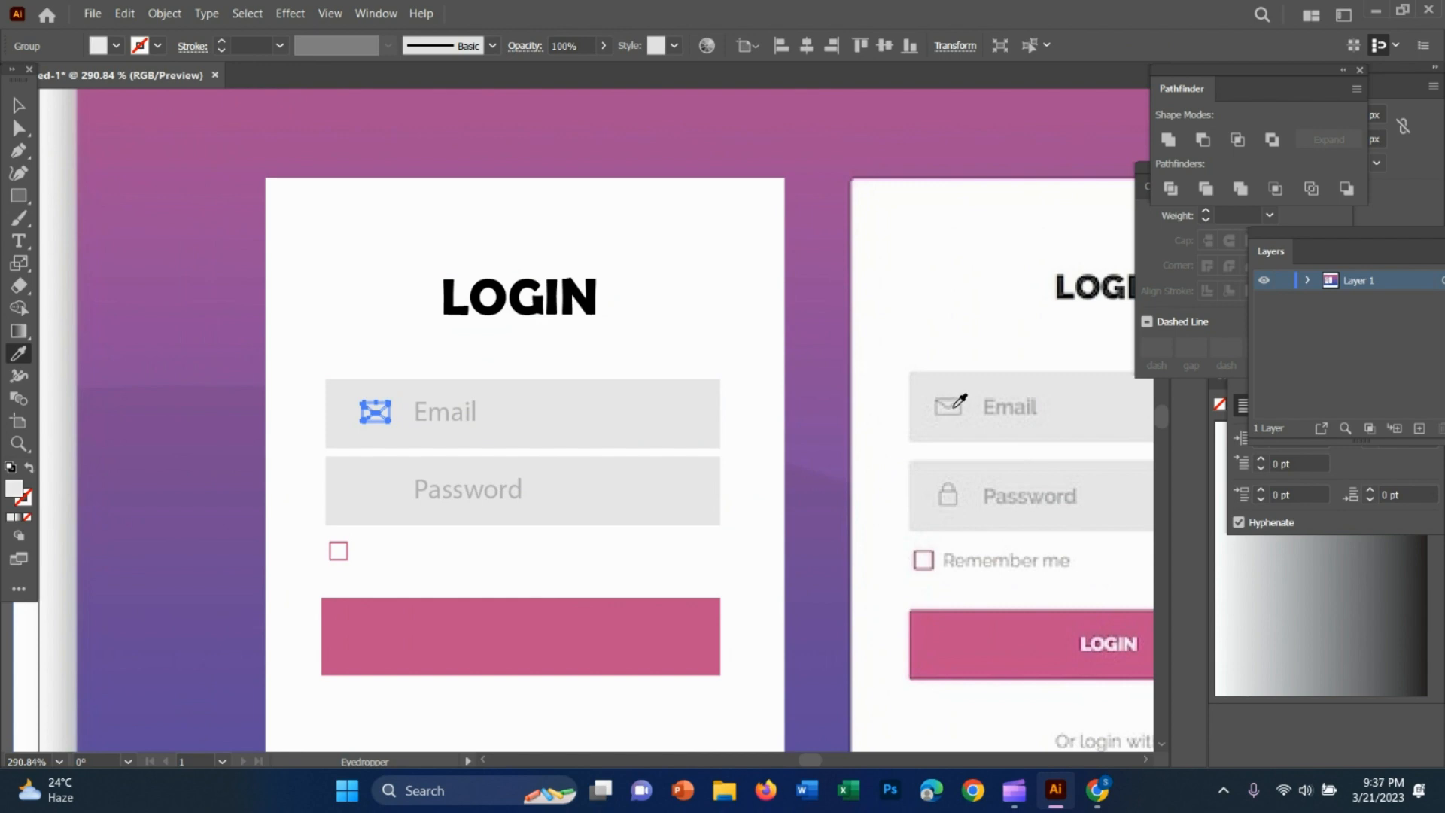
{"action": "left_click", "coordinate": [961, 398]}
{"action": "key", "text": "v"}
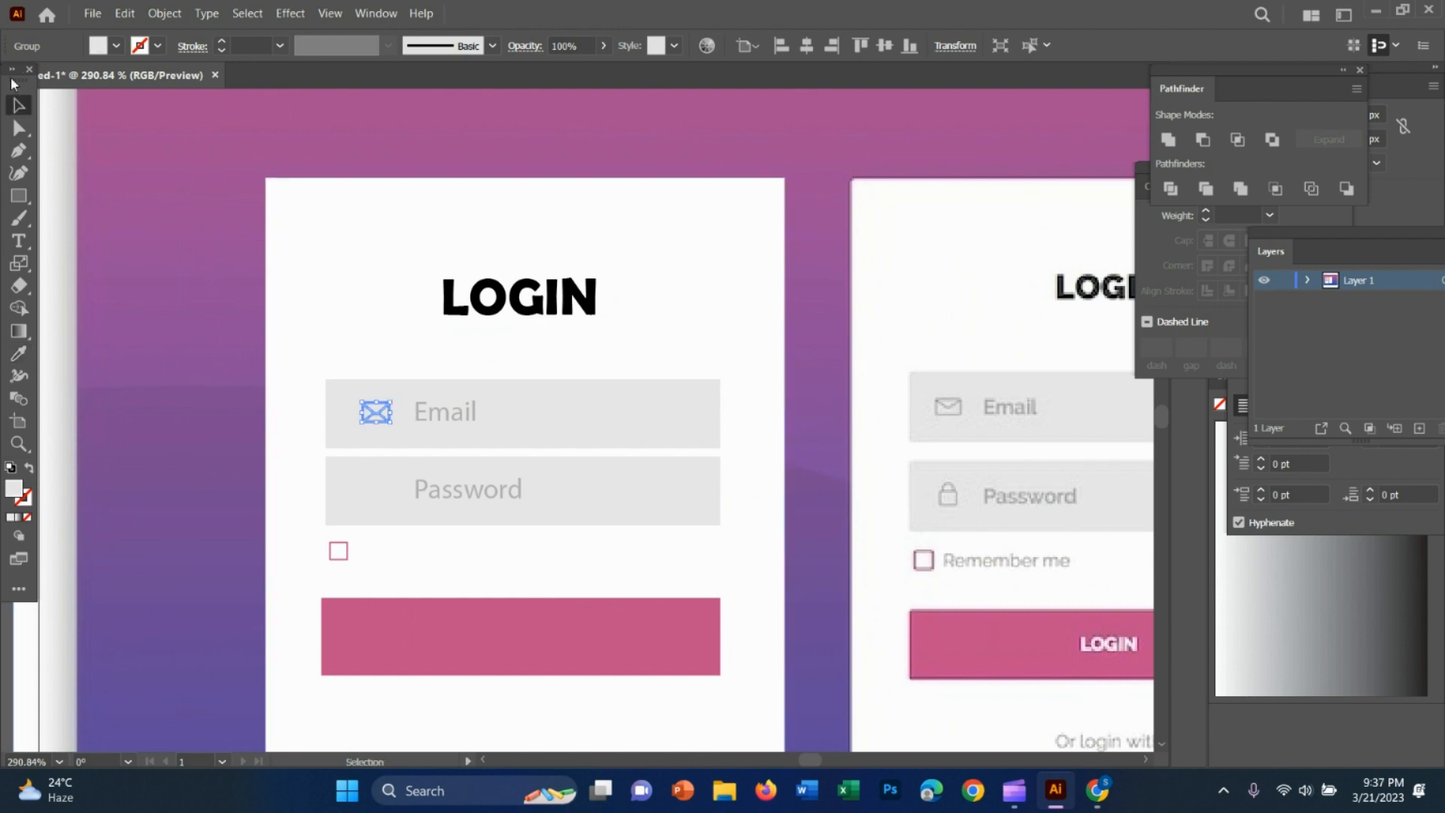
Fill the envelope icon in the Email field with a medium grey swatch
{"action": "left_click", "coordinate": [709, 382]}
{"action": "left_click", "coordinate": [387, 414]}
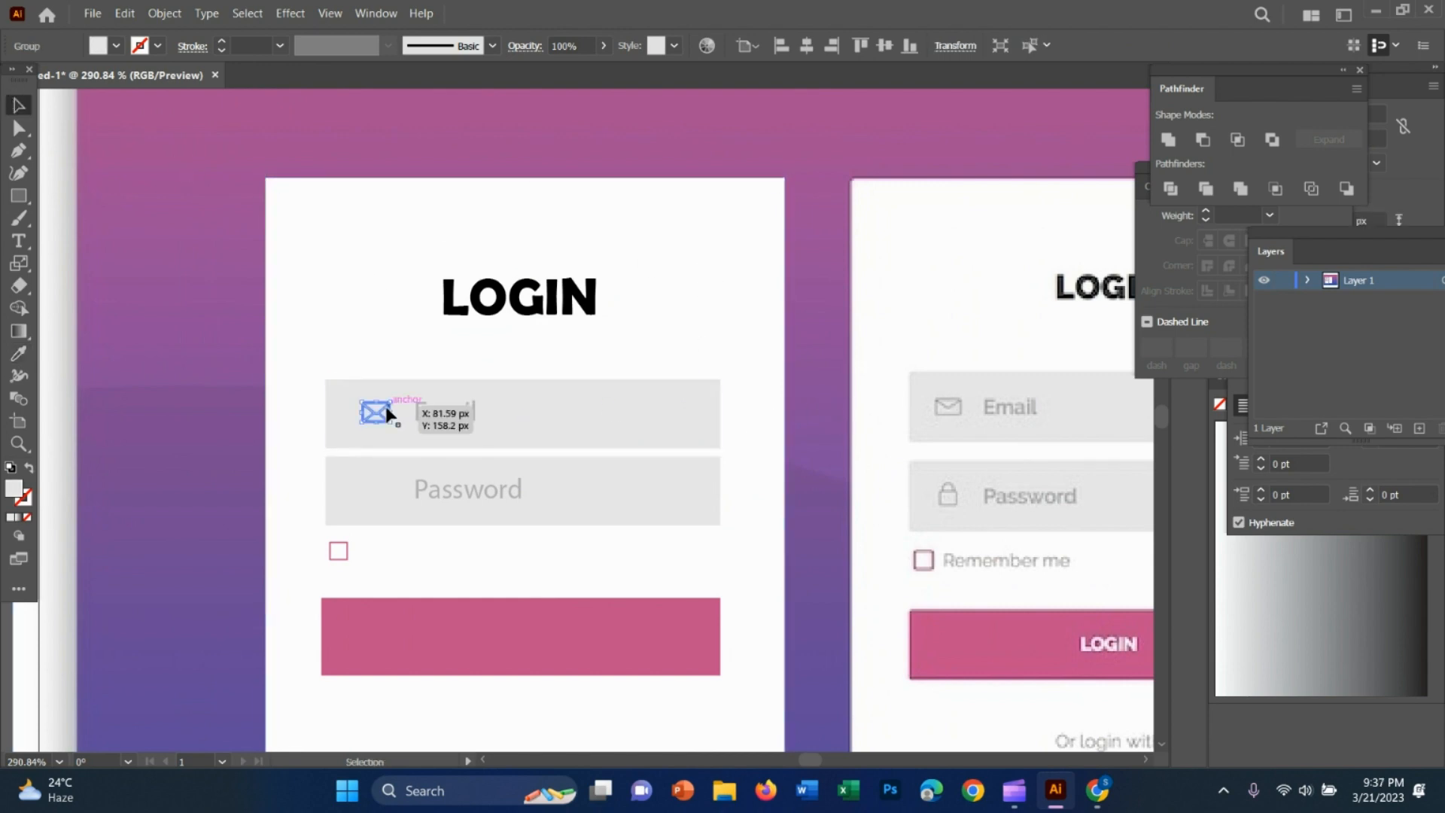
{"action": "left_click", "coordinate": [102, 48]}
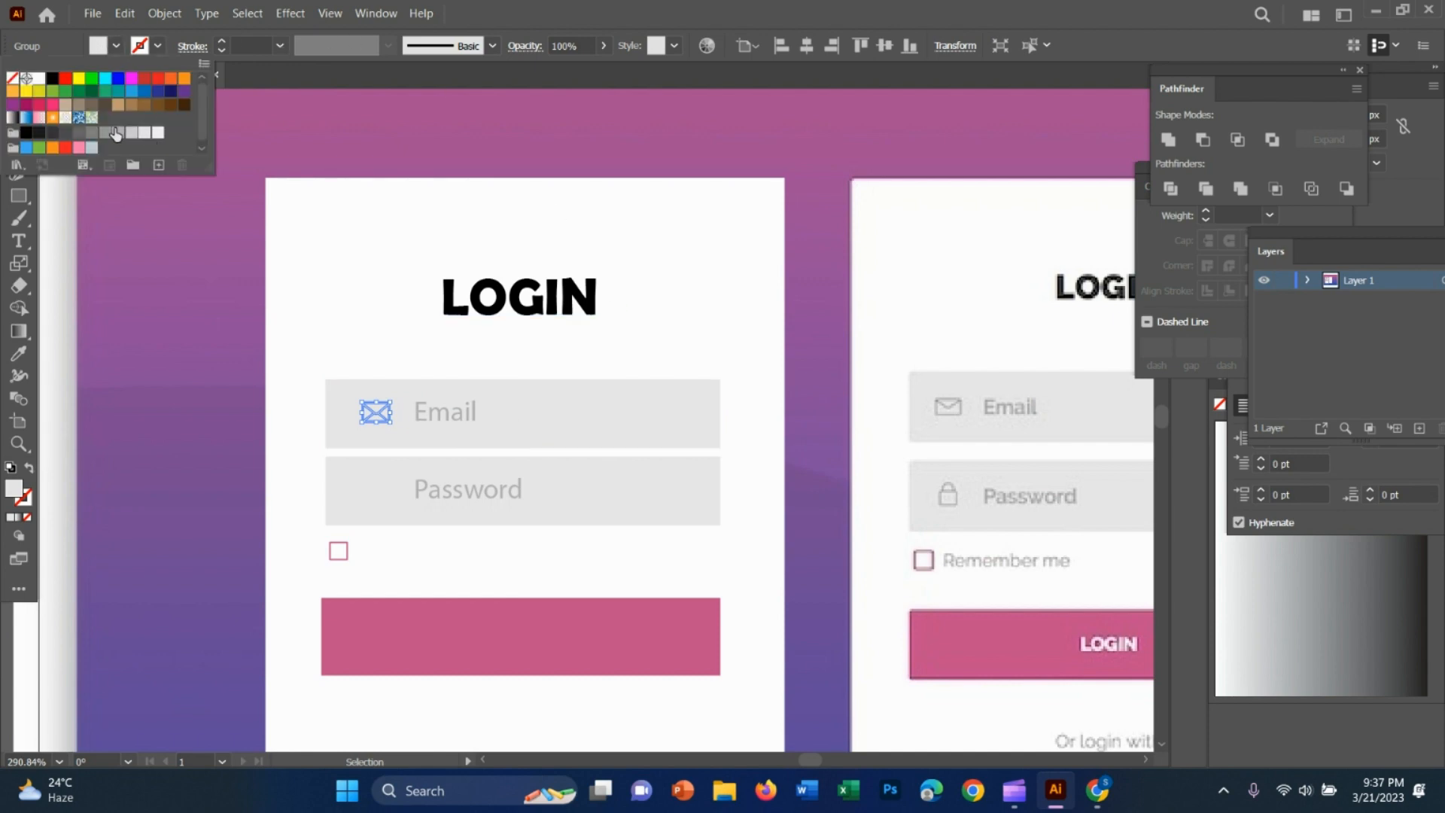
{"action": "left_click", "coordinate": [116, 134]}
{"action": "left_click", "coordinate": [678, 280]}
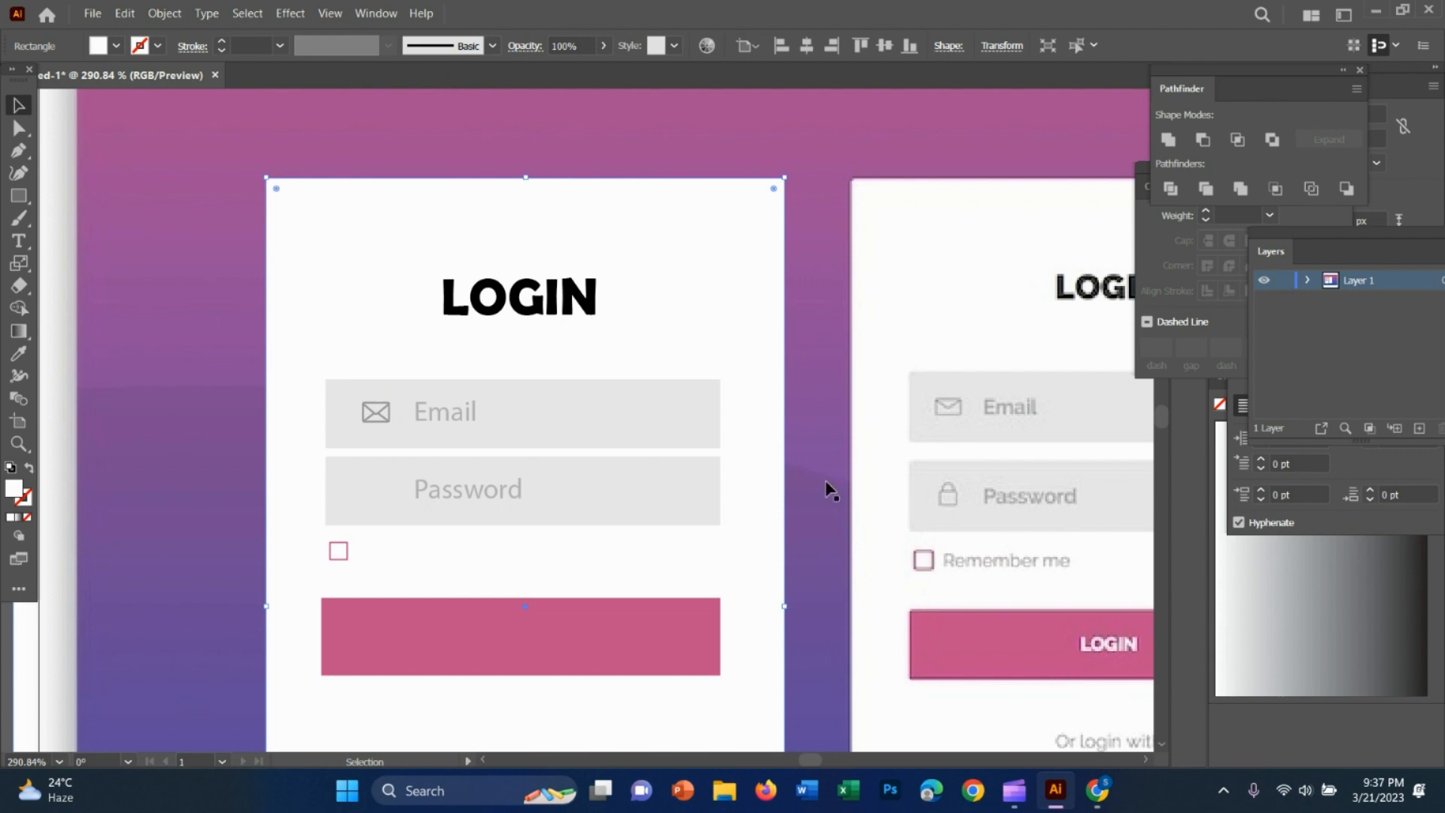
Switch to Chrome and search Google for "lock vector"
{"action": "left_click", "coordinate": [1097, 788]}
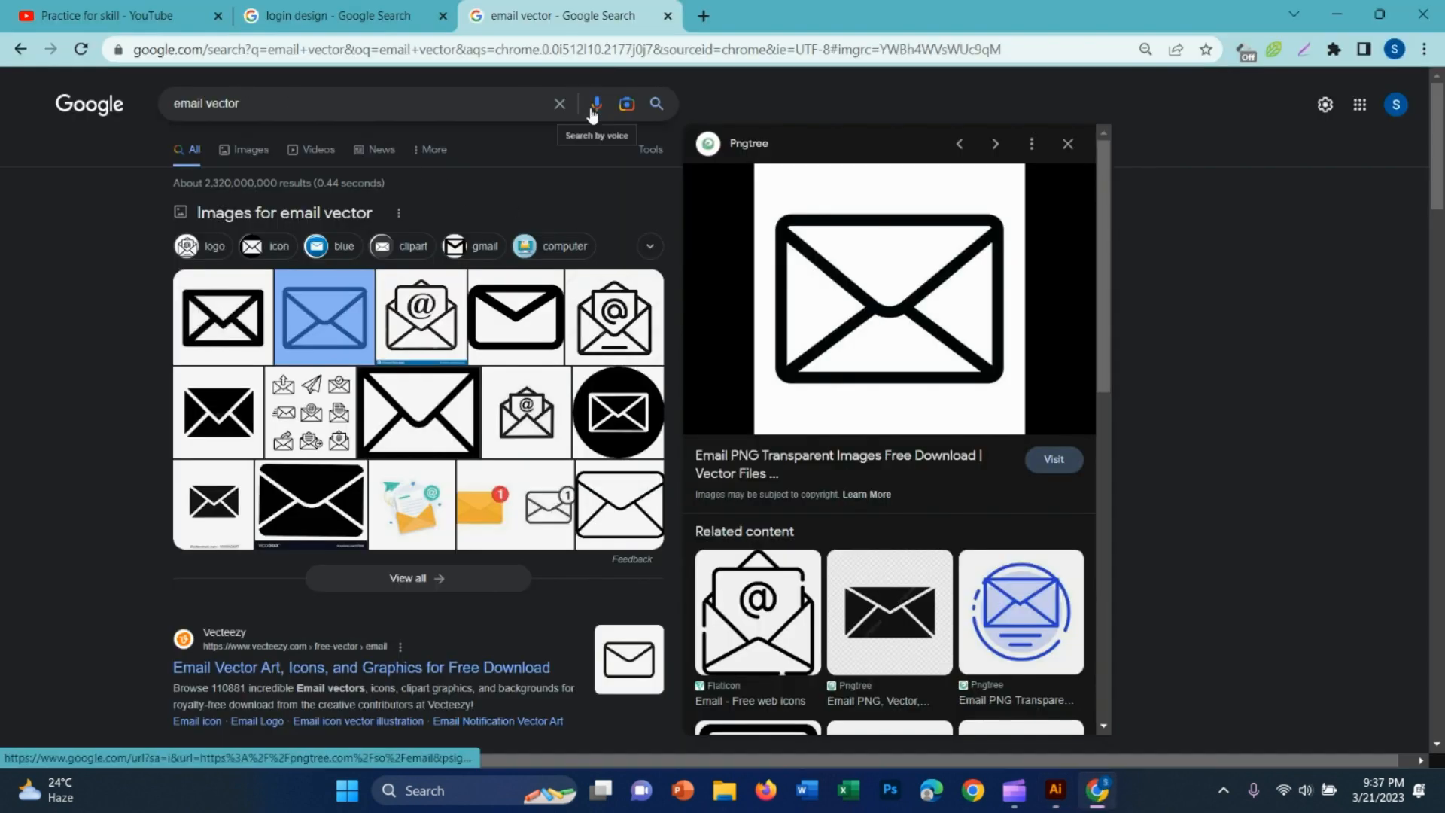
{"action": "left_click", "coordinate": [560, 106]}
{"action": "type", "text": "lo"}
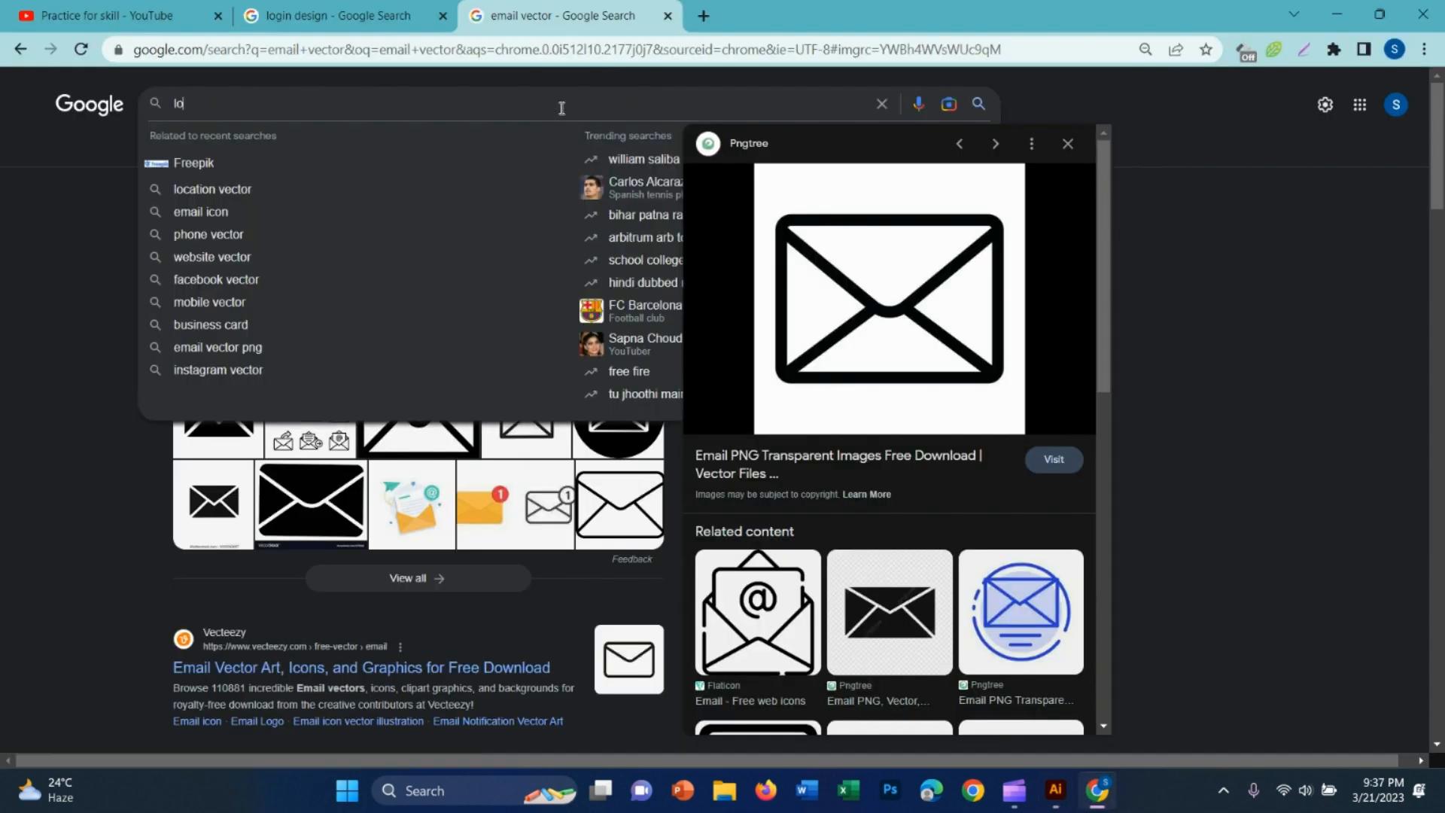
{"action": "type", "text": "ck vector"}
{"action": "key", "text": "Return"}
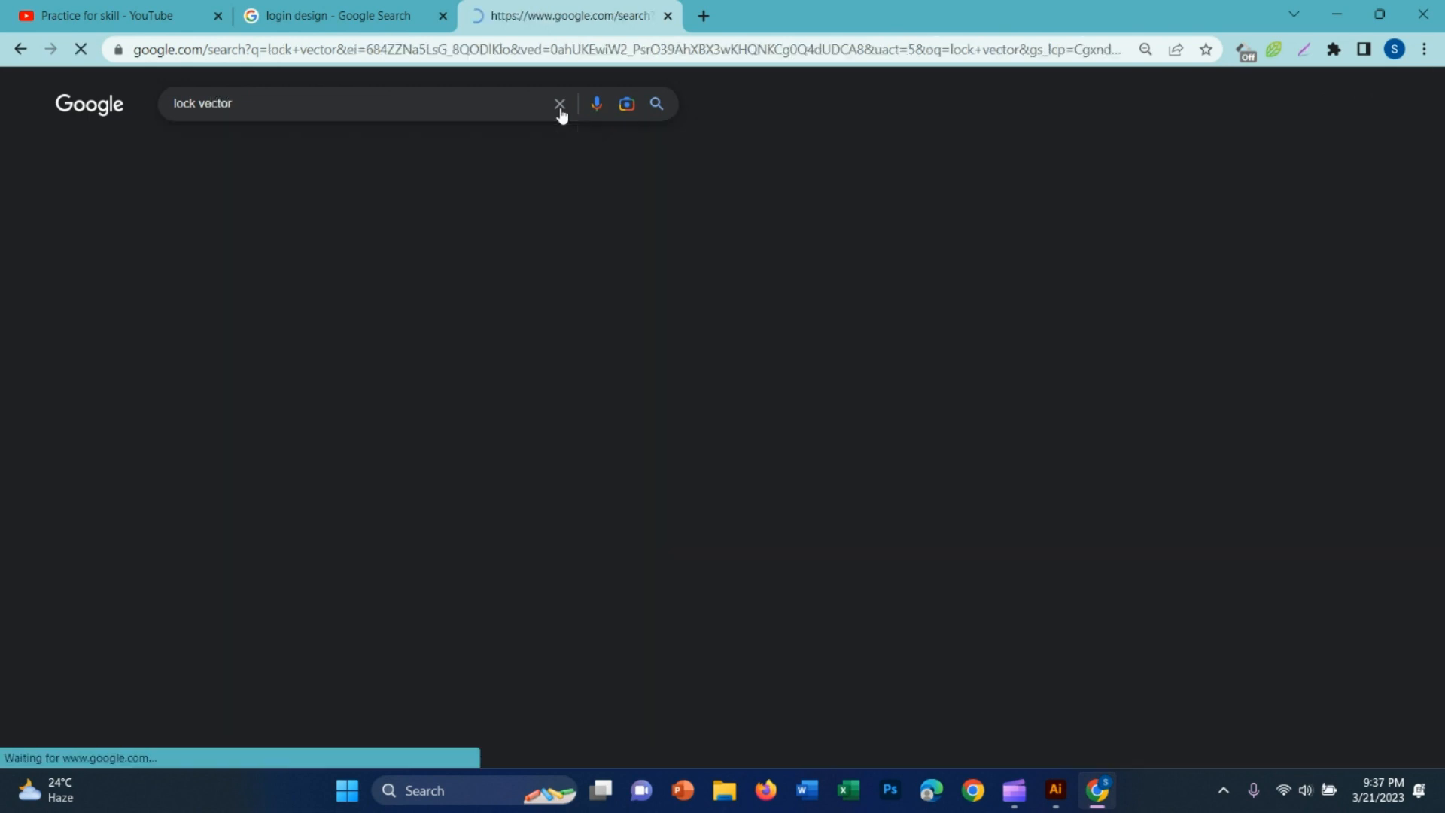
Copy the outlined padlock image with a keyhole from the results and paste it into the Illustrator document
{"action": "left_click", "coordinate": [420, 309]}
{"action": "right_click", "coordinate": [903, 299]}
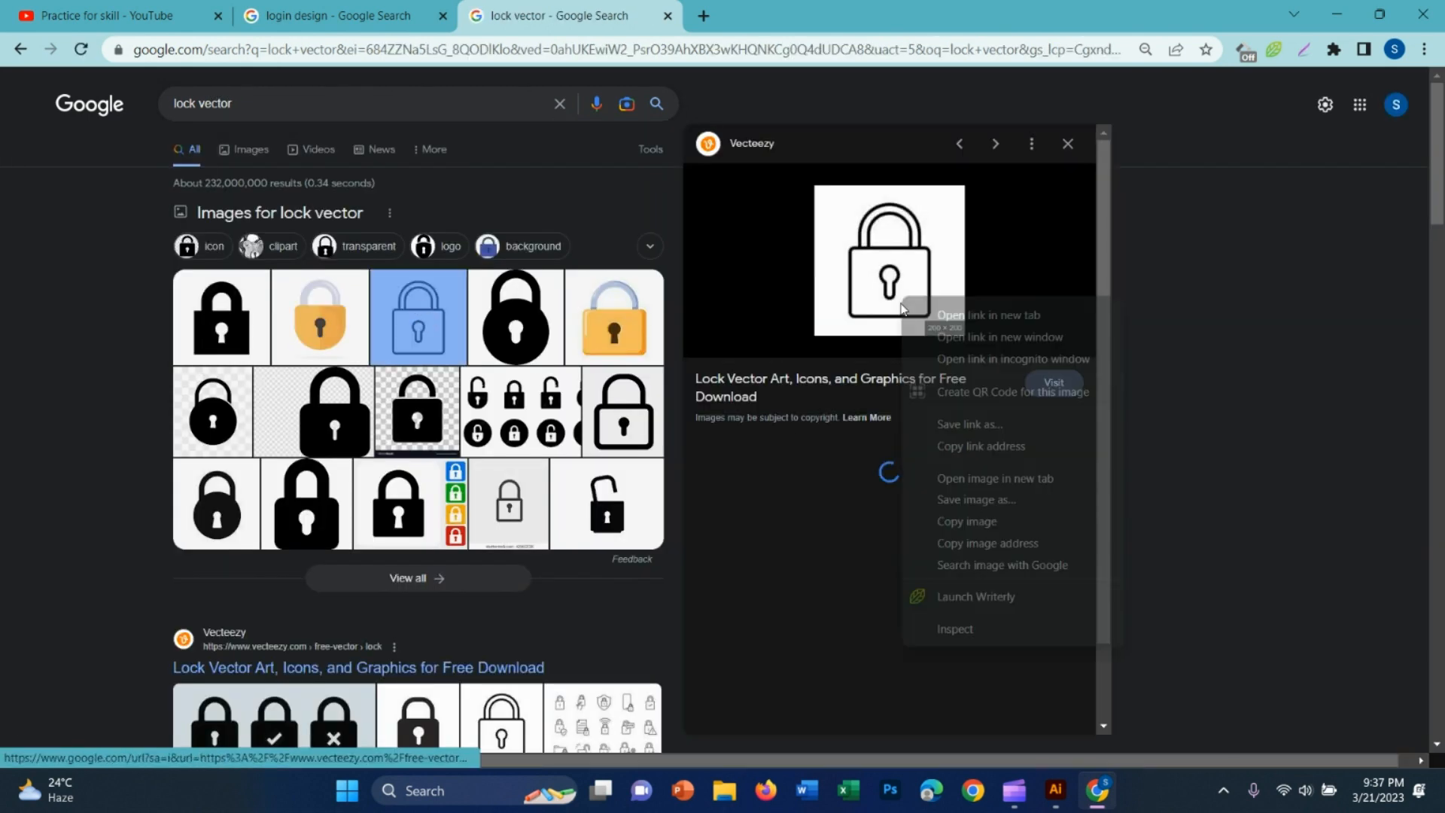
{"action": "left_click", "coordinate": [967, 521]}
{"action": "left_click", "coordinate": [1055, 790]}
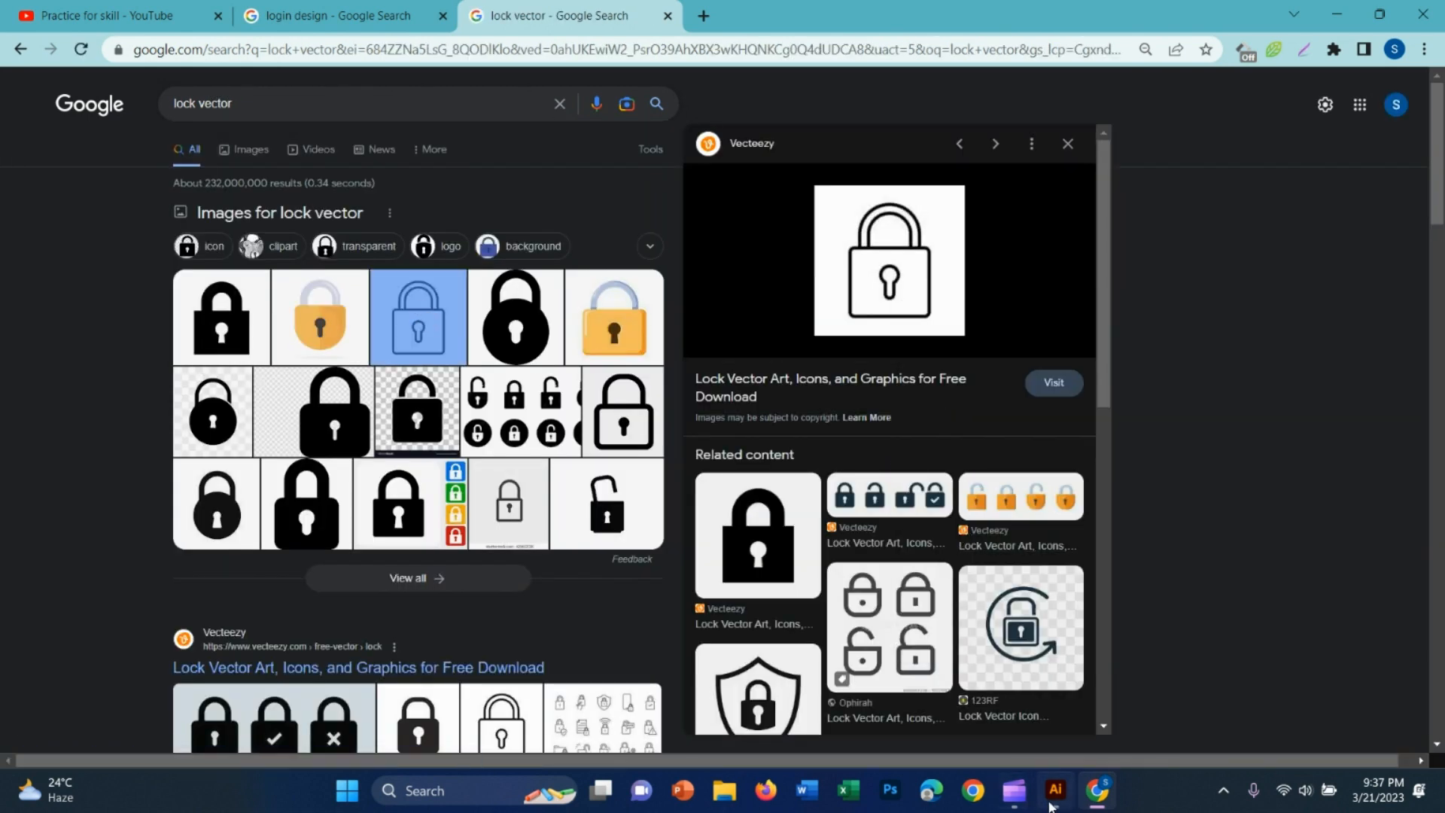
{"action": "key", "text": "ctrl+v"}
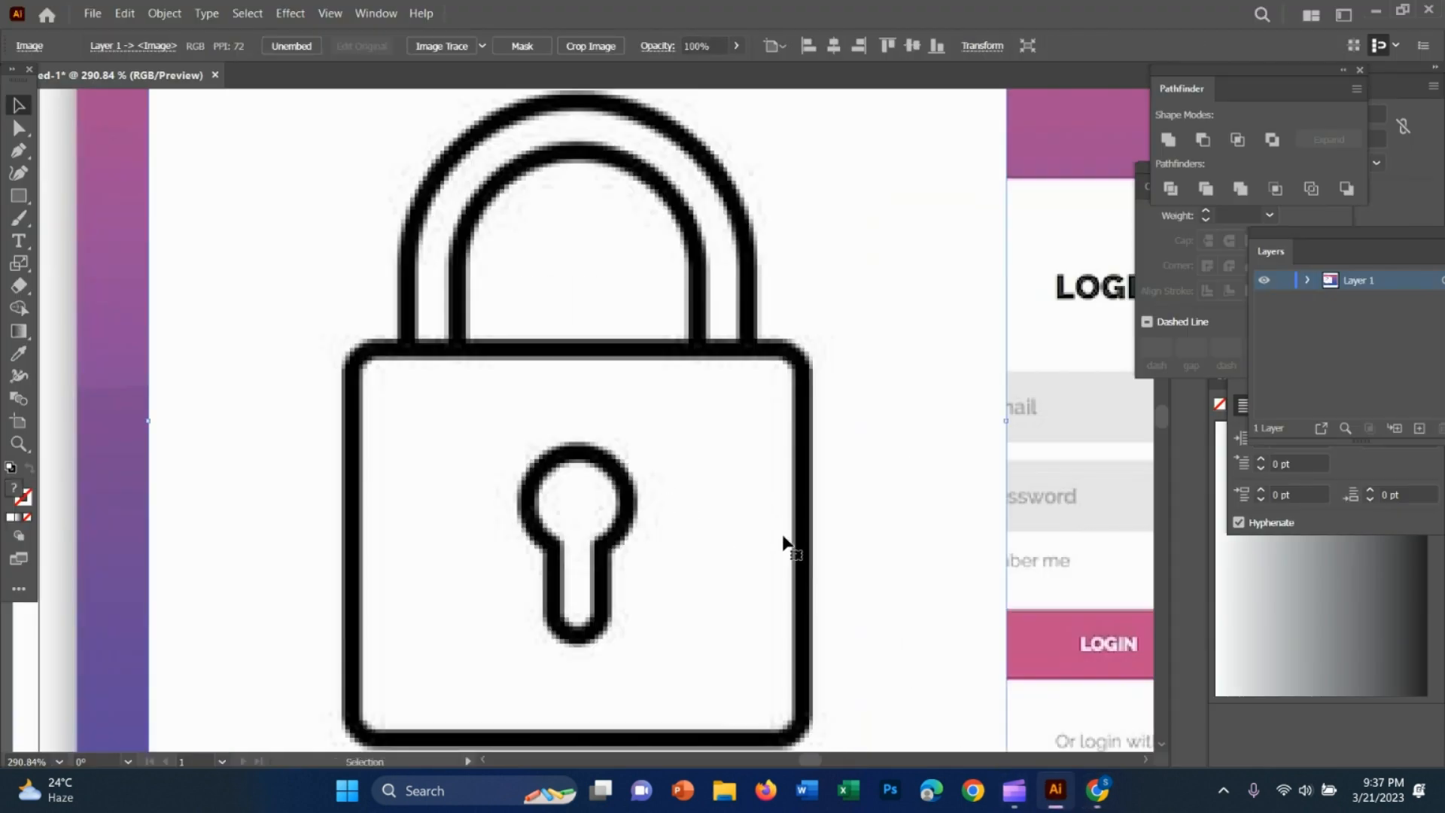
Trace the padlock image with the Silhouettes preset and expand it into vector shapes
{"action": "left_click", "coordinate": [805, 547], "text": "alt"}
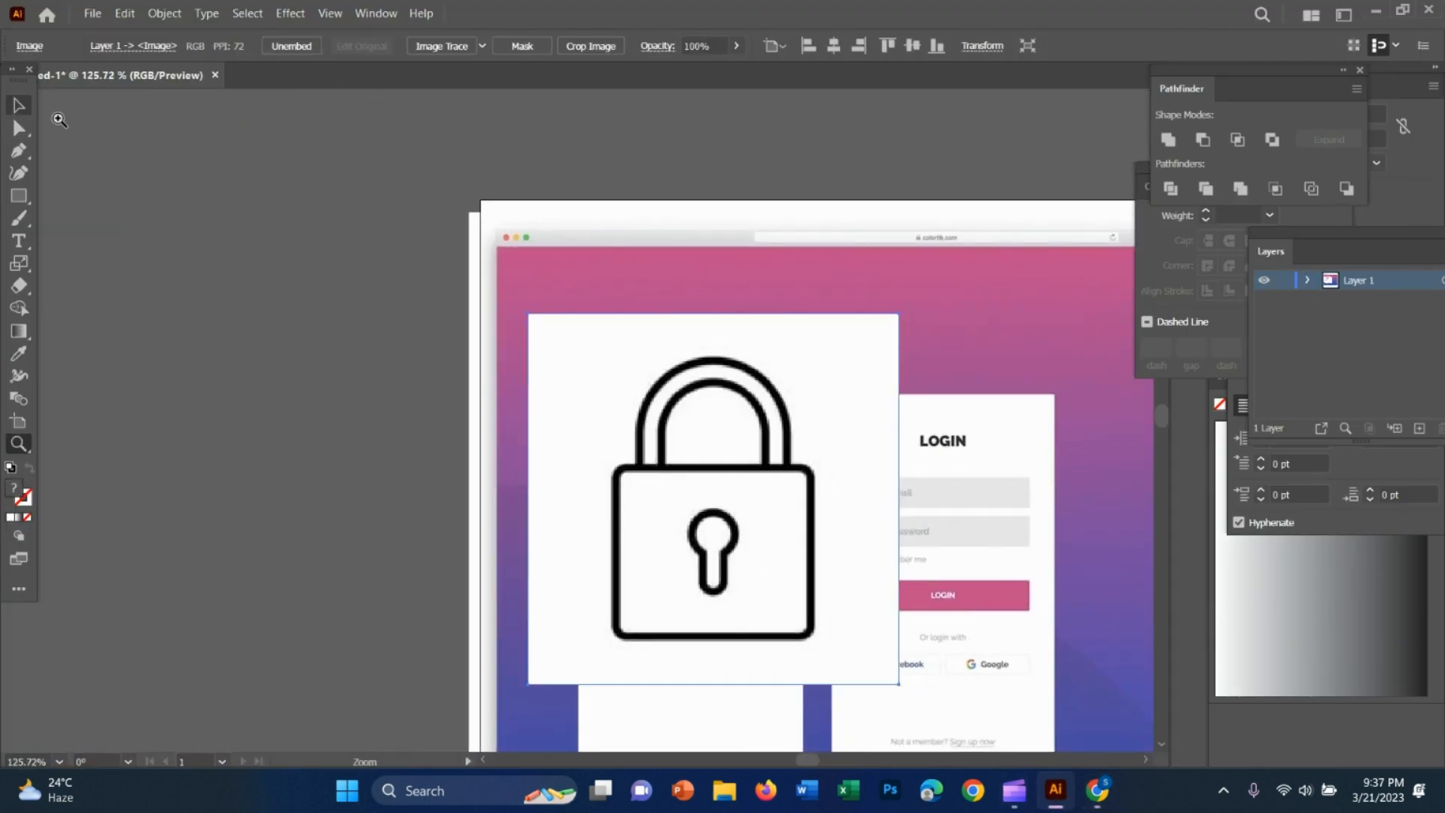
{"action": "left_click", "coordinate": [482, 45]}
{"action": "left_click", "coordinate": [526, 274]}
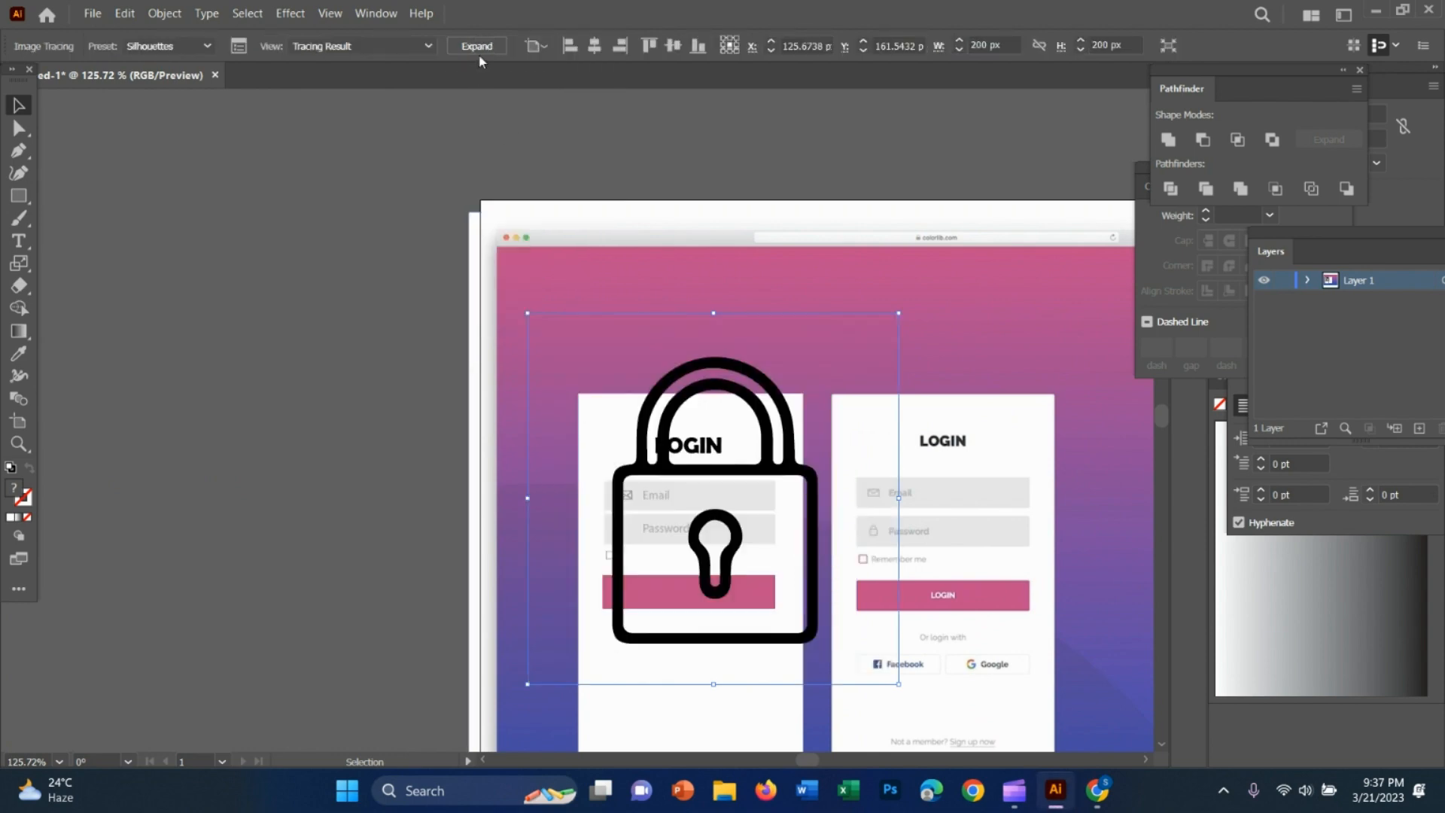
{"action": "left_click", "coordinate": [477, 46]}
Scale the padlock down to icon size and place it in the Password field before the text
{"action": "left_click_drag", "start_coordinate": [765, 475], "coordinate": [927, 494]}
{"action": "left_click_drag", "start_coordinate": [984, 659], "coordinate": [902, 583]}
{"action": "key", "text": "z"}
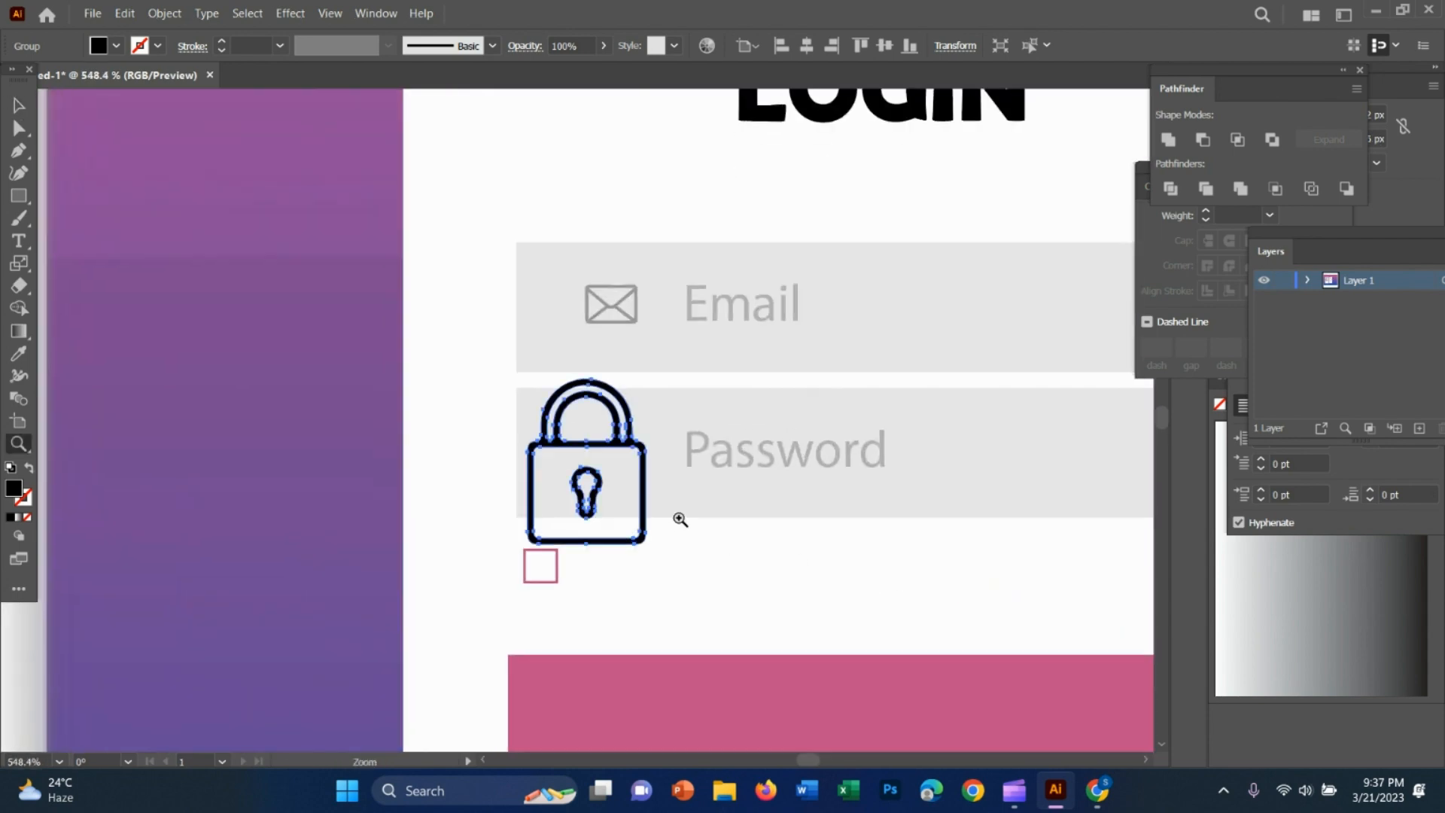
{"action": "key", "text": "v"}
{"action": "left_click_drag", "start_coordinate": [649, 548], "coordinate": [608, 468]}
{"action": "left_click", "coordinate": [626, 492], "text": "shift"}
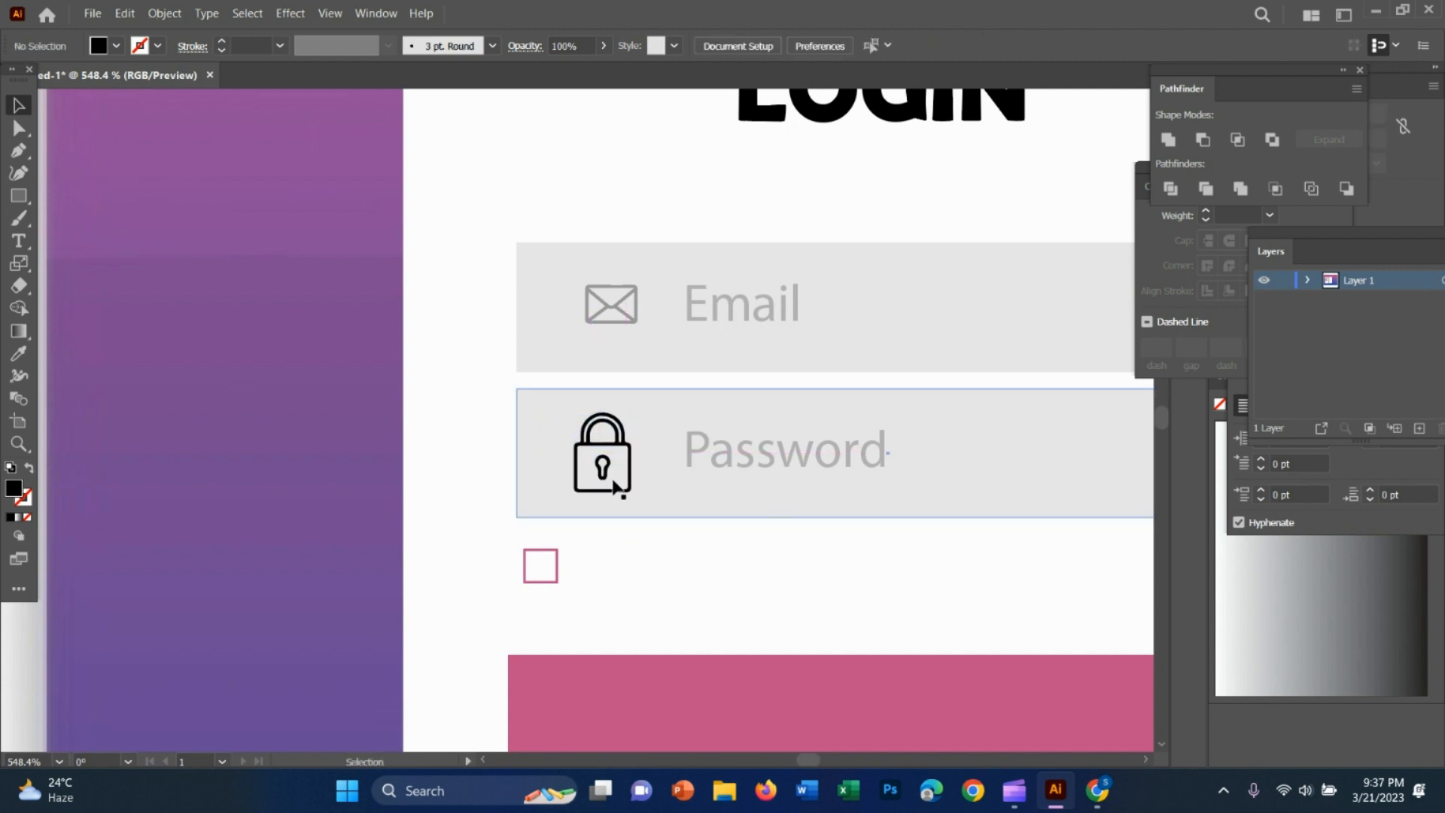
Shrink the padlock icon further and shift it slightly towards the Password text, roughly under the envelope icon
{"action": "left_click", "coordinate": [614, 481]}
{"action": "left_click", "coordinate": [616, 443]}
{"action": "left_click_drag", "start_coordinate": [630, 494], "coordinate": [624, 478]}
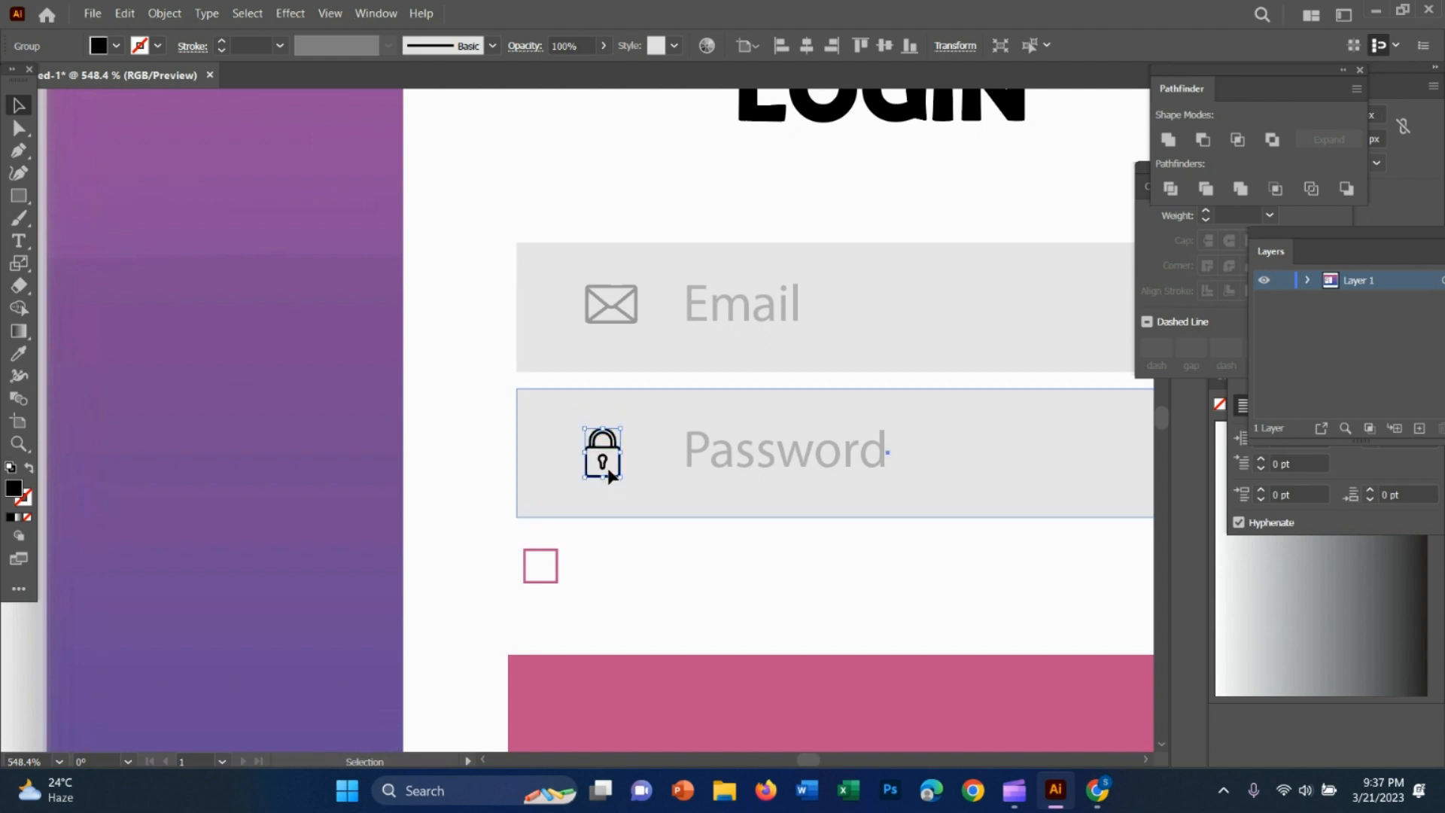
{"action": "left_click", "coordinate": [616, 475]}
{"action": "key", "text": "ctrl+z"}
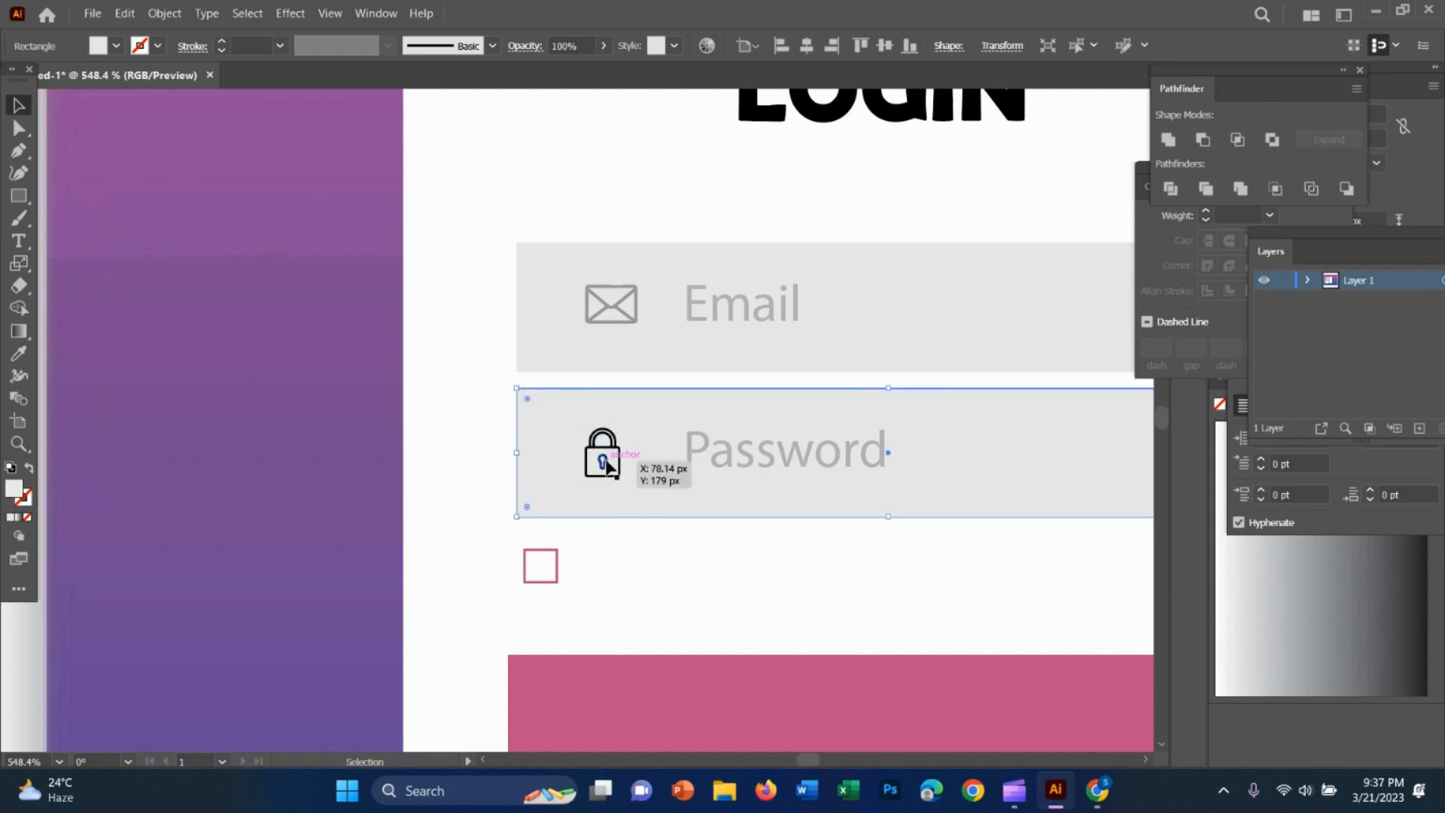
{"action": "left_click_drag", "start_coordinate": [603, 461], "coordinate": [617, 453]}
{"action": "left_click_drag", "start_coordinate": [842, 587], "coordinate": [800, 597]}
{"action": "left_click_drag", "start_coordinate": [903, 603], "coordinate": [519, 545]}
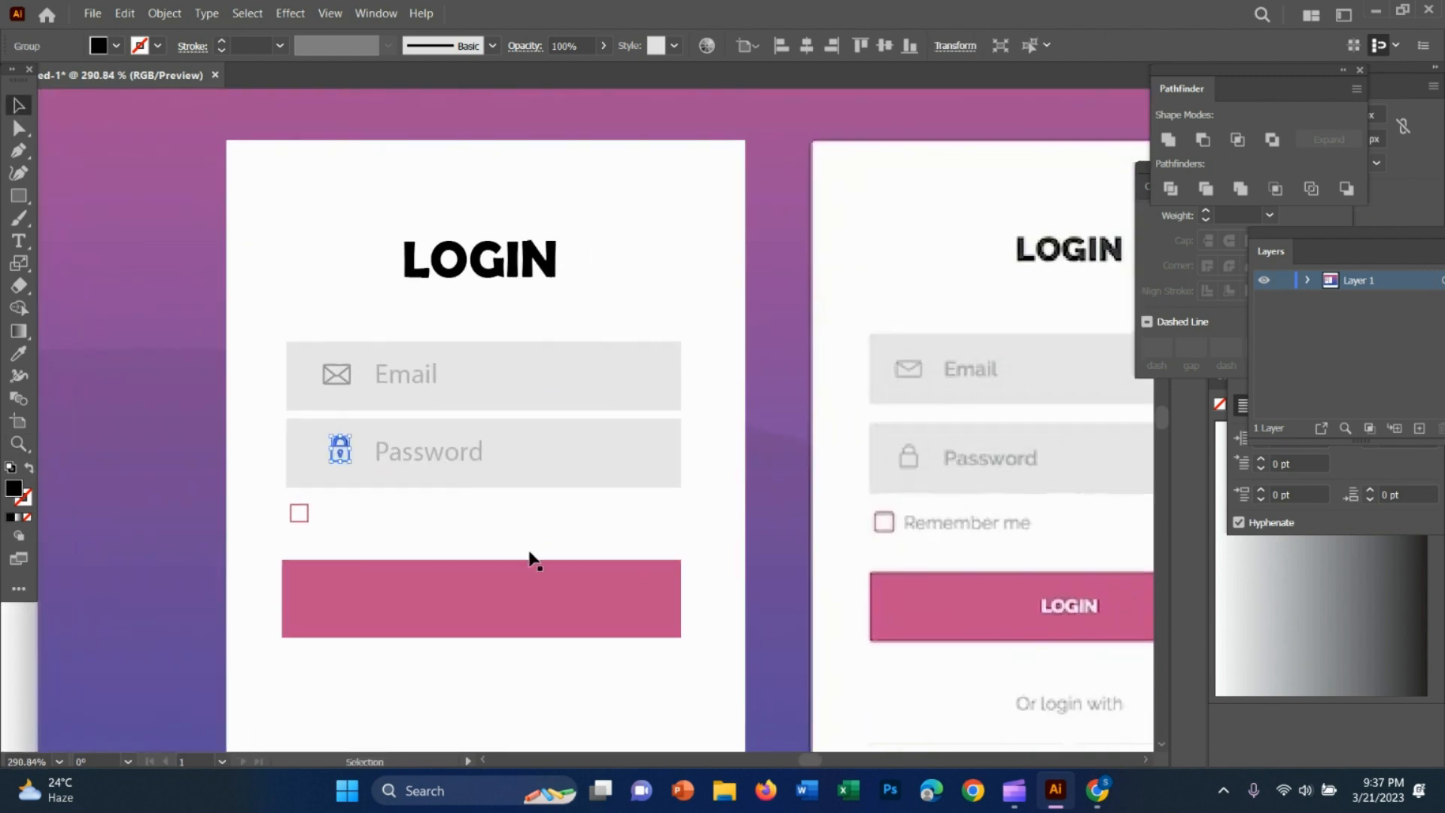
Examine the padlock icon's size and placement against the reference form's Password field
{"action": "left_click", "coordinate": [790, 494]}
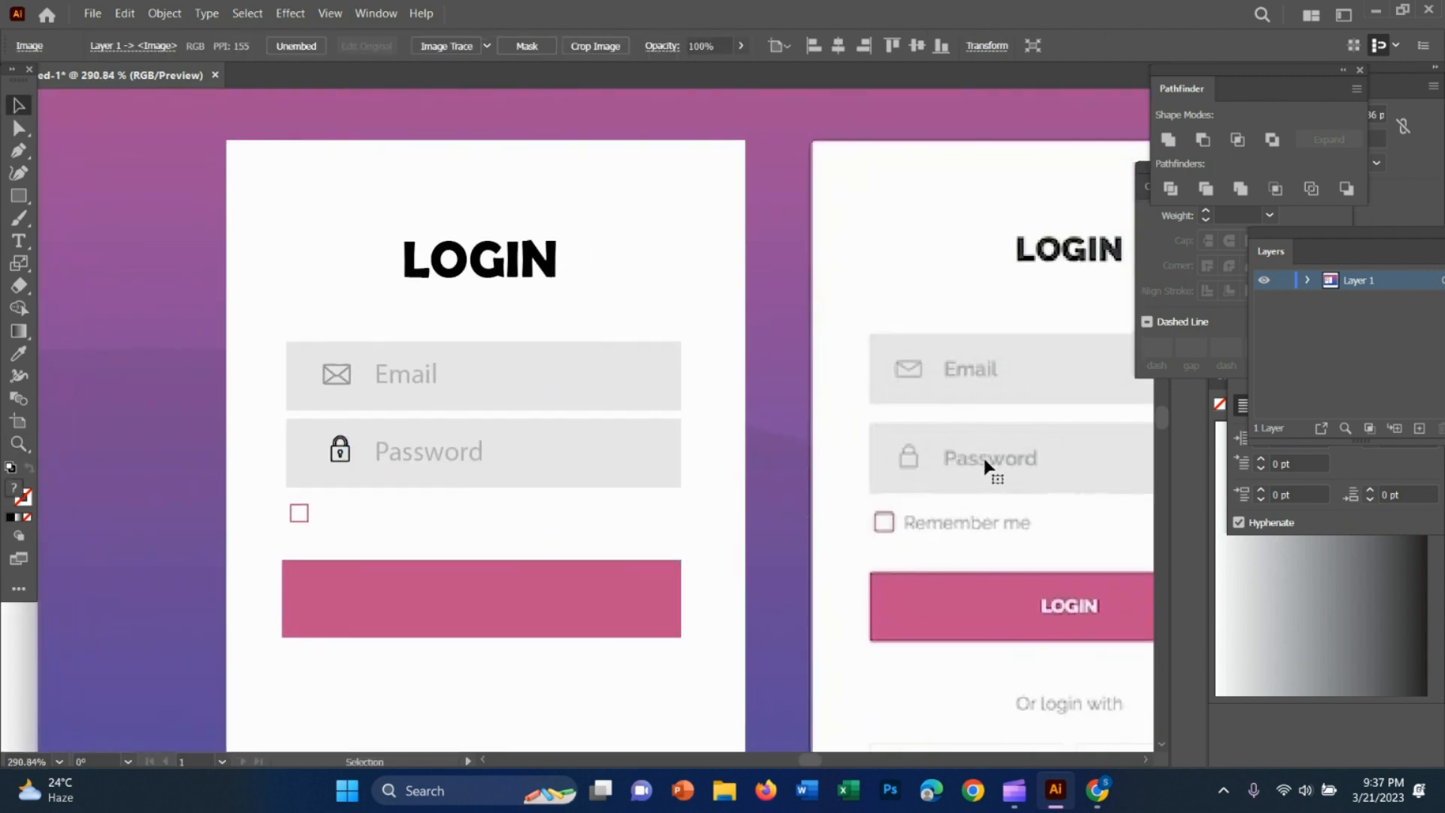
{"action": "key", "text": "z"}
{"action": "left_click_drag", "start_coordinate": [367, 489], "coordinate": [637, 508]}
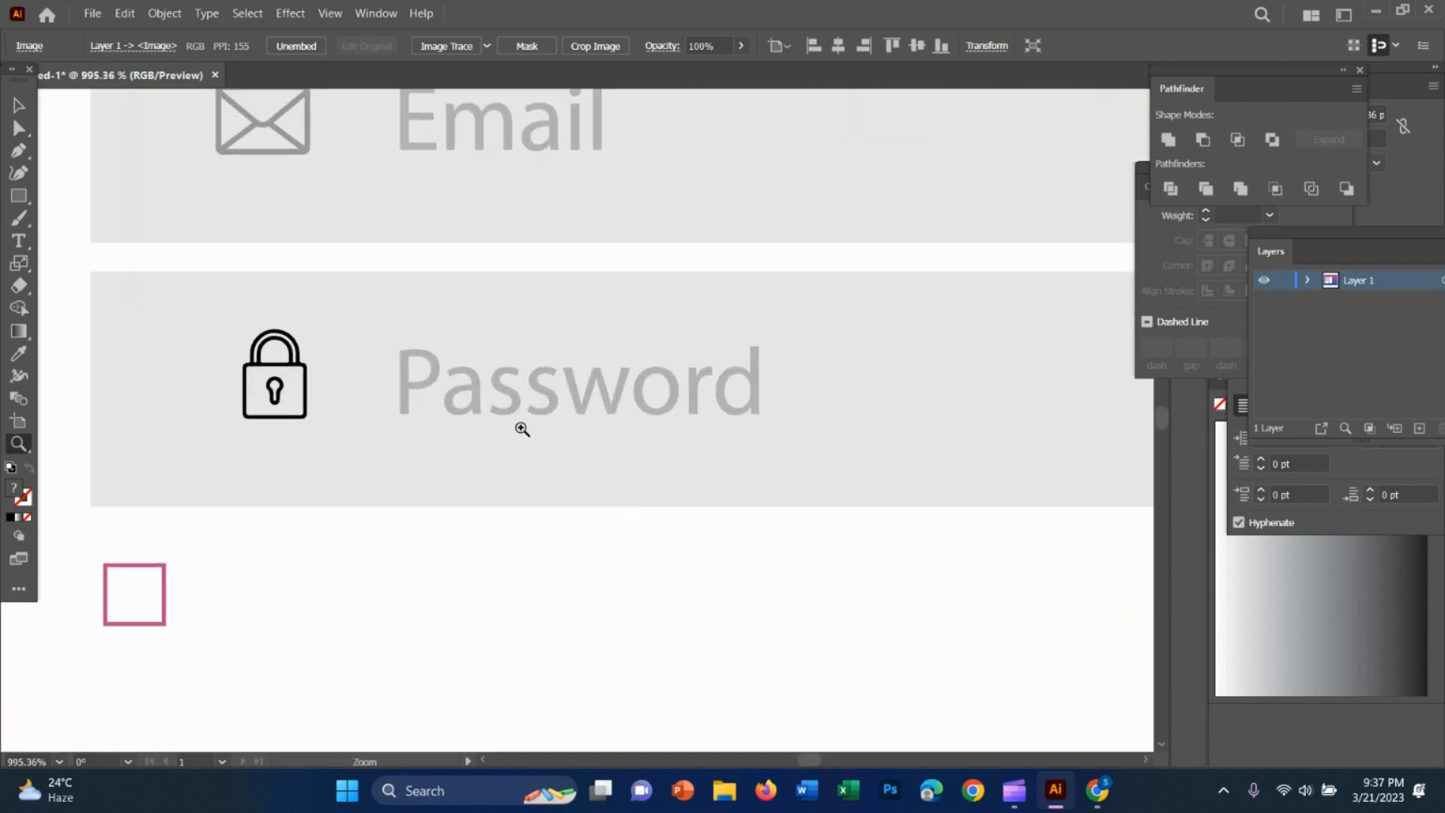
{"action": "key", "text": "v"}
{"action": "left_click", "coordinate": [286, 369]}
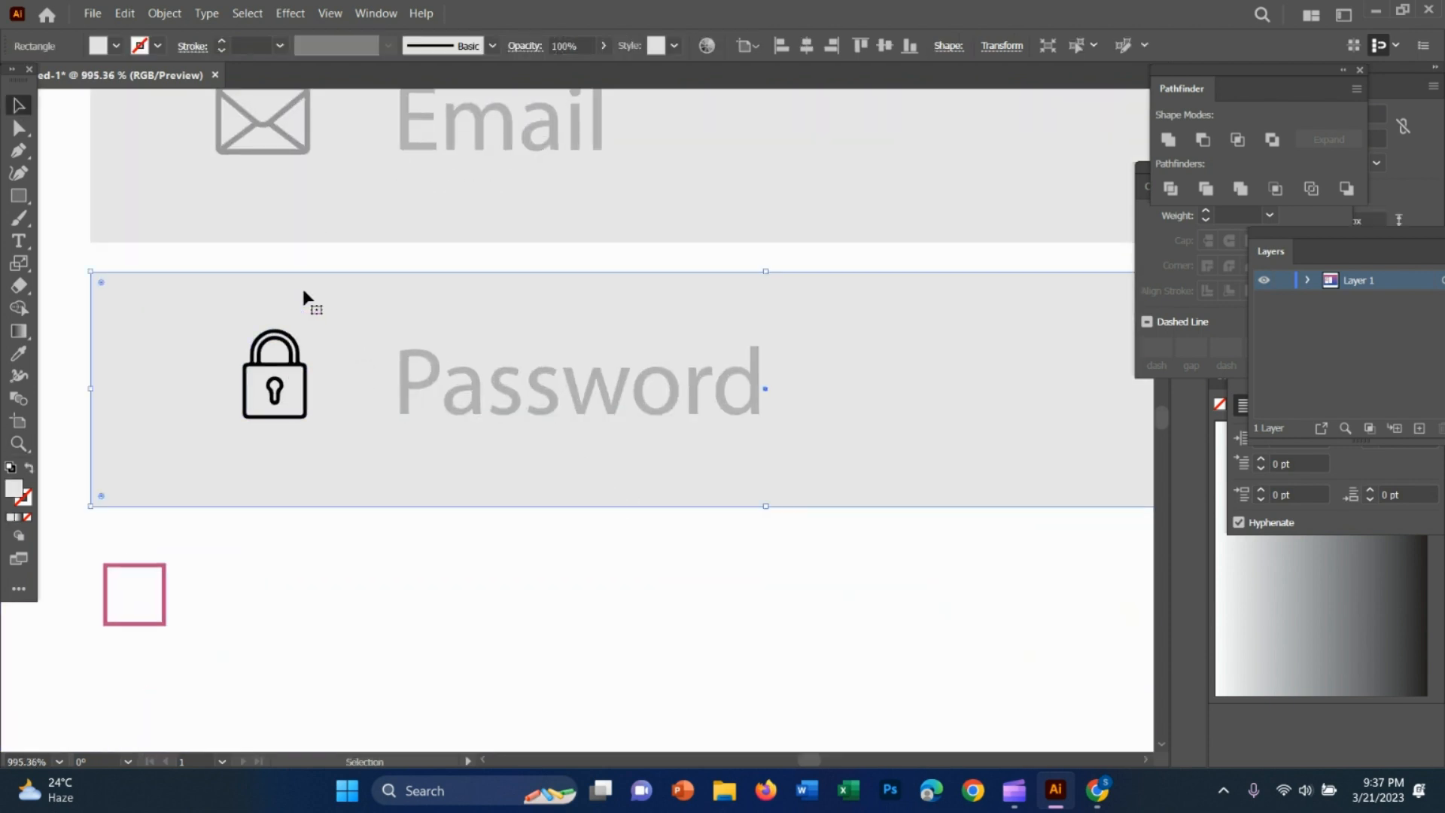
{"action": "left_click", "coordinate": [367, 558]}
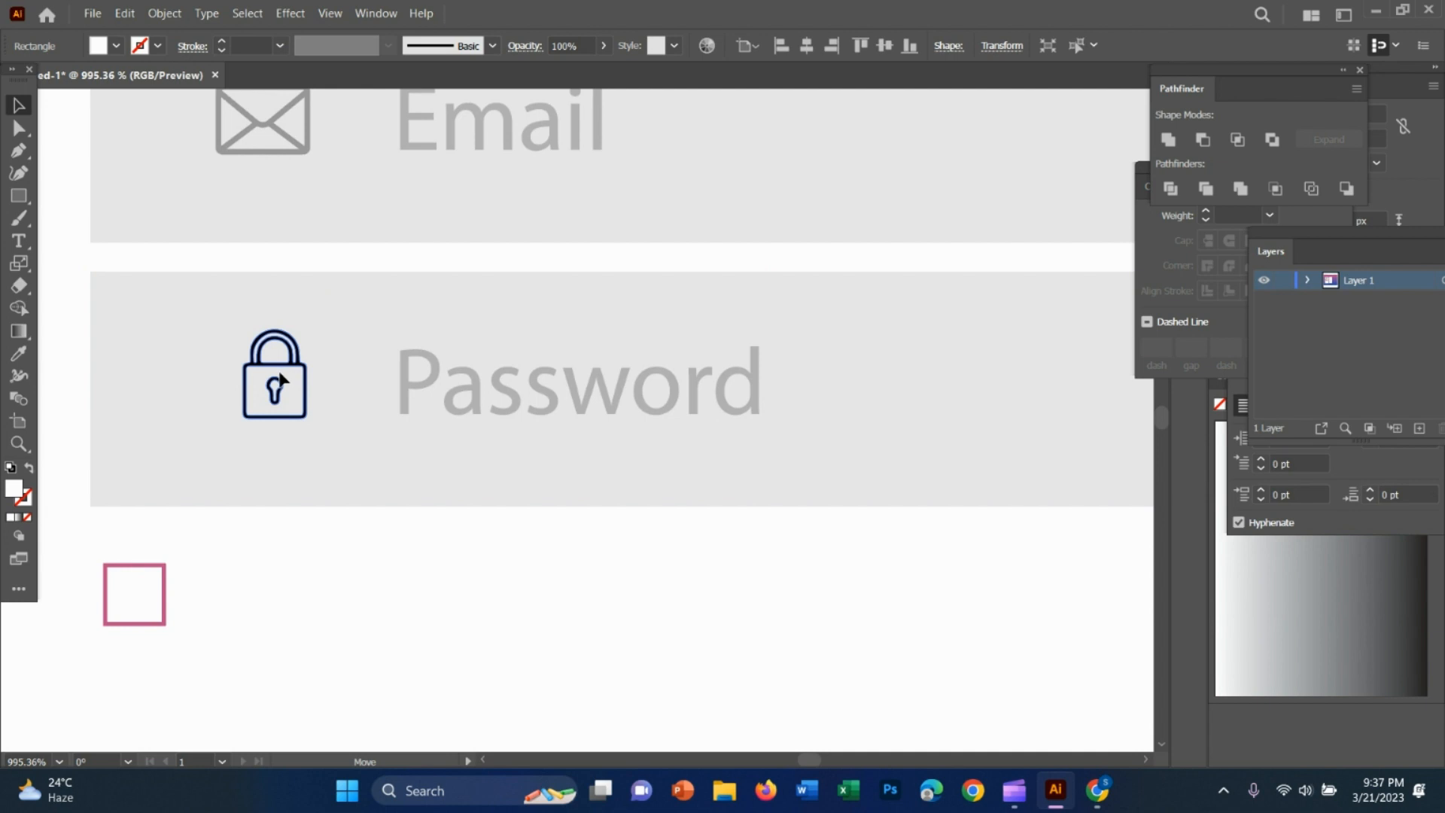
{"action": "left_click_drag", "start_coordinate": [279, 373], "coordinate": [281, 374]}
{"action": "left_click", "coordinate": [456, 573]}
{"action": "key", "text": "z"}
{"action": "left_click_drag", "start_coordinate": [630, 588], "coordinate": [408, 517]}
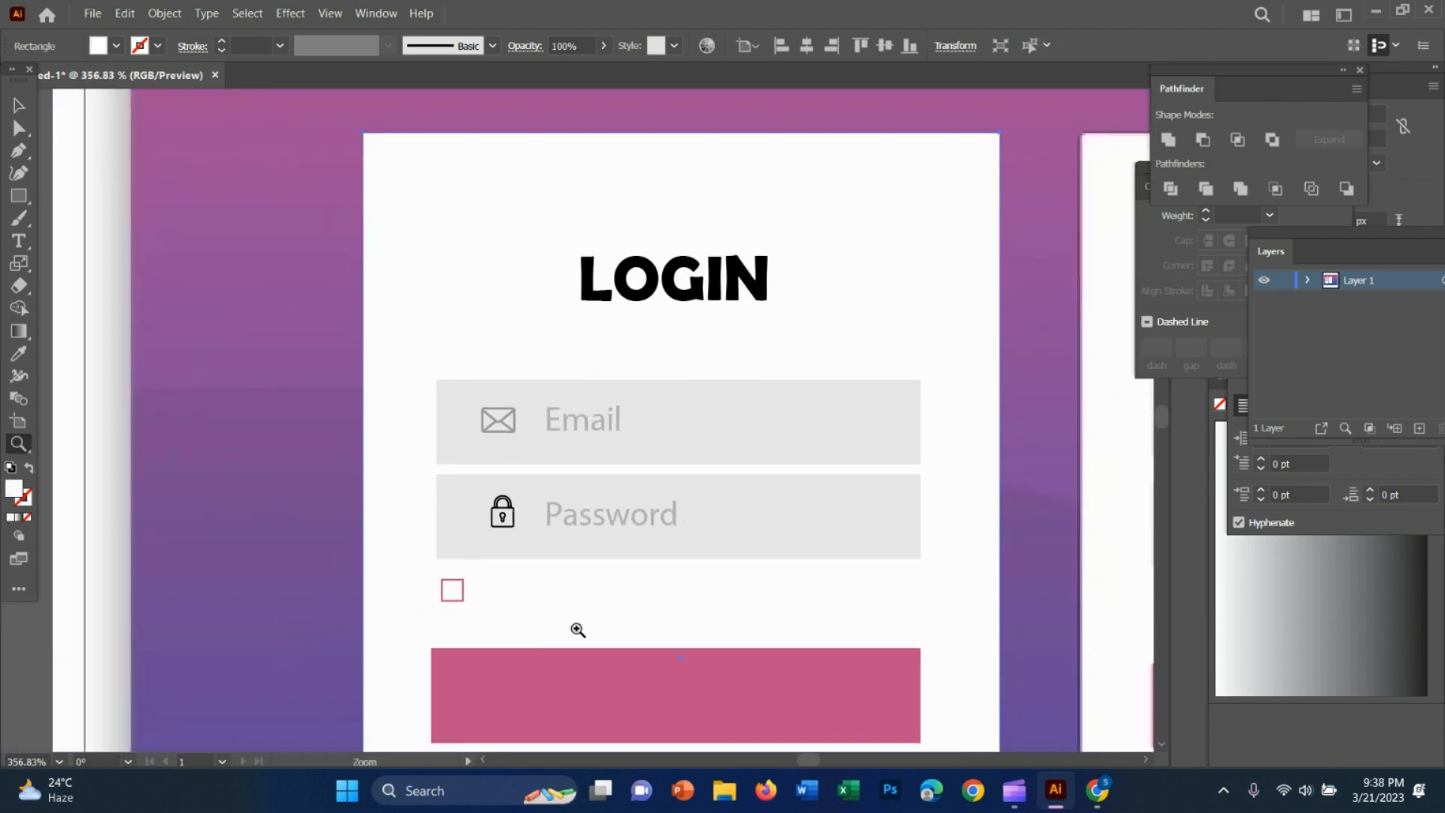
Reduce the padlock icon slightly and move it to line up with the Password text
{"action": "left_click_drag", "start_coordinate": [519, 585], "coordinate": [710, 594]}
{"action": "key", "text": "v"}
{"action": "left_click", "coordinate": [467, 398]}
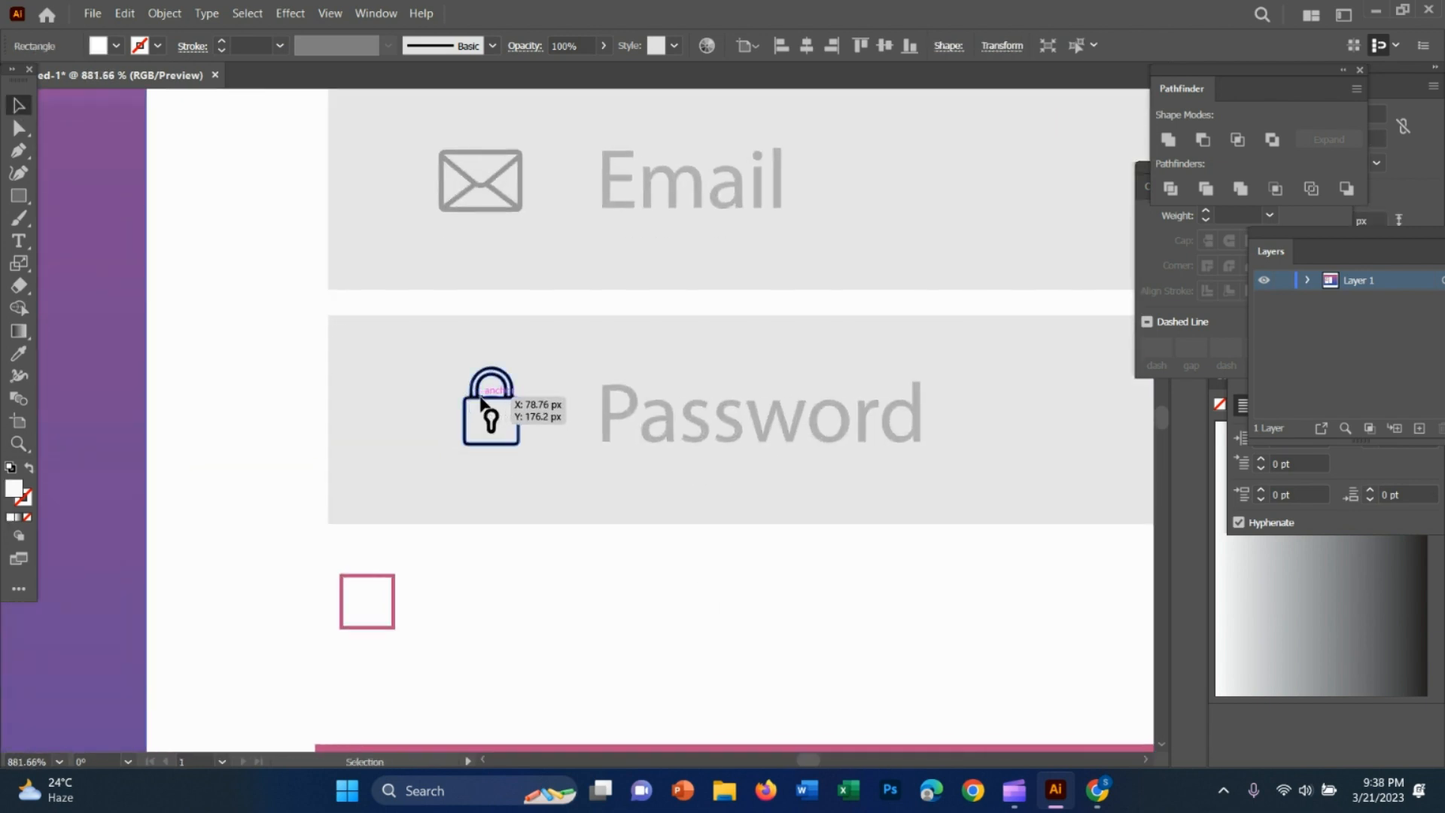
{"action": "mouse_move", "coordinate": [481, 400]}
{"action": "left_mouse_down"}
{"action": "mouse_move", "coordinate": [483, 412]}
{"action": "mouse_move", "coordinate": [482, 396]}
{"action": "left_mouse_up"}
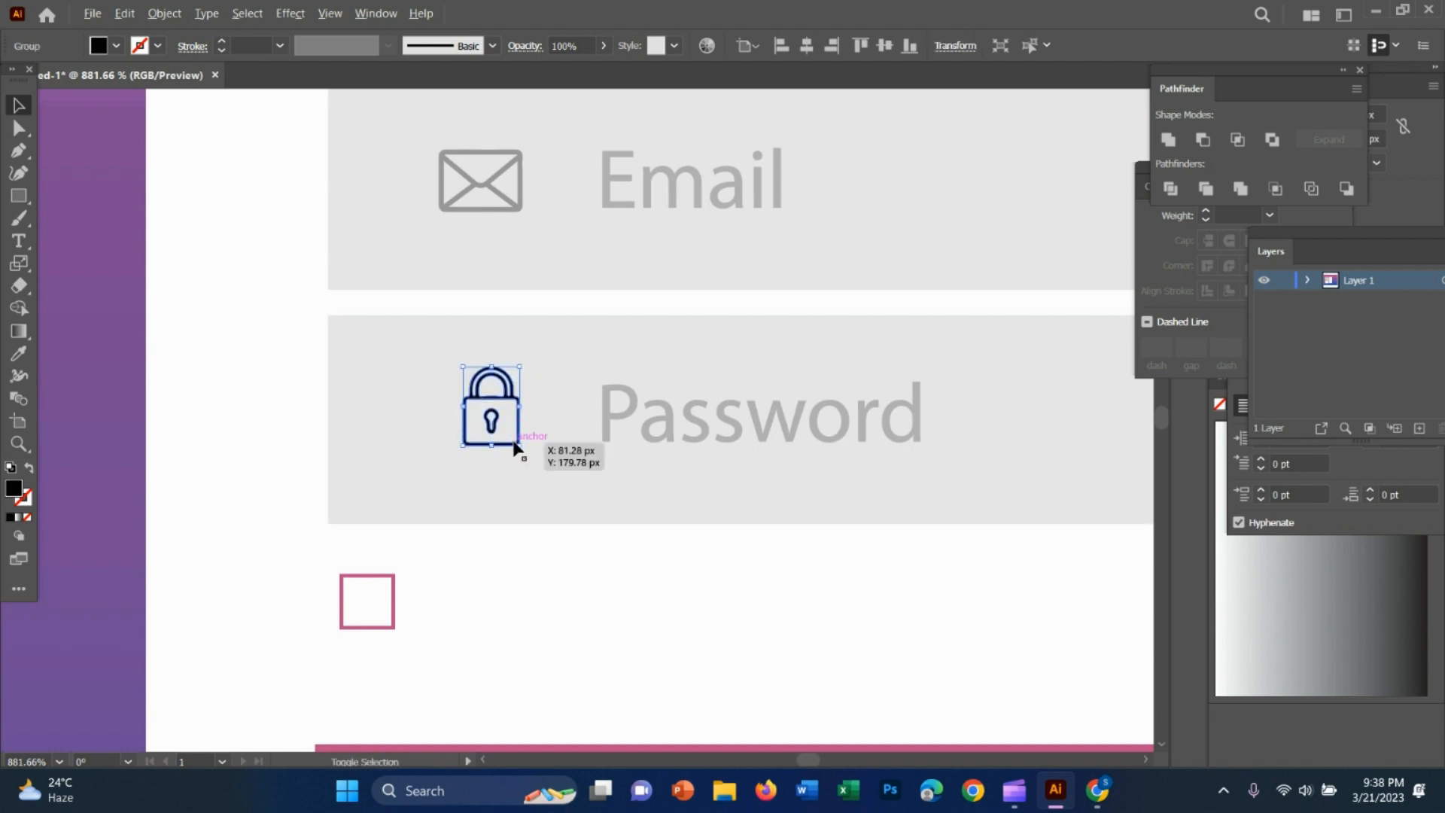
{"action": "left_click", "coordinate": [510, 440]}
{"action": "left_click", "coordinate": [516, 443]}
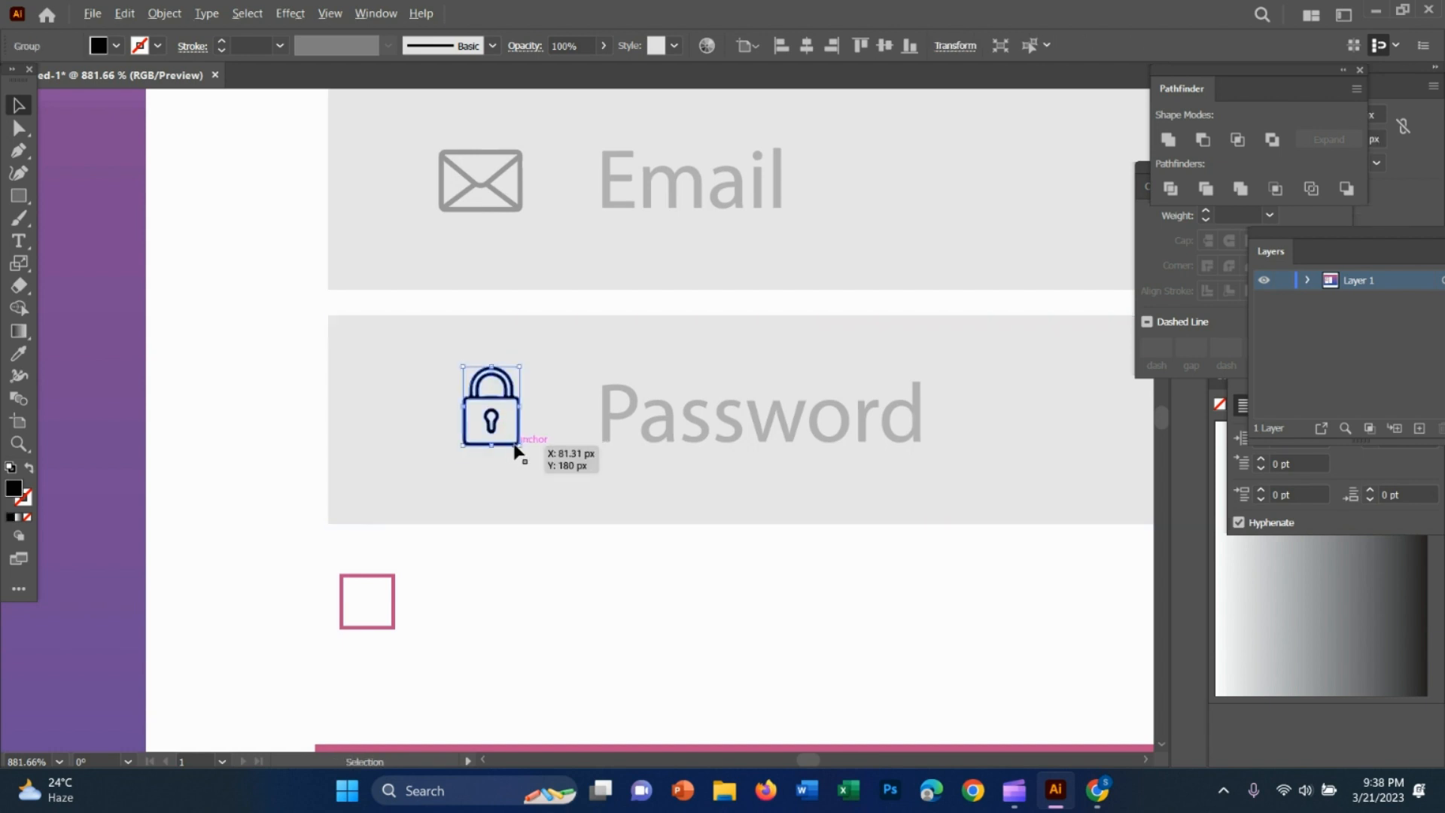
{"action": "left_click_drag", "start_coordinate": [519, 444], "coordinate": [511, 432]}
{"action": "left_click", "coordinate": [510, 412]}
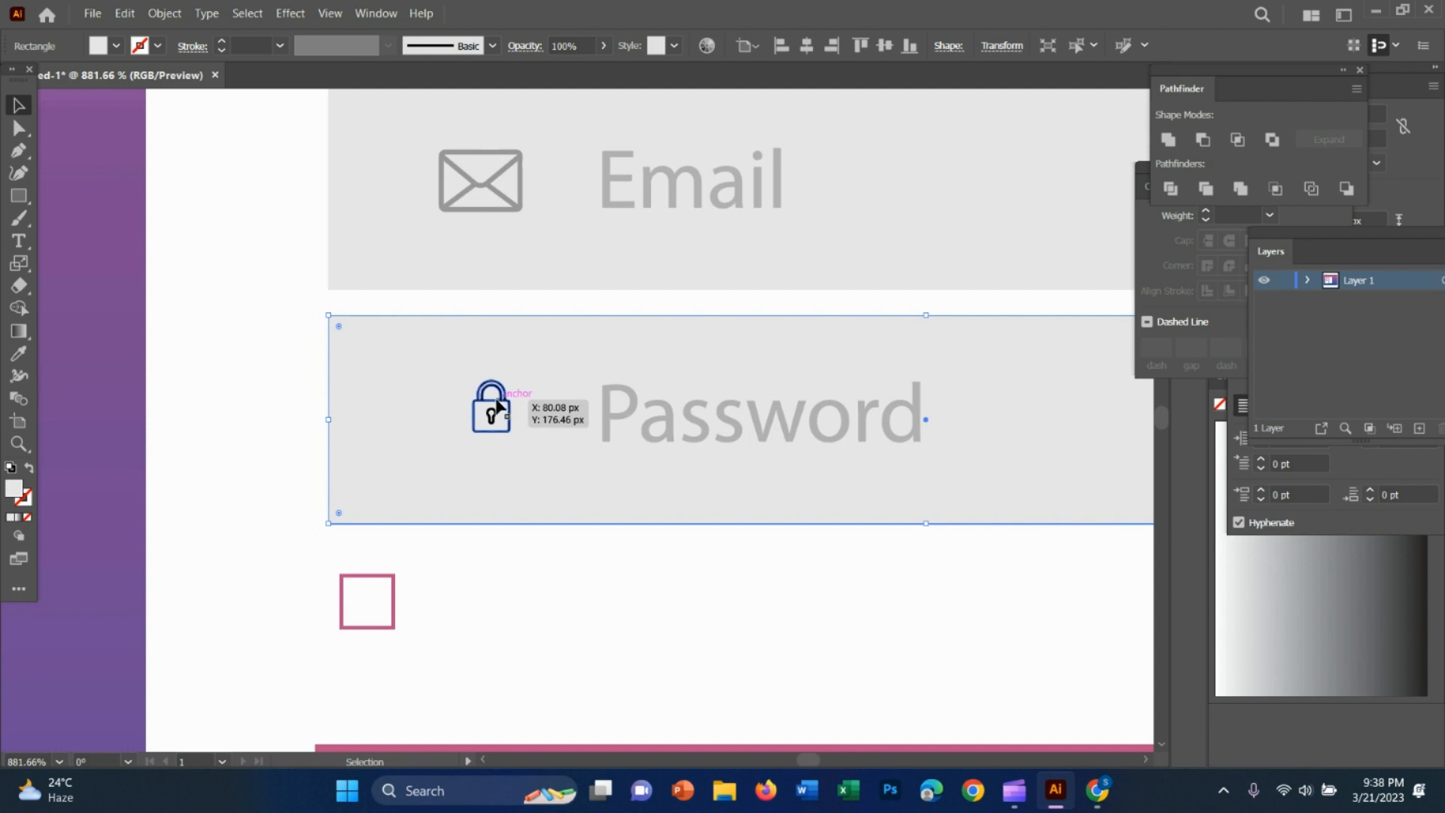
{"action": "left_click_drag", "start_coordinate": [510, 412], "coordinate": [500, 417]}
{"action": "left_click", "coordinate": [631, 561]}
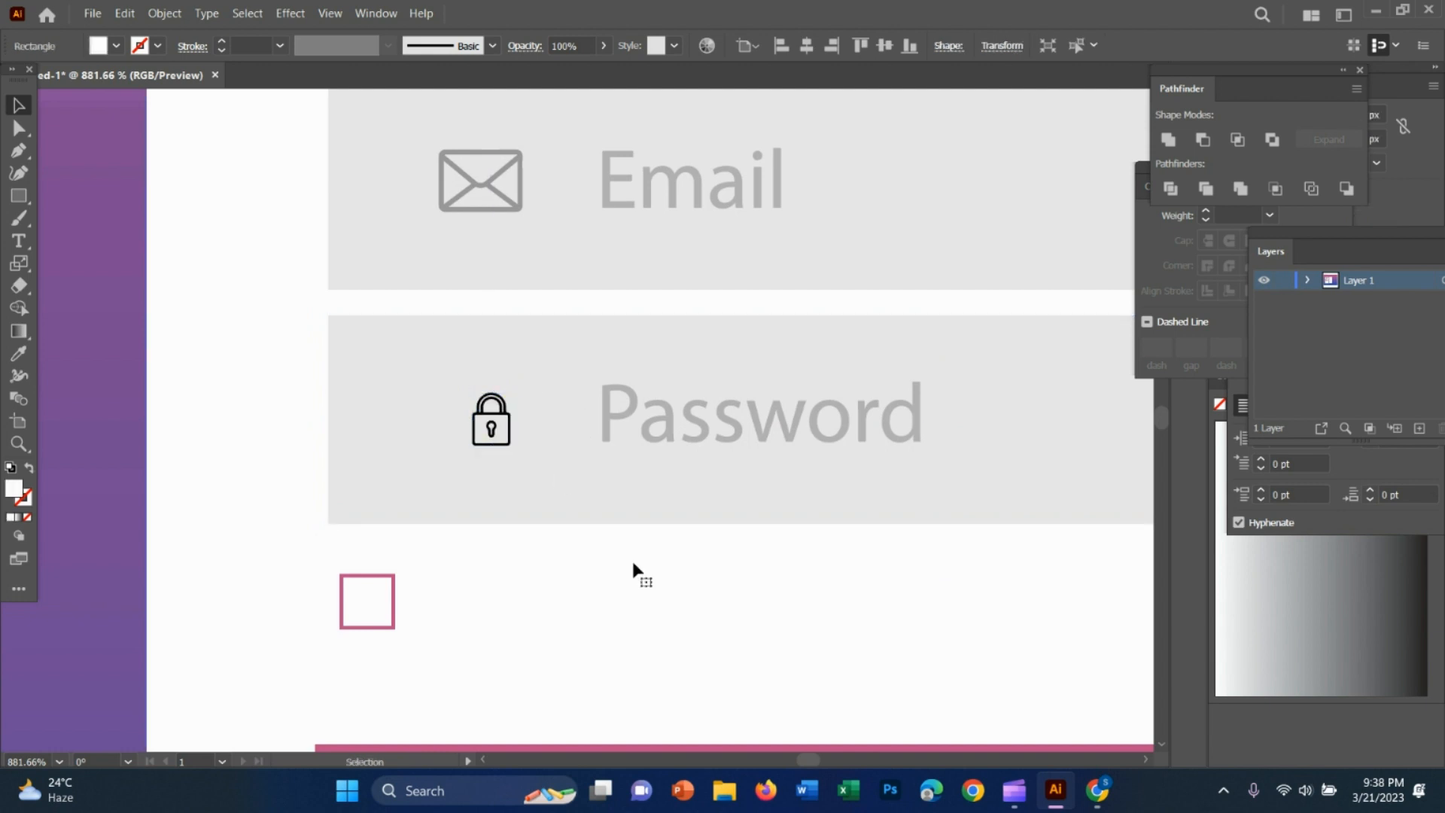
Enlarge the padlock icon a little so its size suits the envelope icon above it
{"action": "key", "text": "z"}
{"action": "left_click_drag", "start_coordinate": [778, 641], "coordinate": [539, 607]}
{"action": "key", "text": "space"}
{"action": "left_click_drag", "start_coordinate": [933, 682], "coordinate": [676, 658]}
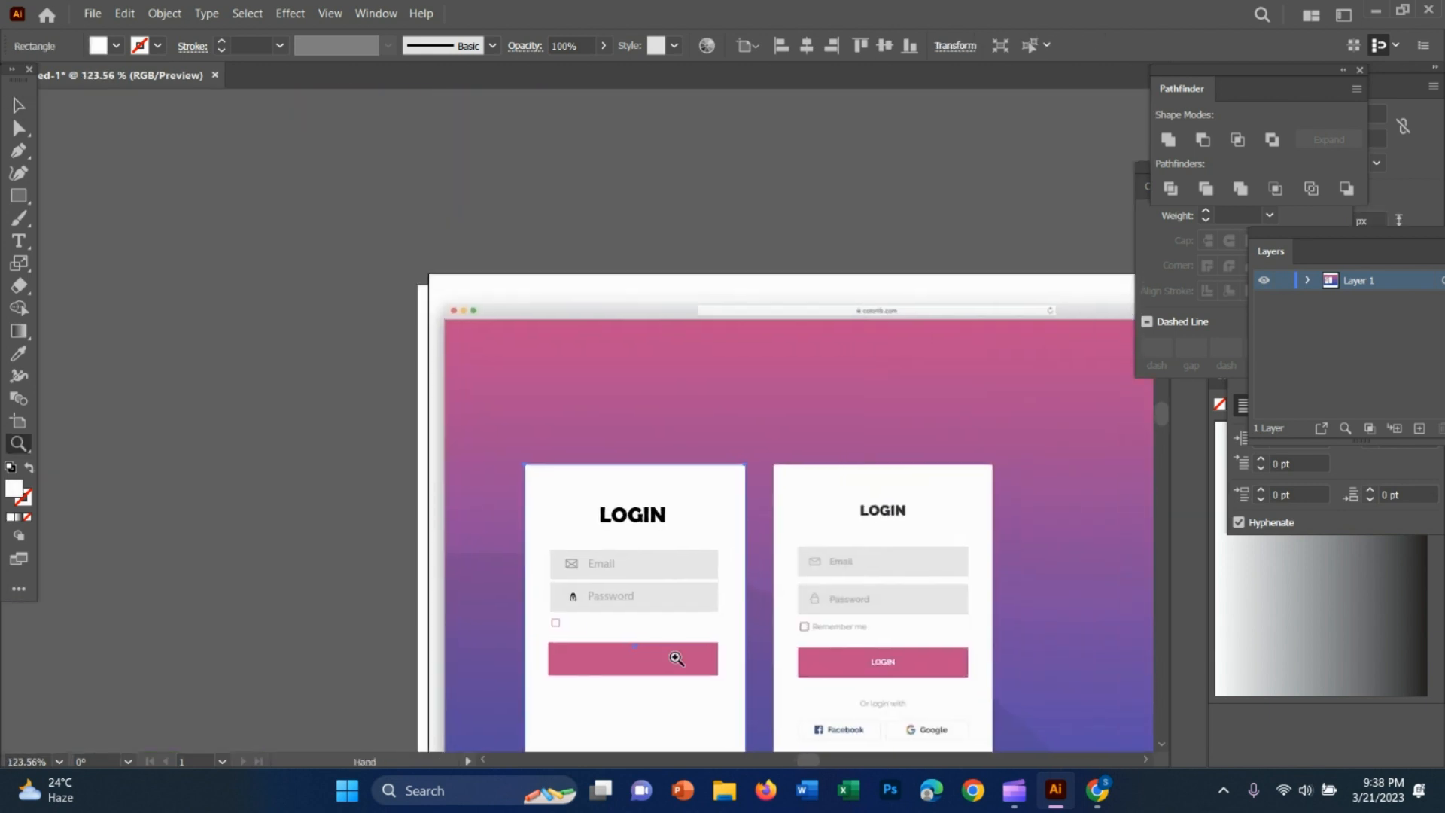
{"action": "left_click_drag", "start_coordinate": [557, 621], "coordinate": [832, 581]}
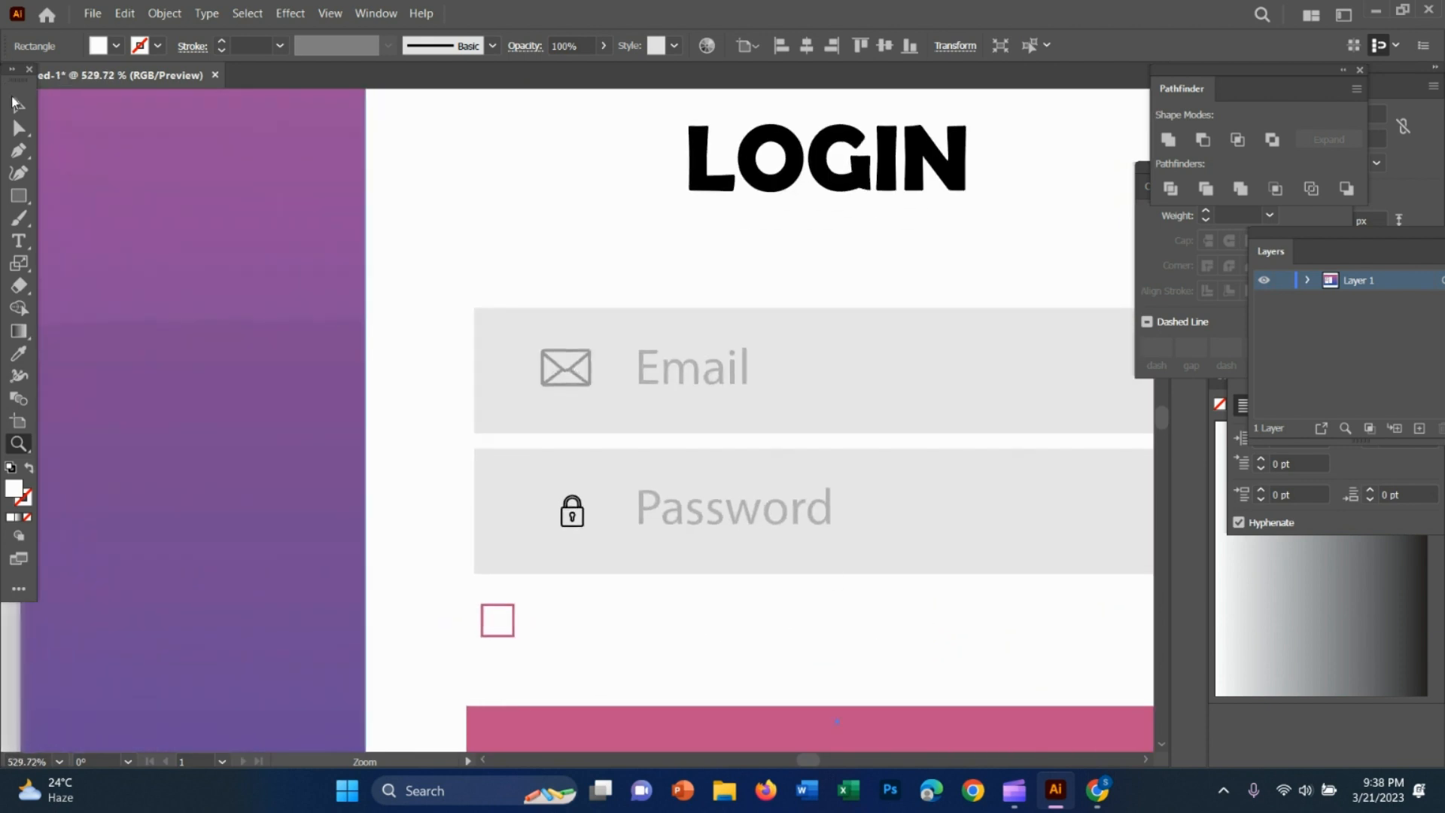
{"action": "left_click", "coordinate": [14, 104]}
{"action": "left_click", "coordinate": [578, 512]}
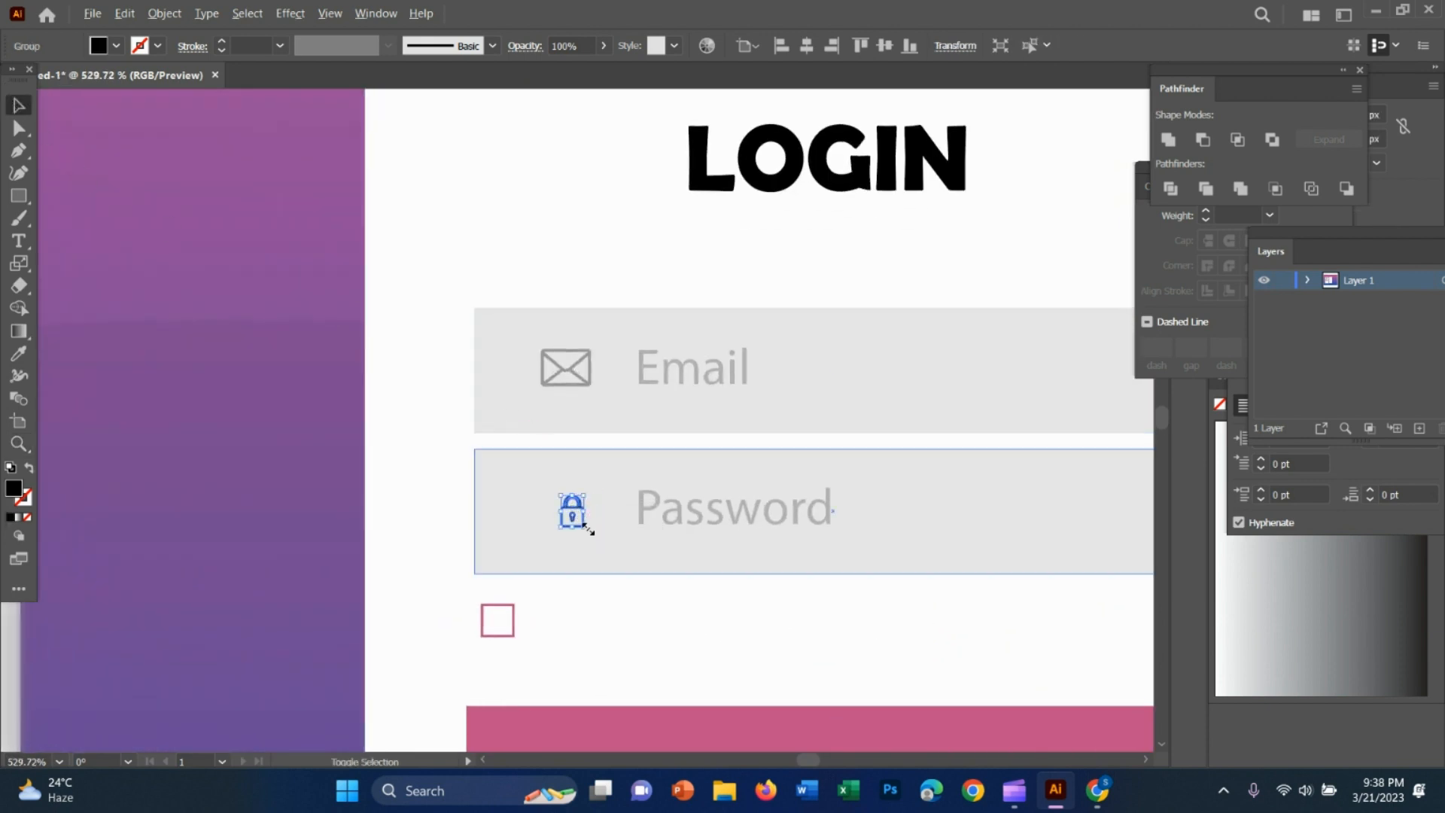
{"action": "left_click_drag", "start_coordinate": [587, 529], "coordinate": [595, 535]}
{"action": "left_click", "coordinate": [690, 607]}
Fill the padlock icon in the Password field with a medium grey swatch
{"action": "key", "text": "z"}
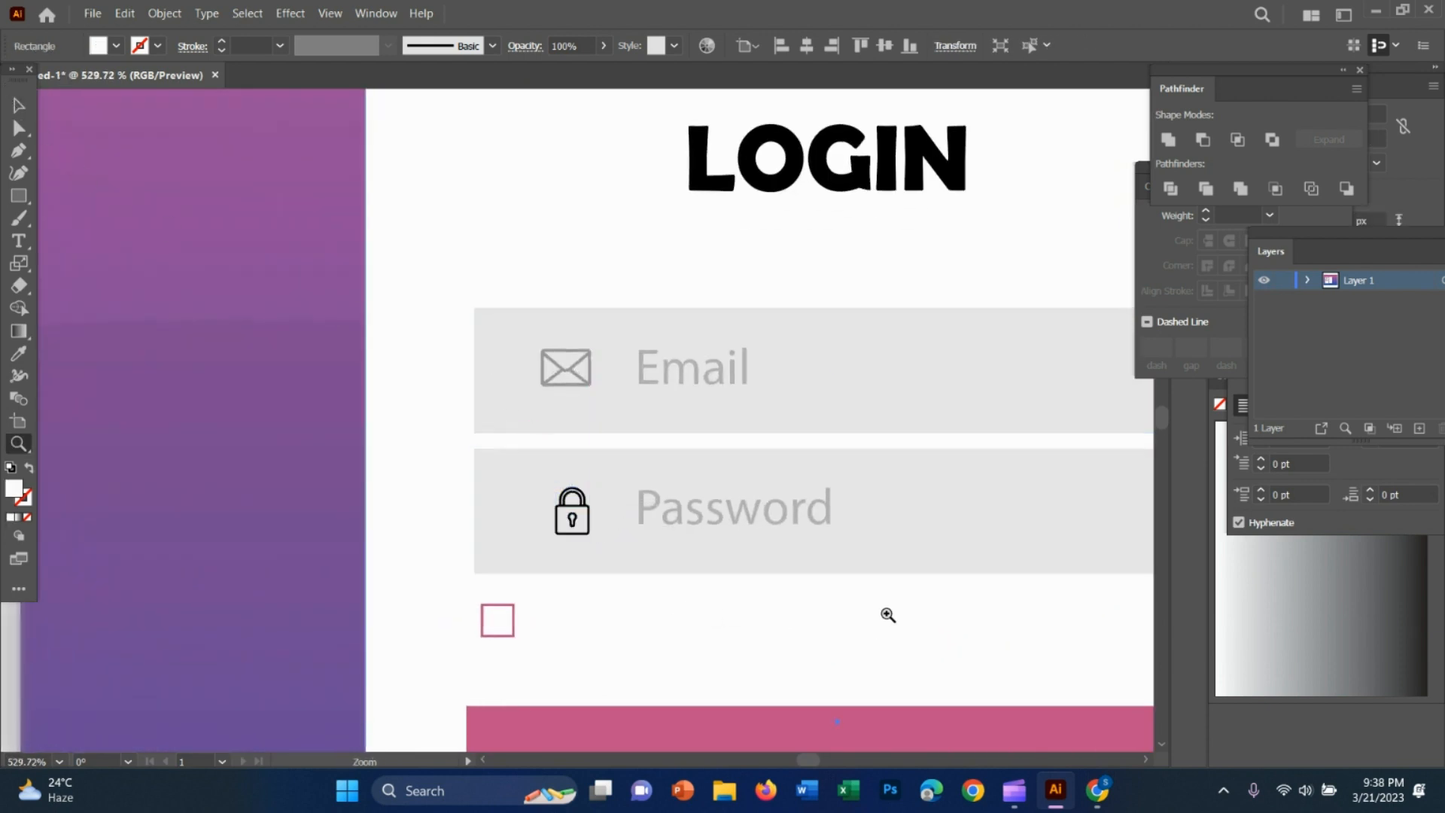
{"action": "left_click_drag", "start_coordinate": [888, 615], "coordinate": [645, 558]}
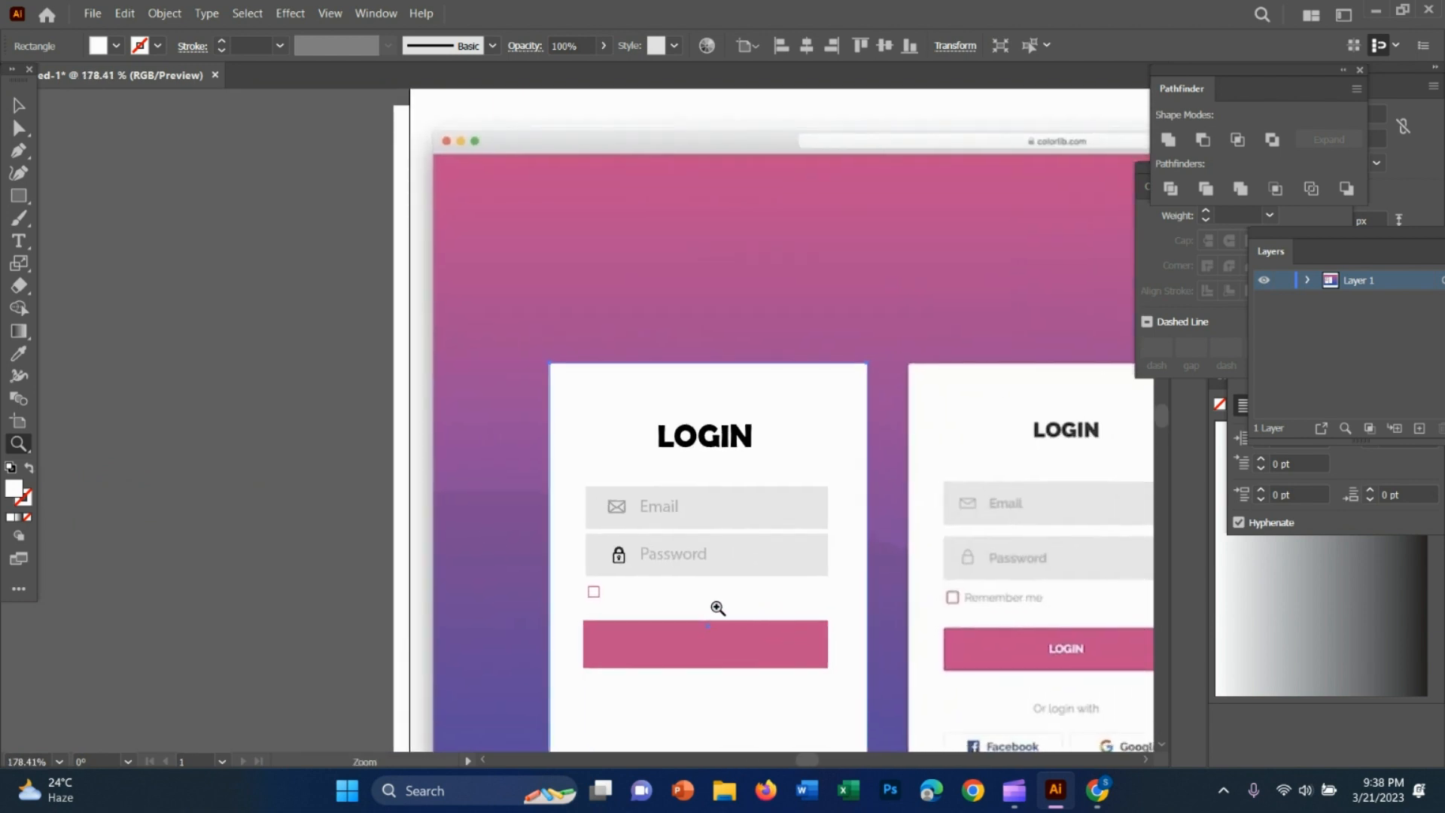
{"action": "left_click_drag", "start_coordinate": [718, 608], "coordinate": [745, 561]}
{"action": "key", "text": "v"}
{"action": "left_click", "coordinate": [535, 476]}
{"action": "key", "text": "z"}
{"action": "key", "text": "space"}
{"action": "left_click_drag", "start_coordinate": [903, 585], "coordinate": [707, 584]}
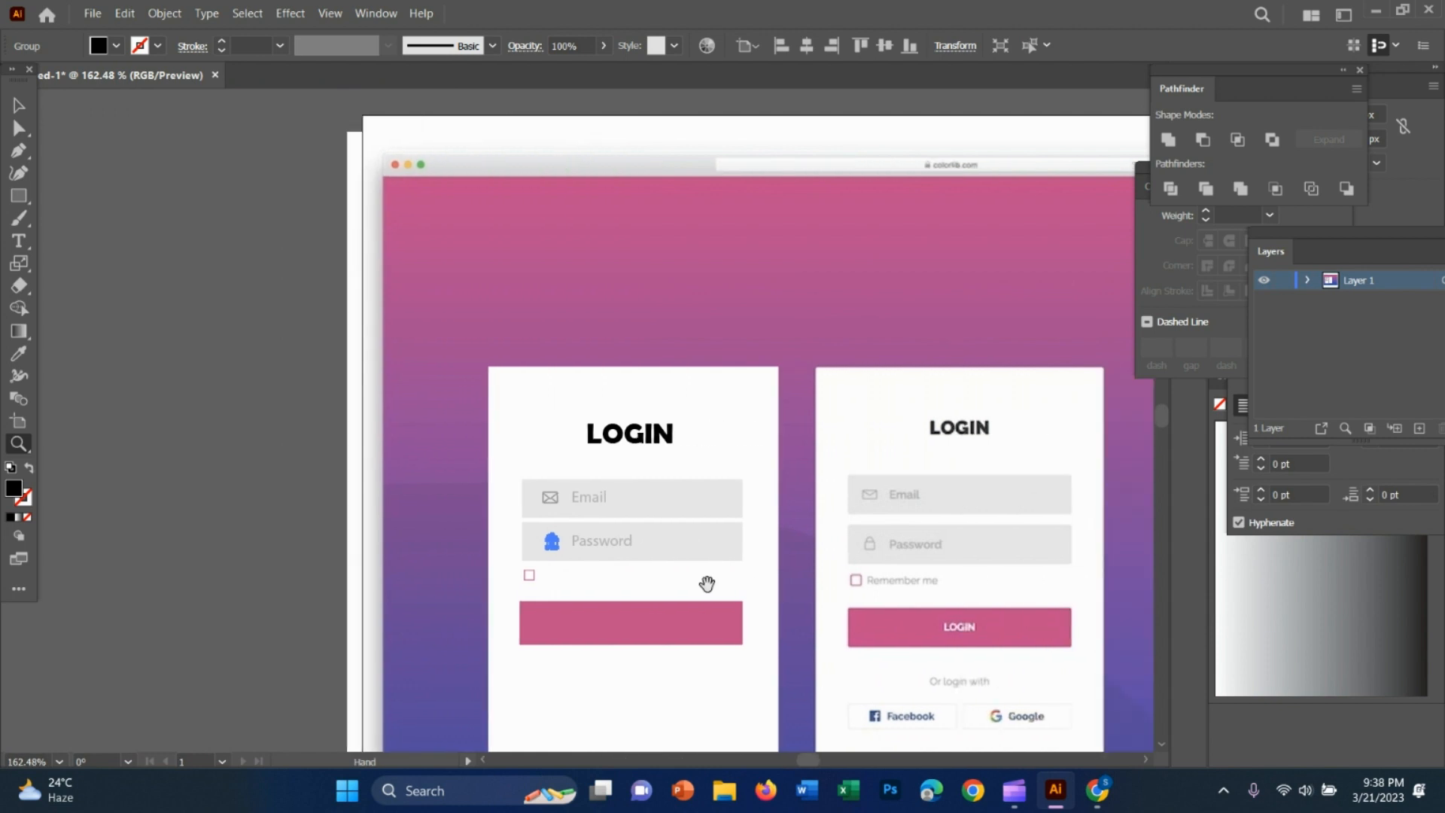
{"action": "key", "text": "v"}
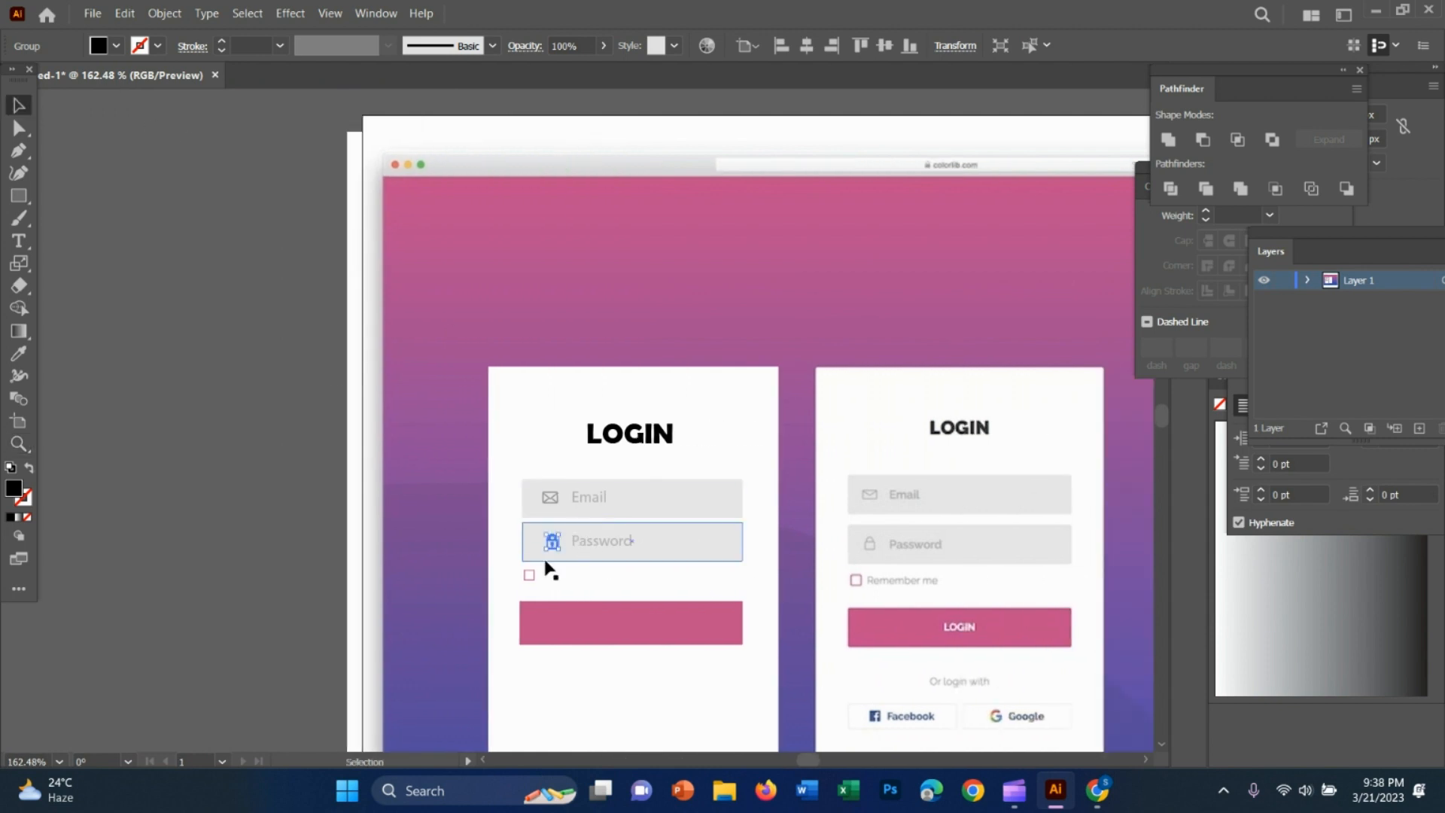
{"action": "left_click", "coordinate": [665, 578]}
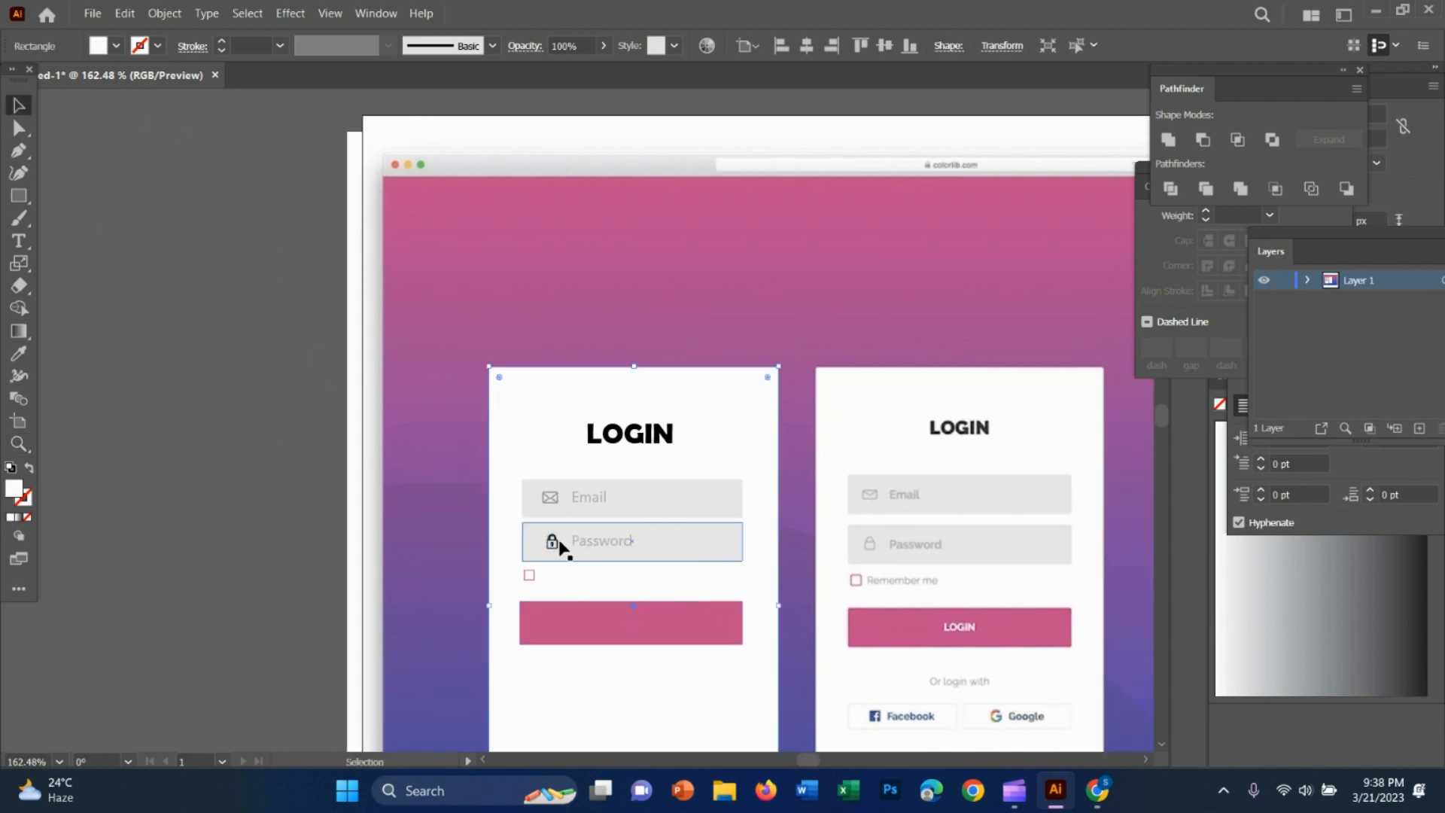
{"action": "left_click", "coordinate": [115, 48]}
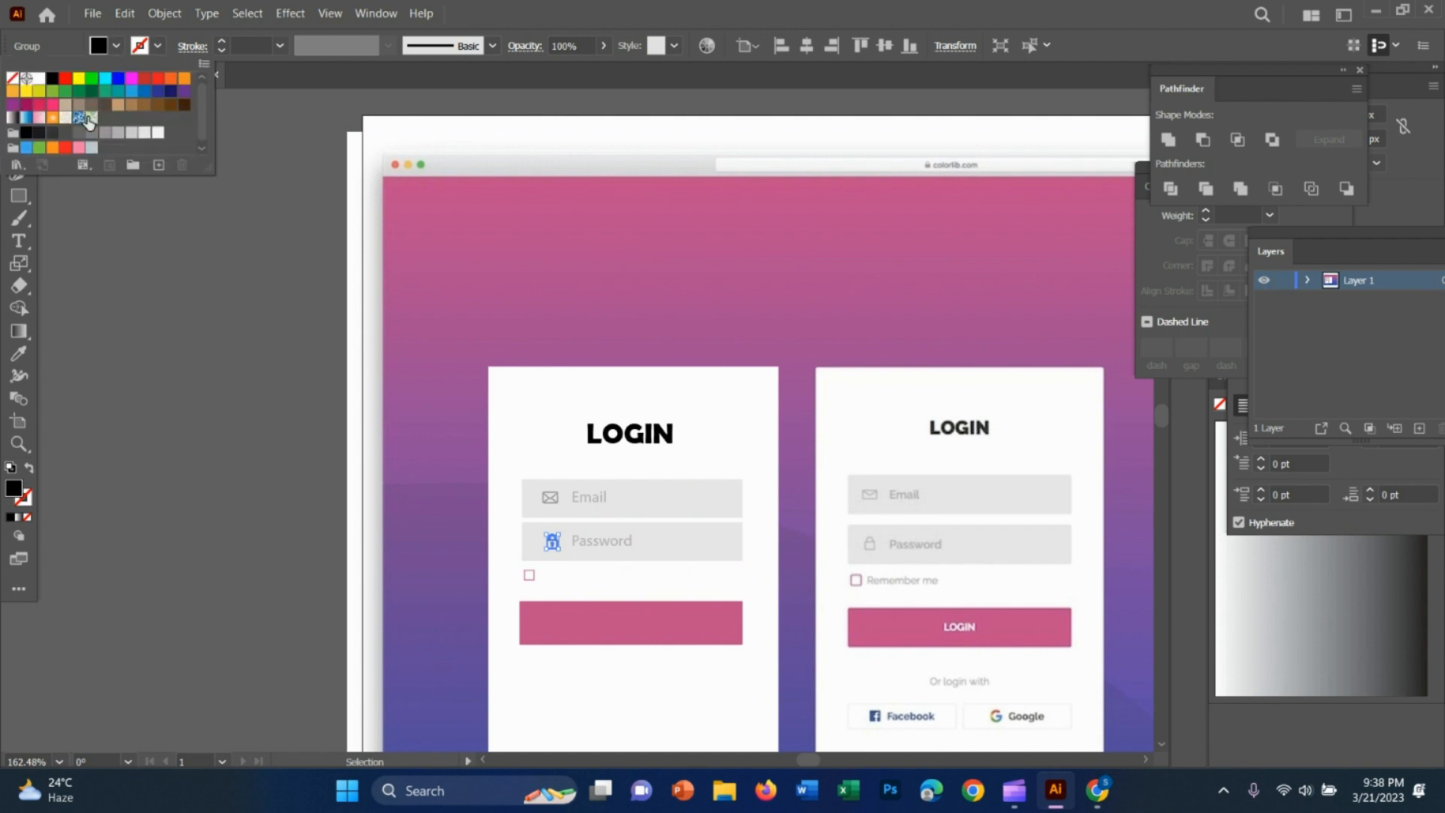
{"action": "double_click", "coordinate": [79, 140]}
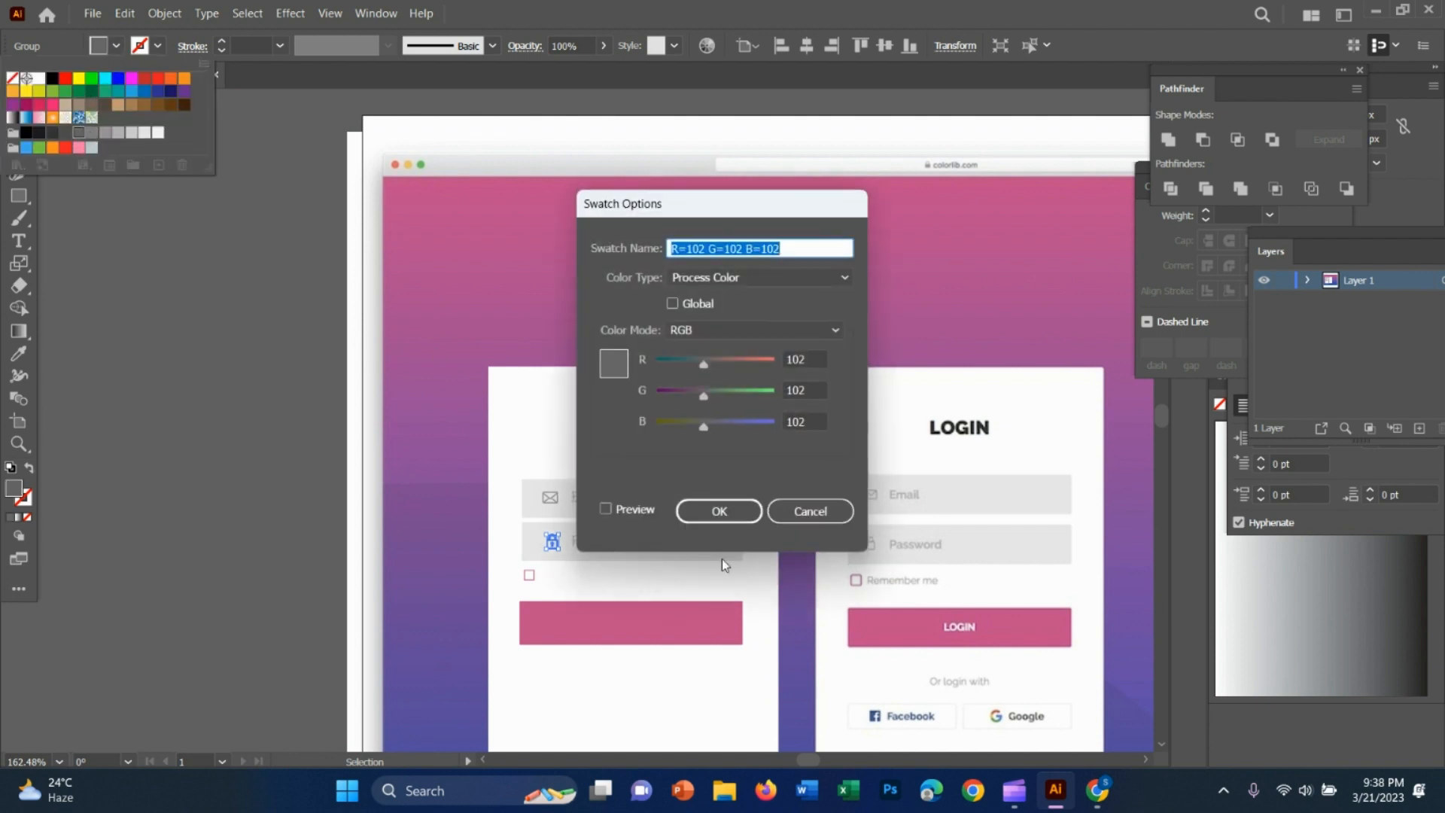
{"action": "left_click", "coordinate": [810, 510]}
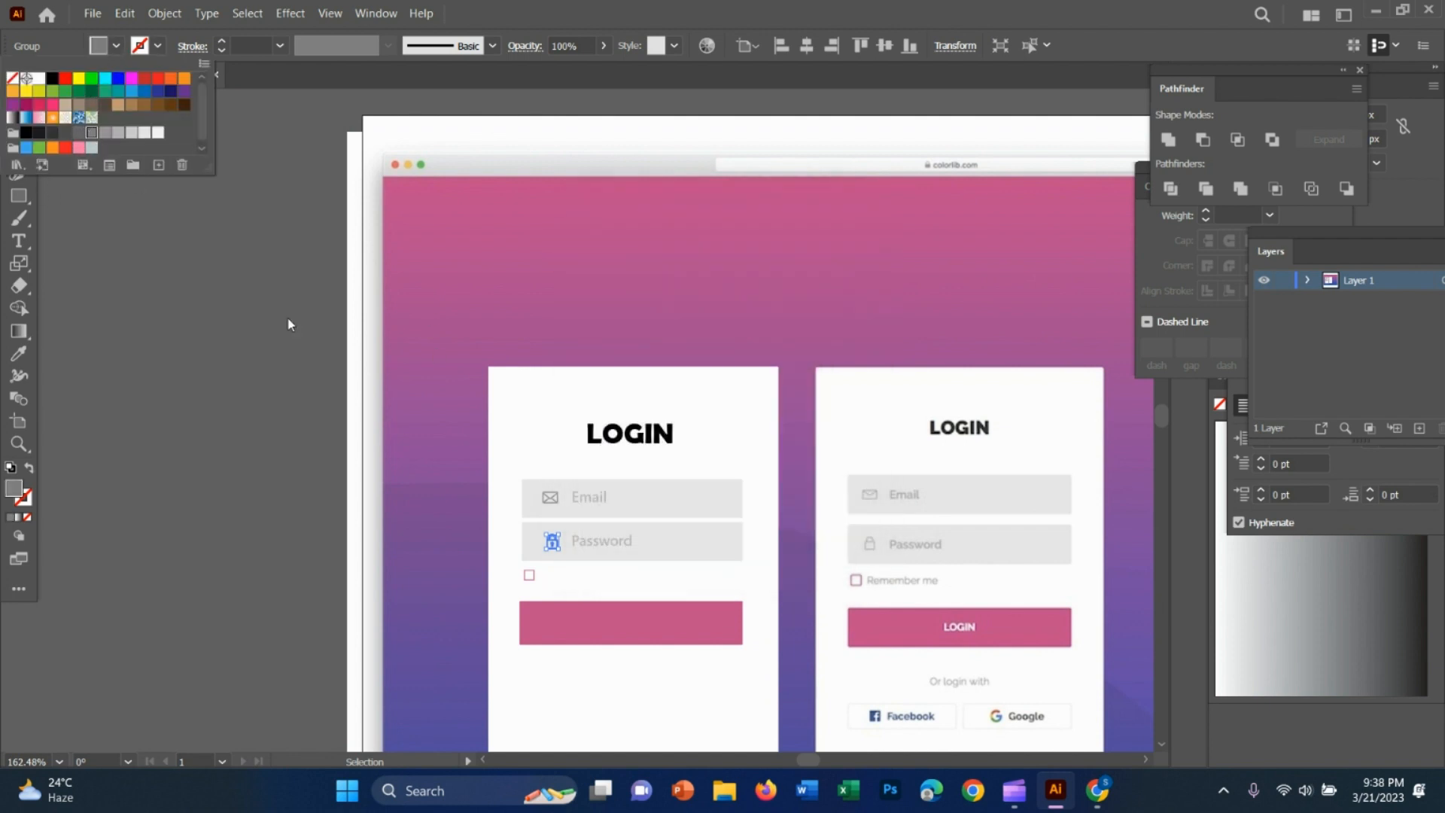
{"action": "left_click", "coordinate": [668, 586]}
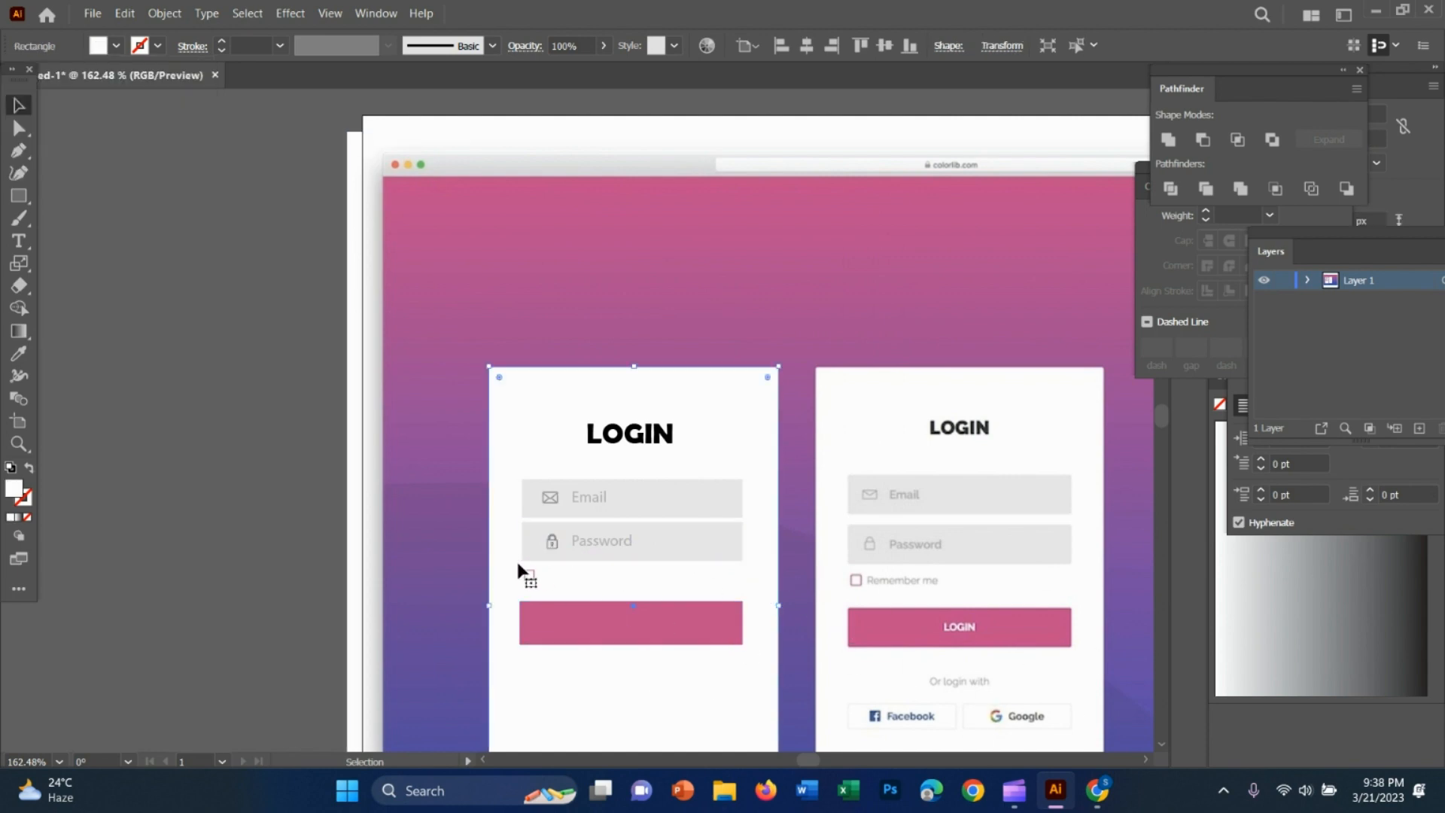
Add the text "remeber me" beside the small checkbox under the Password field
{"action": "left_click_drag", "start_coordinate": [524, 570], "coordinate": [535, 580]}
{"action": "scroll", "coordinate": [978, 614], "scroll_direction": "down", "scroll_amount": 1}
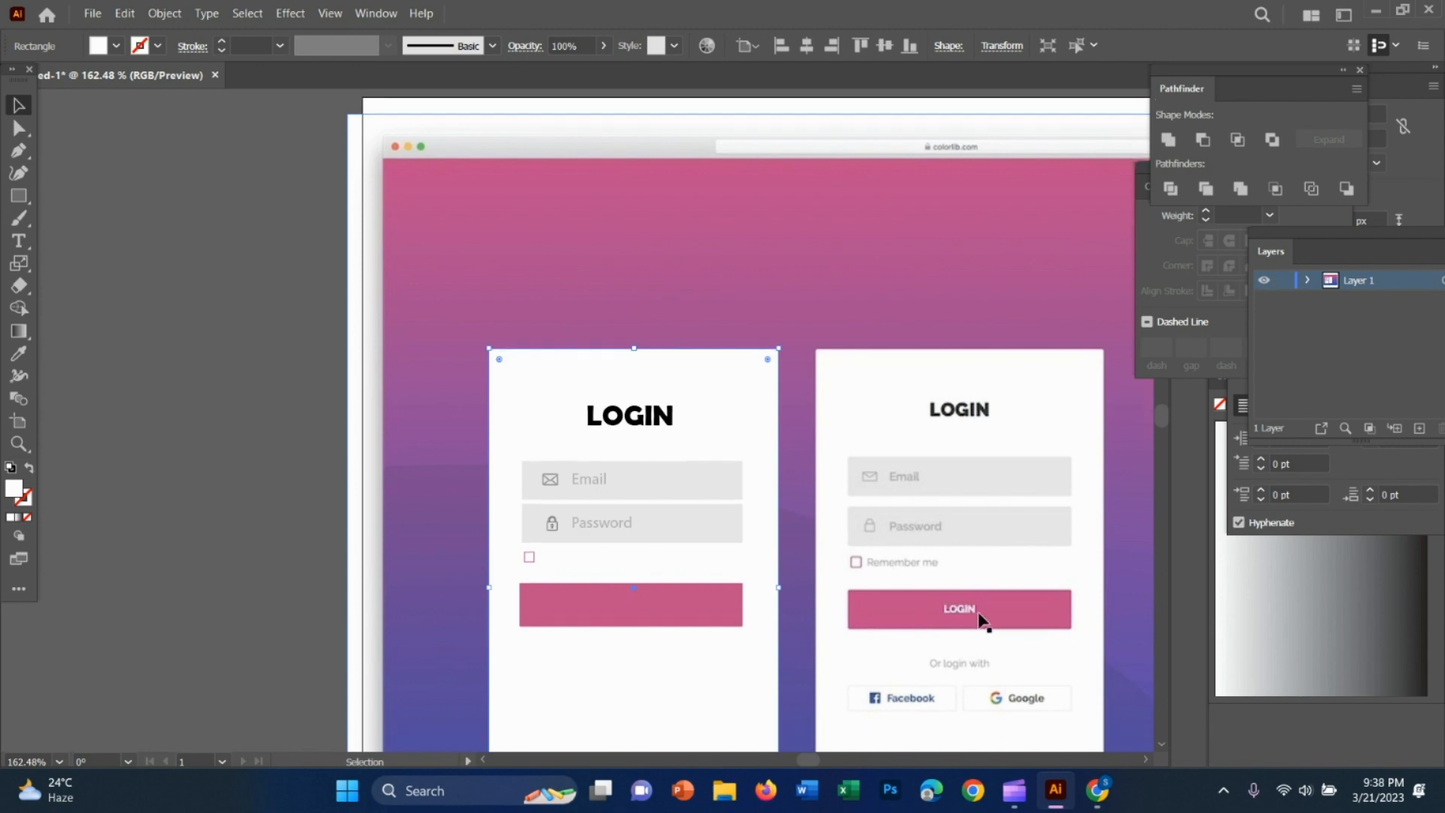
{"action": "scroll", "coordinate": [982, 621], "scroll_direction": "down", "scroll_amount": 1}
{"action": "key", "text": "z"}
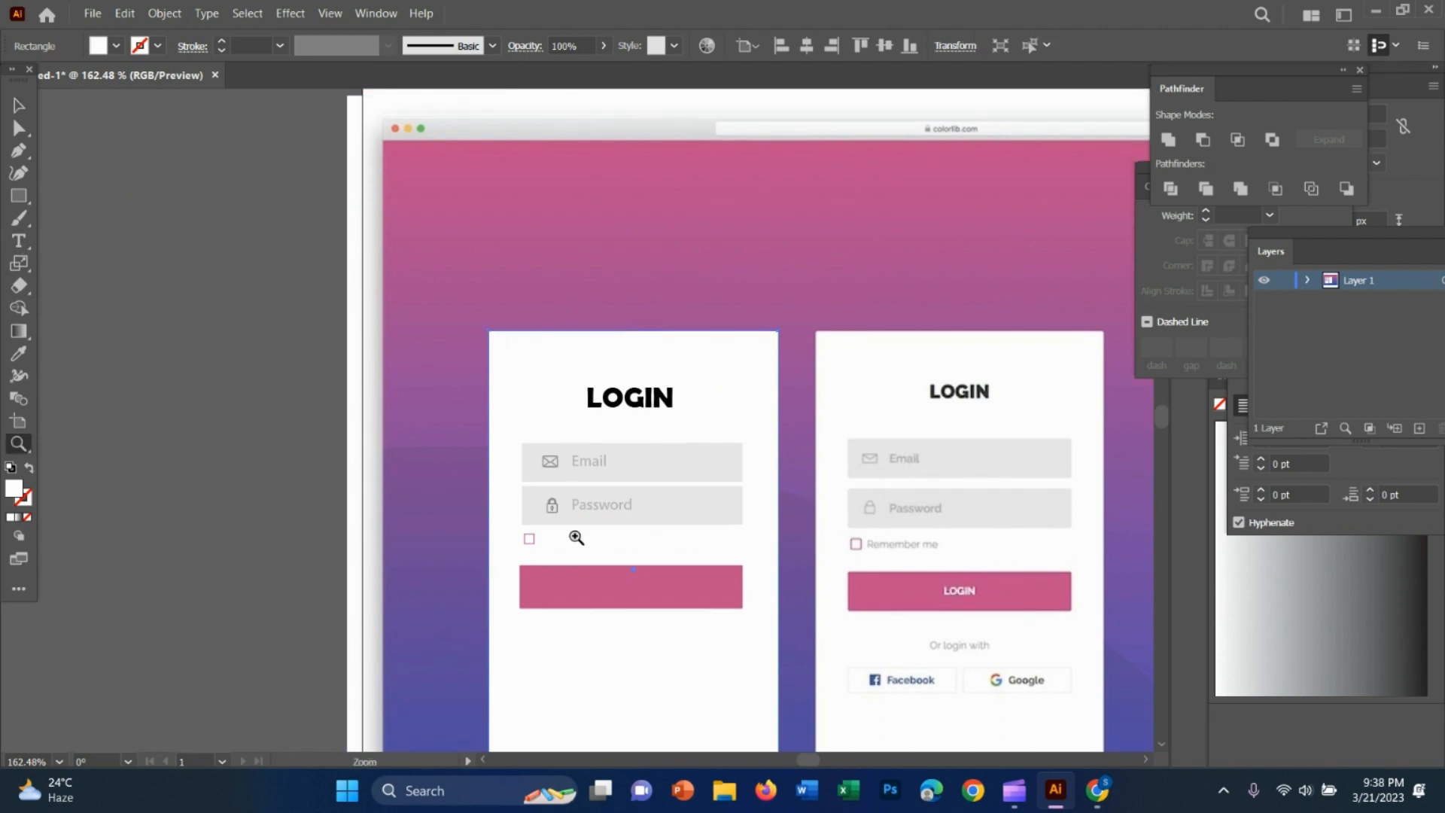
{"action": "left_click", "coordinate": [577, 537]}
{"action": "key", "text": "t"}
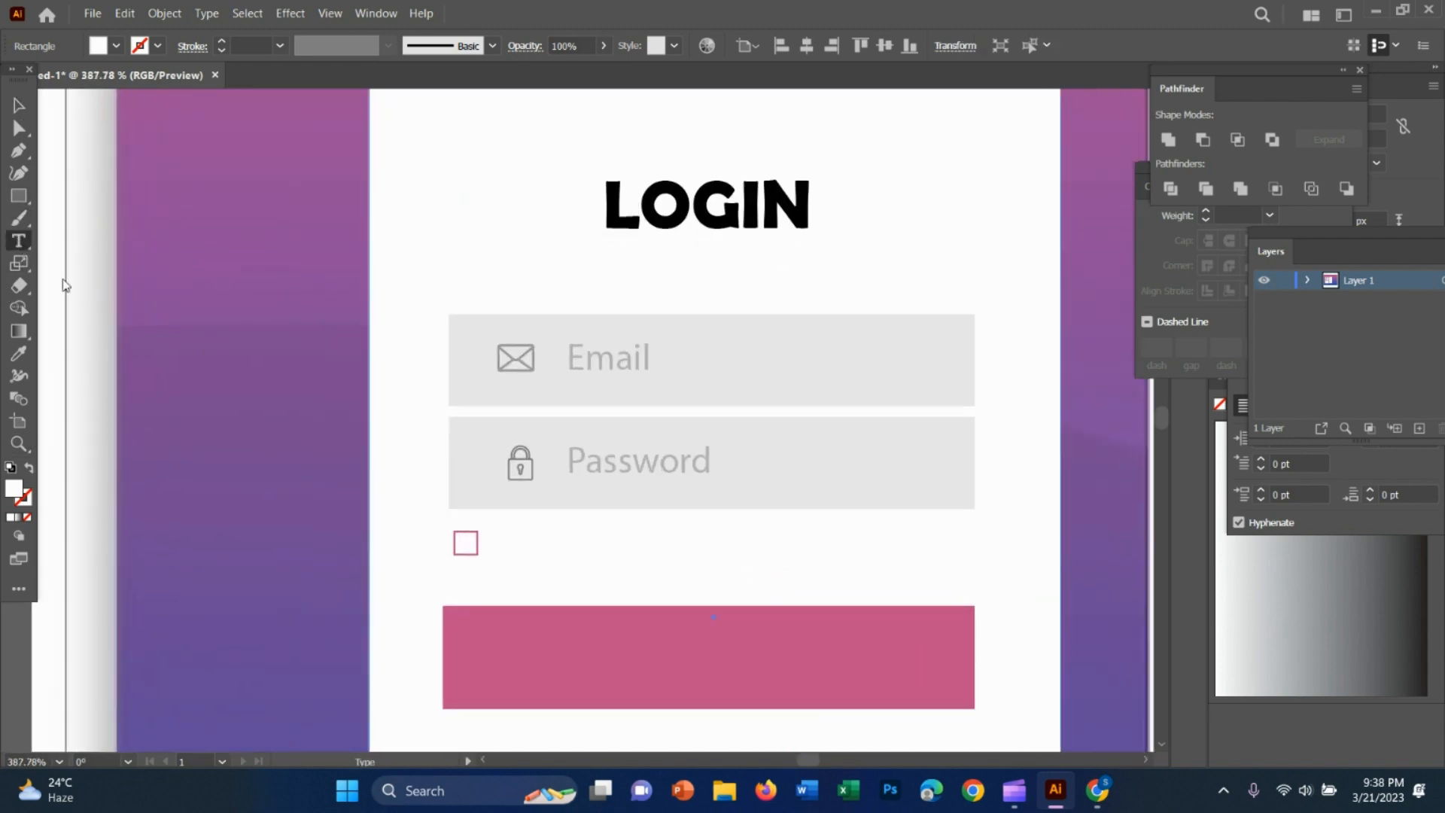
{"action": "left_click", "coordinate": [499, 547]}
{"action": "key", "text": "BackSpace"}
{"action": "type", "text": "rem"}
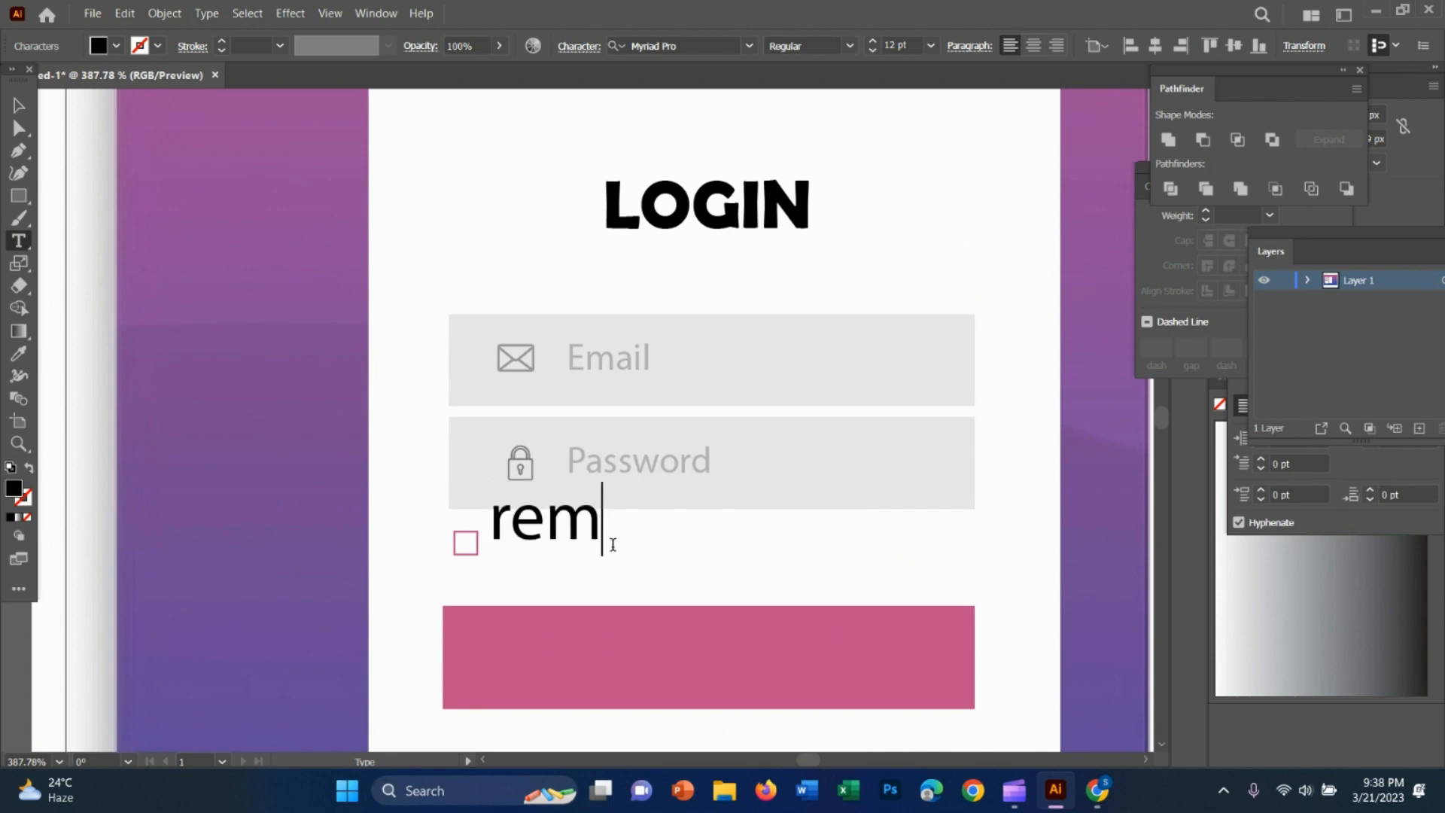
{"action": "type", "text": "eber me"}
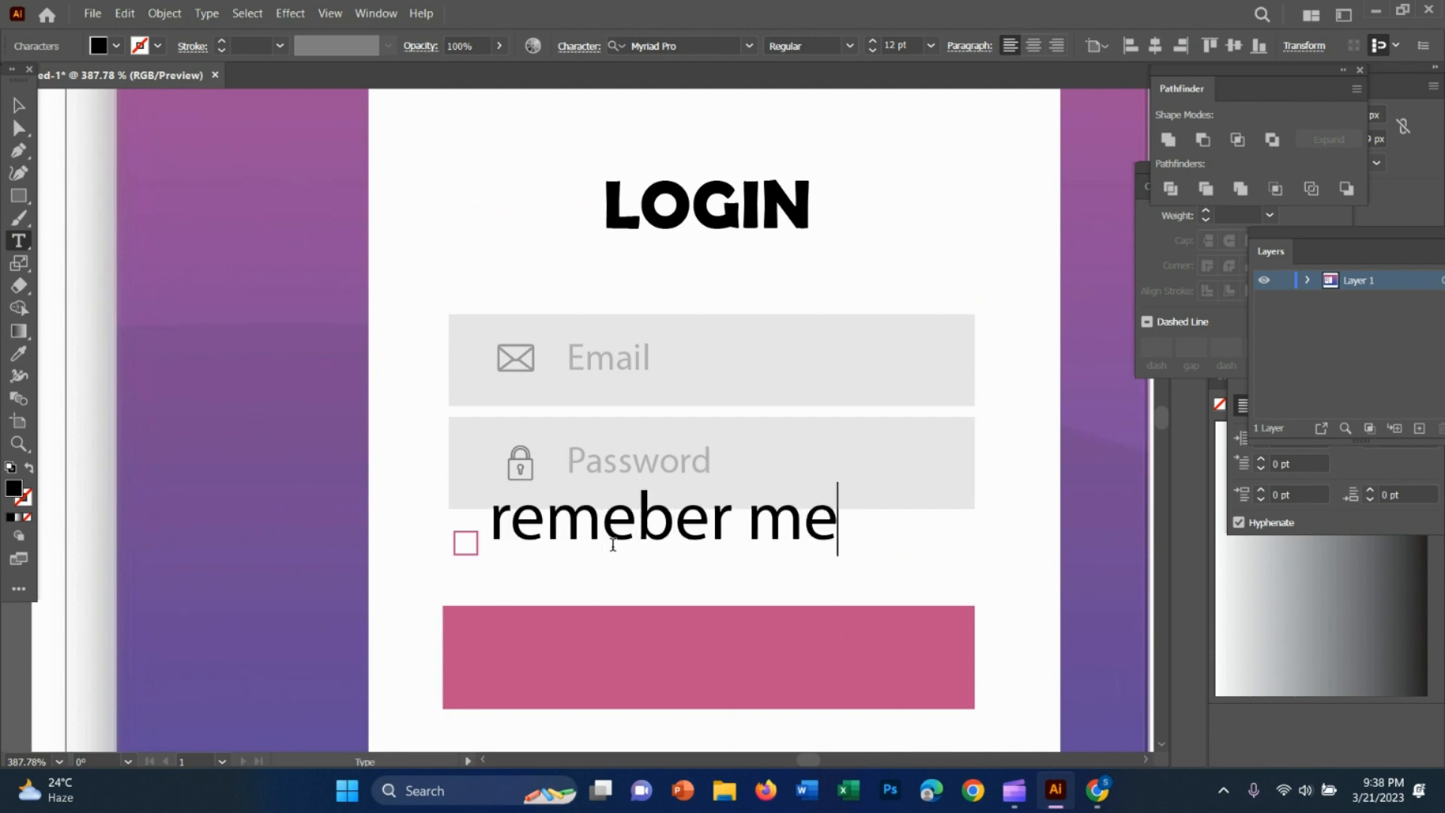
Set the checkbox label's font size to 5 pt and move it level with the checkbox, leaving a small gap
{"action": "left_click", "coordinate": [19, 105]}
{"action": "left_click", "coordinate": [872, 51]}
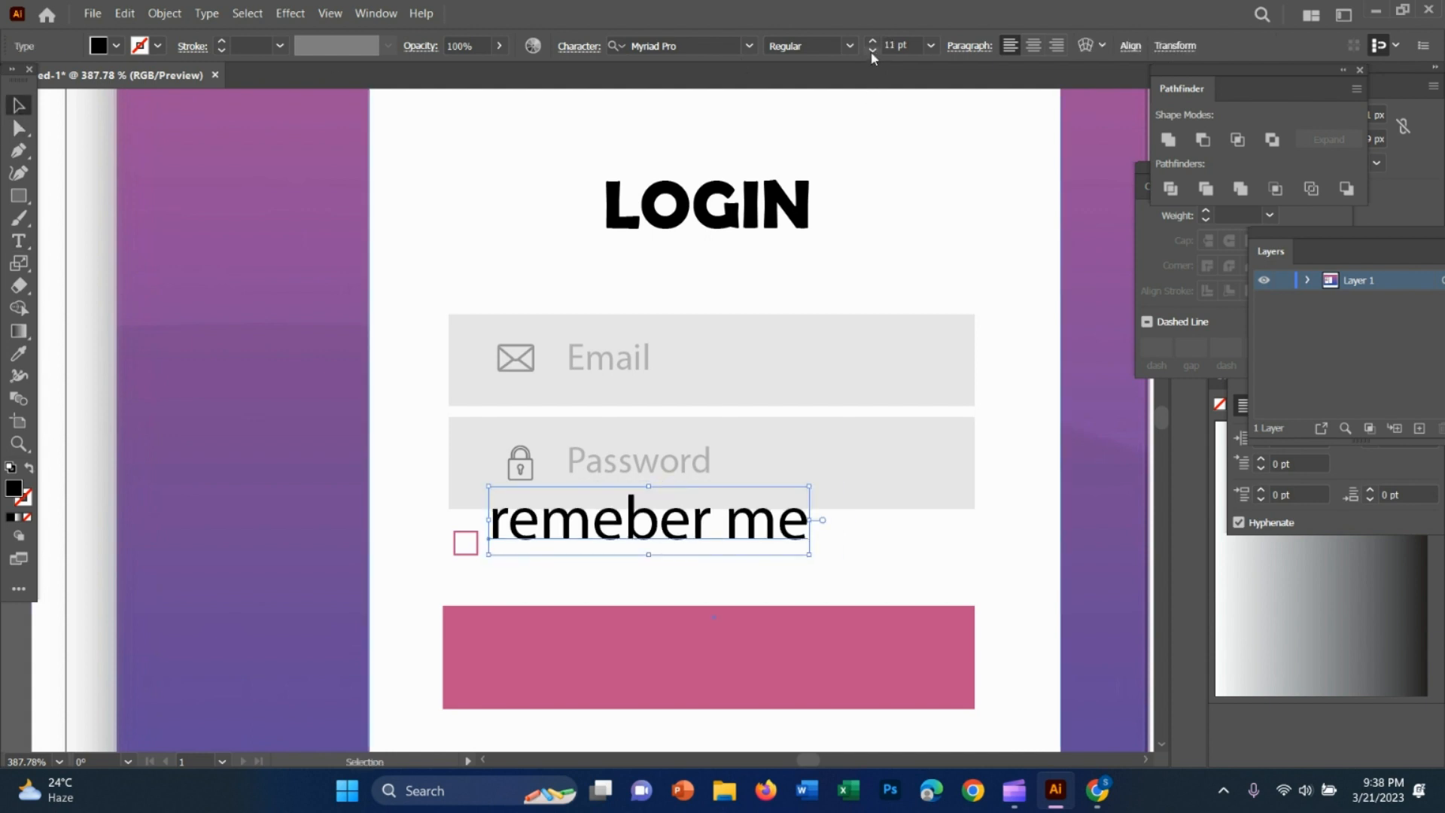
{"action": "left_click", "coordinate": [873, 50]}
{"action": "left_click", "coordinate": [872, 51]}
{"action": "left_click", "coordinate": [872, 51]}
{"action": "left_click", "coordinate": [872, 51]}
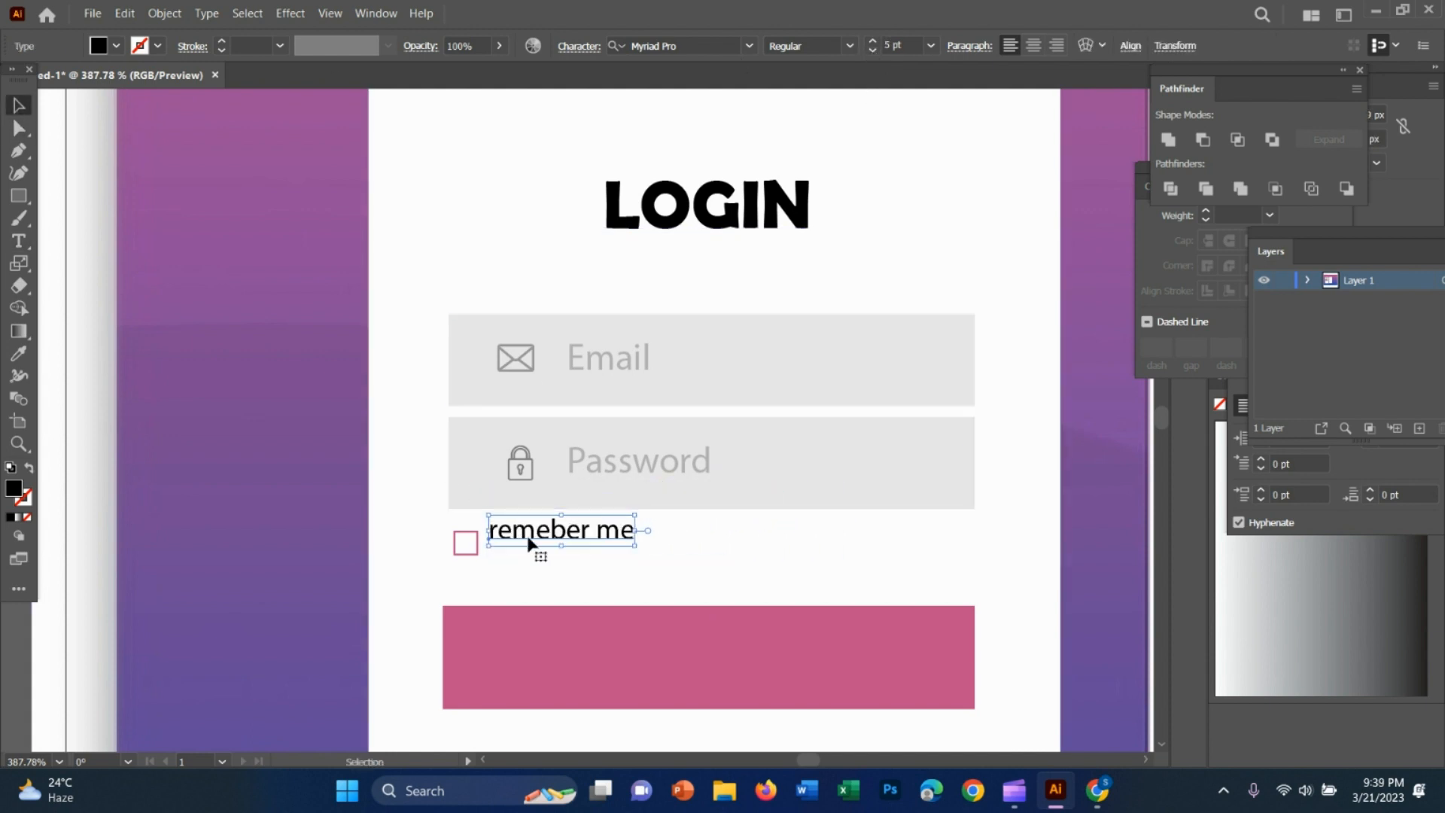
{"action": "left_click_drag", "start_coordinate": [532, 549], "coordinate": [552, 549]}
{"action": "left_click", "coordinate": [730, 544]}
Correct the spelling and capitalisation of the checkbox label to read "Remember me"
{"action": "key", "text": "z"}
{"action": "left_click_drag", "start_coordinate": [879, 568], "coordinate": [813, 577]}
{"action": "key", "text": "space"}
{"action": "left_click_drag", "start_coordinate": [902, 599], "coordinate": [826, 581]}
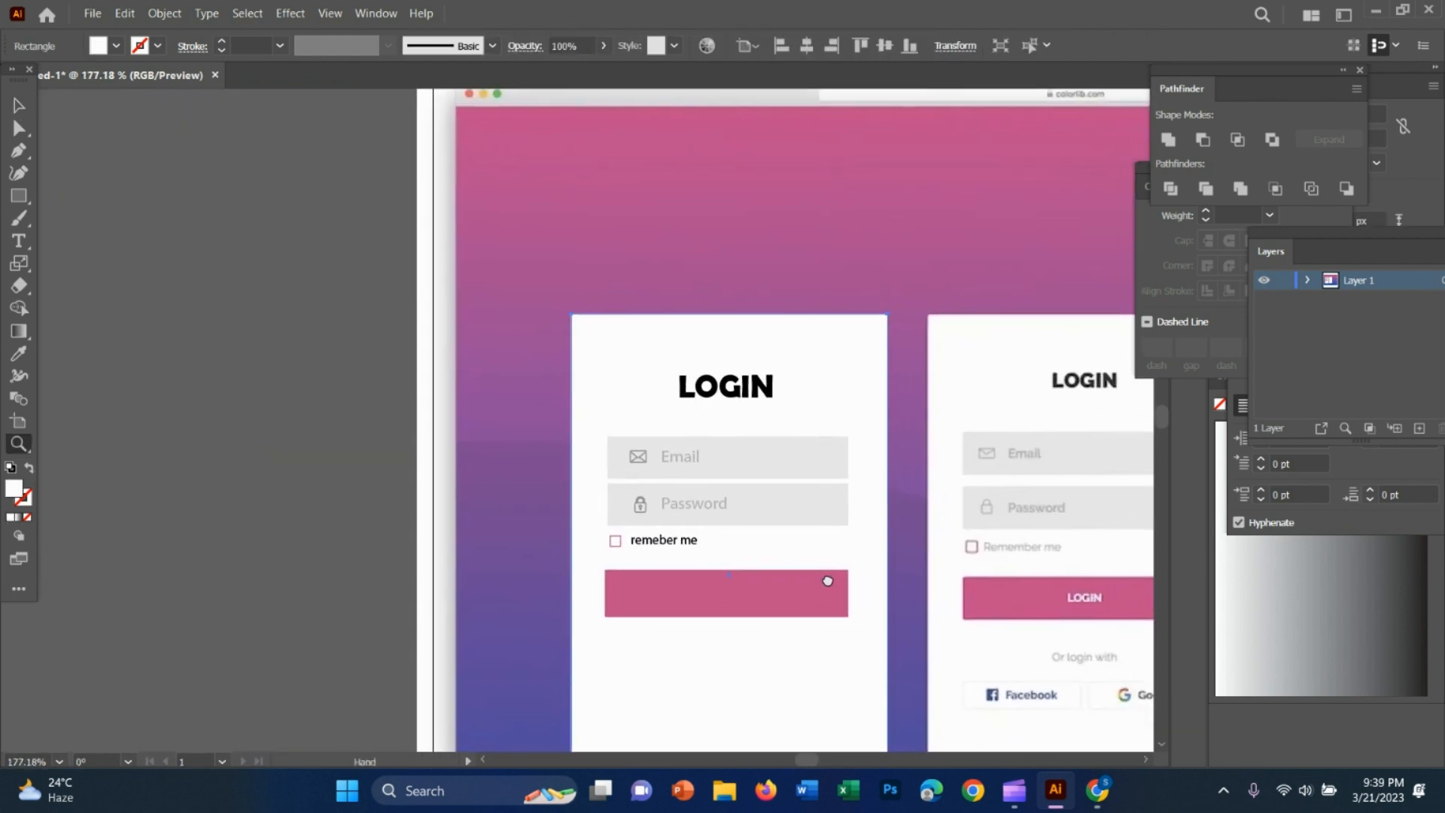
{"action": "left_click_drag", "start_coordinate": [985, 598], "coordinate": [1146, 612]}
{"action": "left_click_drag", "start_coordinate": [341, 526], "coordinate": [591, 536]}
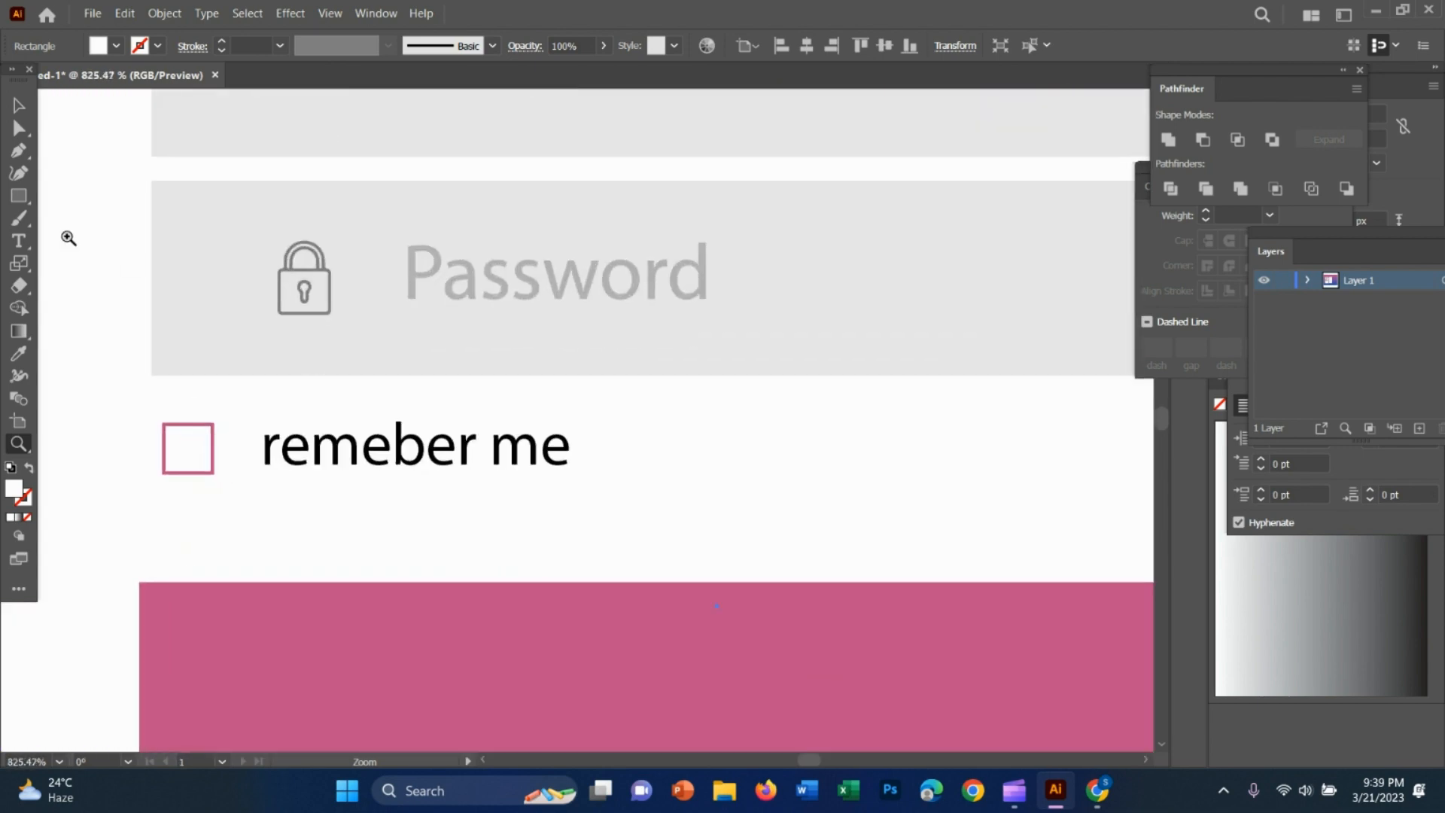
{"action": "left_click", "coordinate": [19, 105]}
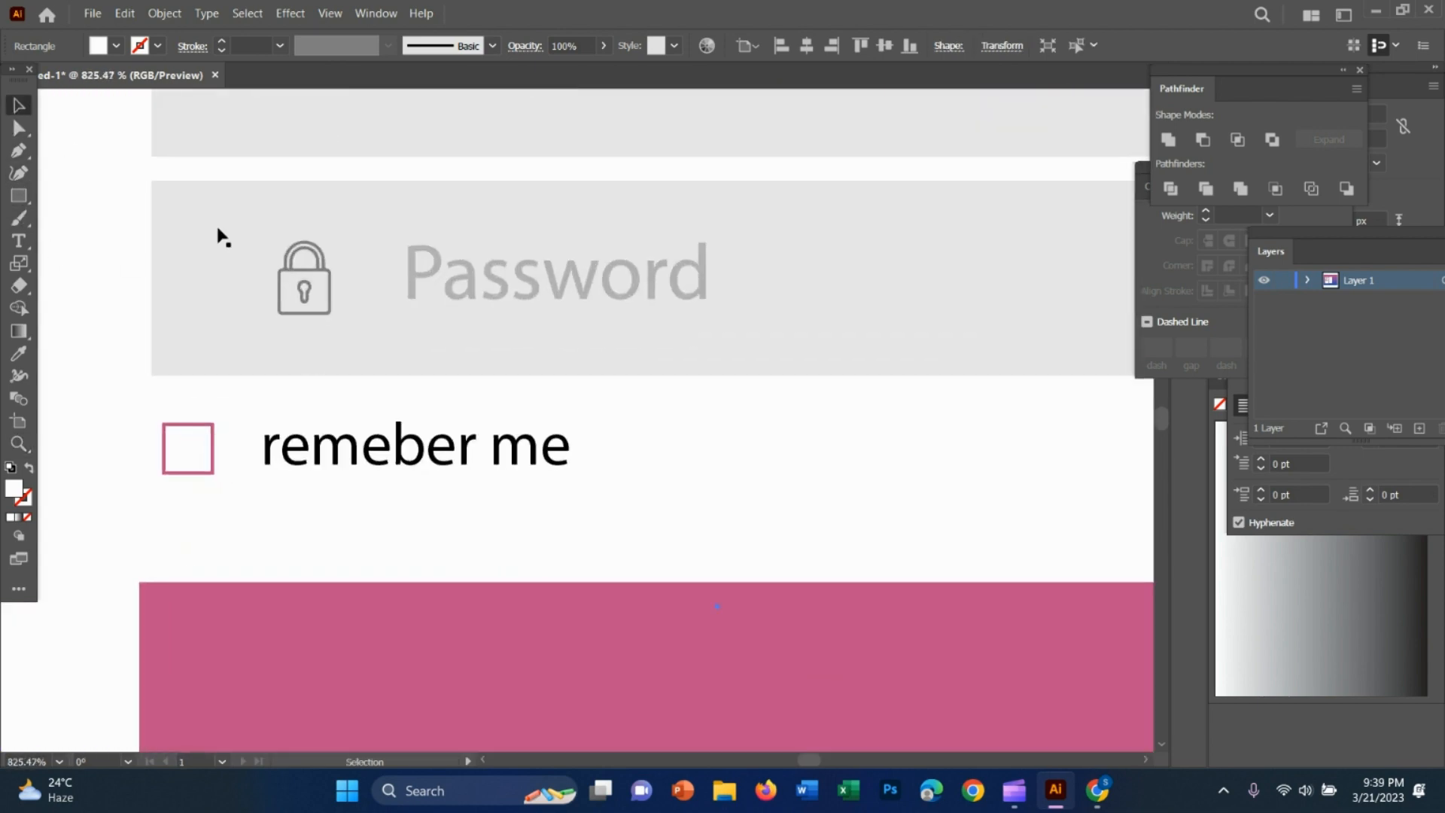
{"action": "left_click", "coordinate": [19, 241]}
{"action": "left_click", "coordinate": [392, 450]}
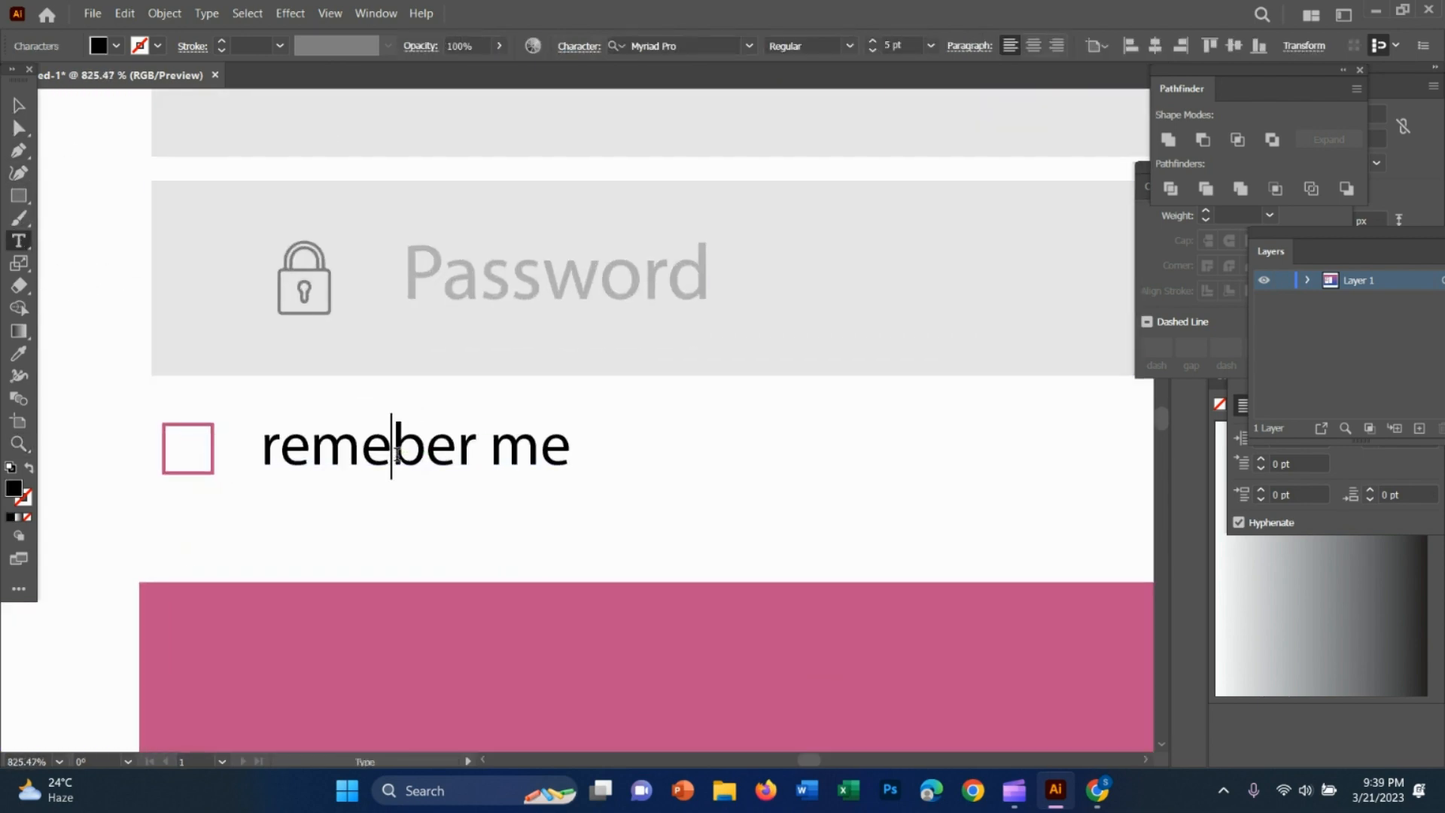
{"action": "type", "text": "m"}
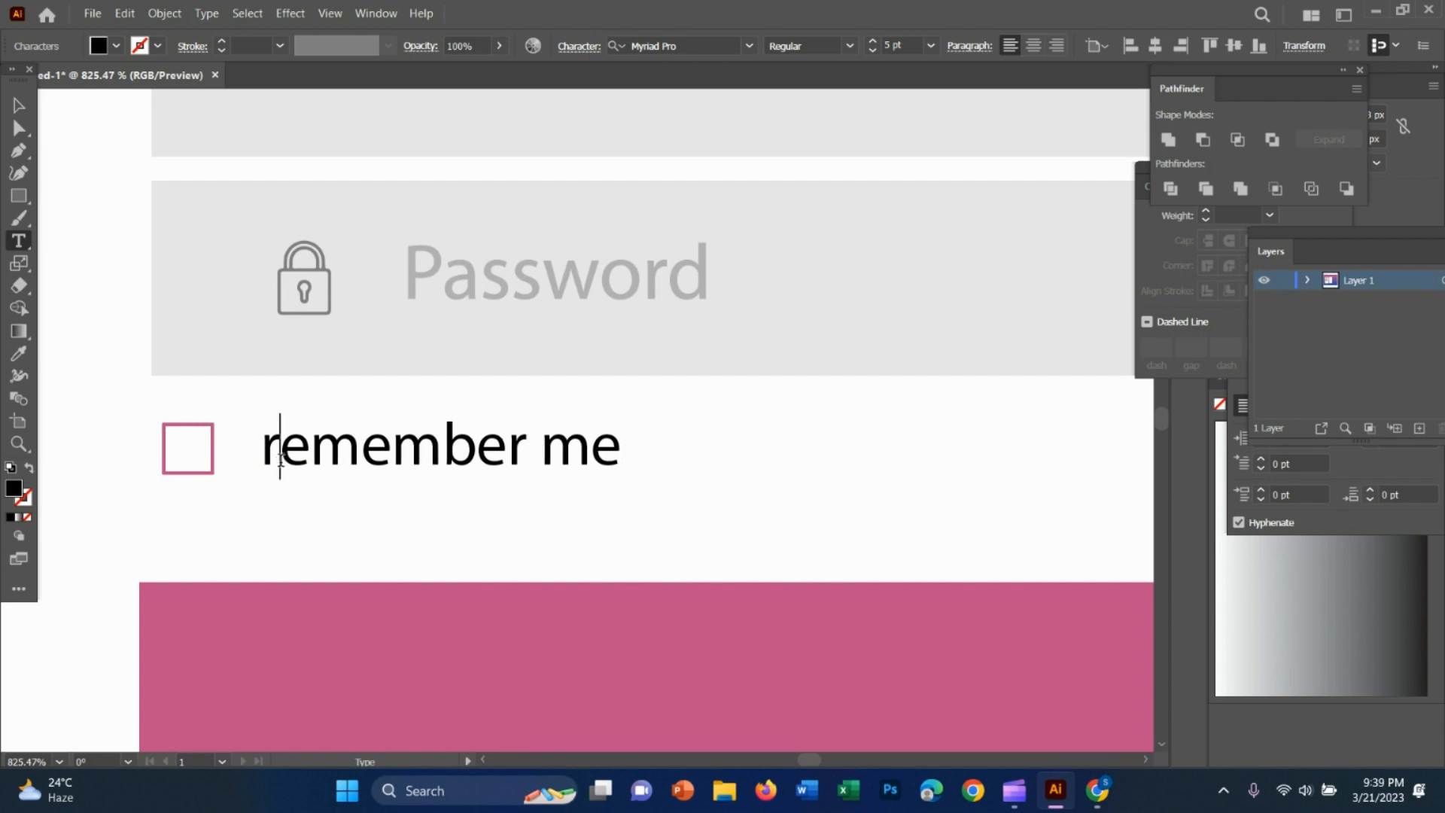
{"action": "key", "text": "BackSpace"}
{"action": "type", "text": "R"}
Fill the Remember me label with a medium grey swatch
{"action": "left_click", "coordinate": [18, 107]}
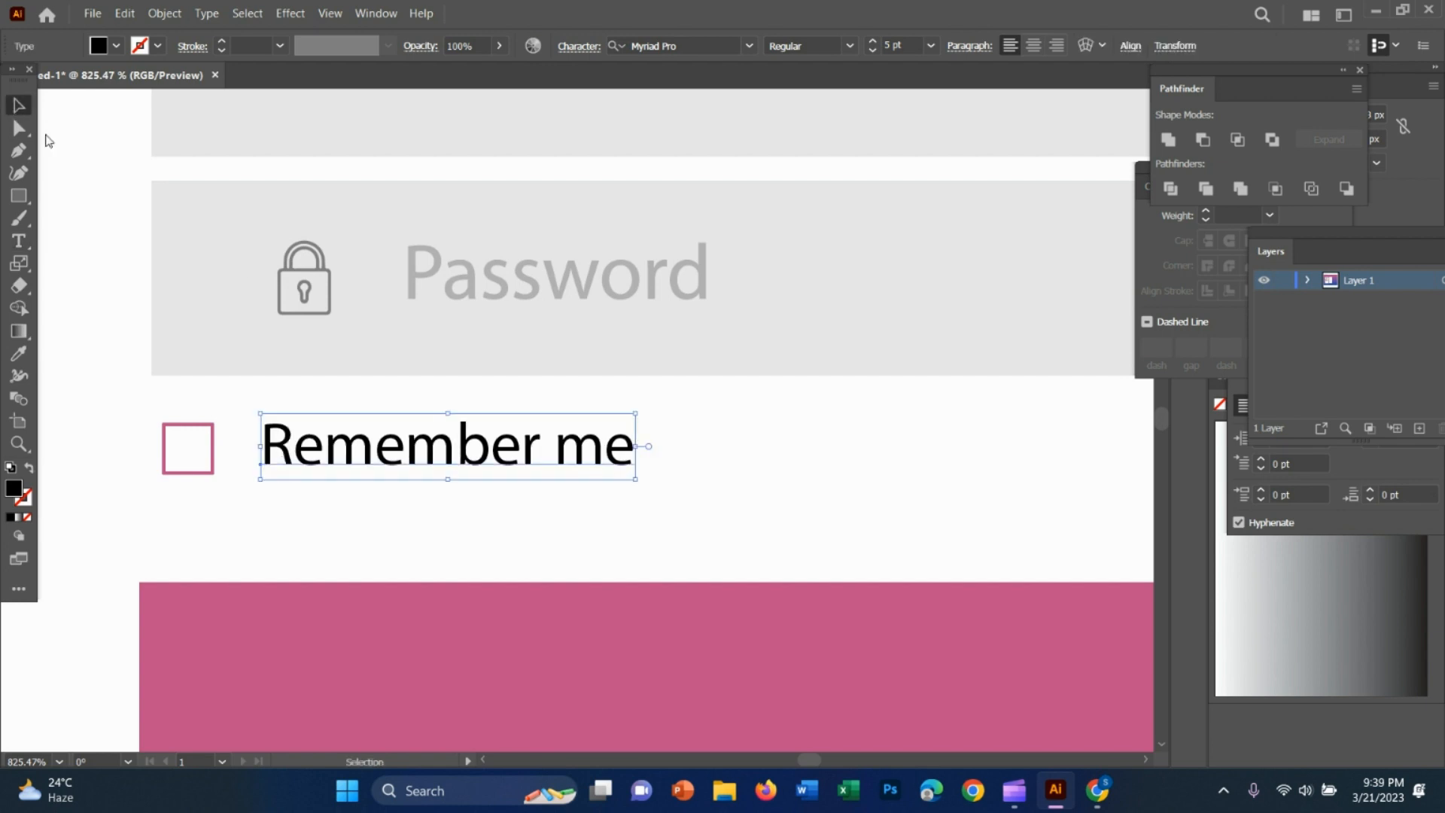
{"action": "left_click", "coordinate": [128, 47]}
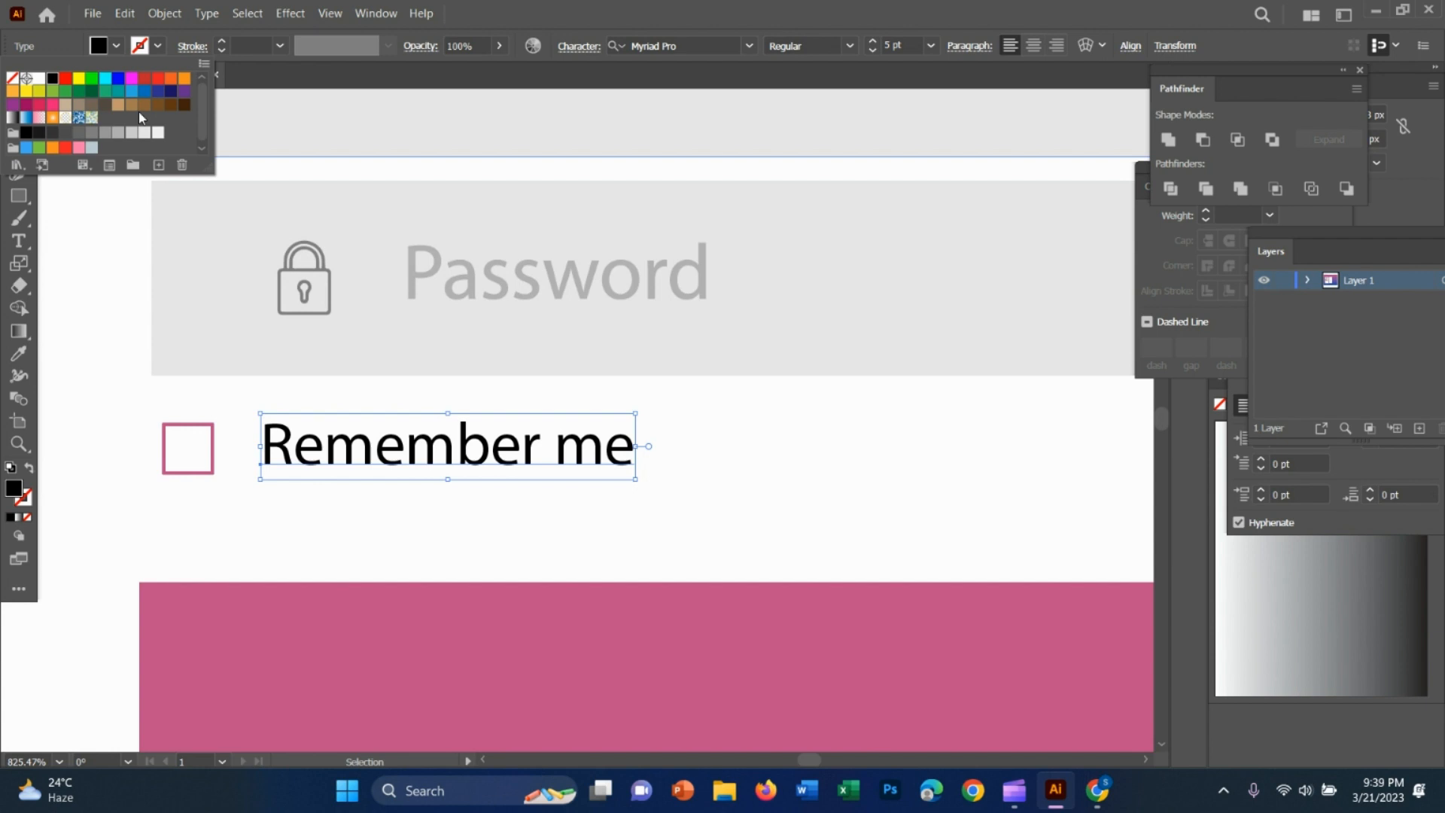
{"action": "left_click", "coordinate": [93, 134]}
{"action": "left_click", "coordinate": [720, 408]}
{"action": "left_click_drag", "start_coordinate": [909, 516], "coordinate": [695, 445]}
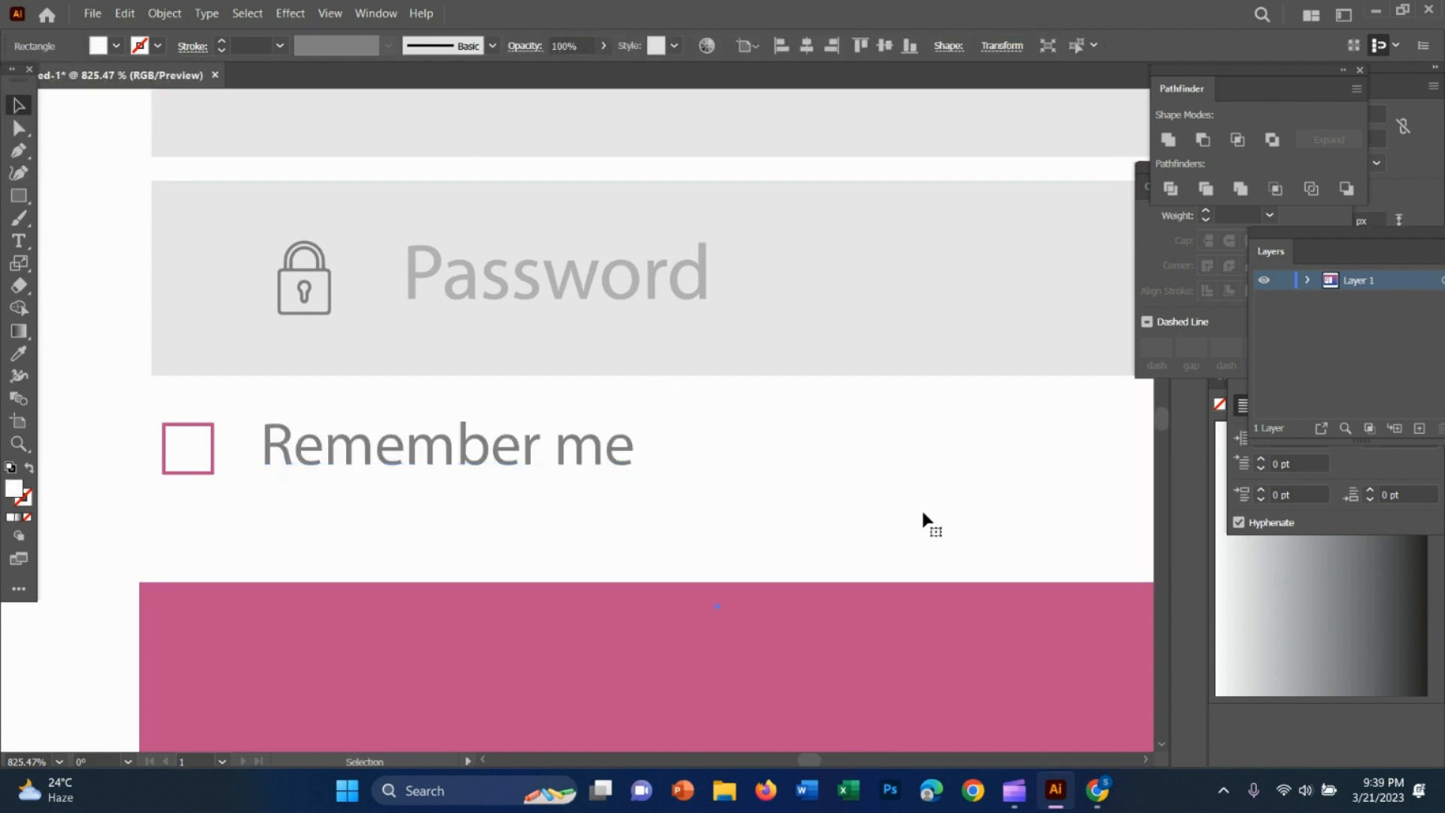
Add the text "LOGIN" on the blank pink button
{"action": "key", "text": "z"}
{"action": "left_click_drag", "start_coordinate": [921, 510], "coordinate": [624, 451]}
{"action": "key", "text": "space"}
{"action": "left_click_drag", "start_coordinate": [961, 603], "coordinate": [570, 537]}
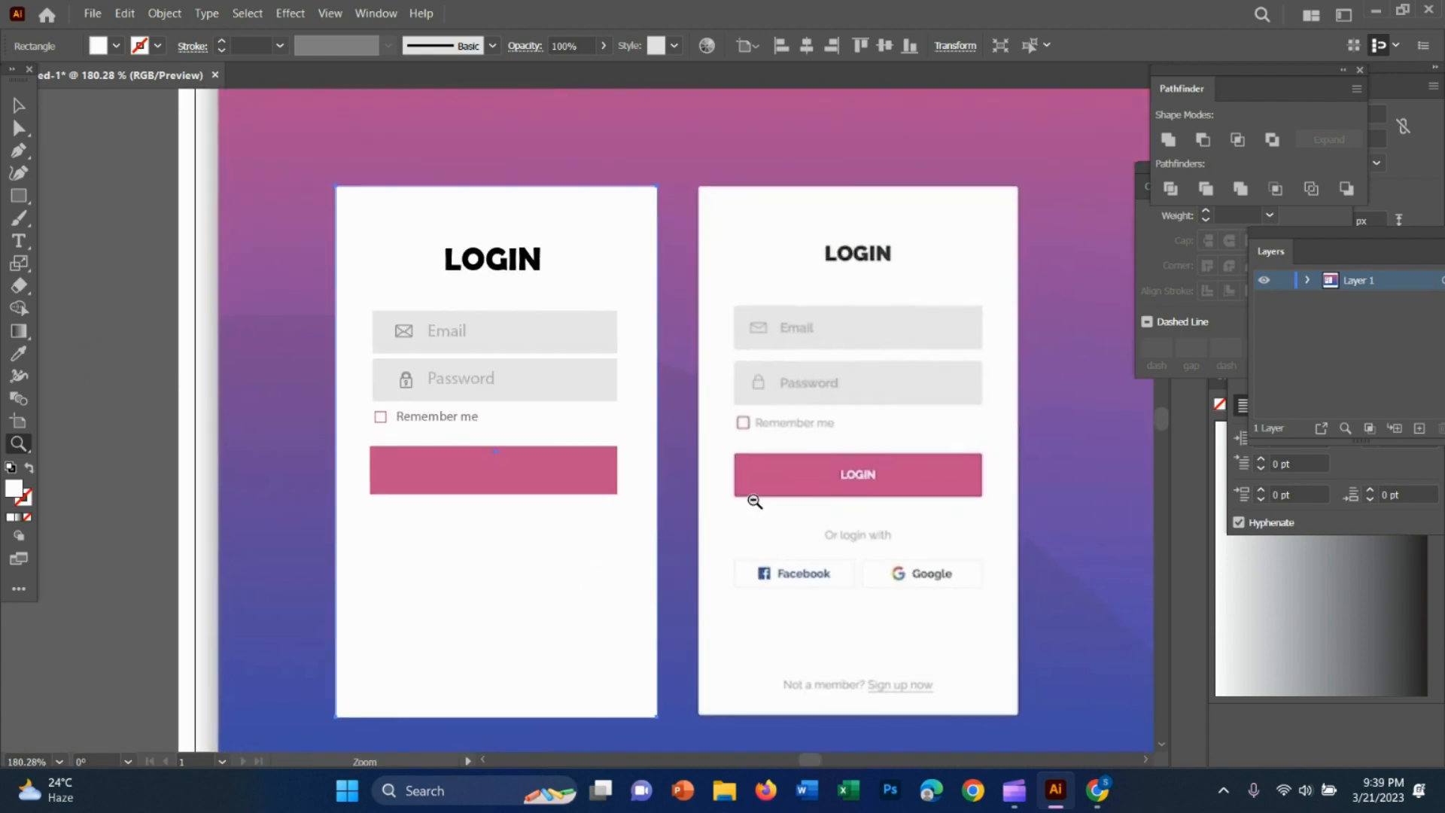
{"action": "left_click_drag", "start_coordinate": [754, 501], "coordinate": [688, 560]}
{"action": "left_click_drag", "start_coordinate": [822, 549], "coordinate": [715, 535]}
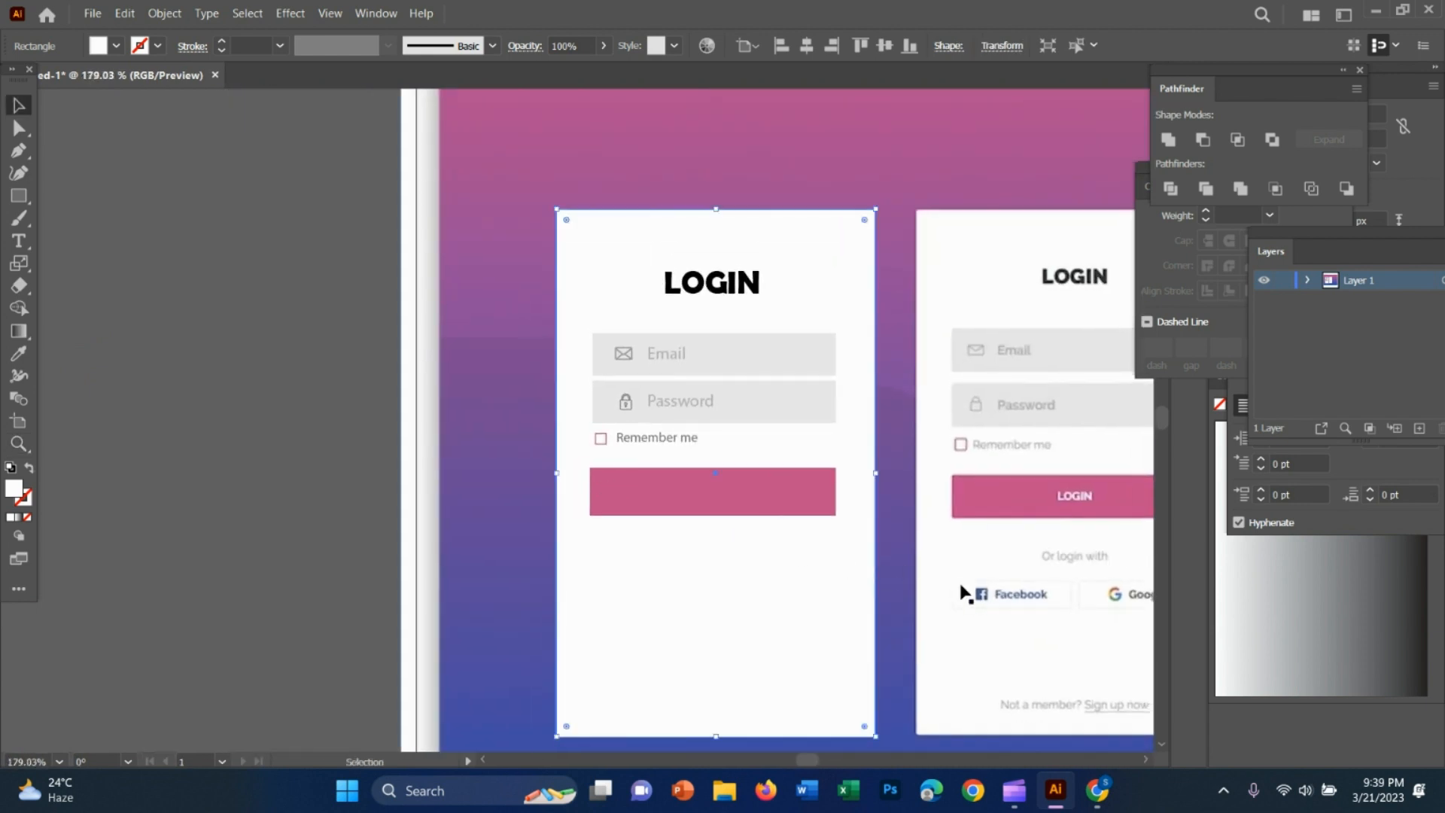
{"action": "left_click_drag", "start_coordinate": [968, 590], "coordinate": [800, 517]}
{"action": "left_click", "coordinate": [16, 108]}
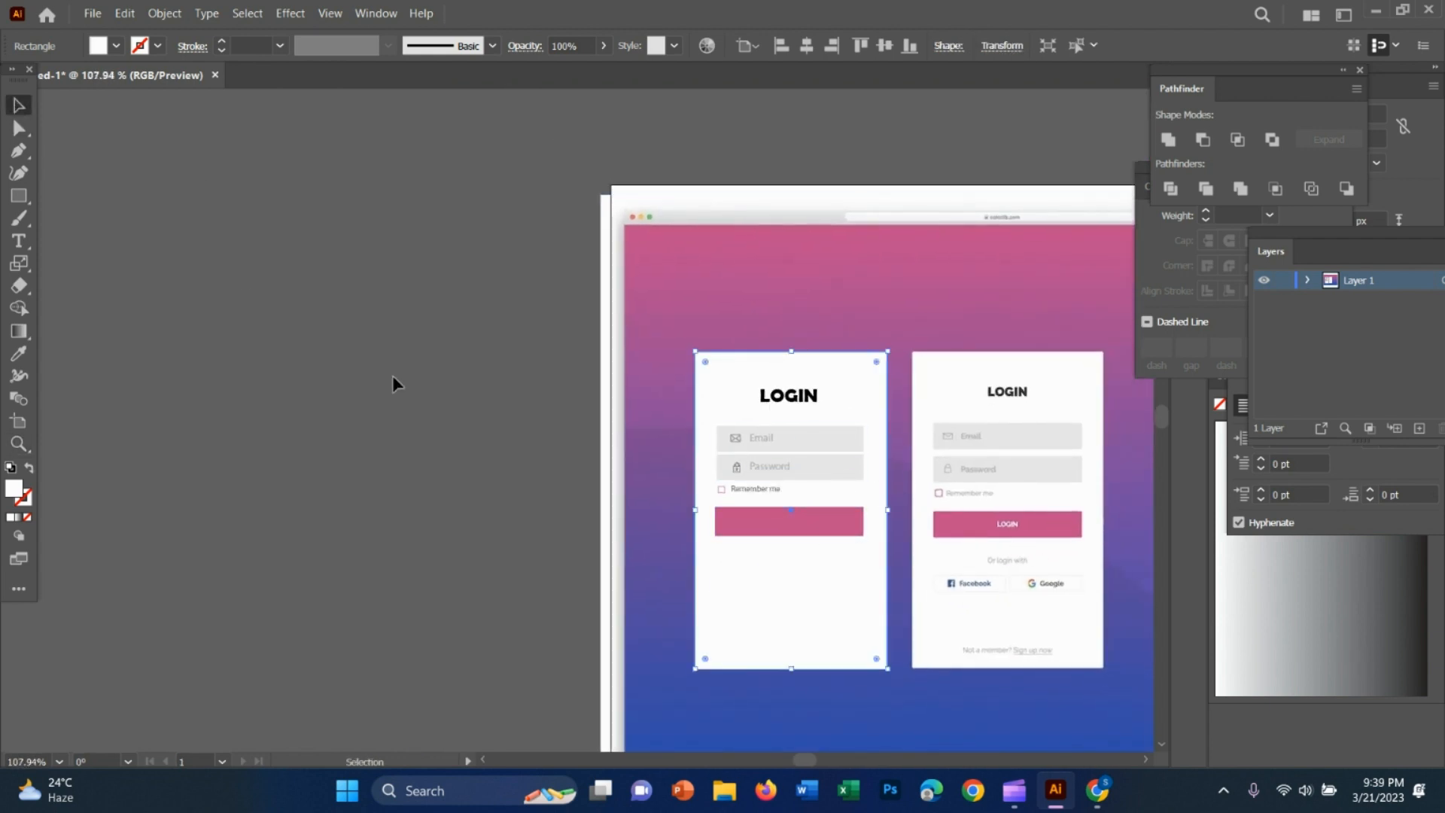
{"action": "left_click", "coordinate": [12, 240]}
{"action": "left_click", "coordinate": [772, 518]}
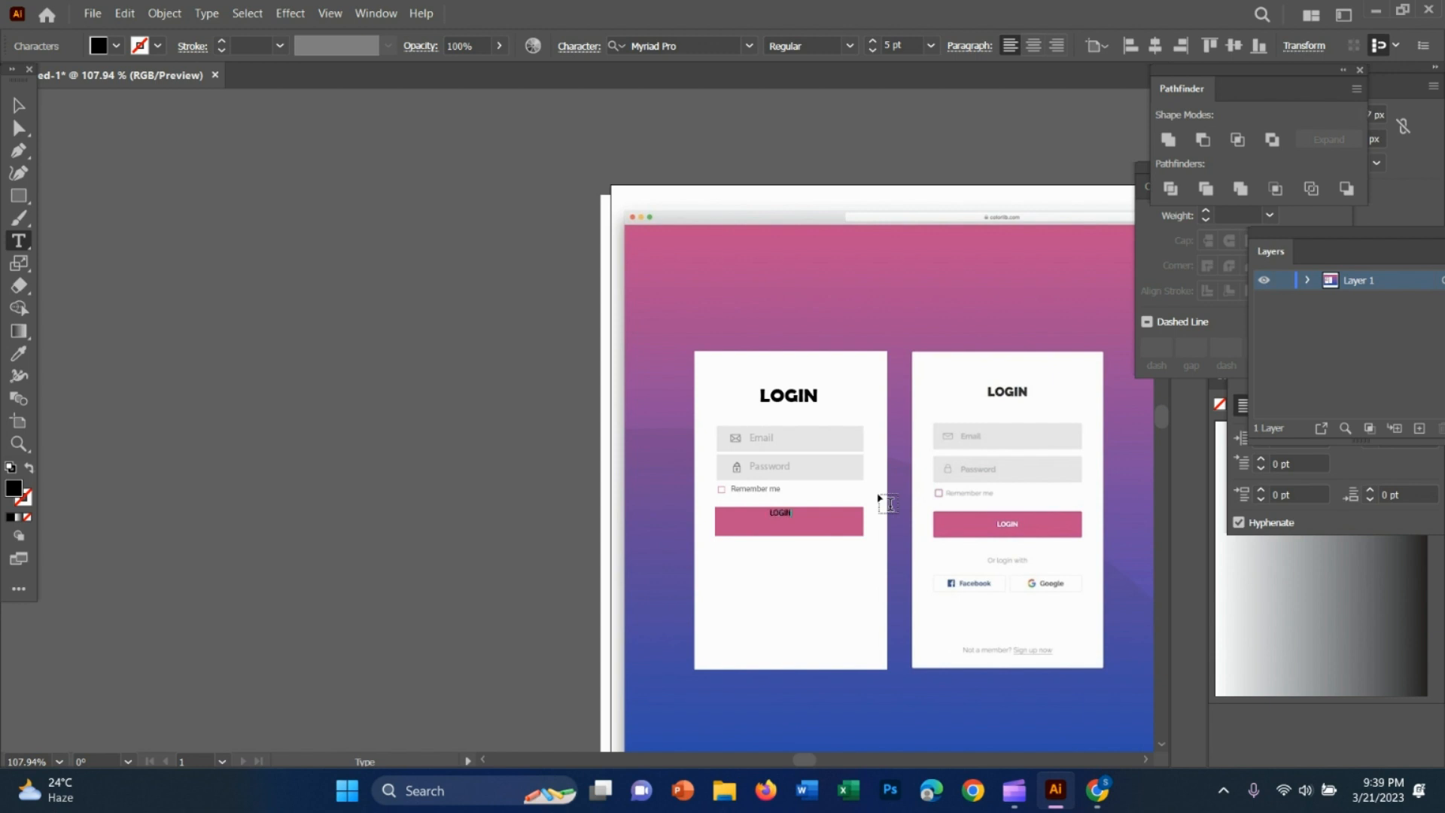
{"action": "left_click", "coordinate": [21, 130]}
{"action": "left_click", "coordinate": [20, 109]}
Move the LOGIN text towards the middle of the pink button
{"action": "key", "text": "z"}
{"action": "left_click_drag", "start_coordinate": [757, 493], "coordinate": [1014, 586]}
{"action": "key", "text": "v"}
{"action": "left_click_drag", "start_coordinate": [621, 532], "coordinate": [639, 549]}
Enlarge the LOGIN text on the pink button to about 7.5 pt, keeping it near the button's centre
{"action": "key", "text": "z"}
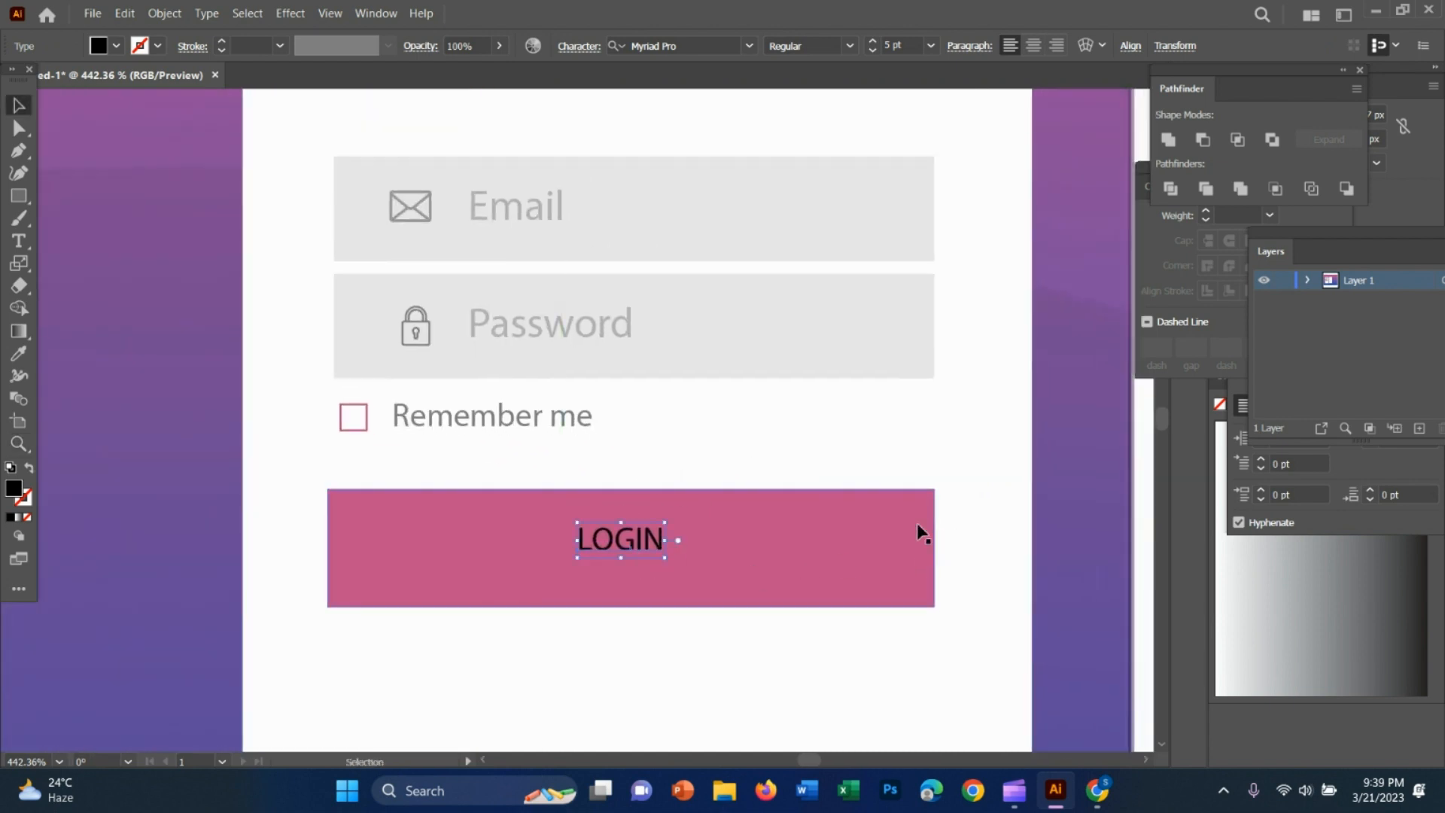
{"action": "left_click_drag", "start_coordinate": [923, 532], "coordinate": [825, 506]}
{"action": "left_click_drag", "start_coordinate": [957, 563], "coordinate": [1080, 587]}
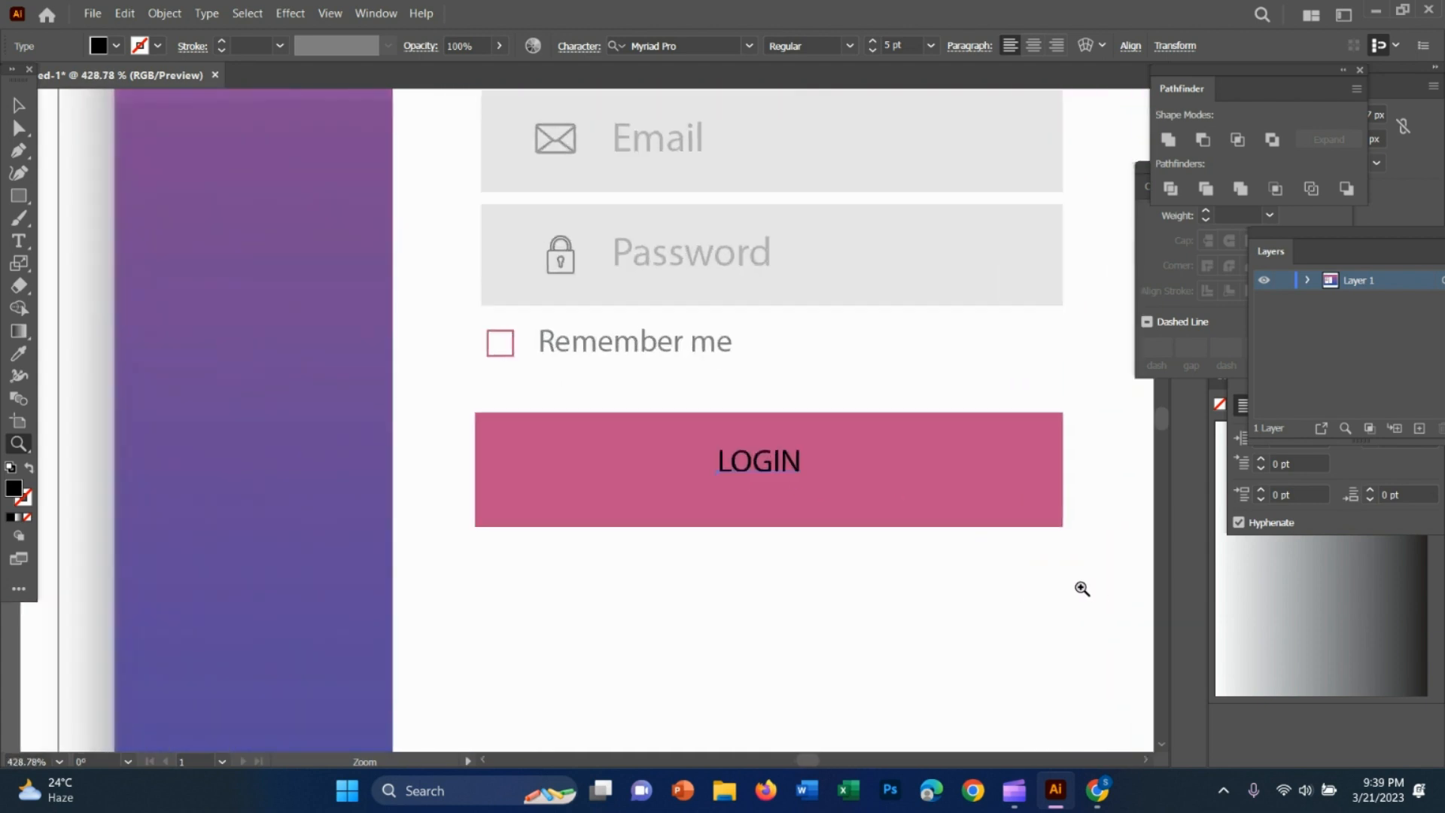
{"action": "key", "text": "v"}
{"action": "left_click_drag", "start_coordinate": [769, 467], "coordinate": [816, 500]}
{"action": "left_click", "coordinate": [888, 608]}
{"action": "left_click", "coordinate": [780, 470]}
{"action": "left_click", "coordinate": [962, 646]}
Recolour the LOGIN text on the pink button white by sampling the blank card with the Eyedropper
{"action": "key", "text": "z"}
{"action": "left_click_drag", "start_coordinate": [970, 642], "coordinate": [836, 597]}
{"action": "left_click_drag", "start_coordinate": [1012, 613], "coordinate": [847, 591]}
{"action": "left_click_drag", "start_coordinate": [981, 661], "coordinate": [867, 630]}
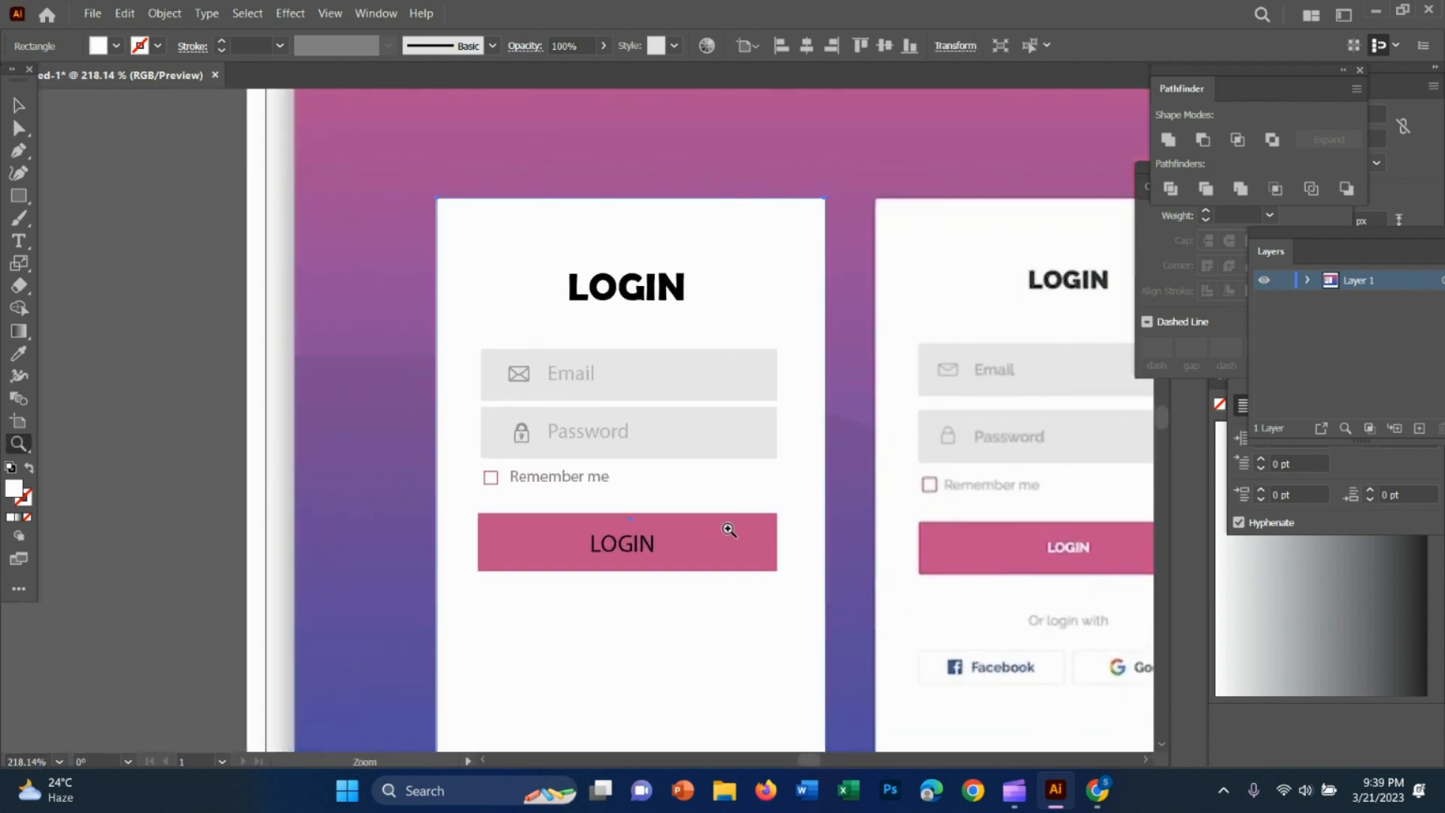
{"action": "key", "text": "v"}
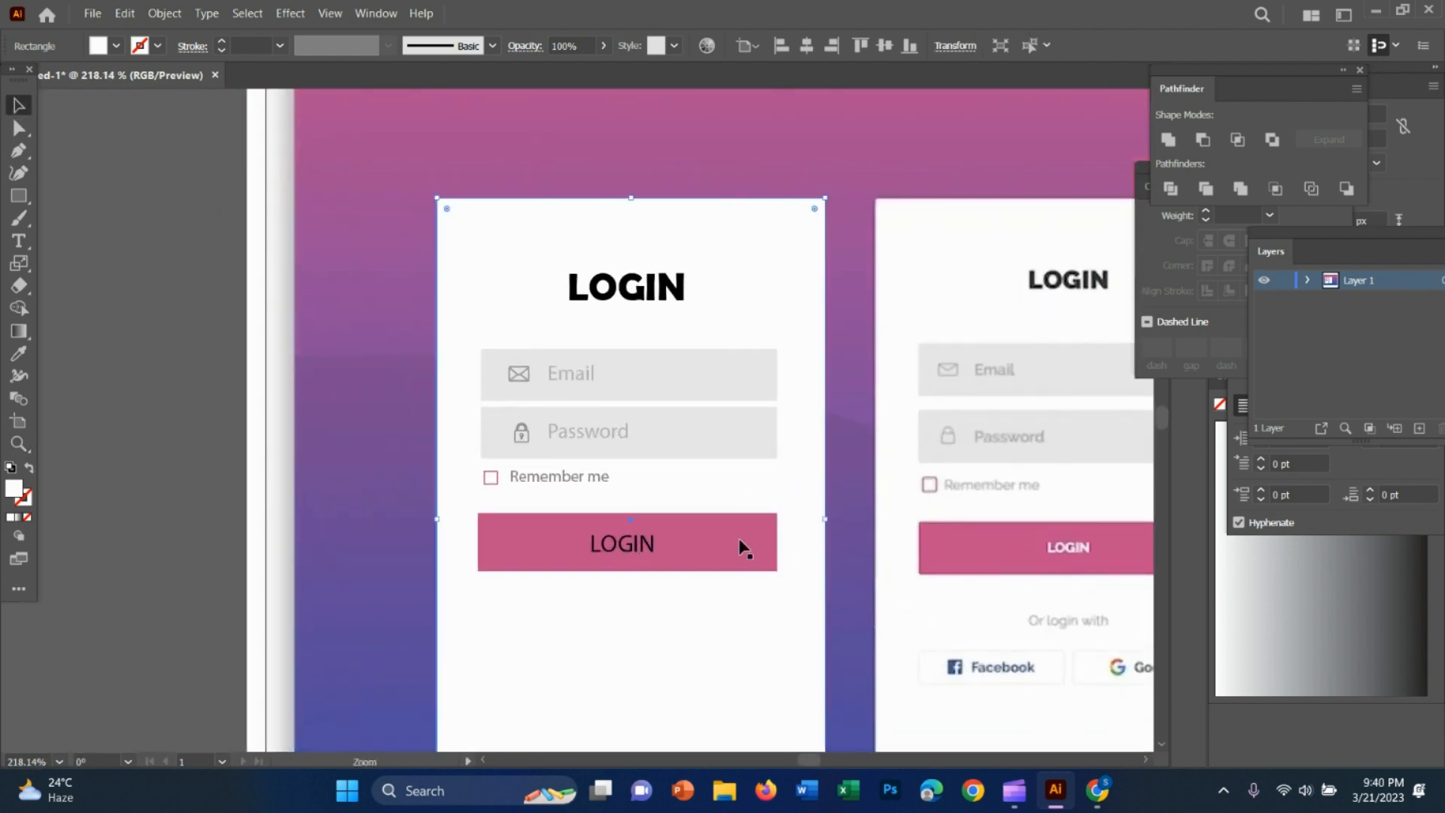
{"action": "left_click", "coordinate": [622, 545]}
{"action": "key", "text": "i"}
{"action": "left_click", "coordinate": [768, 724]}
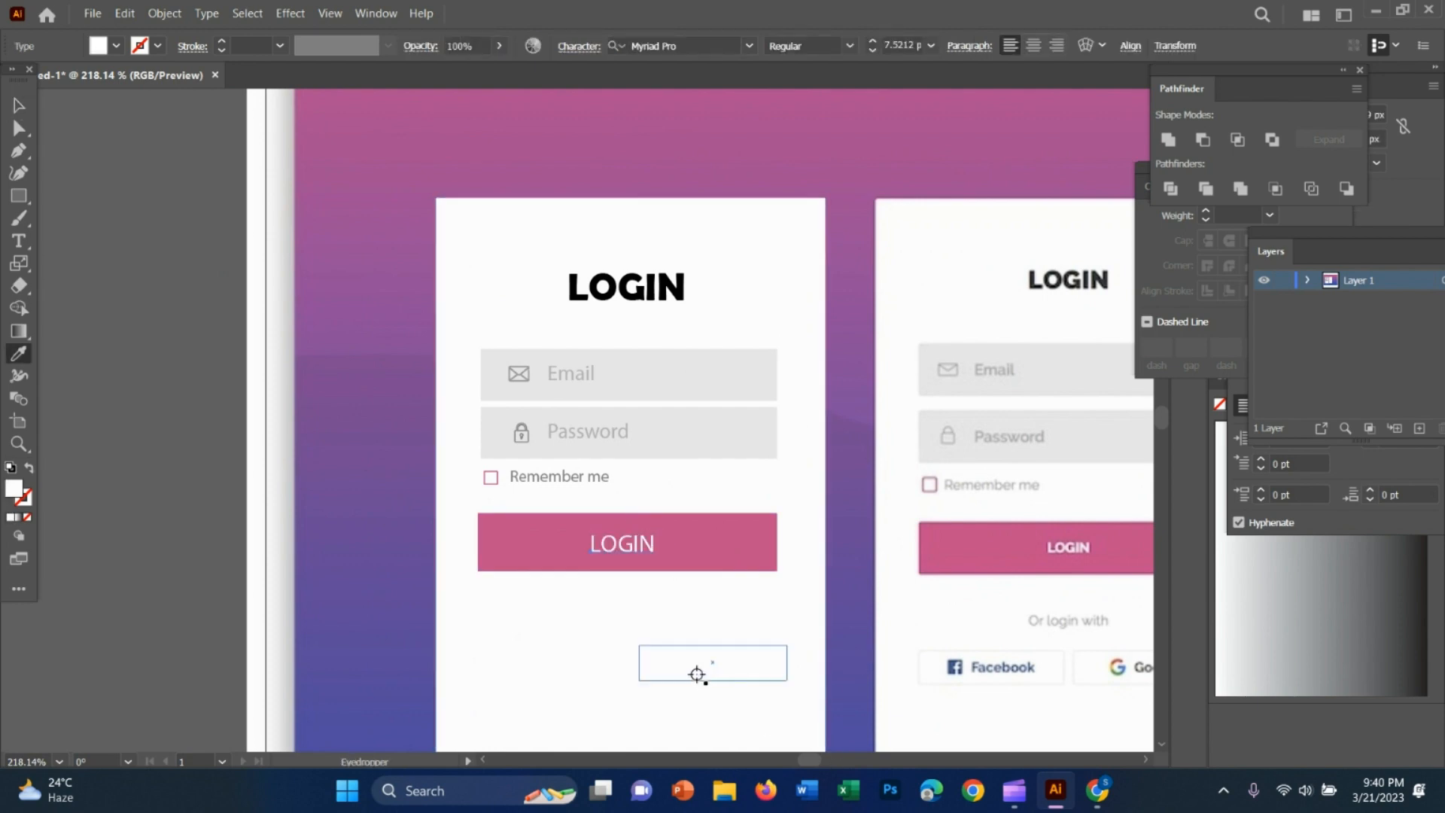
{"action": "left_click", "coordinate": [19, 105]}
{"action": "key", "text": "z"}
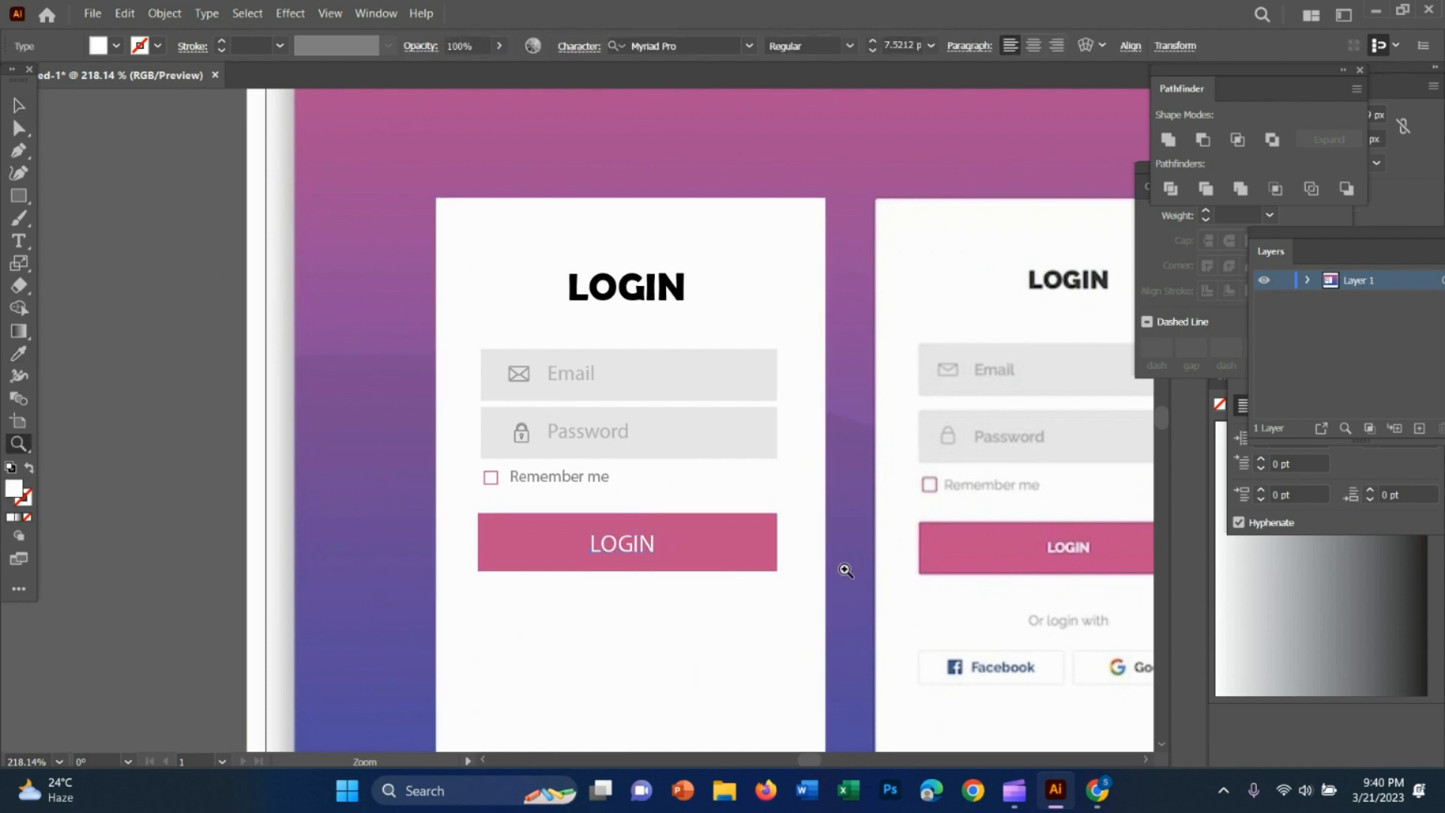
{"action": "left_click_drag", "start_coordinate": [845, 568], "coordinate": [838, 496]}
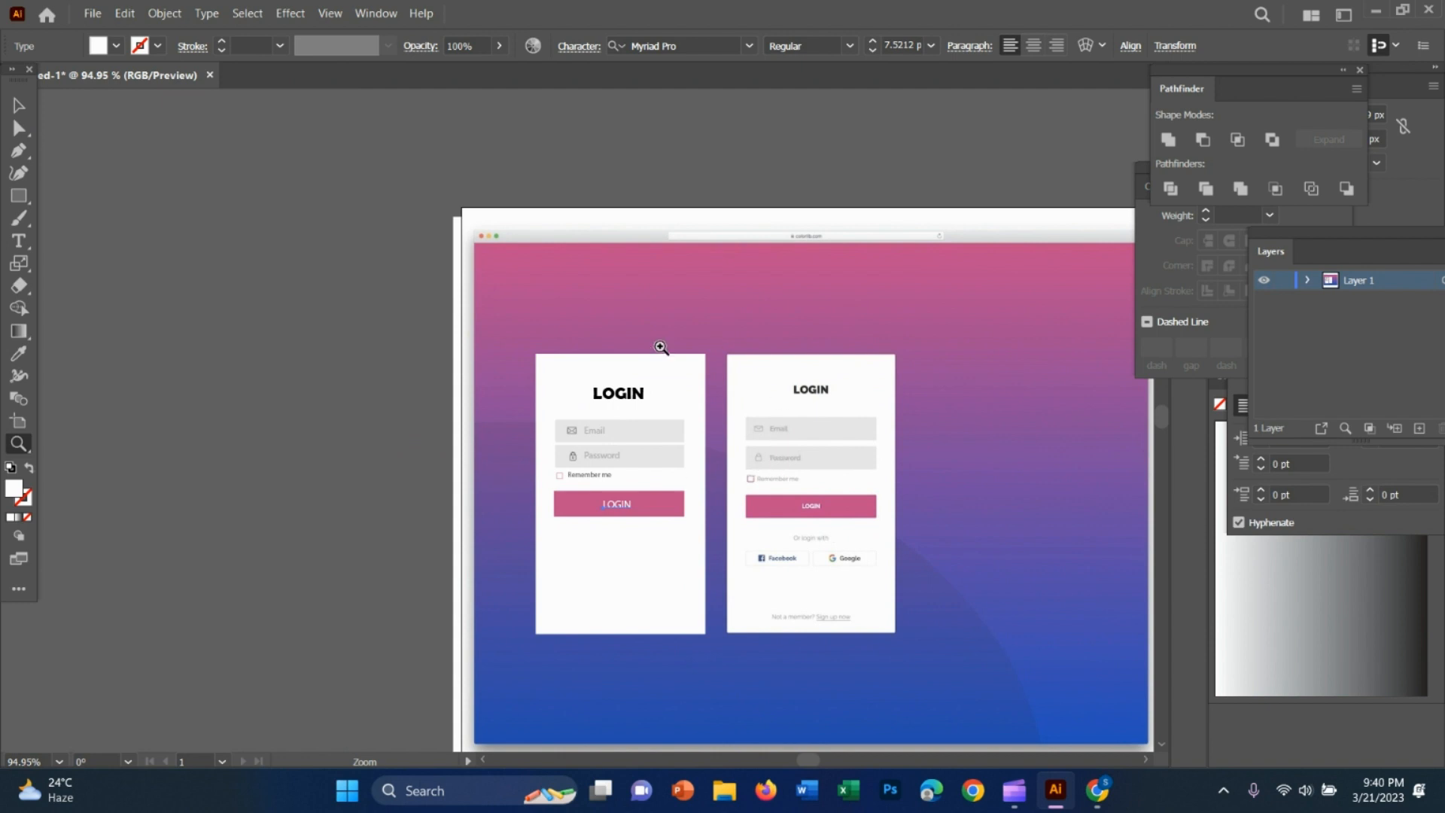
{"action": "left_click", "coordinate": [18, 106]}
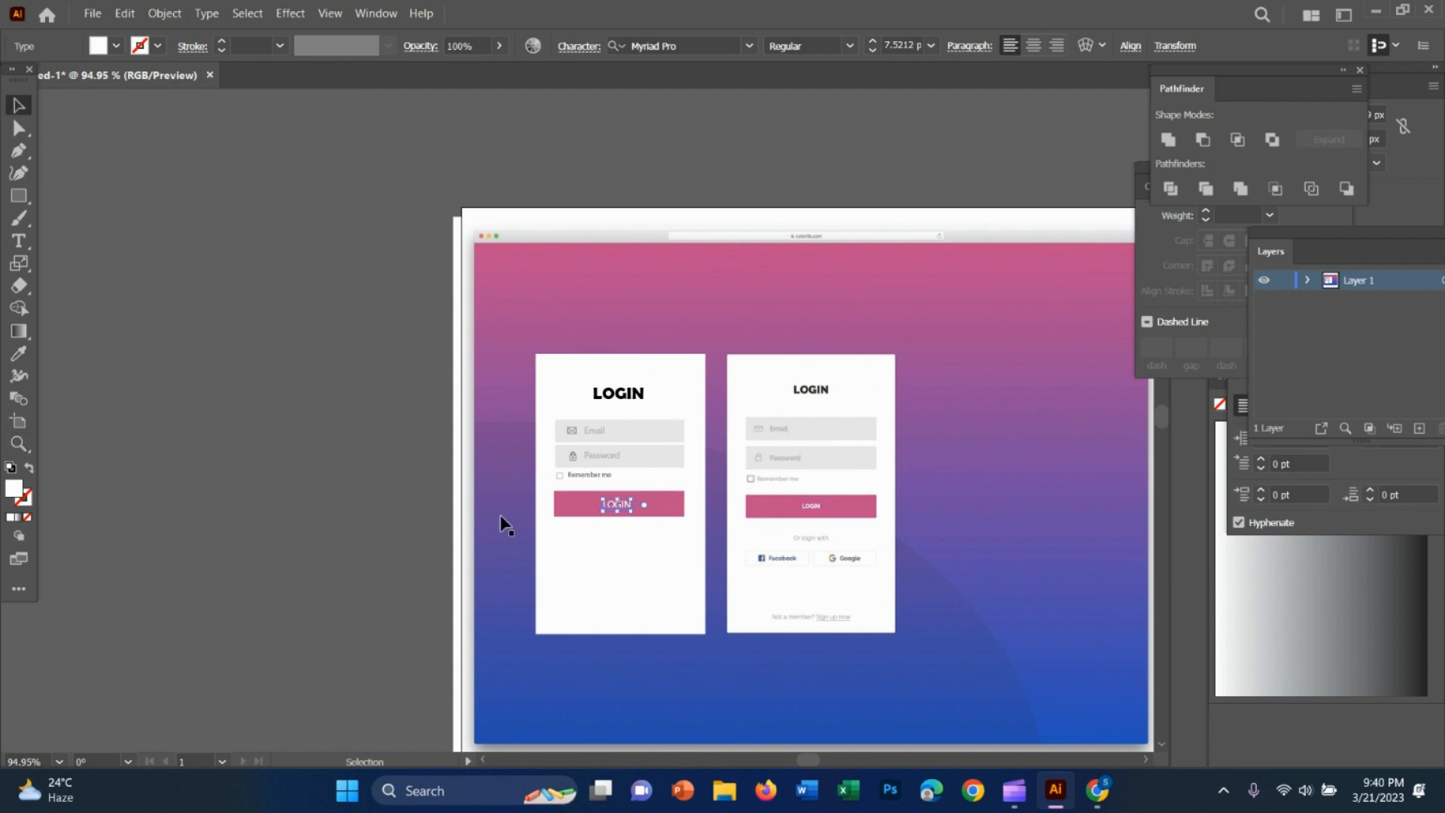
{"action": "left_click", "coordinate": [688, 608]}
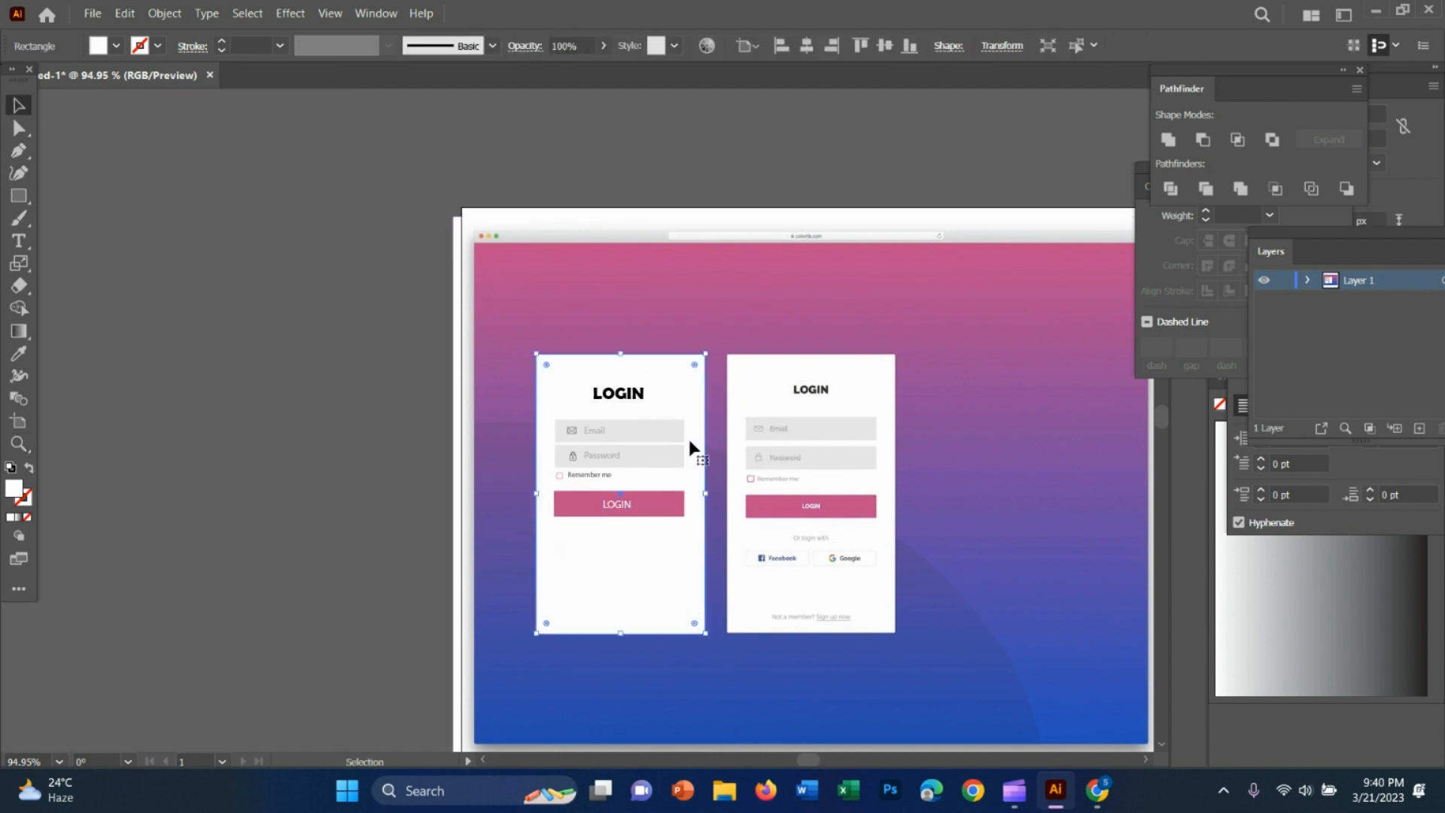